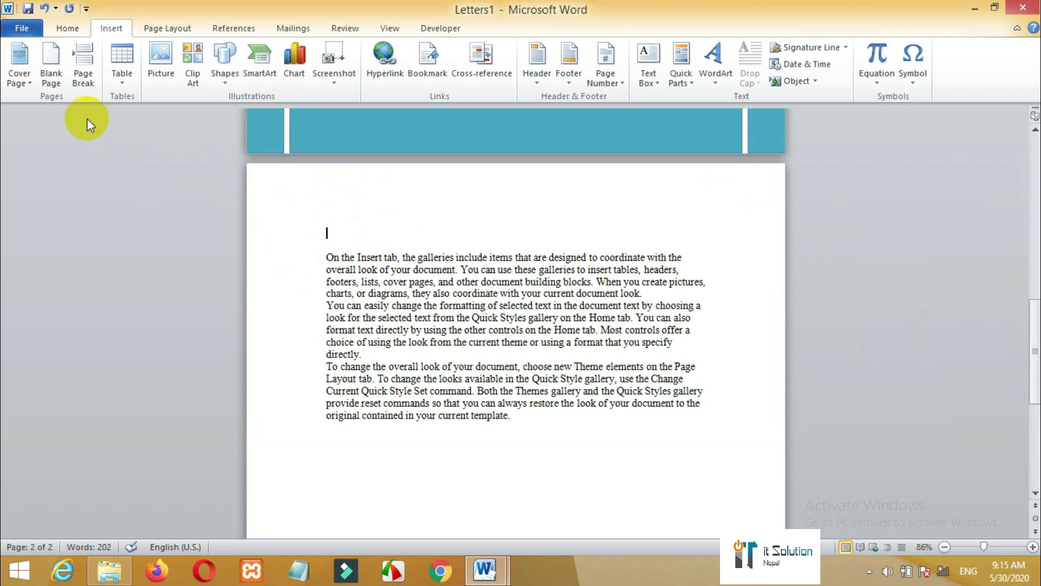
- Insert a blank page before the text, then undo it
{"action": "left_click", "coordinate": [51, 81]}
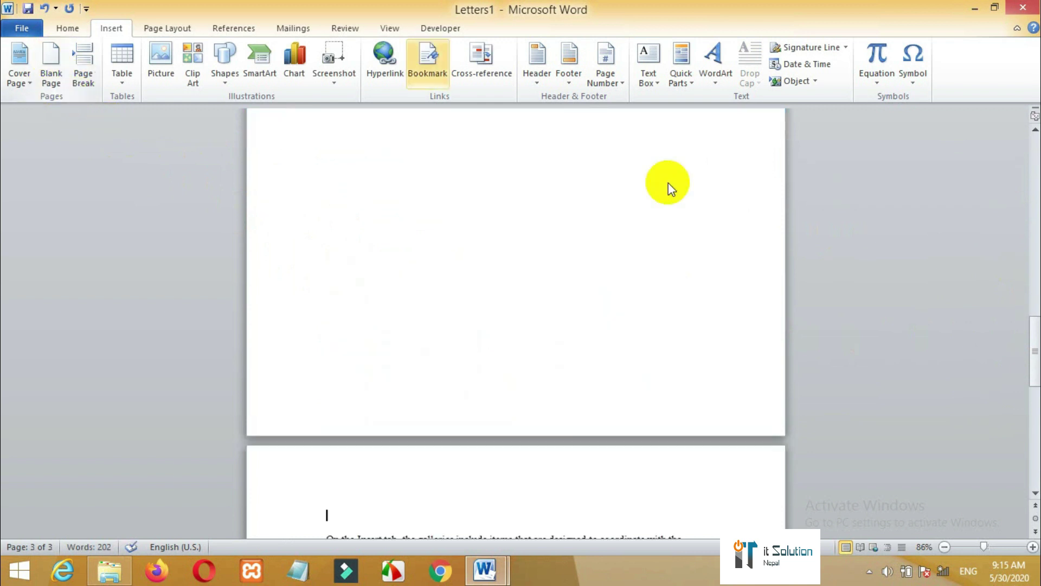
{"action": "left_click_drag", "start_coordinate": [1034, 382], "coordinate": [1029, 339]}
{"action": "key", "text": "ctrl+z"}
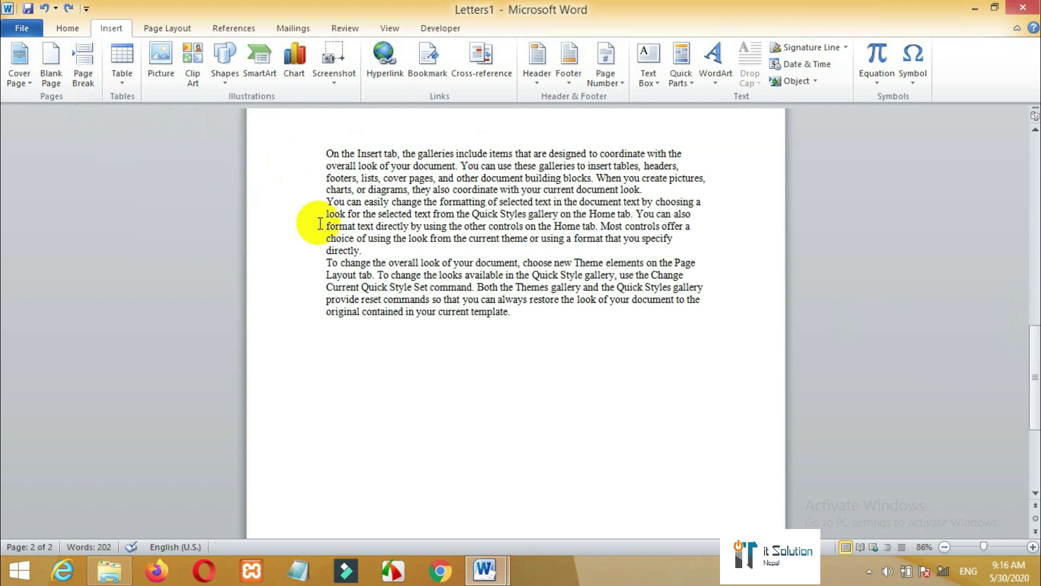
- Try a page break after 'directly.', then start a new empty line after the last paragraph
{"action": "left_click", "coordinate": [371, 253]}
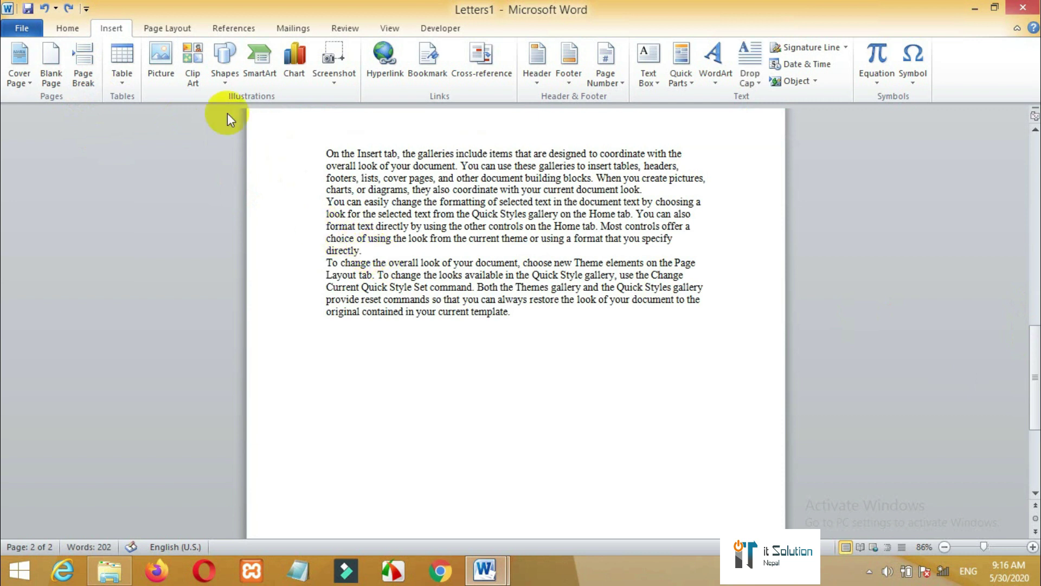
{"action": "left_click", "coordinate": [86, 77]}
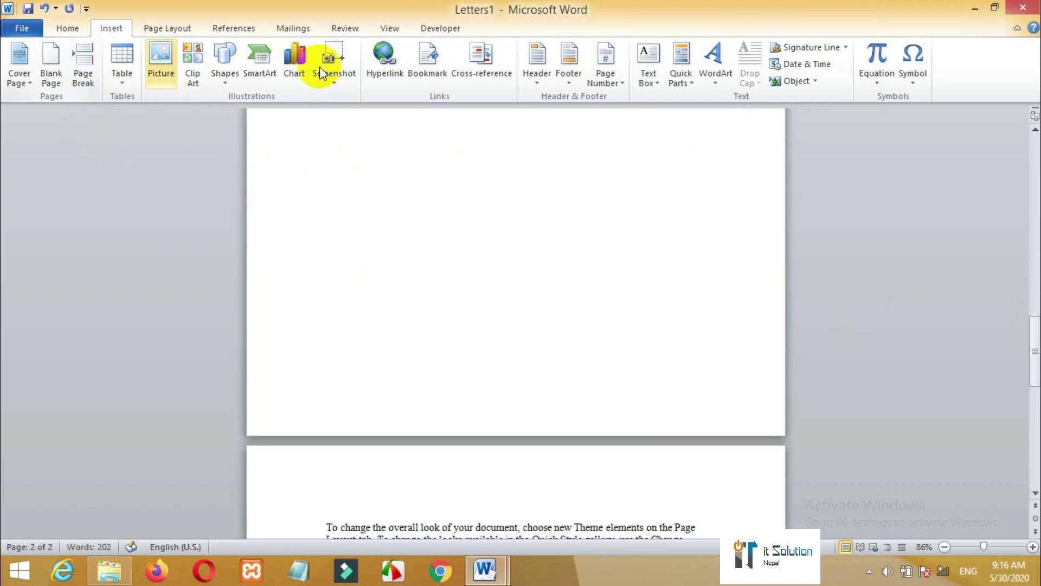
{"action": "left_click_drag", "start_coordinate": [1024, 371], "coordinate": [1010, 338]}
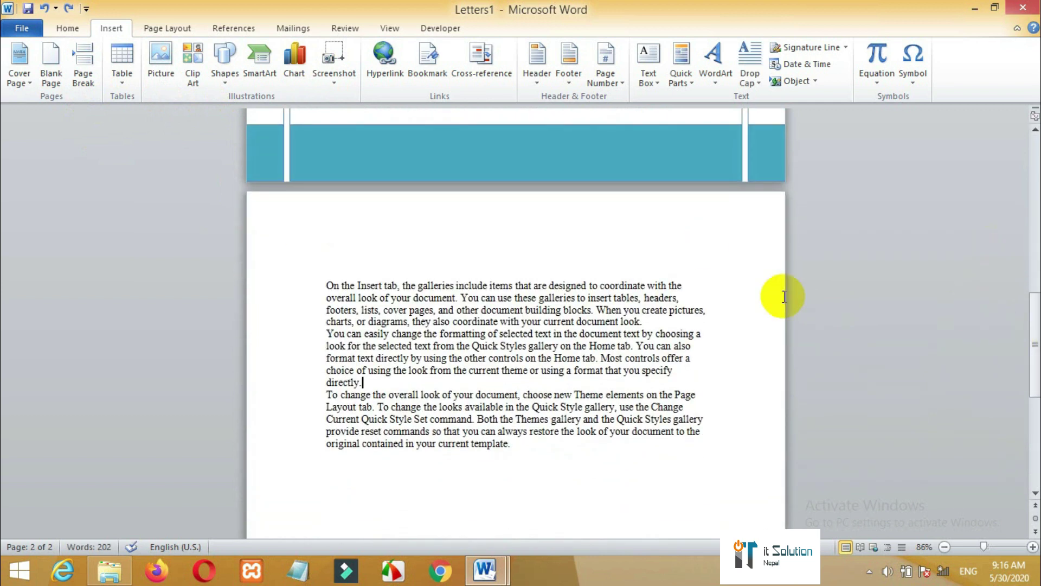
{"action": "left_click_drag", "start_coordinate": [1034, 346], "coordinate": [1037, 393]}
{"action": "left_click", "coordinate": [519, 227]}
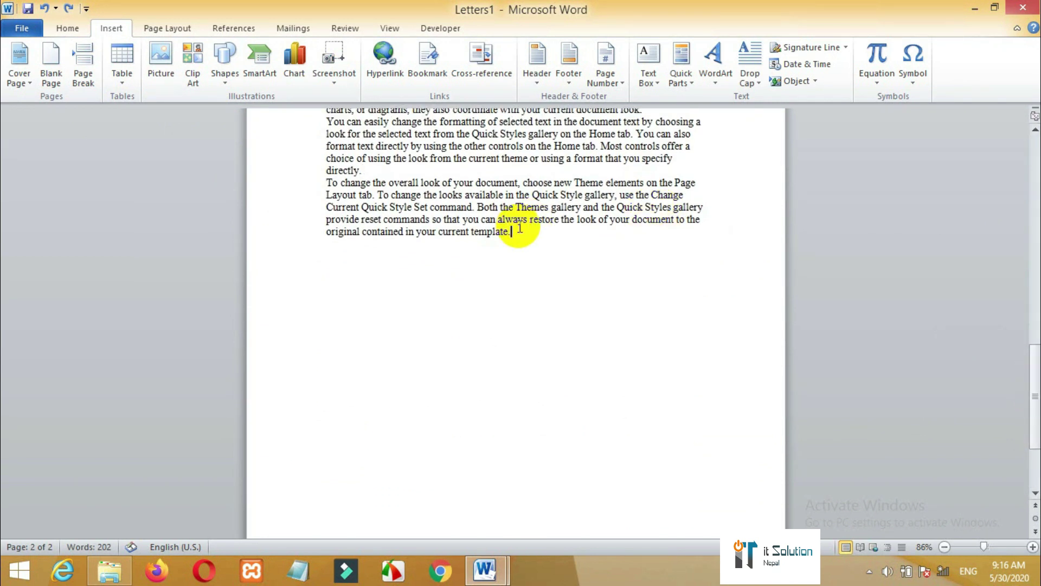
{"action": "key", "text": "Return"}
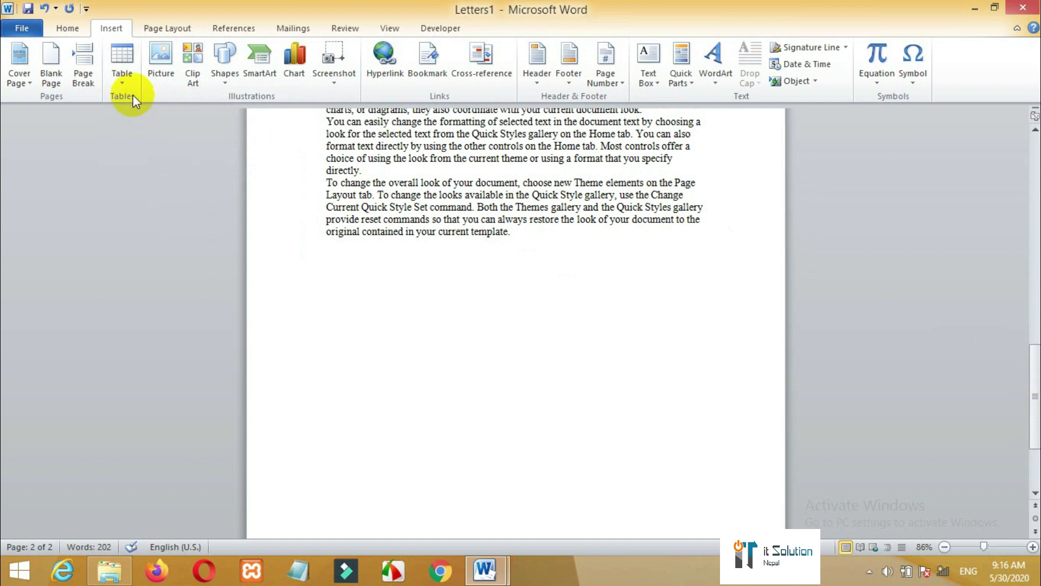
- Insert a 5-column, 4-row table through the Insert Table dialog
{"action": "left_click", "coordinate": [124, 76]}
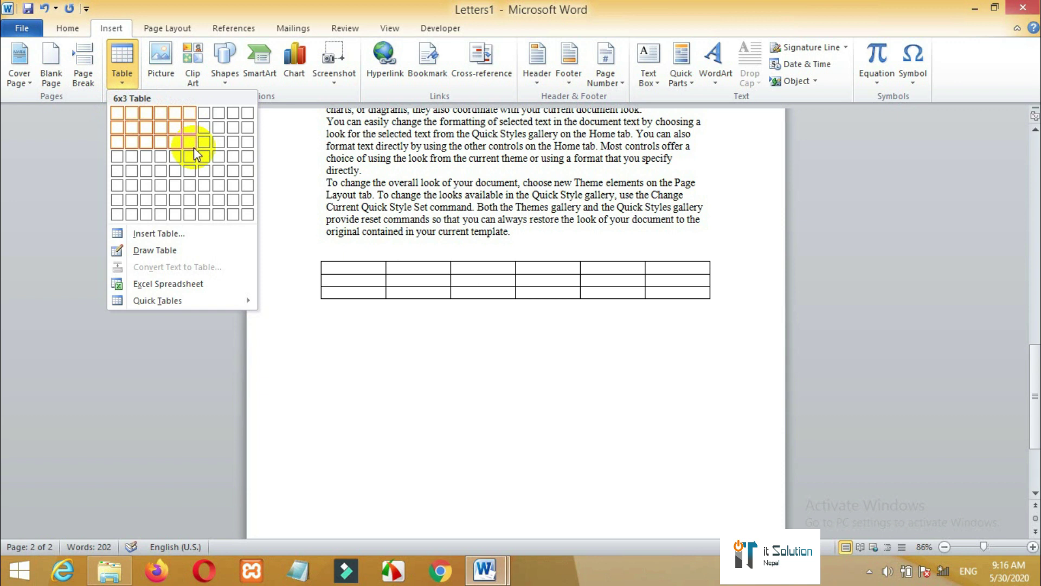
{"action": "left_click", "coordinate": [168, 235]}
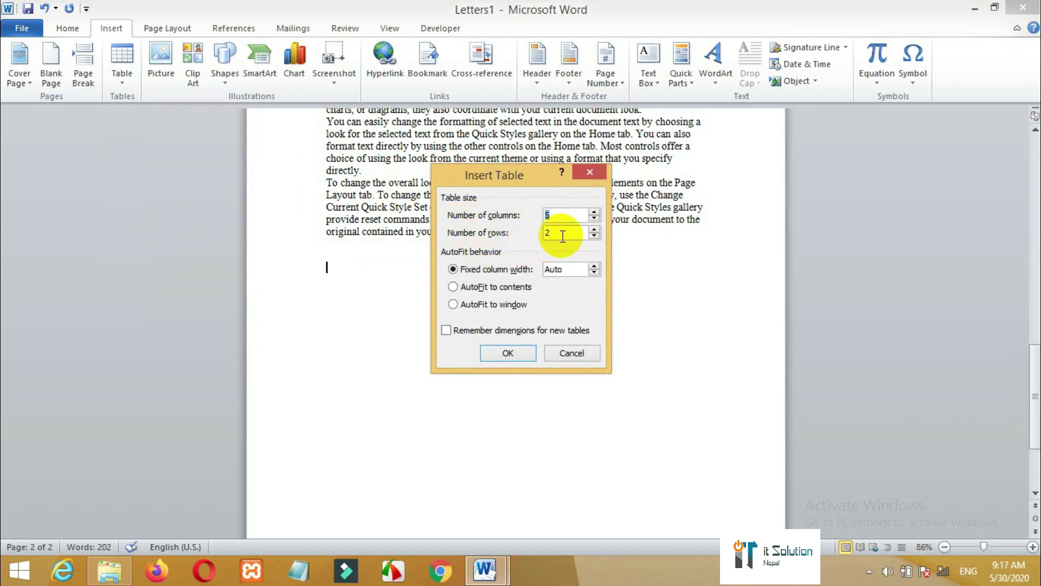
{"action": "key", "text": "Tab"}
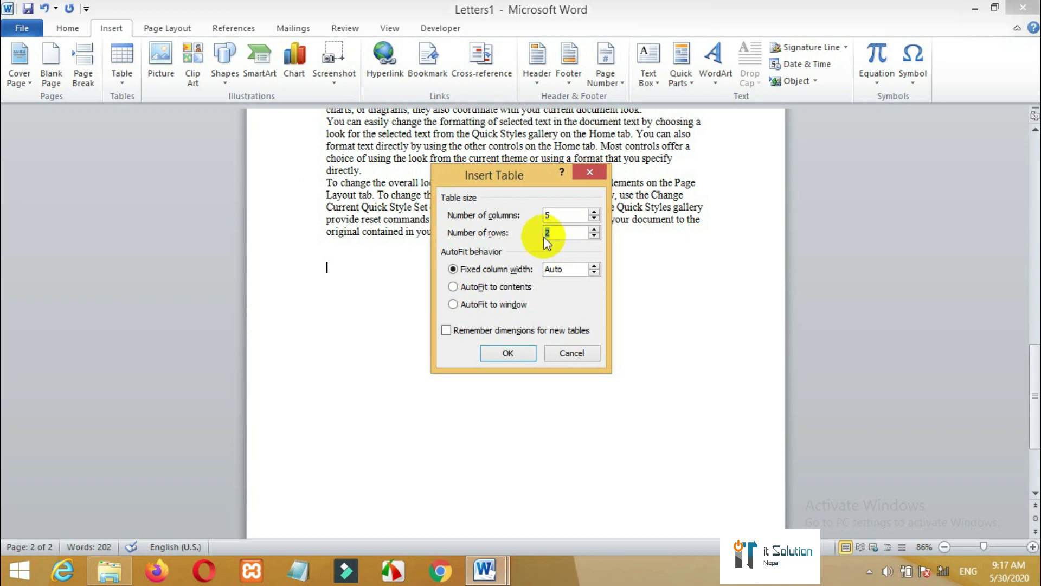
{"action": "type", "text": "4"}
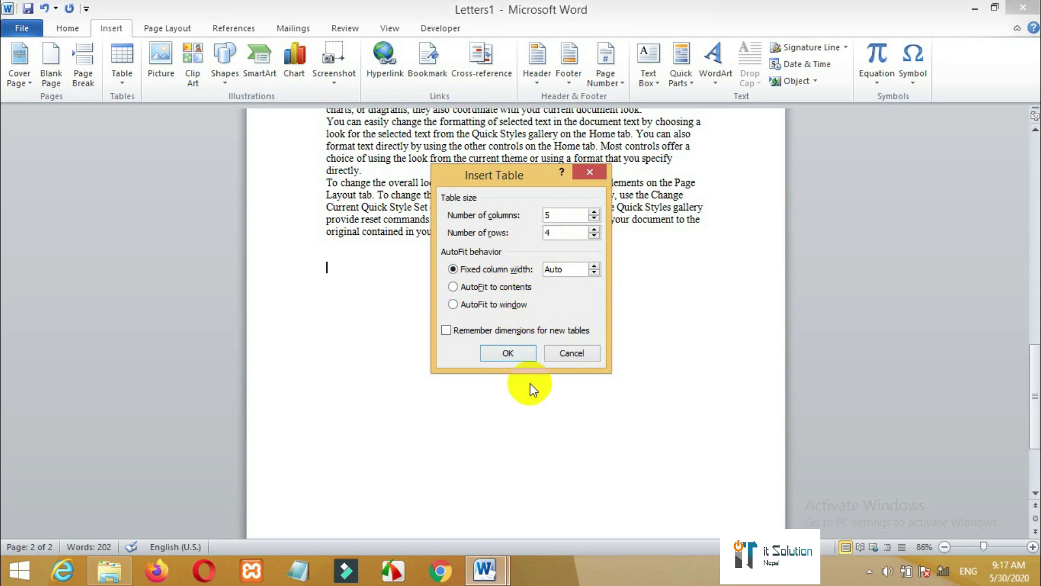
{"action": "left_click", "coordinate": [506, 352]}
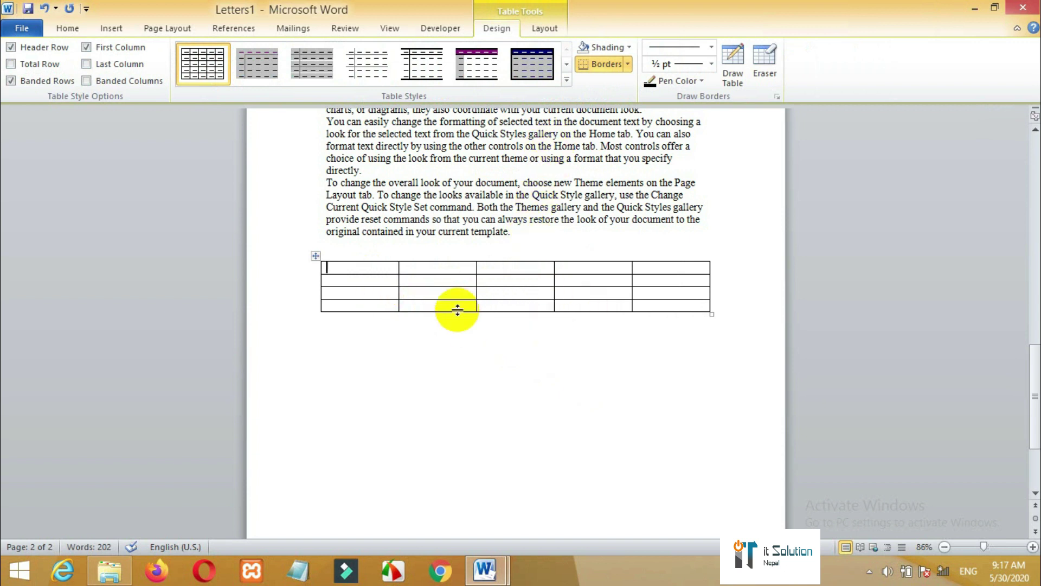
- Try yellow-accented, plain grid and light-blue banded styles, then apply the framed grid style with grey border
{"action": "left_click", "coordinate": [566, 81]}
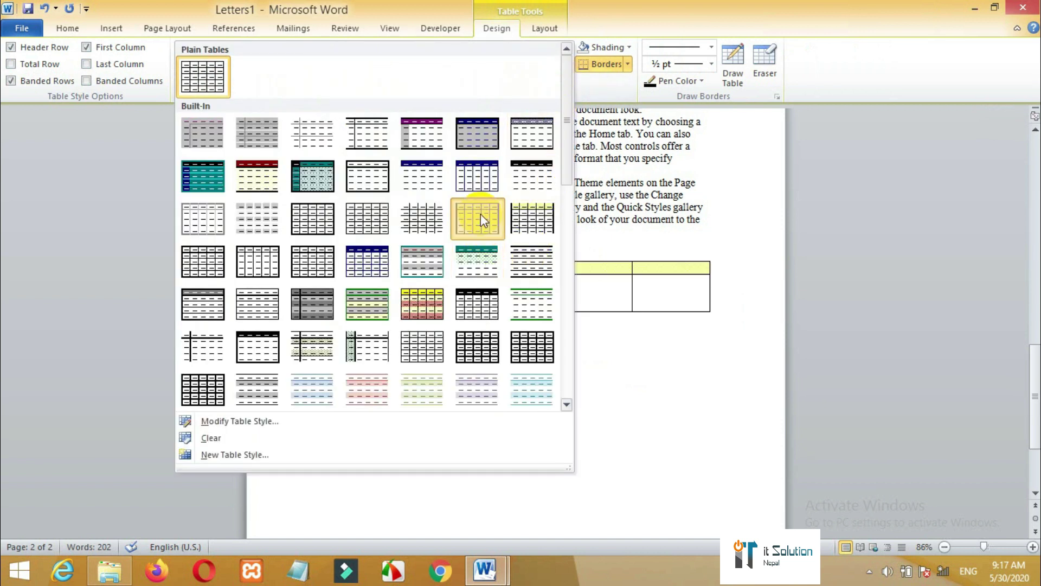
{"action": "left_click", "coordinate": [481, 217]}
{"action": "left_click", "coordinate": [566, 80]}
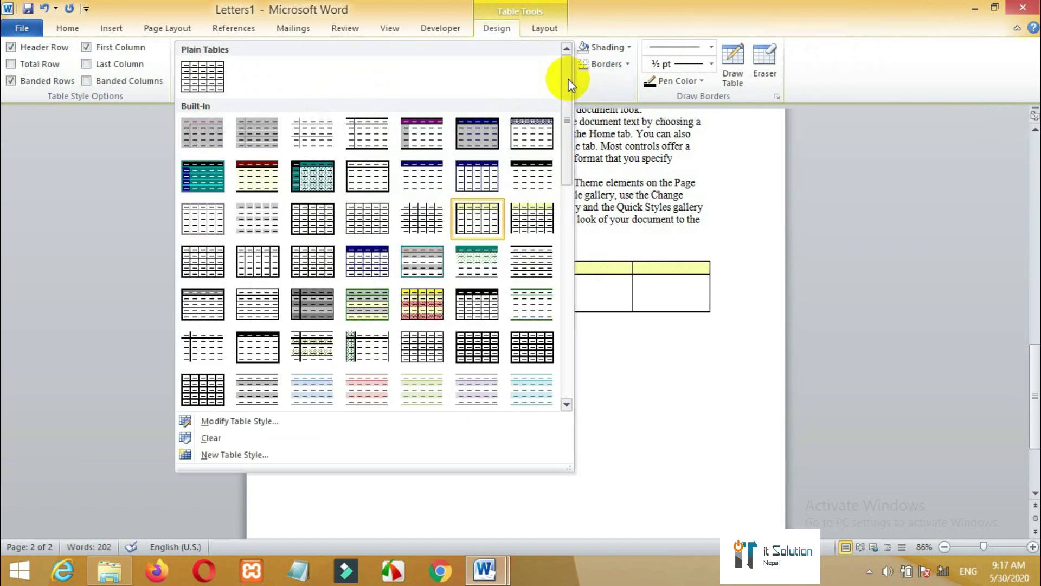
{"action": "left_click", "coordinate": [474, 353]}
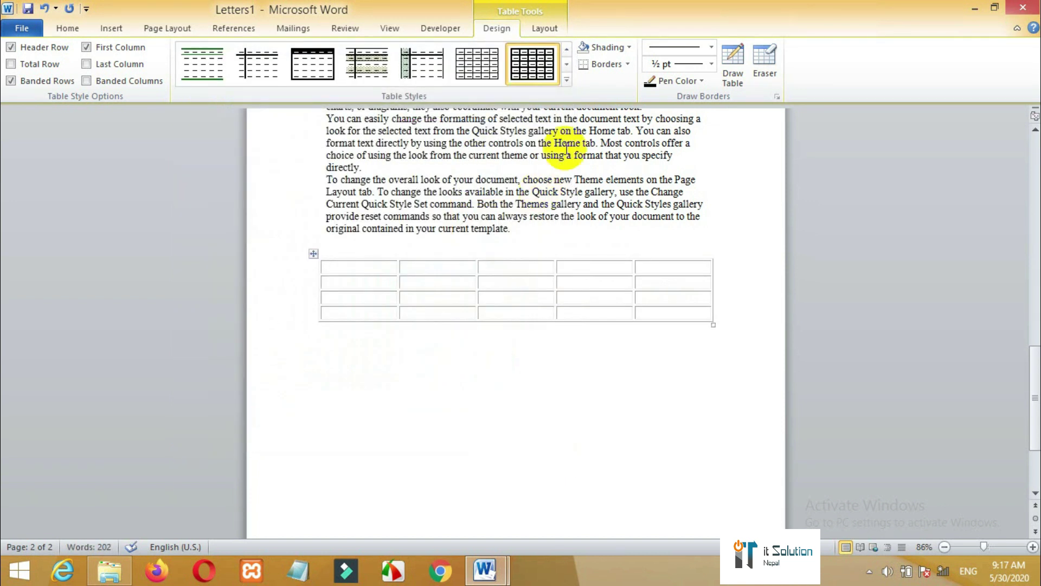
{"action": "left_click", "coordinate": [567, 79]}
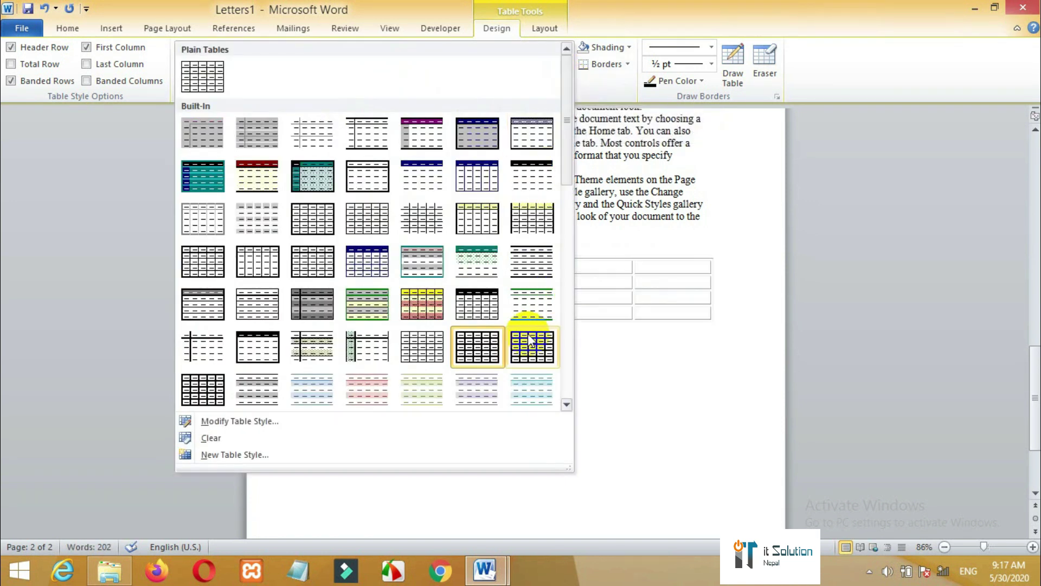
{"action": "left_click", "coordinate": [532, 390]}
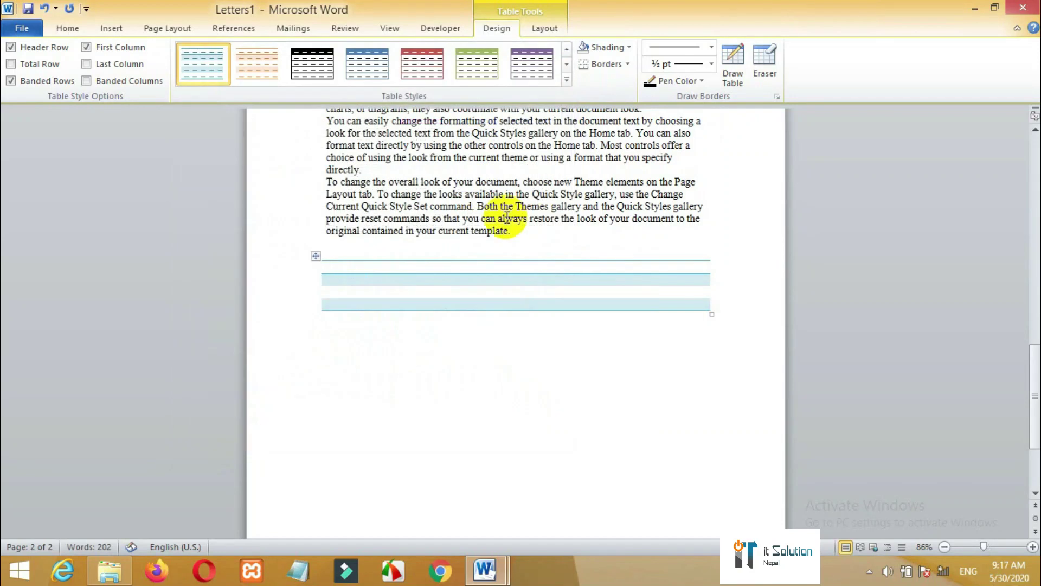
{"action": "left_click", "coordinate": [568, 82]}
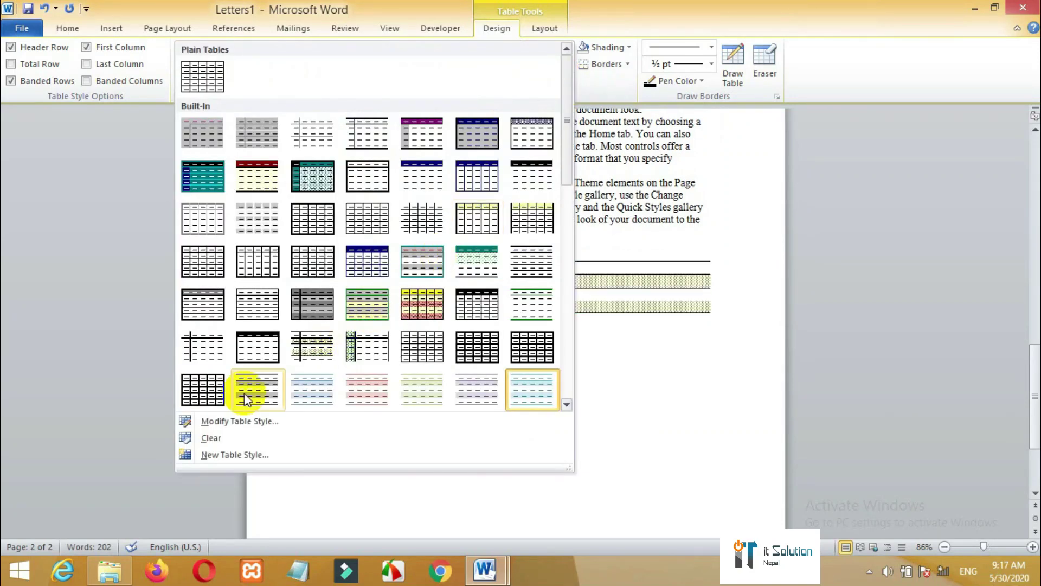
{"action": "left_click", "coordinate": [213, 393]}
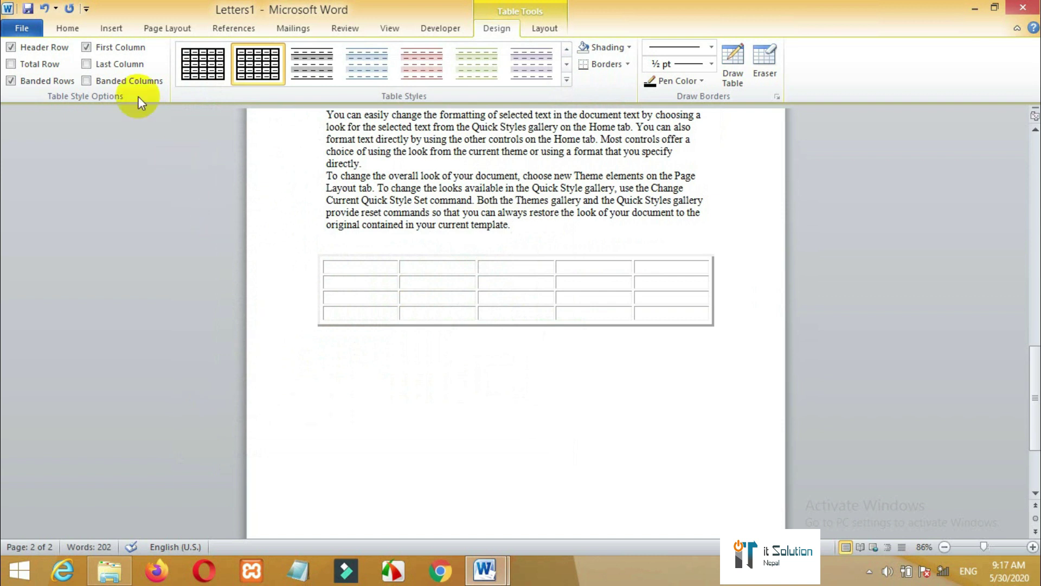
{"action": "left_click", "coordinate": [107, 31]}
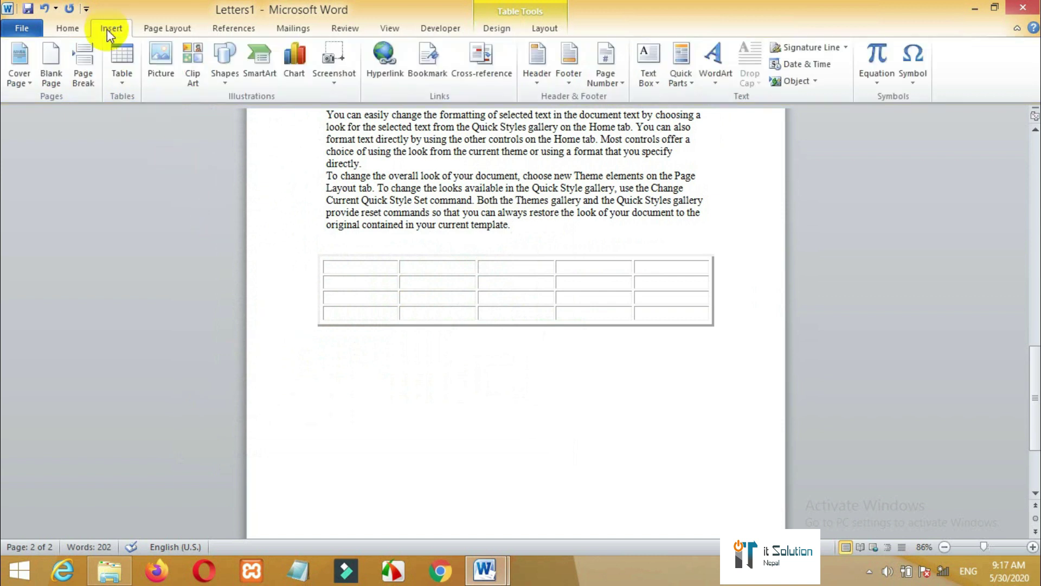
- Draw a new table outline below with column dividers and a row line across the right cells
{"action": "left_click", "coordinate": [129, 72]}
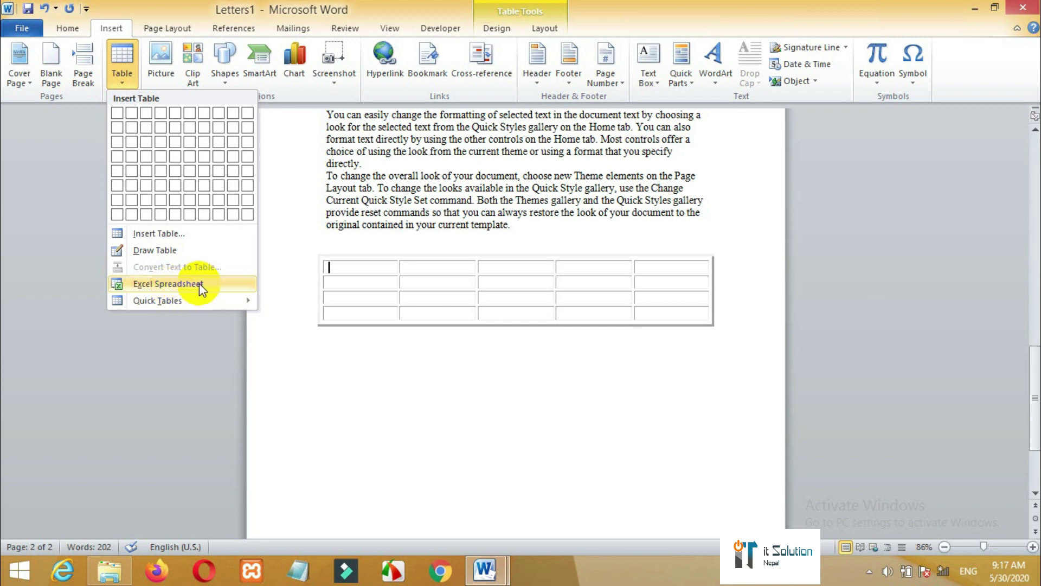
{"action": "left_click", "coordinate": [183, 255]}
{"action": "mouse_move", "coordinate": [288, 351]}
{"action": "left_mouse_down"}
{"action": "mouse_move", "coordinate": [372, 367]}
{"action": "mouse_move", "coordinate": [619, 458]}
{"action": "mouse_move", "coordinate": [771, 489]}
{"action": "left_mouse_up"}
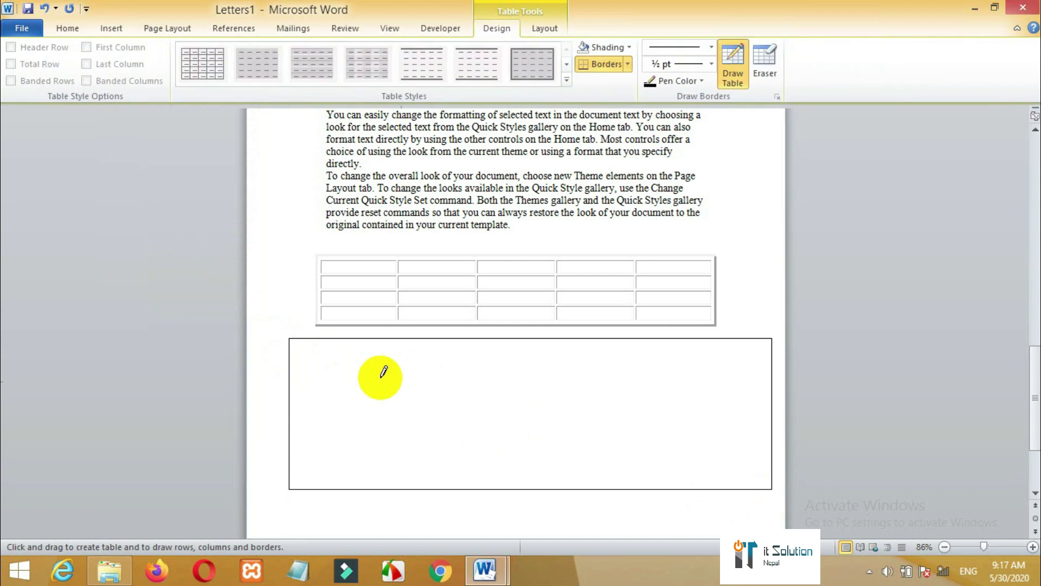
{"action": "left_click_drag", "start_coordinate": [358, 339], "coordinate": [357, 460]}
{"action": "left_click_drag", "start_coordinate": [512, 339], "coordinate": [511, 422]}
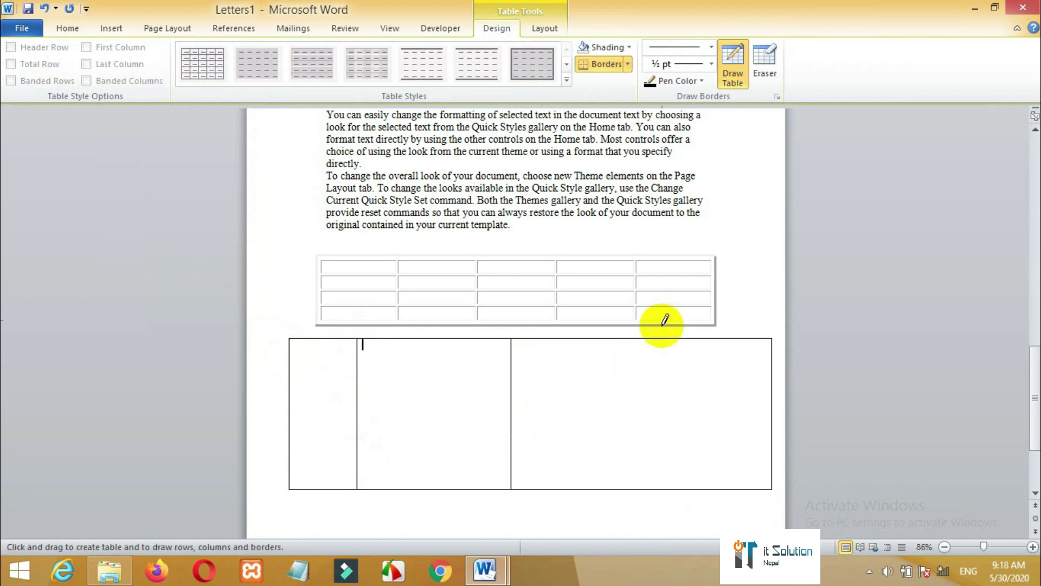
{"action": "left_click_drag", "start_coordinate": [658, 340], "coordinate": [643, 445]}
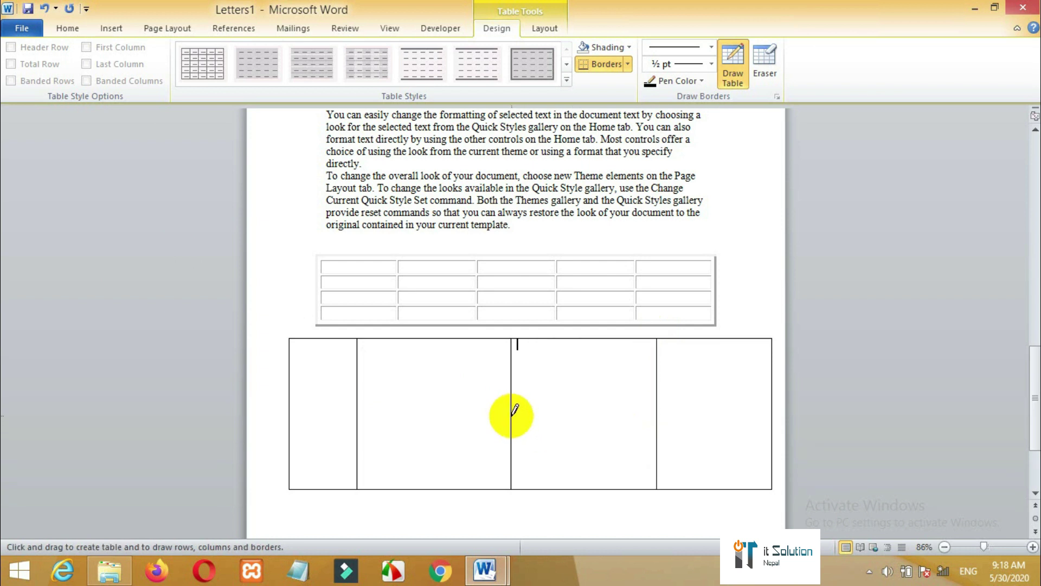
{"action": "left_click_drag", "start_coordinate": [515, 415], "coordinate": [666, 418]}
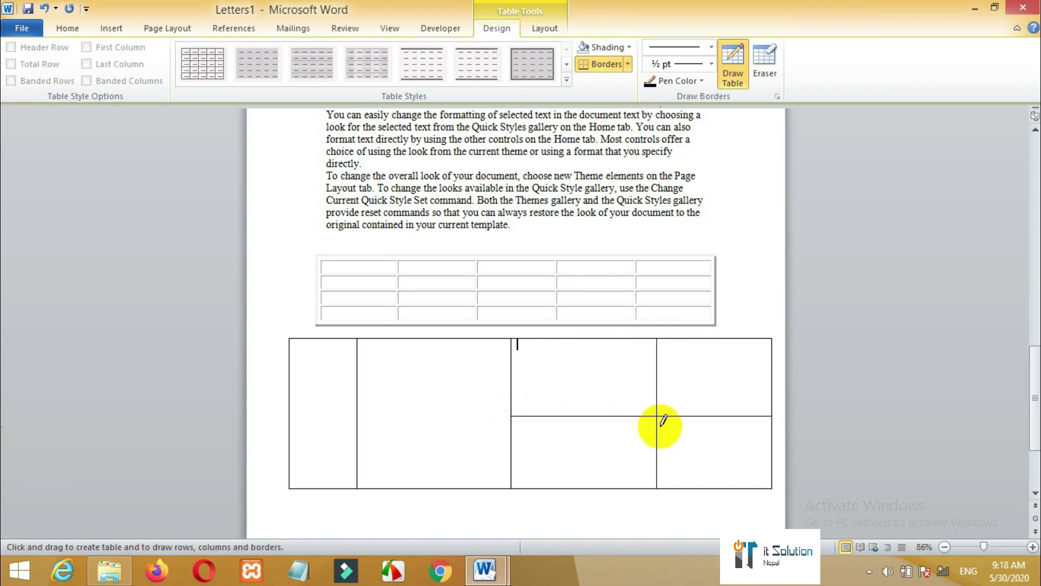
{"action": "left_click", "coordinate": [514, 338]}
- Extend the row line across the second column and erase the stray diagonal line
{"action": "left_click_drag", "start_coordinate": [514, 339], "coordinate": [663, 400]}
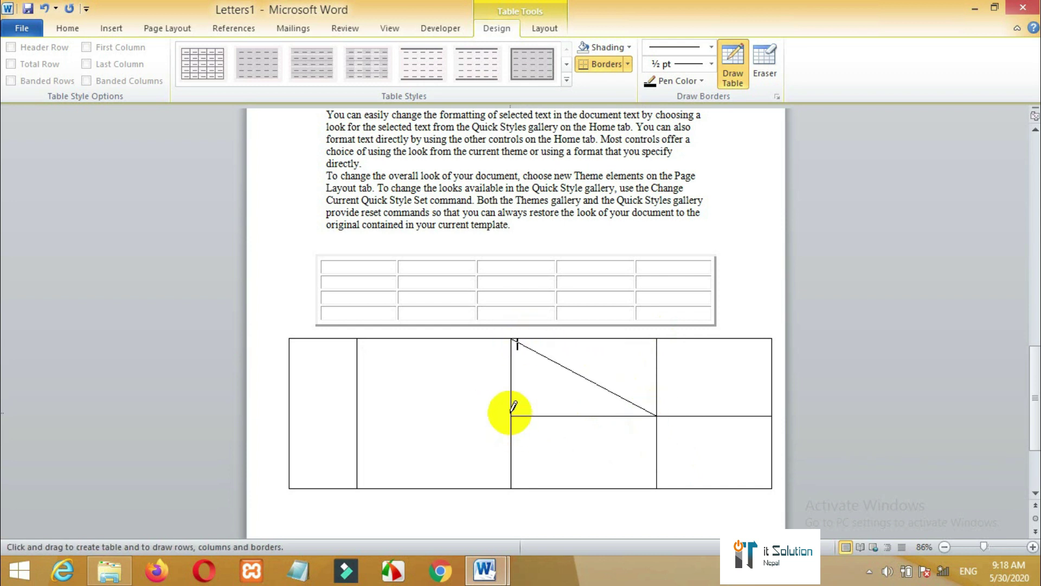
{"action": "left_click_drag", "start_coordinate": [510, 417], "coordinate": [363, 430]}
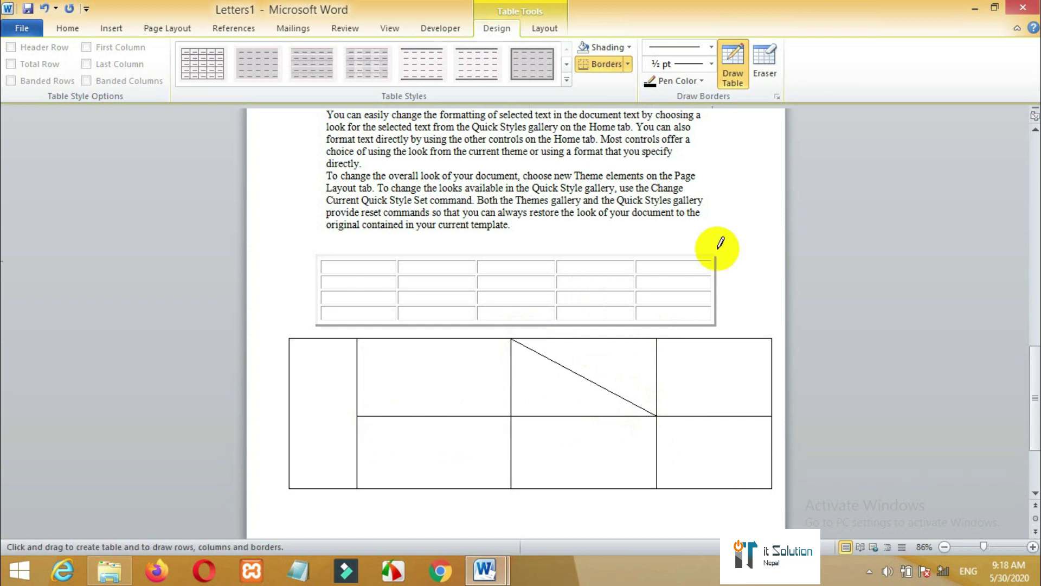
{"action": "left_click", "coordinate": [758, 76]}
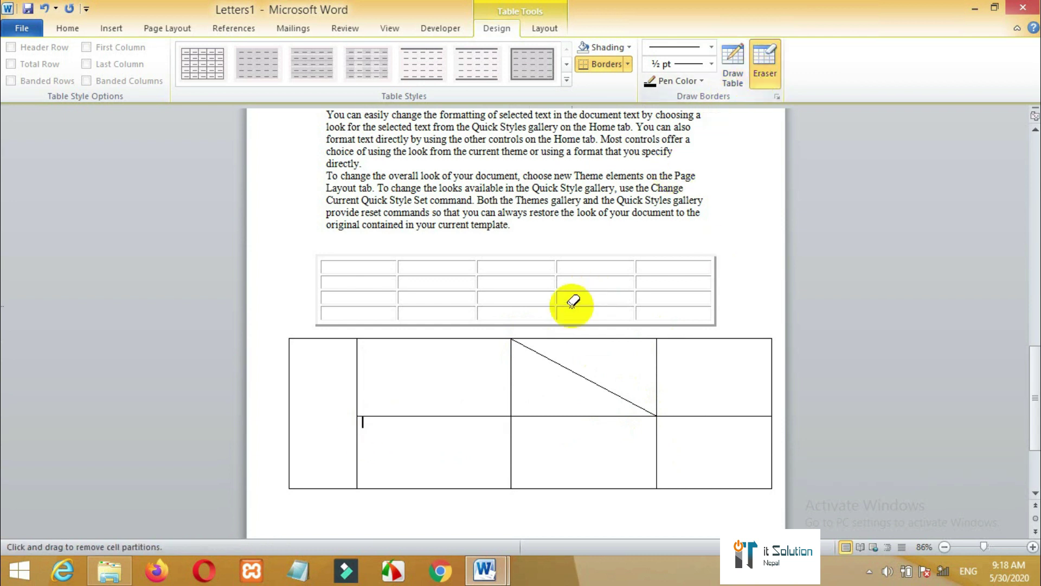
{"action": "left_click", "coordinate": [561, 363]}
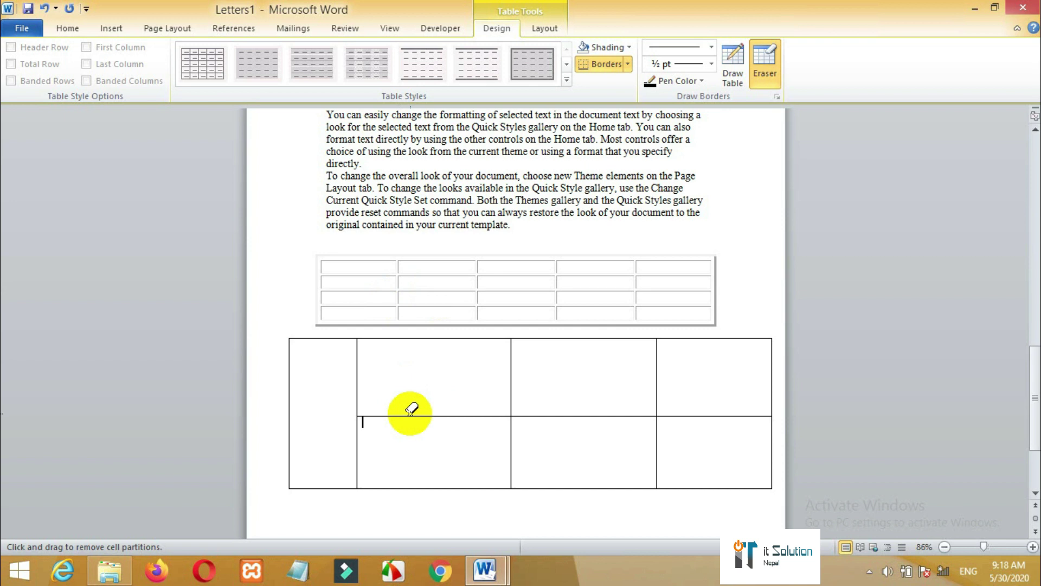
- Draw further vertical and horizontal borders to form an uneven six-column, four-row grid
{"action": "left_click", "coordinate": [732, 91]}
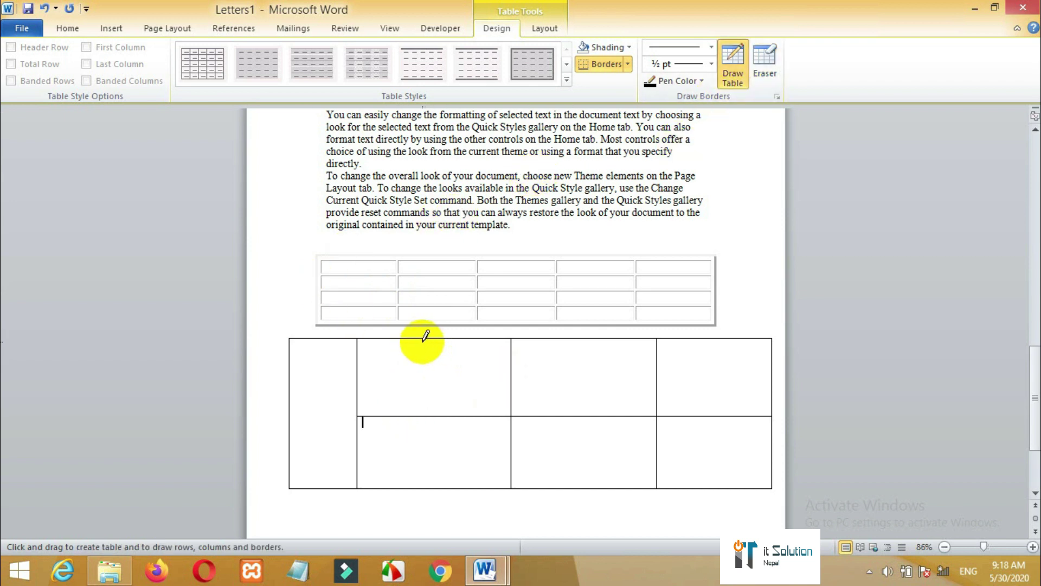
{"action": "left_click_drag", "start_coordinate": [423, 340], "coordinate": [415, 485]}
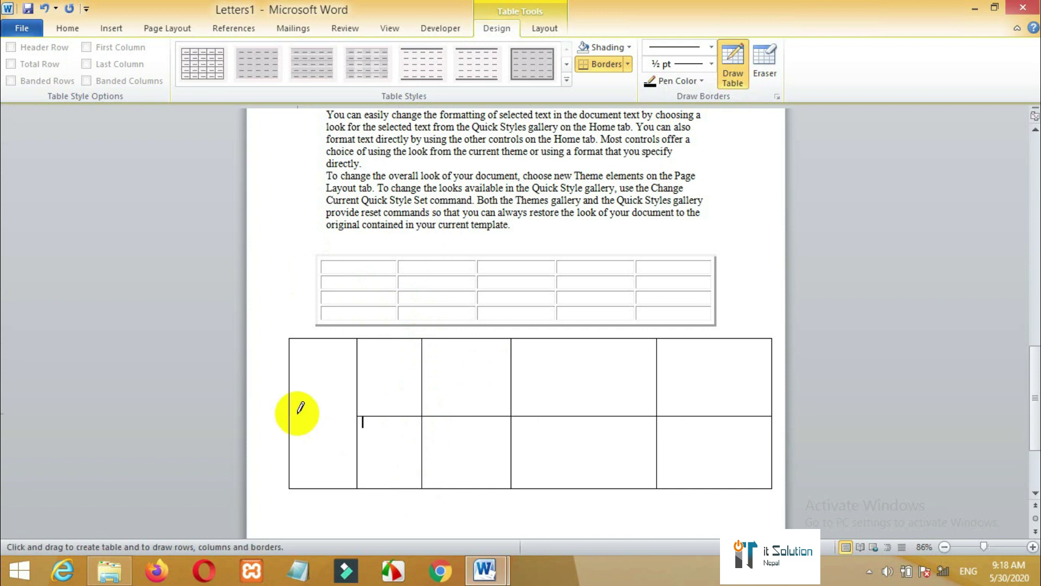
{"action": "left_click_drag", "start_coordinate": [292, 410], "coordinate": [360, 412]}
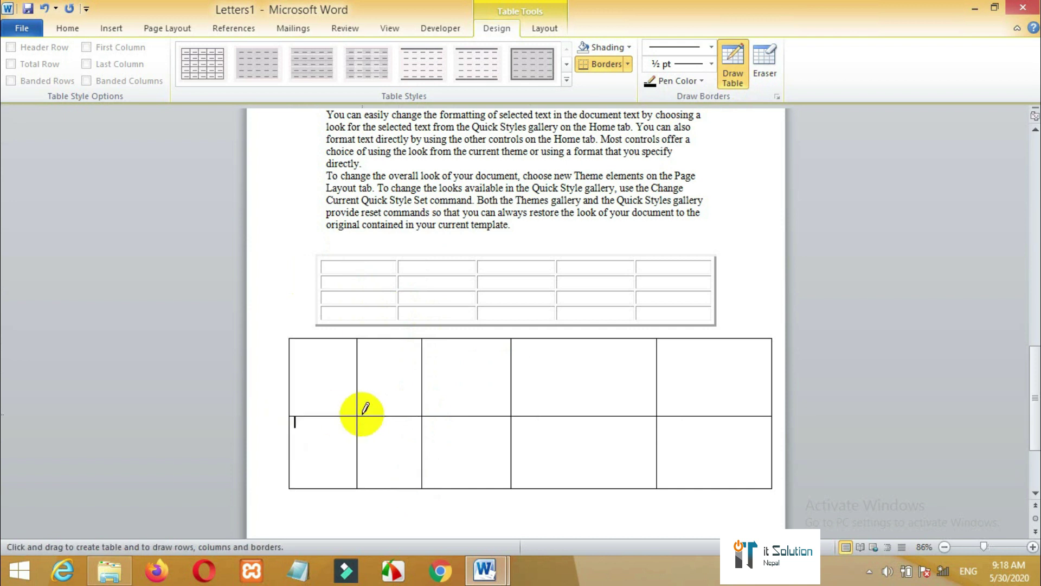
{"action": "mouse_move", "coordinate": [579, 341]}
{"action": "left_mouse_down"}
{"action": "mouse_move", "coordinate": [600, 428]}
{"action": "mouse_move", "coordinate": [592, 492]}
{"action": "left_mouse_up"}
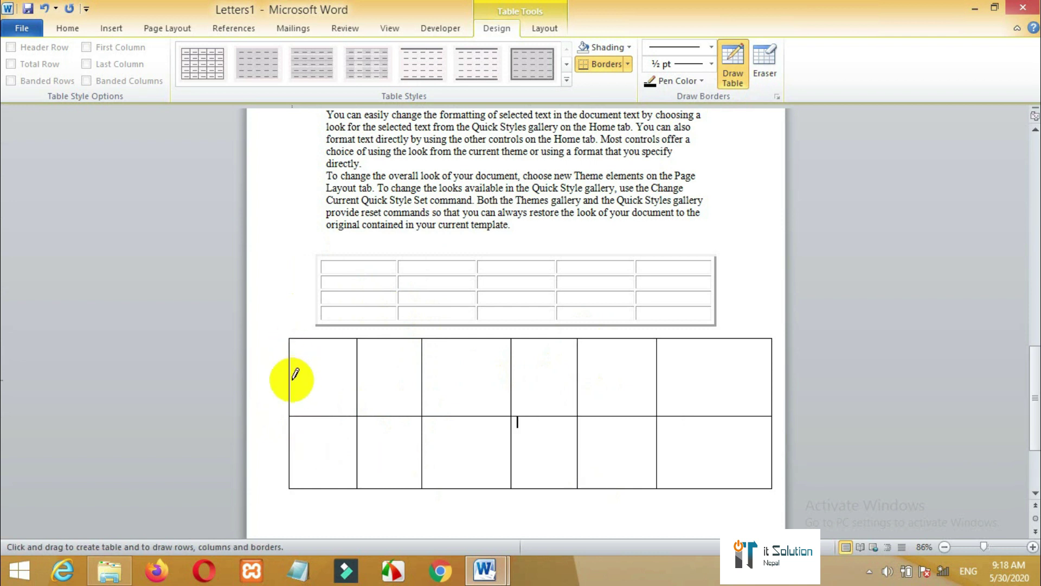
{"action": "left_click_drag", "start_coordinate": [291, 380], "coordinate": [735, 377]}
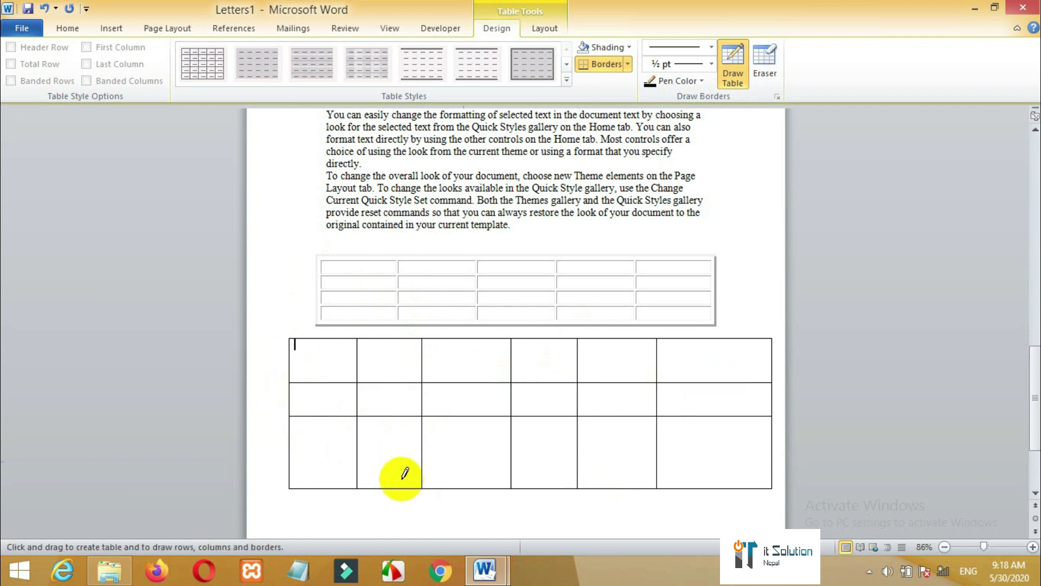
{"action": "mouse_move", "coordinate": [289, 465]}
{"action": "left_mouse_down"}
{"action": "mouse_move", "coordinate": [551, 449]}
{"action": "mouse_move", "coordinate": [762, 463]}
{"action": "left_mouse_up"}
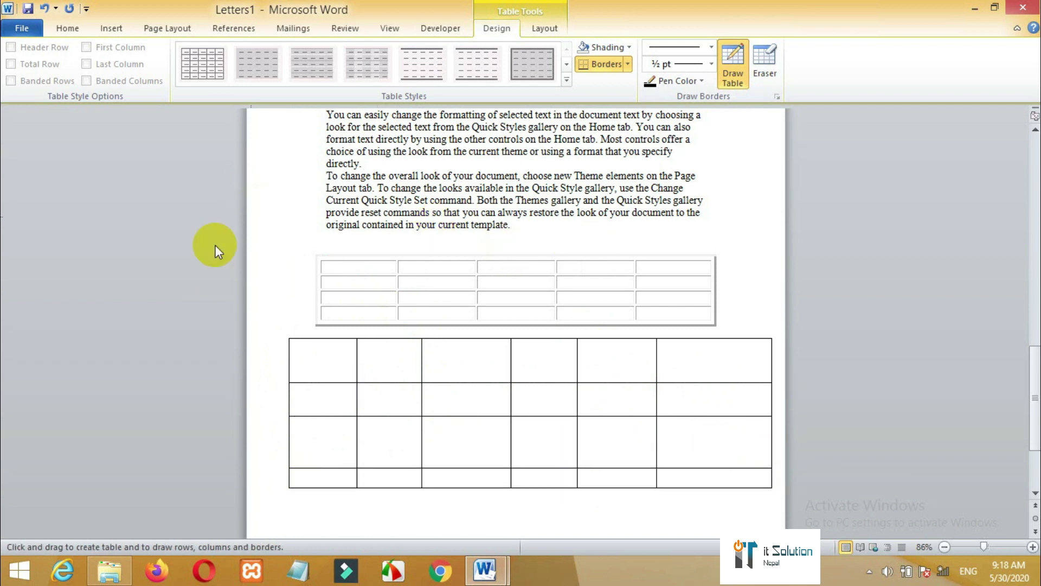
{"action": "left_click", "coordinate": [112, 30]}
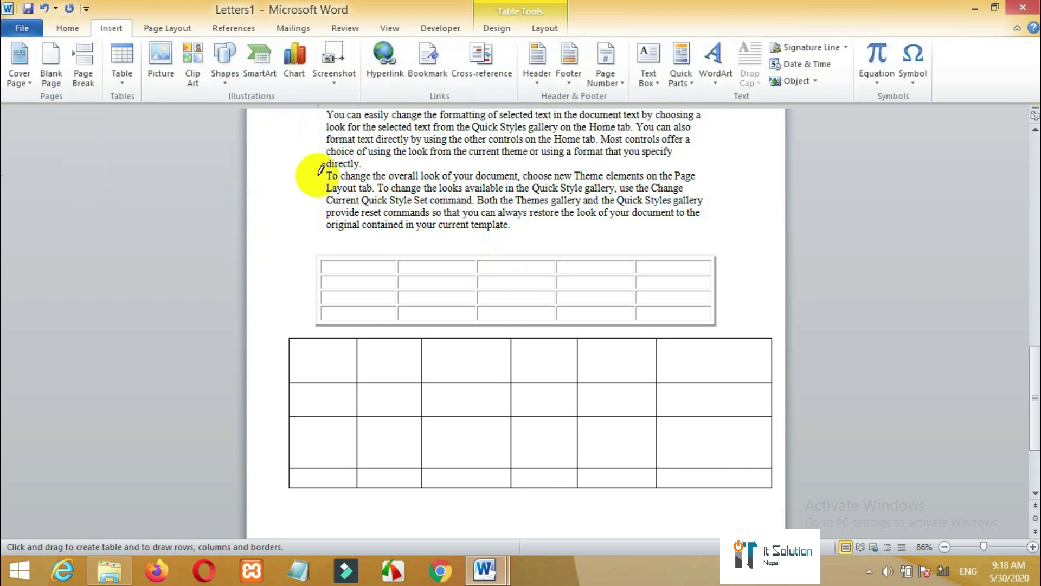
- Select the top row's first two cells in the drawn table and apply Merge Cells
{"action": "double_click", "coordinate": [342, 212]}
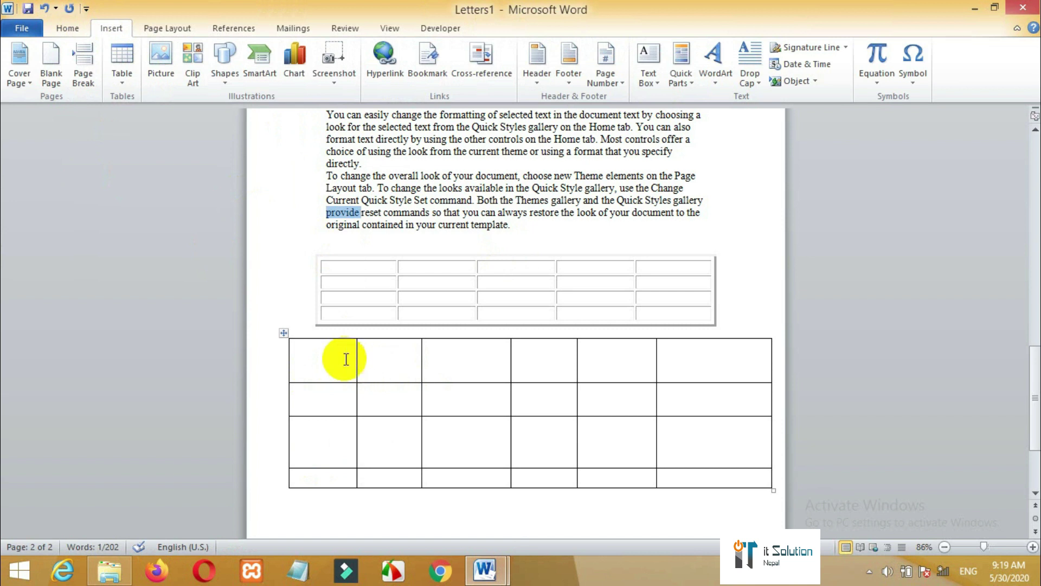
{"action": "left_click_drag", "start_coordinate": [349, 358], "coordinate": [383, 362]}
{"action": "right_click", "coordinate": [384, 361]}
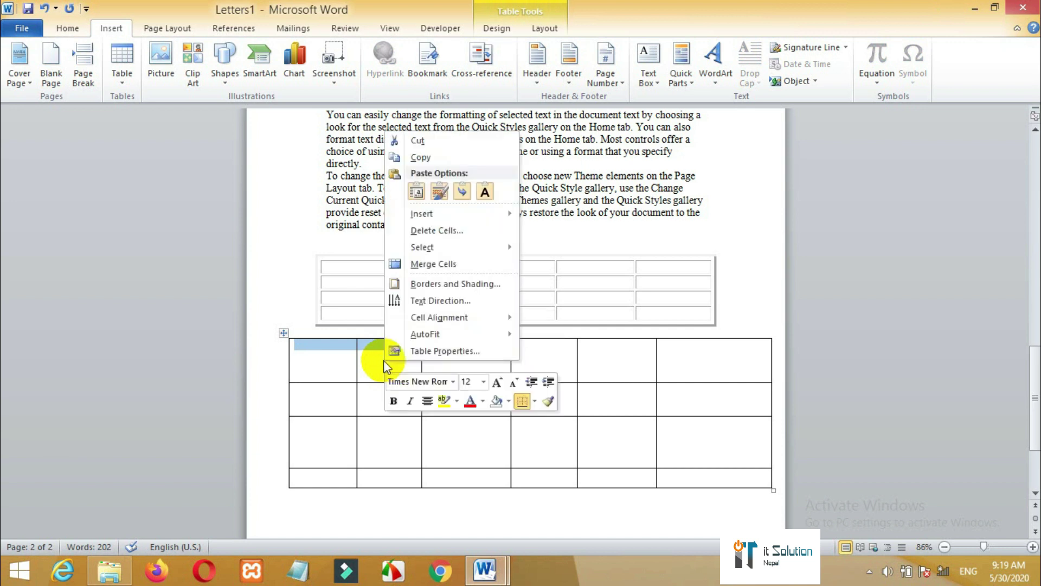
{"action": "left_click", "coordinate": [446, 265]}
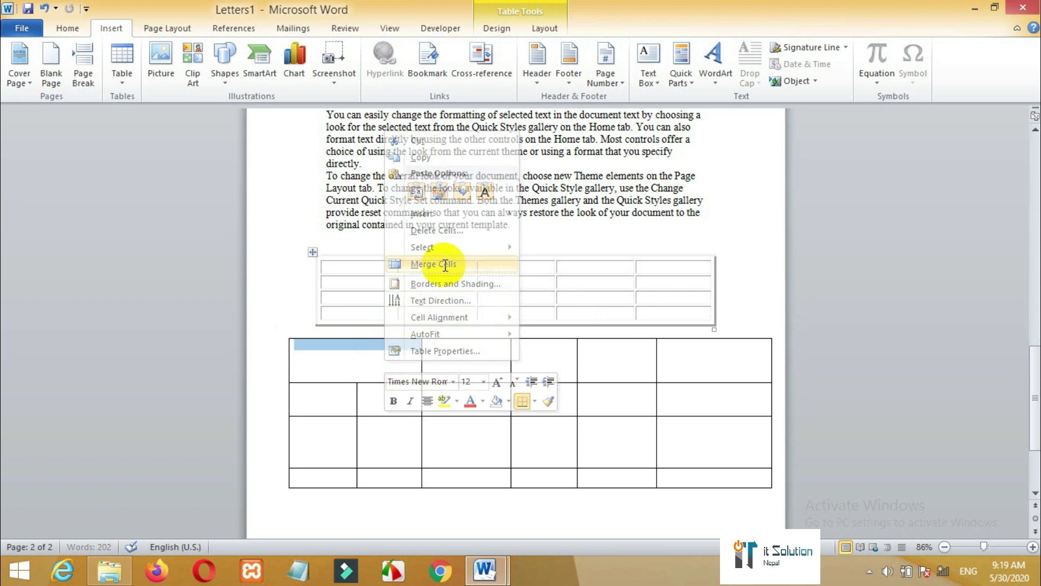
{"action": "left_click", "coordinate": [370, 371]}
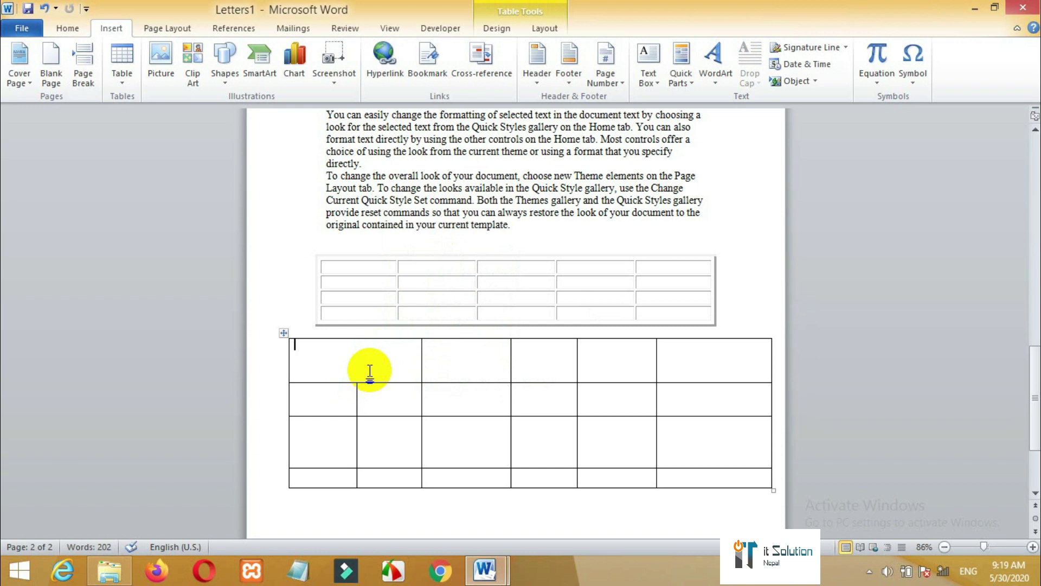
- Type 'IT Solution NEpal' in the merged cell and cycle its text direction back to horizontal
{"action": "left_click", "coordinate": [342, 357]}
{"action": "type", "text": "IT Sol"}
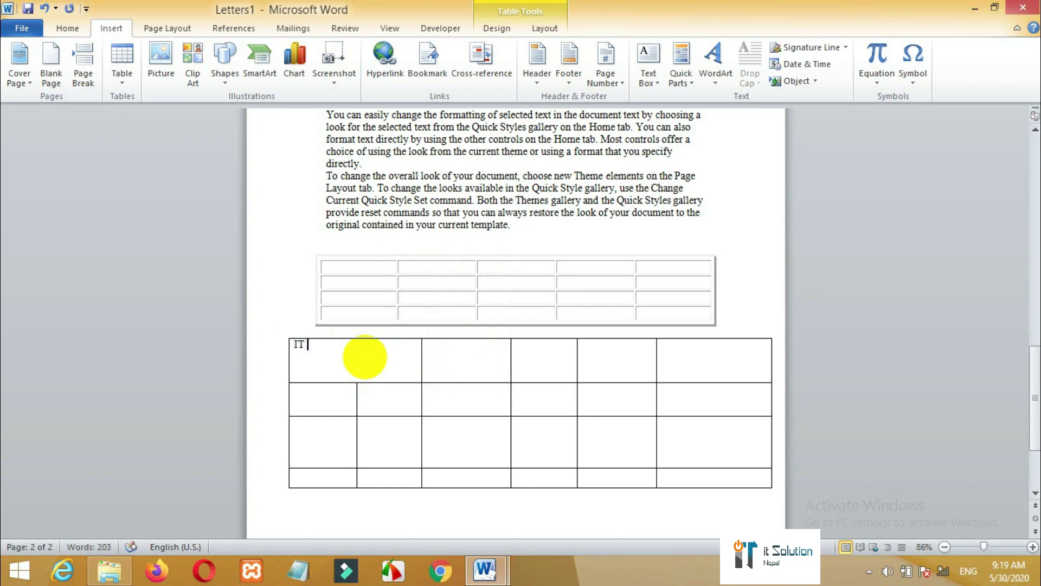
{"action": "type", "text": "ution NEpal"}
{"action": "left_click", "coordinate": [545, 28]}
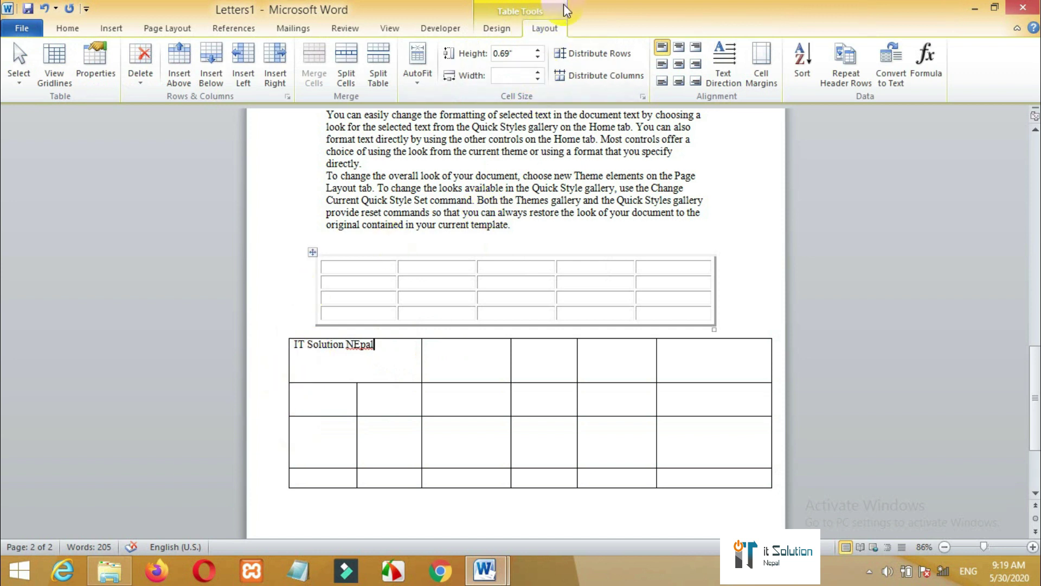
{"action": "left_click", "coordinate": [734, 90]}
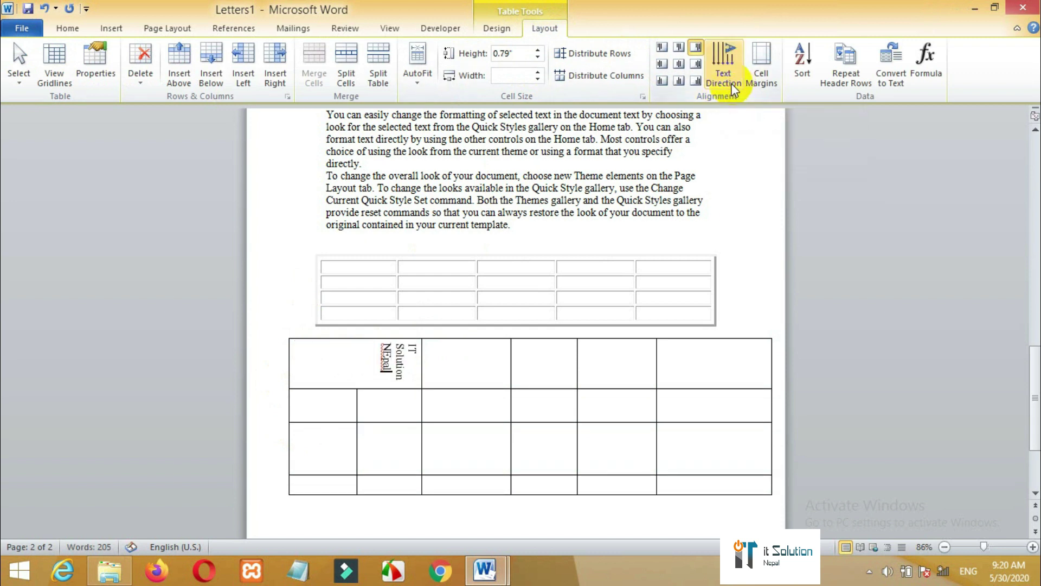
{"action": "left_click", "coordinate": [734, 90]}
{"action": "left_click", "coordinate": [734, 90]}
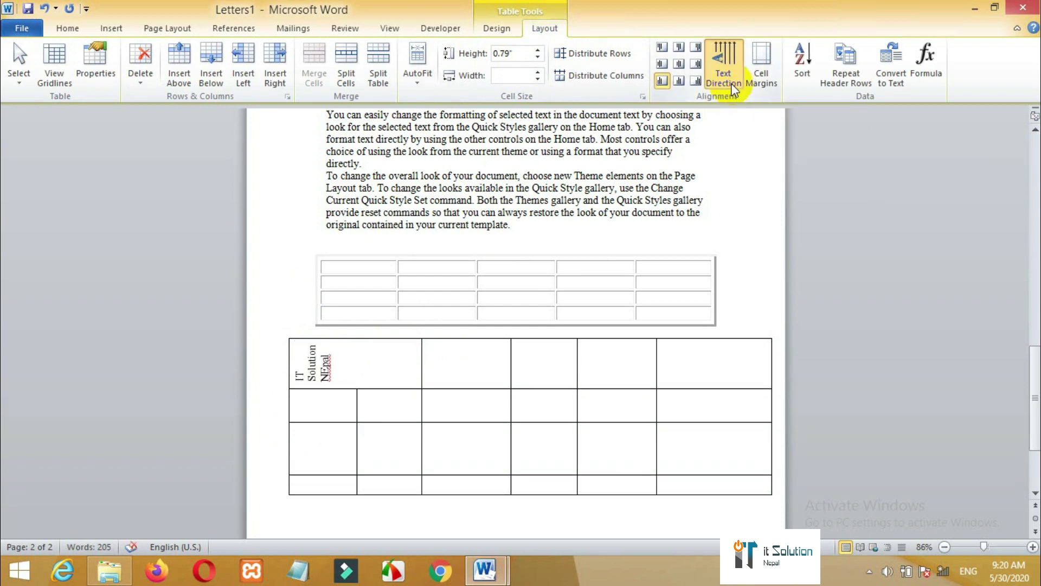
- Try bottom centre and bottom right alignment, then settle on Align Top Left
{"action": "left_click", "coordinate": [679, 81]}
{"action": "left_click", "coordinate": [696, 82]}
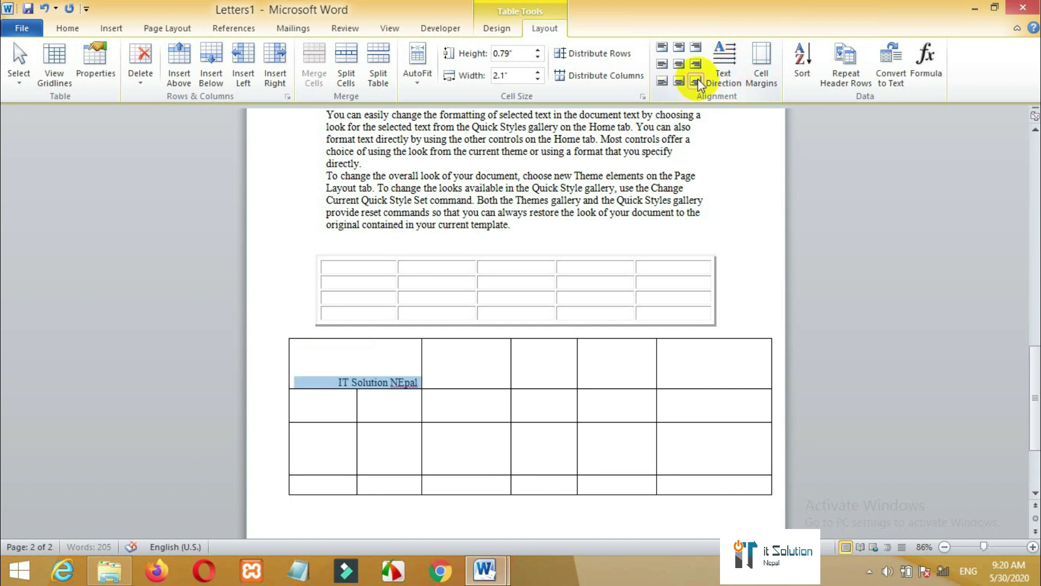
{"action": "left_click", "coordinate": [662, 48]}
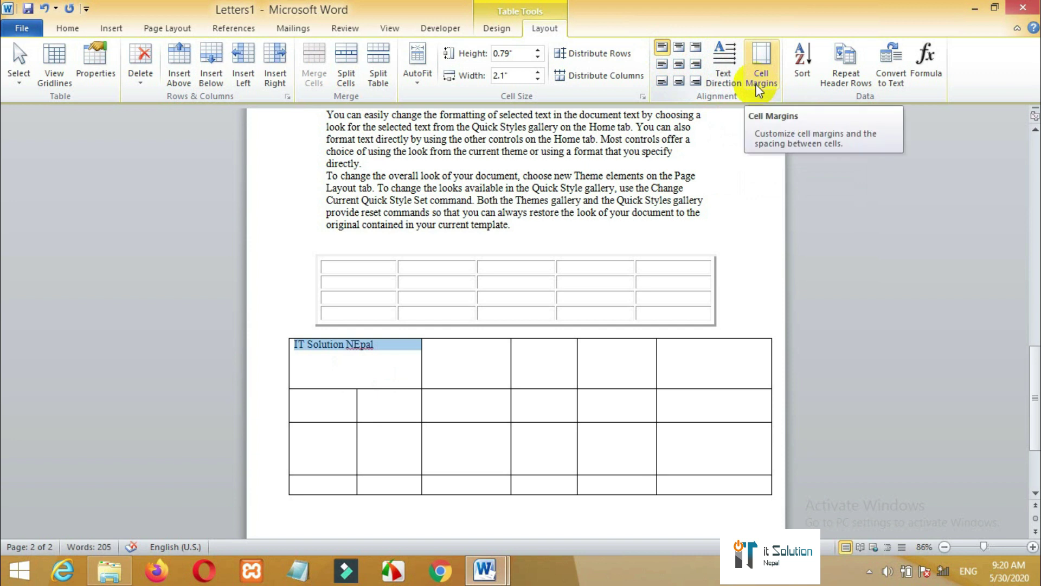
{"action": "scroll", "coordinate": [523, 379], "scroll_direction": "down", "scroll_amount": 4}
{"action": "left_click", "coordinate": [523, 421]}
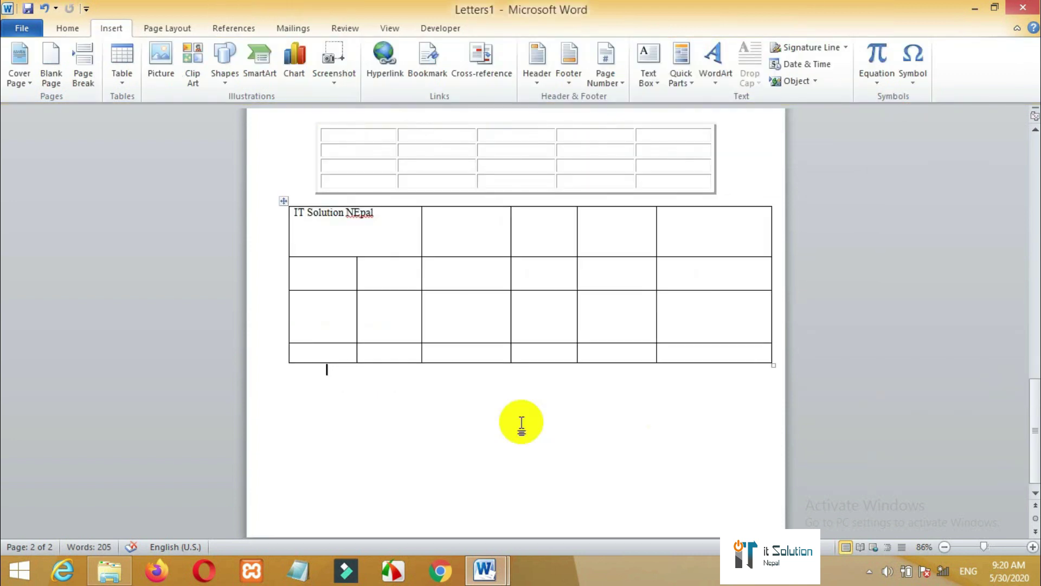
- Insert a table with 2 columns and 2 rows into the third-row, third-column cell
{"action": "left_click", "coordinate": [437, 305]}
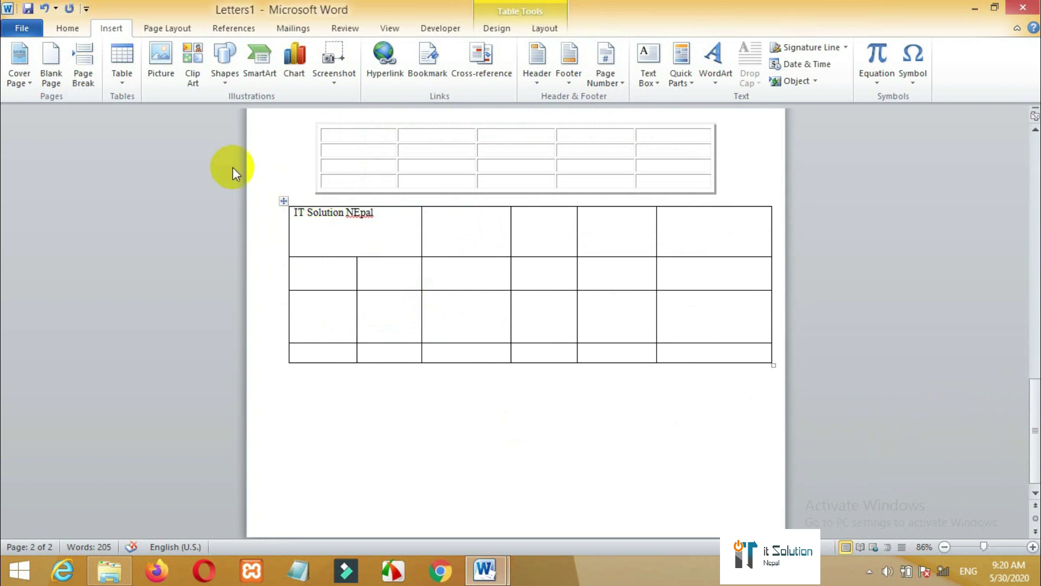
{"action": "left_click", "coordinate": [126, 82]}
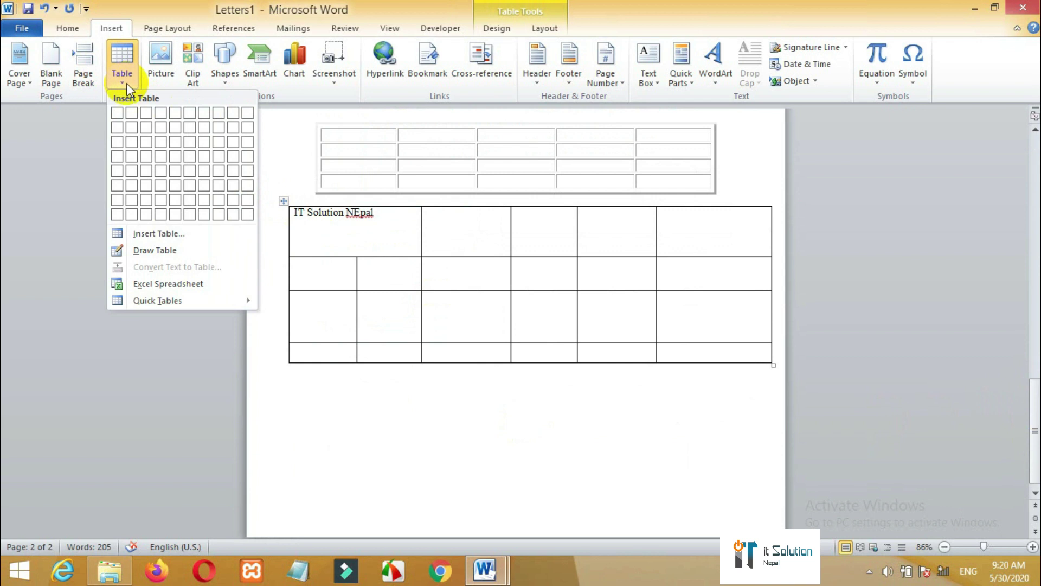
{"action": "left_click", "coordinate": [174, 235]}
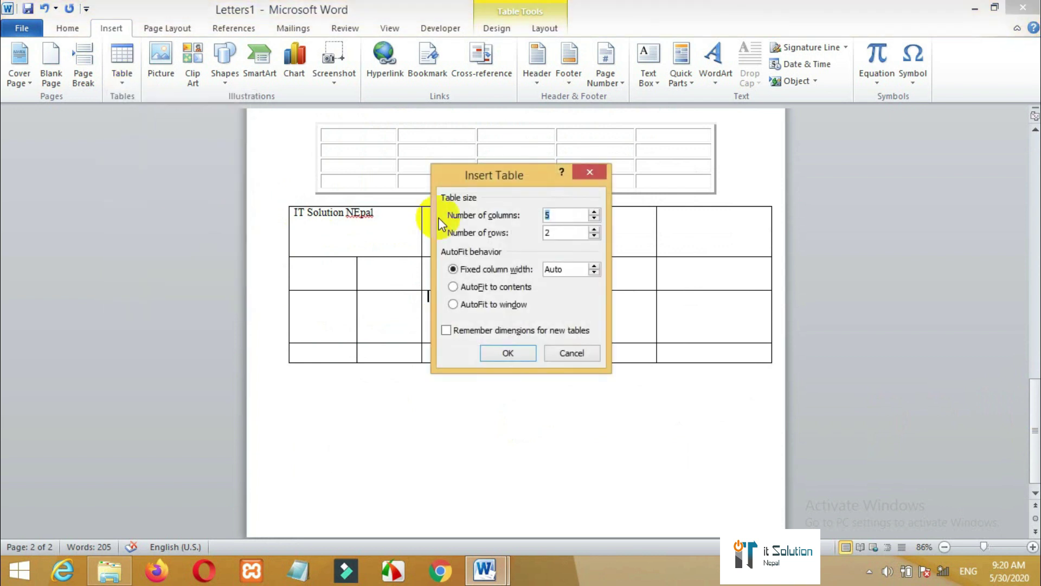
{"action": "key", "text": "BackSpace"}
{"action": "type", "text": "2"}
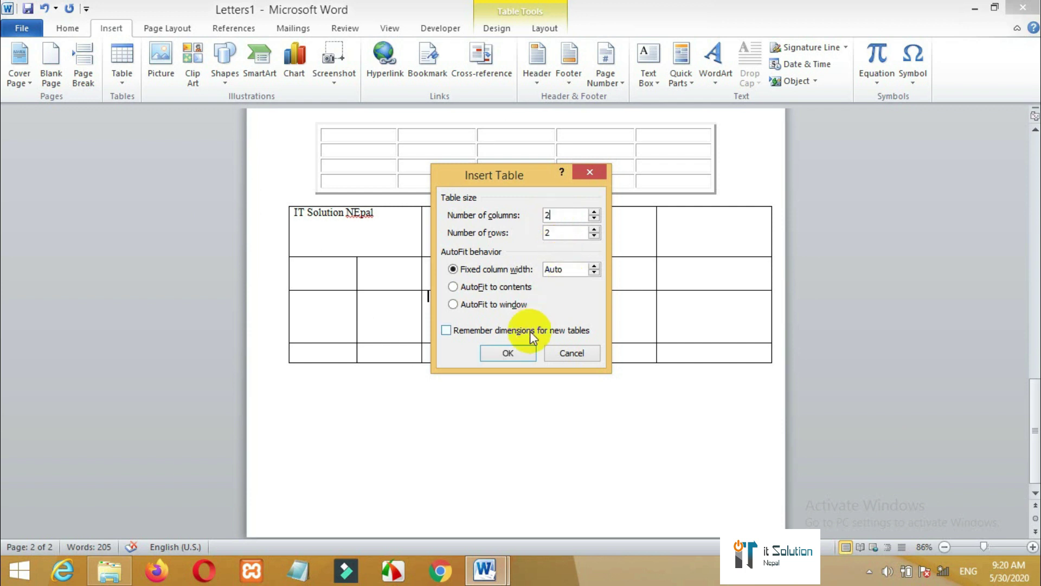
{"action": "left_click", "coordinate": [506, 353]}
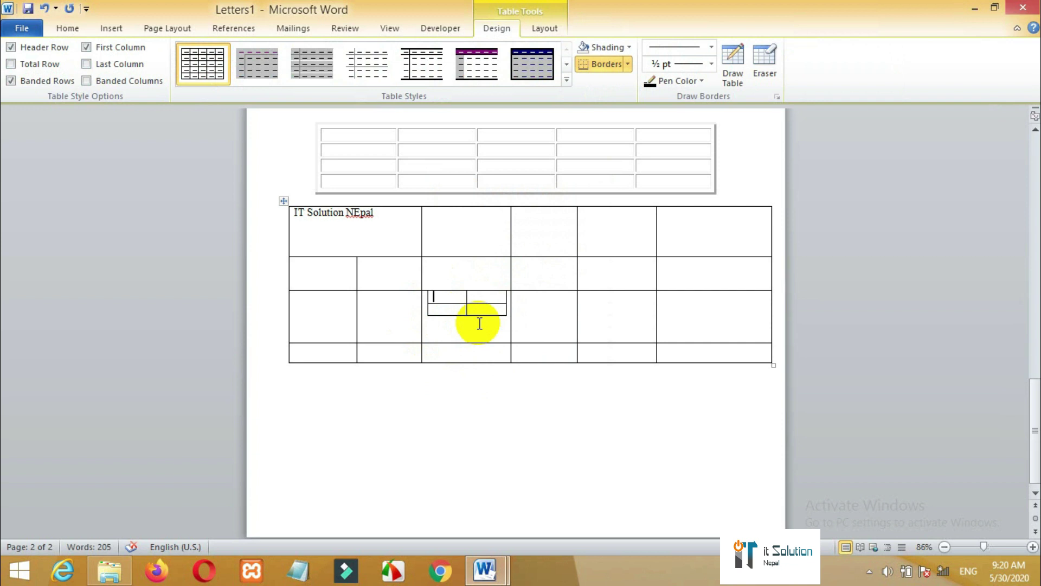
{"action": "left_click", "coordinate": [111, 28]}
{"action": "left_click", "coordinate": [332, 411]}
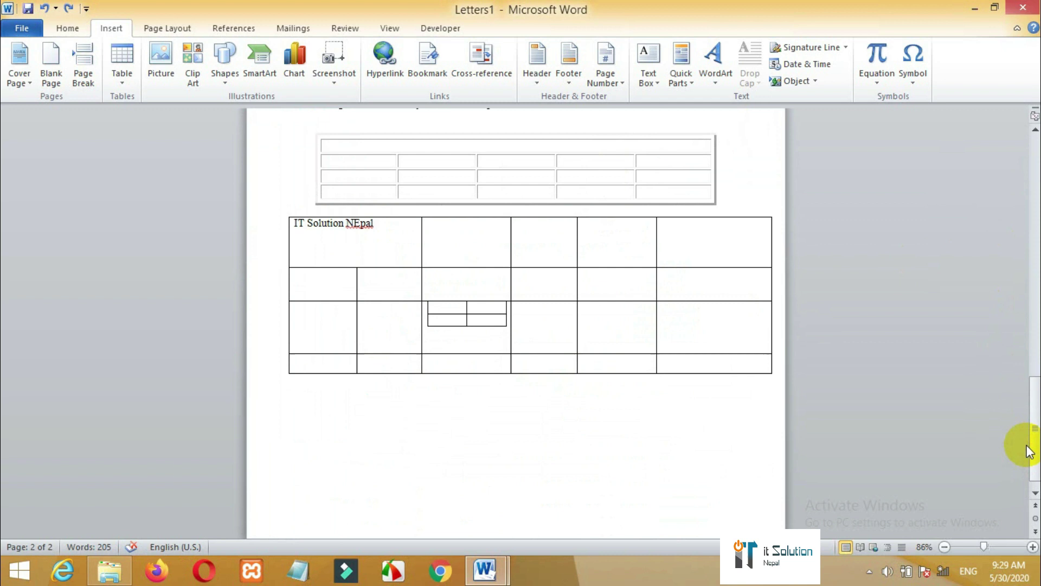
{"action": "left_click", "coordinate": [664, 409]}
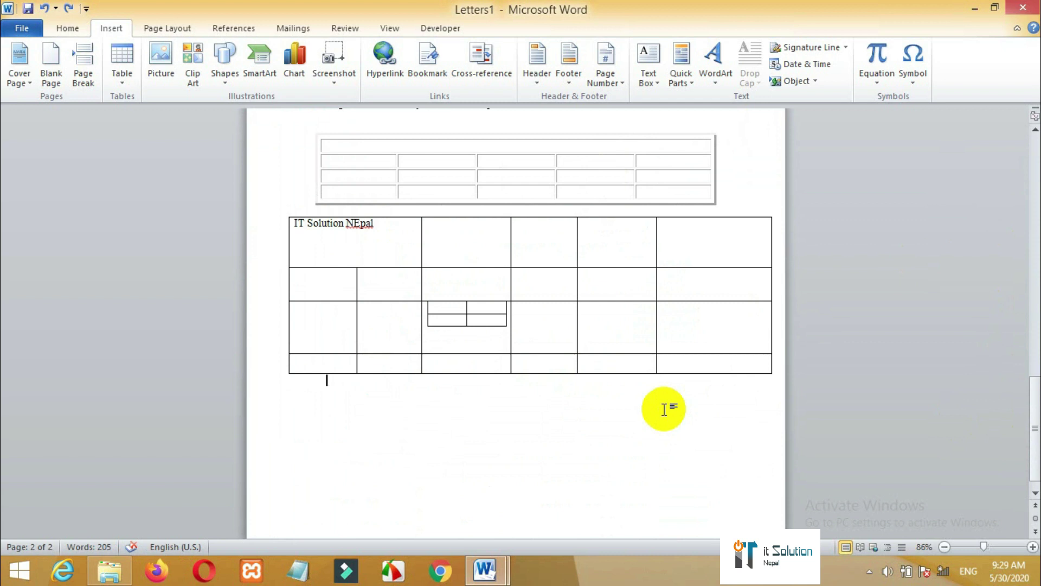
- Delete all document content and generate sample paragraphs with =rand()
{"action": "key", "text": "ctrl+a"}
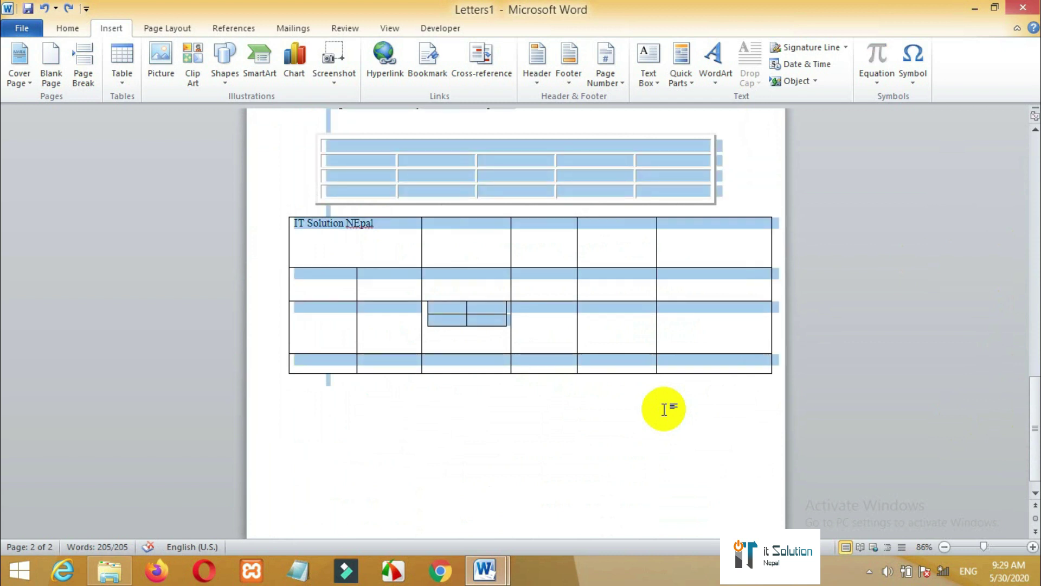
{"action": "key", "text": "Delete"}
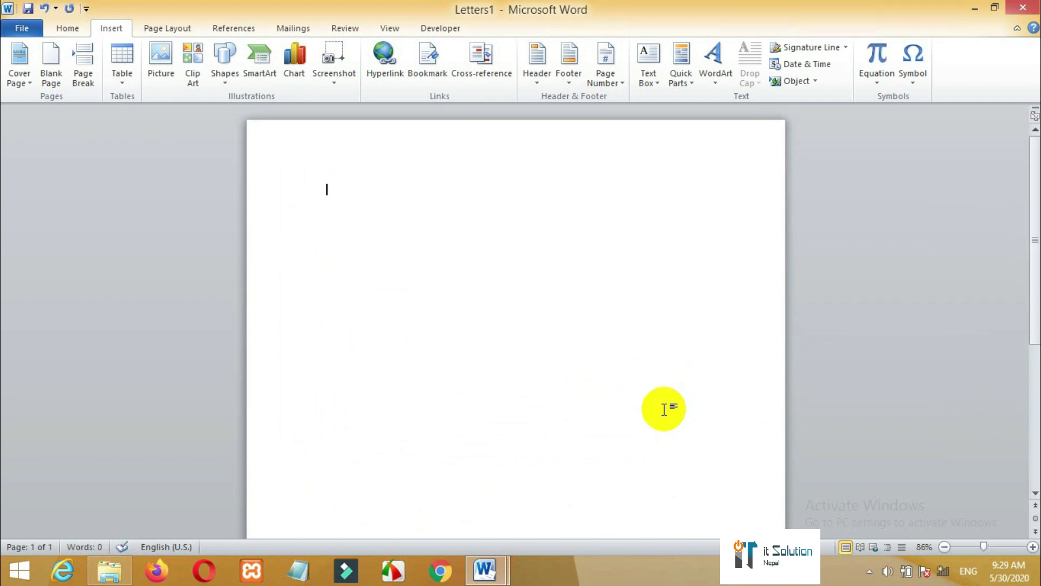
{"action": "type", "text": "="}
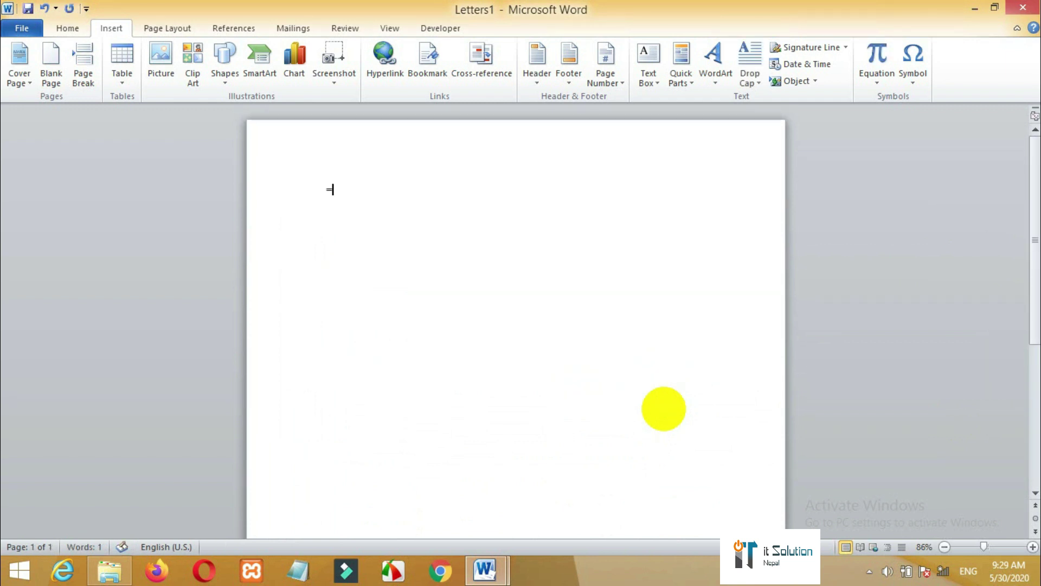
{"action": "type", "text": "rand()"}
{"action": "key", "text": "Return"}
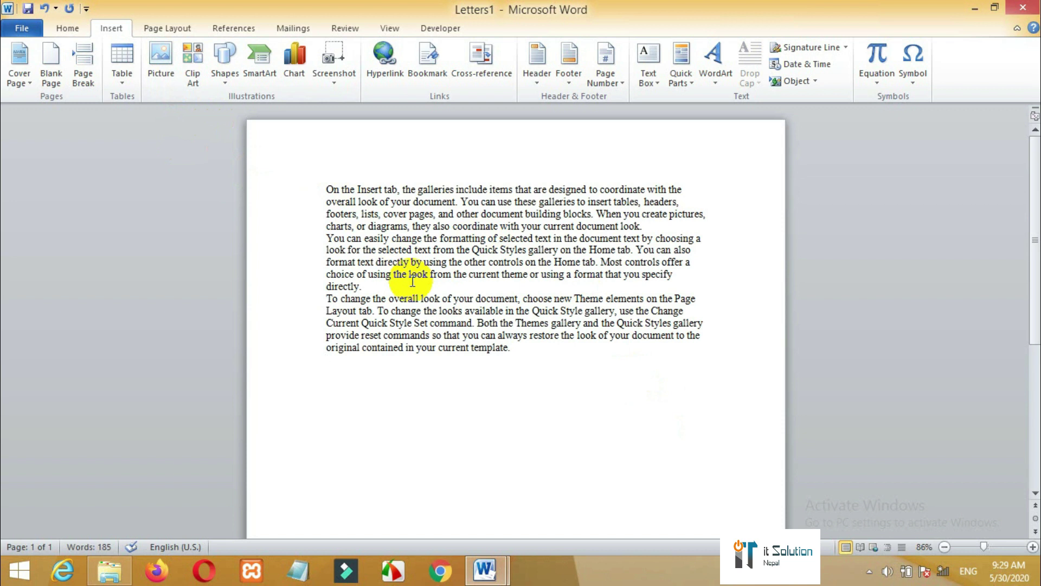
- Insert the Dbms banner image from the Desktop's Technology folder
{"action": "left_click", "coordinate": [160, 73]}
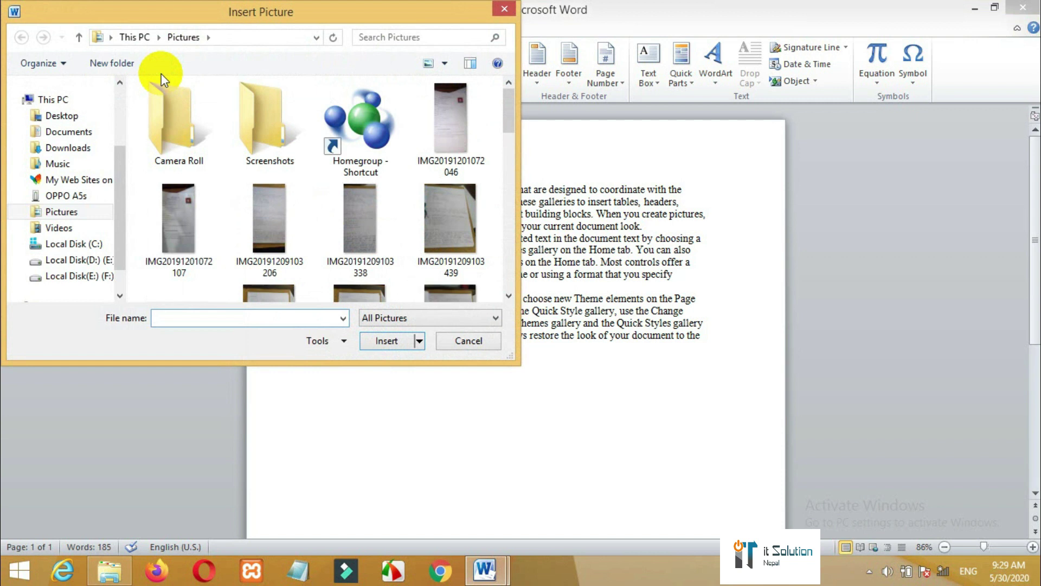
{"action": "left_click", "coordinate": [68, 119]}
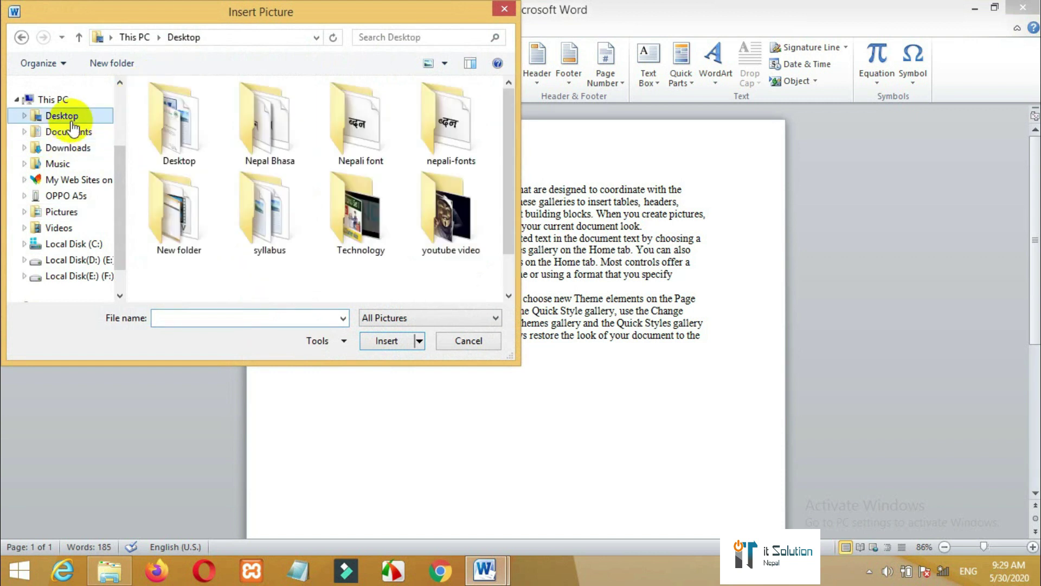
{"action": "double_click", "coordinate": [367, 239]}
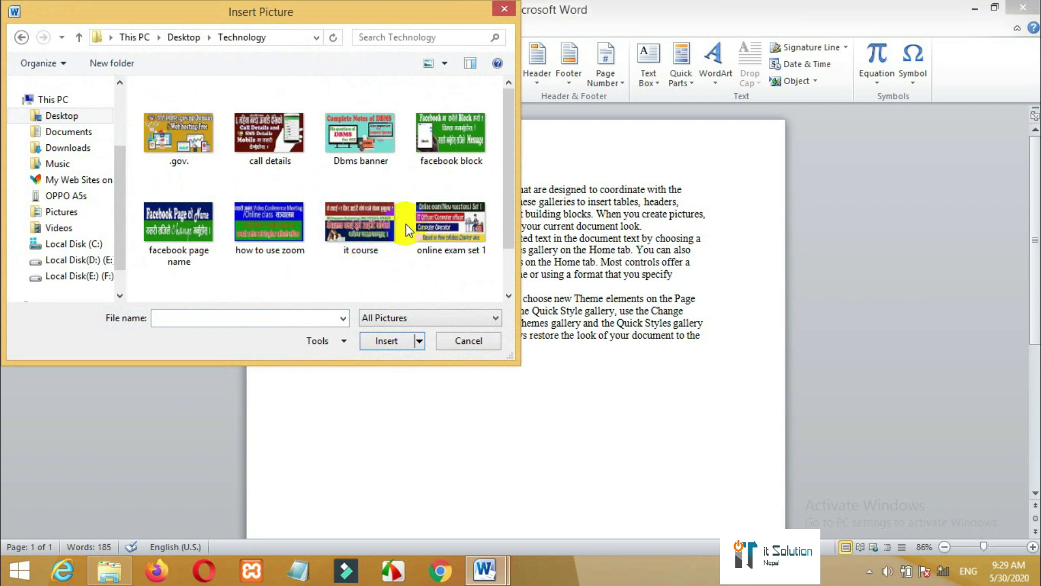
{"action": "double_click", "coordinate": [361, 148]}
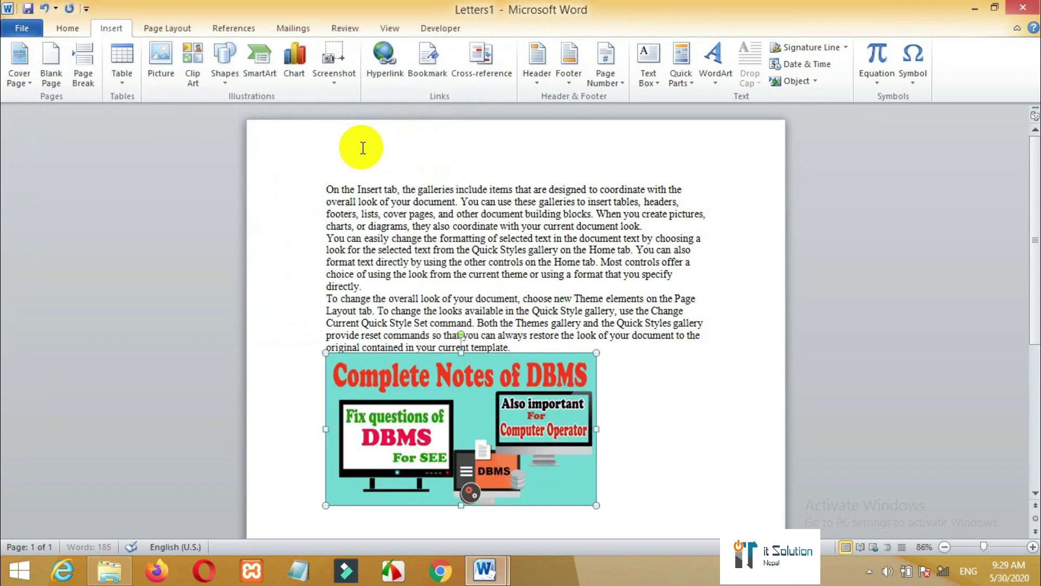
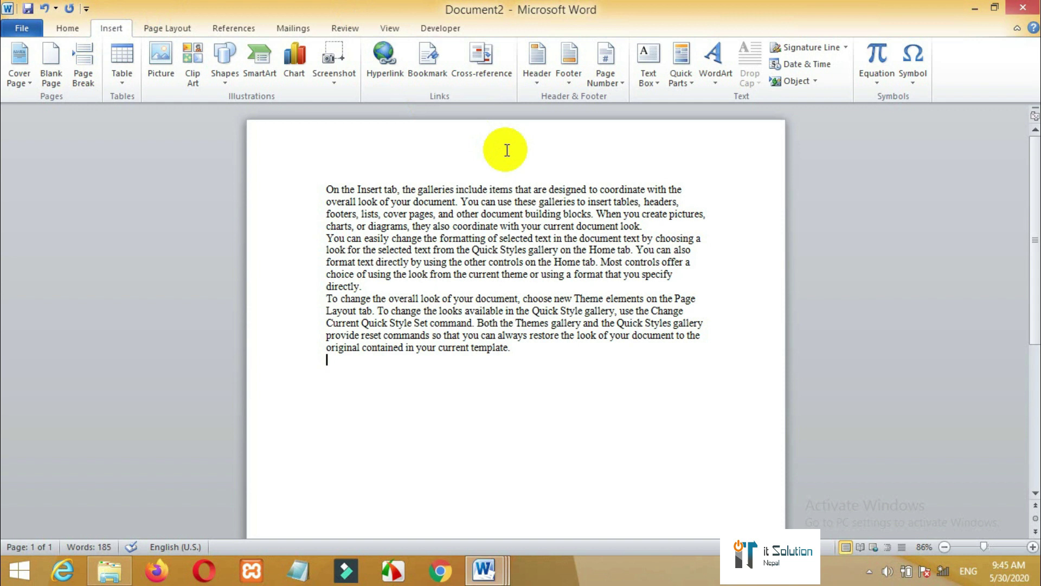
- Insert the Alphabet header and type its title 'Don't forget to subscribe'
{"action": "left_click", "coordinate": [538, 66]}
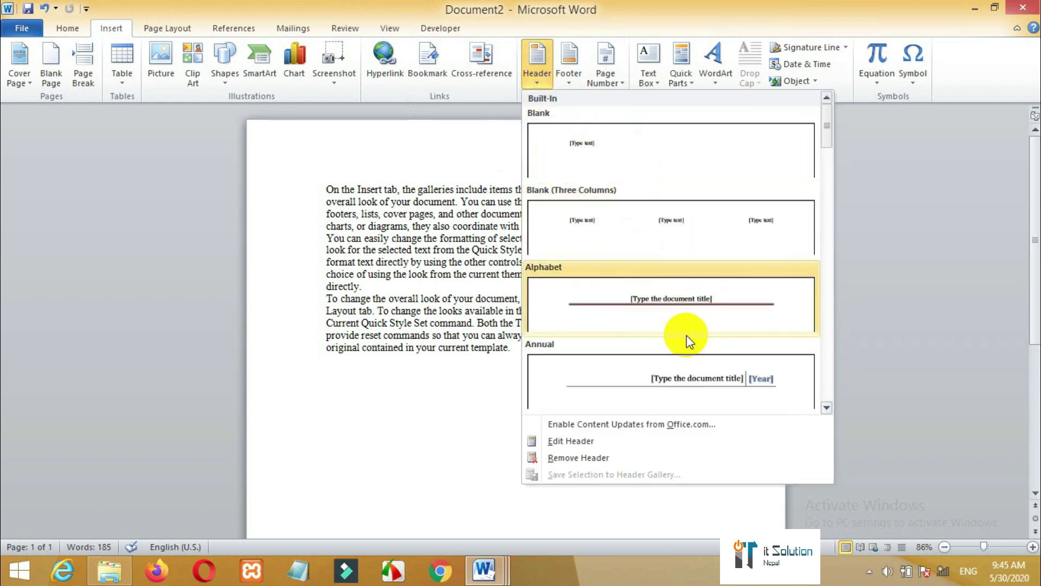
{"action": "left_click", "coordinate": [679, 315]}
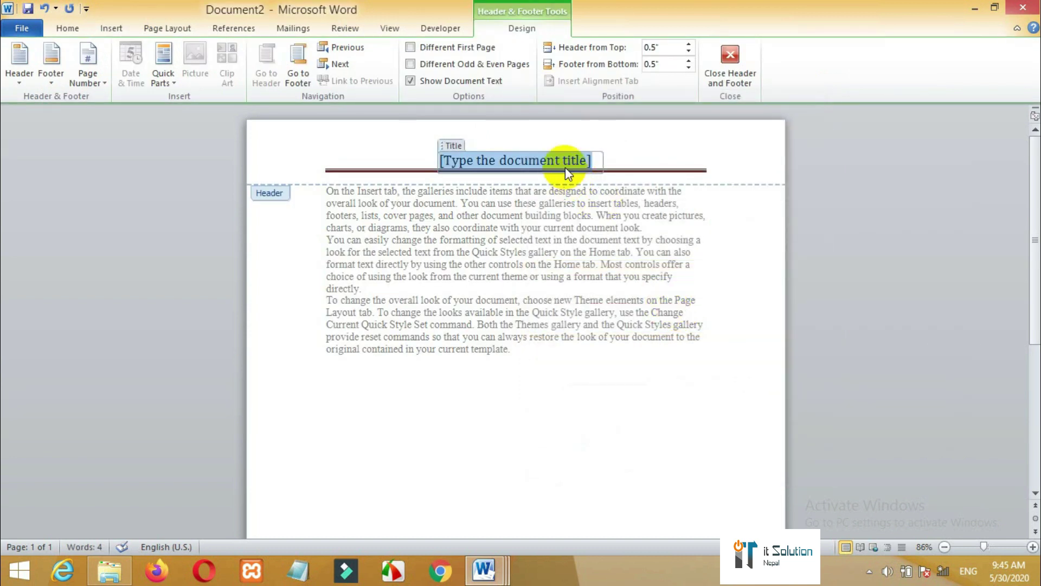
{"action": "type", "text": "Dont"}
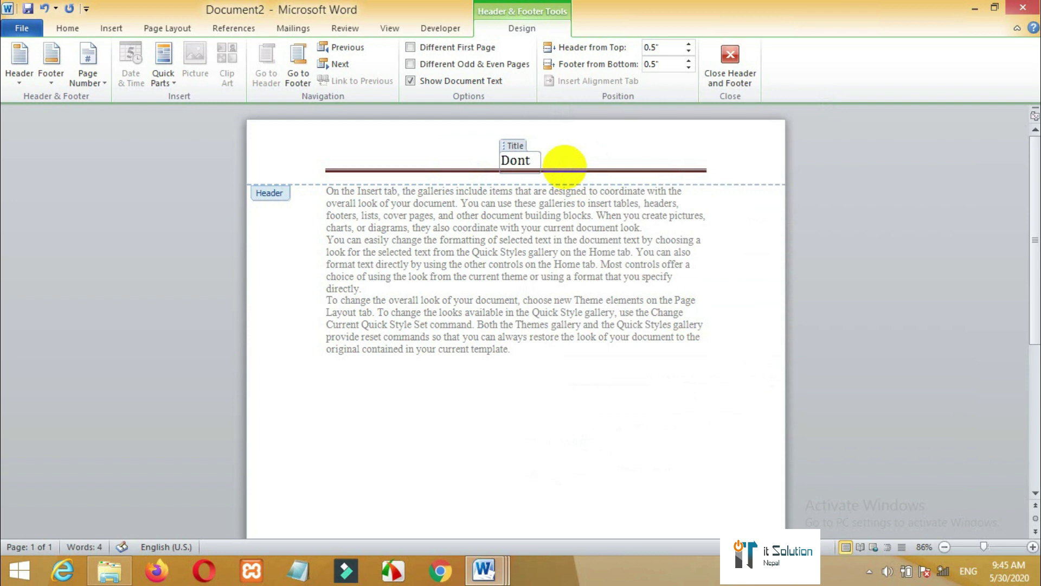
{"action": "key", "text": "BackSpace"}
{"action": "type", "text": "'t forget to"}
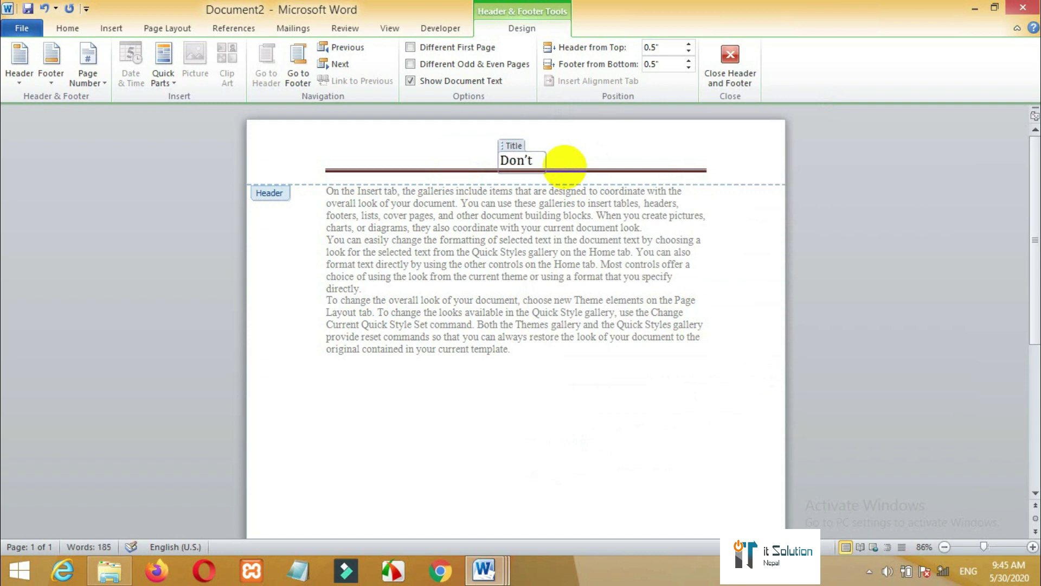
{"action": "type", "text": " su"}
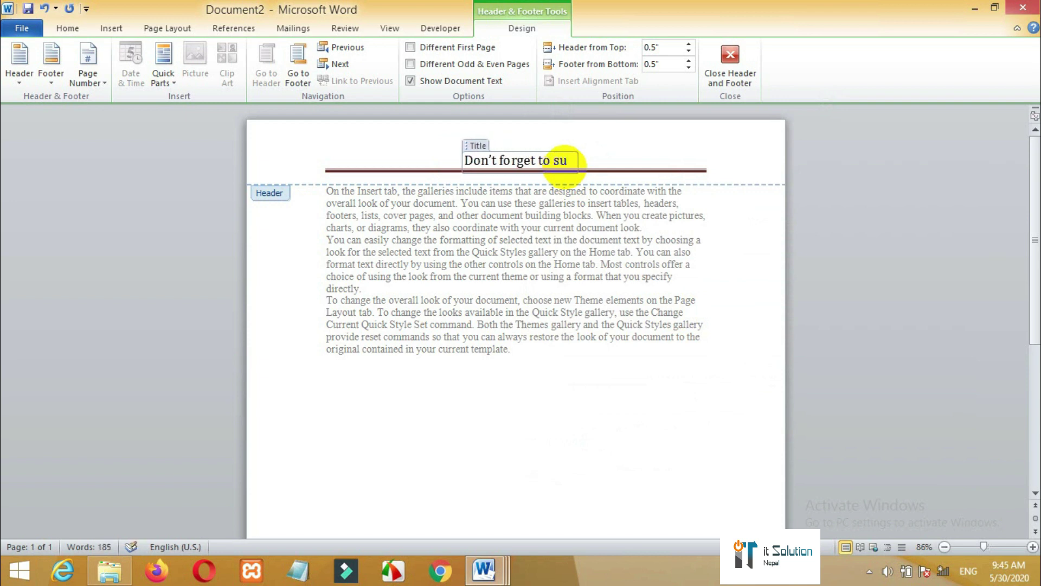
{"action": "type", "text": "bs"}
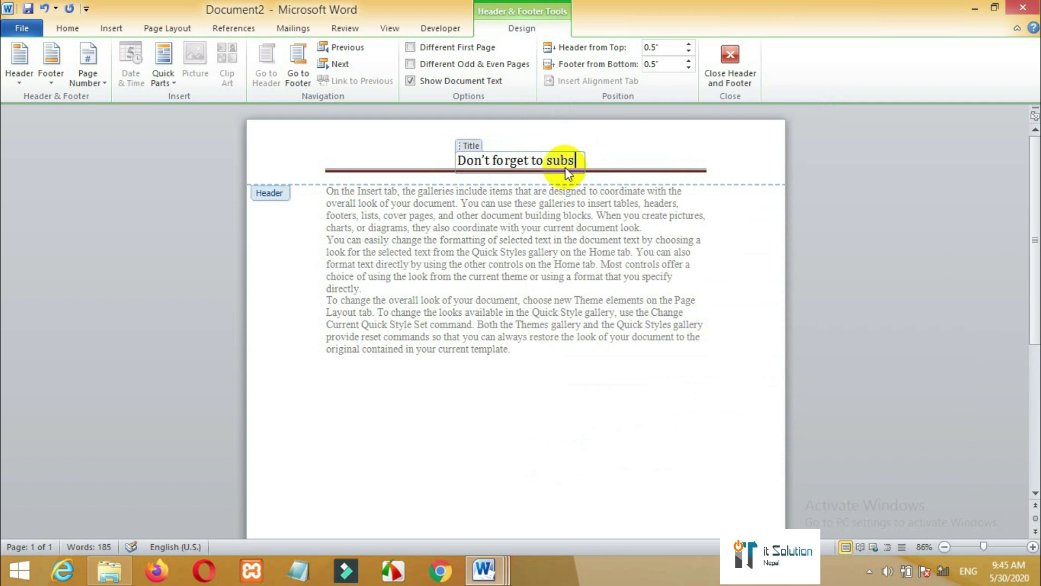
{"action": "type", "text": "cribe"}
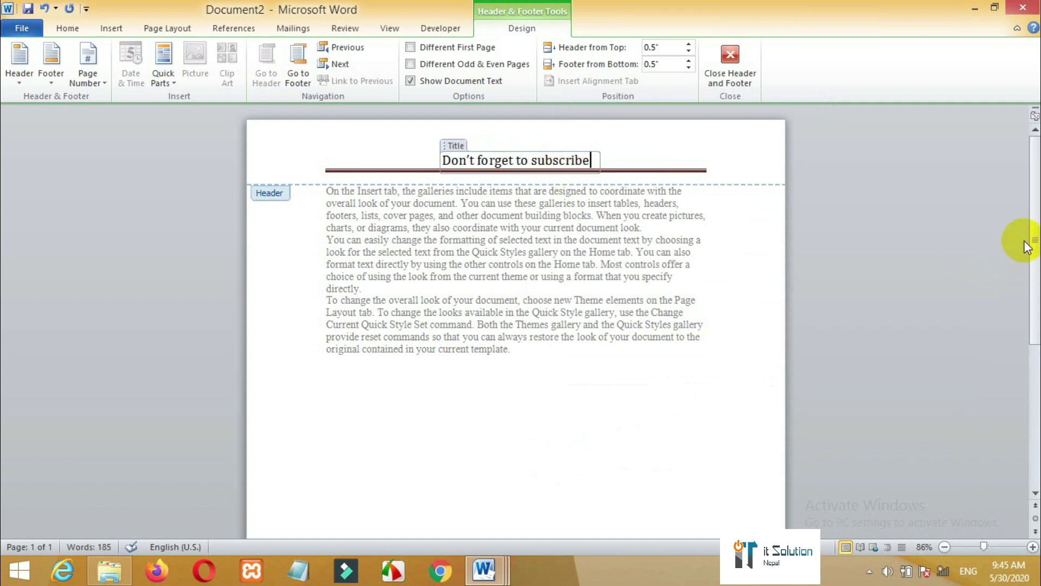
{"action": "left_click_drag", "start_coordinate": [1031, 233], "coordinate": [1003, 367]}
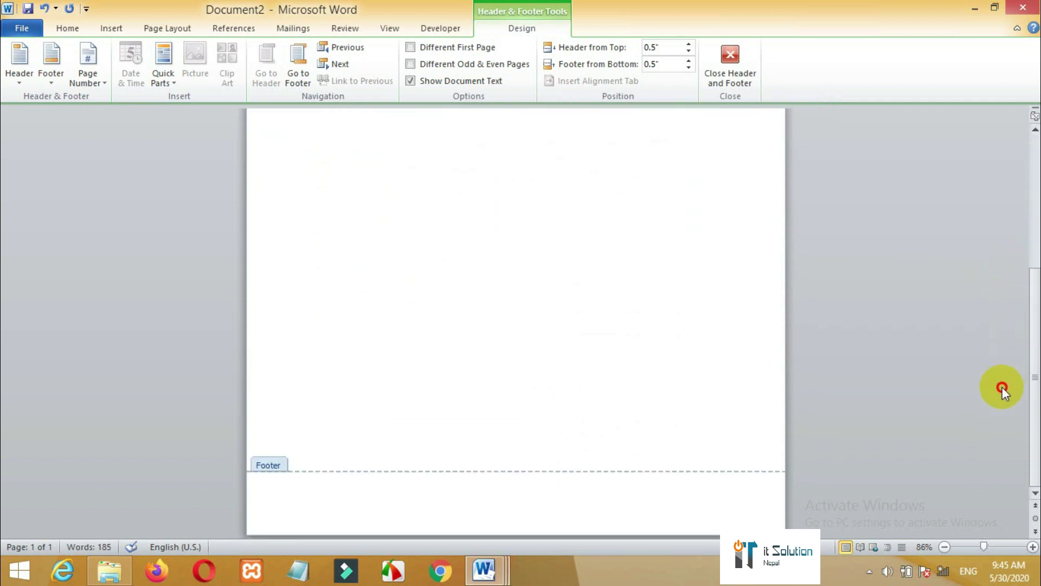
- Type 'Design by :IT Solution Nepal' in the footer, then close the header and footer
{"action": "left_click", "coordinate": [444, 494]}
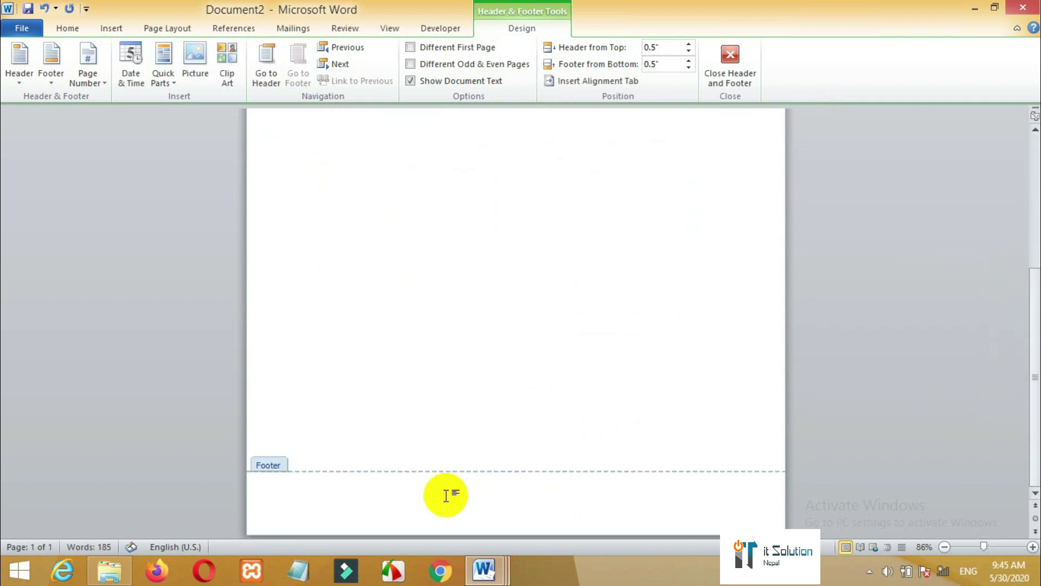
{"action": "type", "text": "Design by :IT Solution Nepal"}
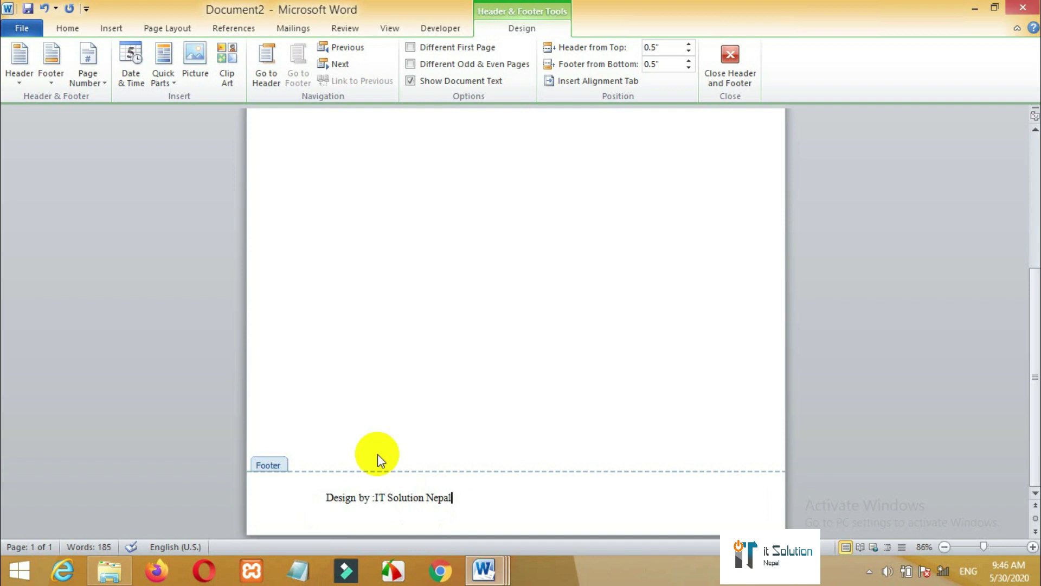
{"action": "left_click", "coordinate": [729, 76]}
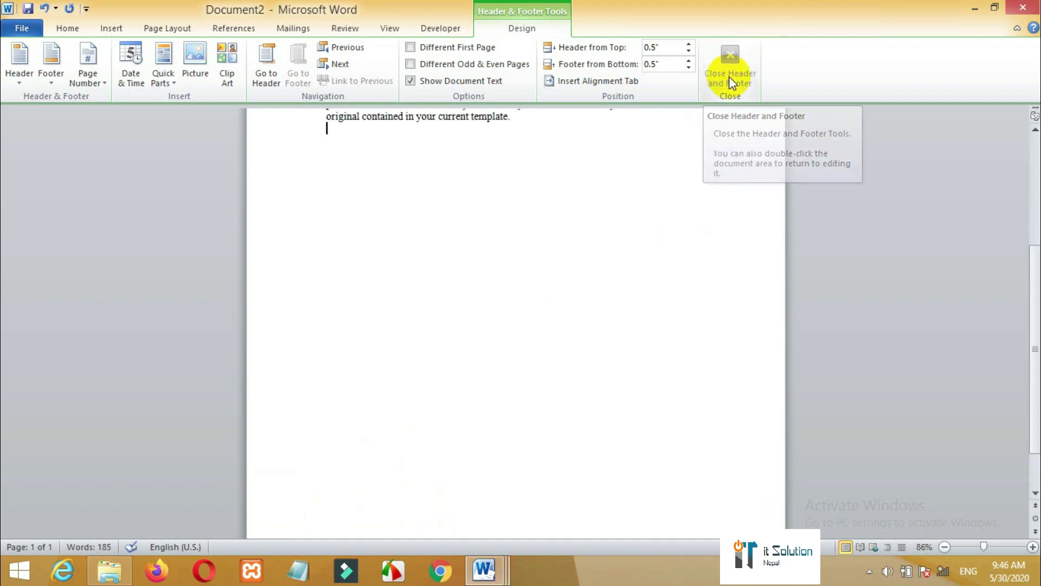
- Insert two page breaks with Ctrl+Enter so the document runs to three pages
{"action": "left_click_drag", "start_coordinate": [1033, 275], "coordinate": [1034, 360]}
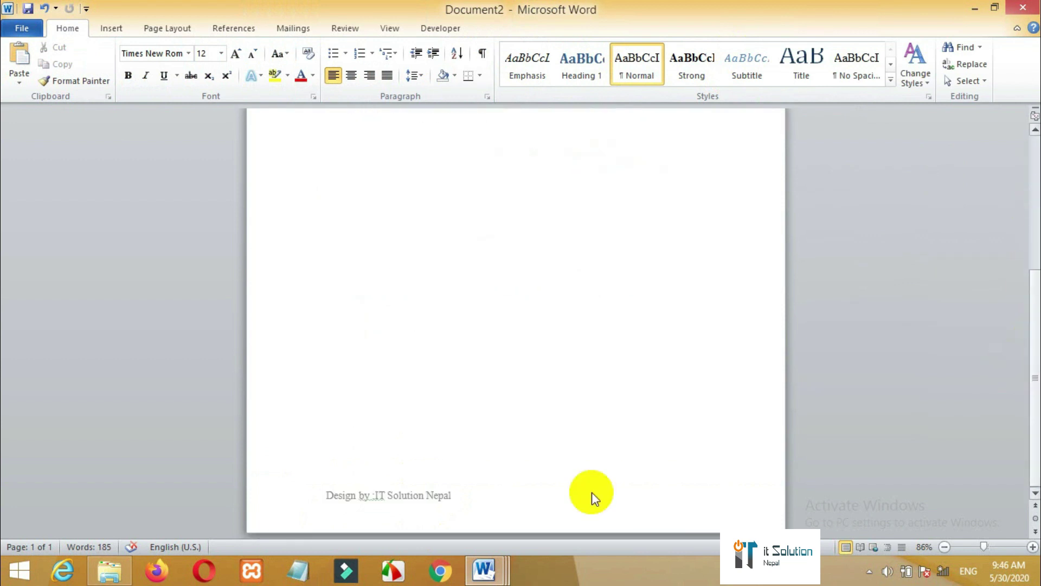
{"action": "scroll", "coordinate": [456, 334], "scroll_direction": "up", "scroll_amount": 2}
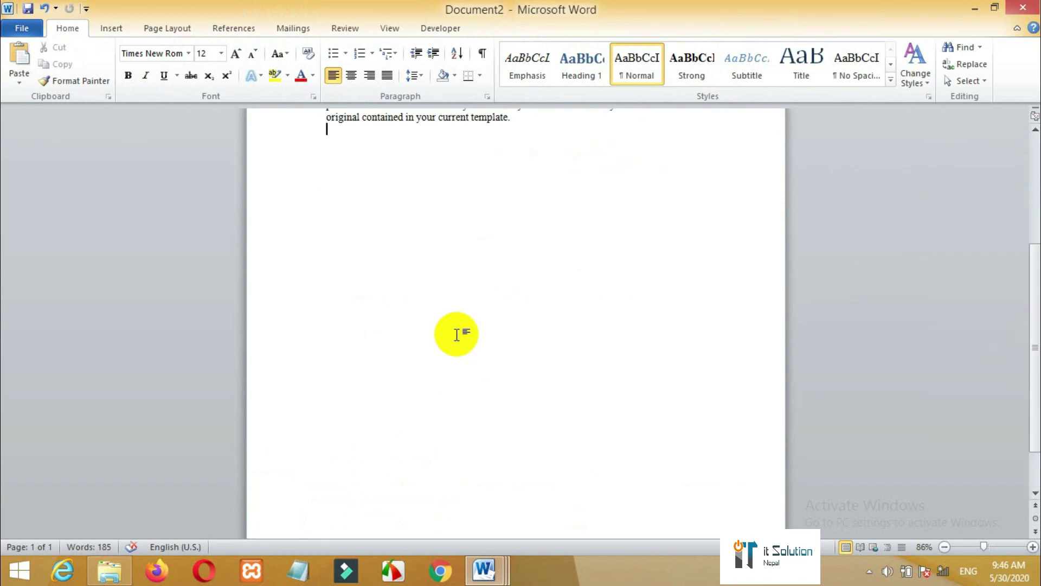
{"action": "key", "text": "ctrl+Return"}
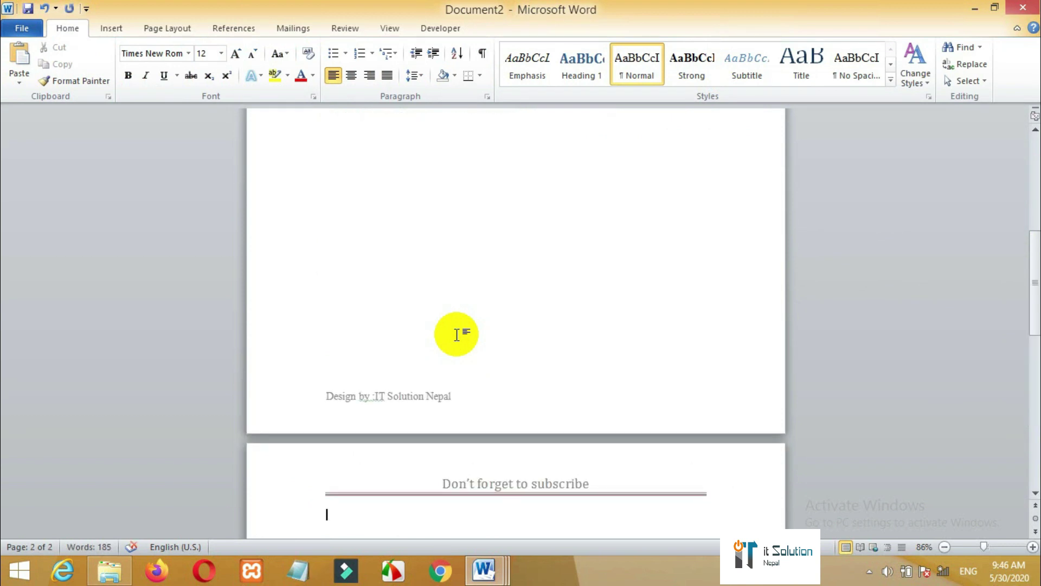
{"action": "left_click_drag", "start_coordinate": [1032, 283], "coordinate": [1035, 477]}
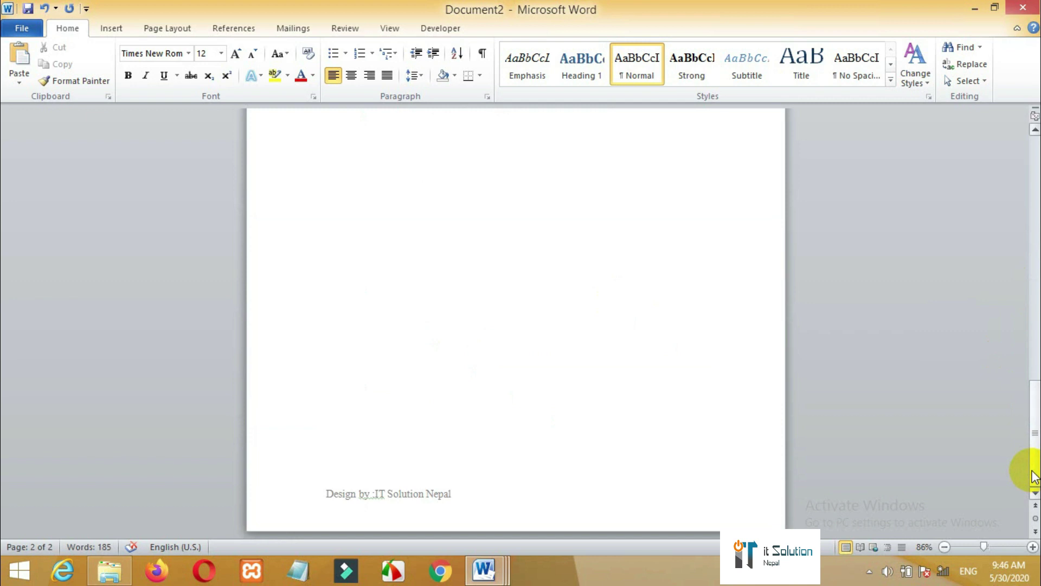
{"action": "key", "text": "ctrl+Return"}
{"action": "left_click_drag", "start_coordinate": [1035, 352], "coordinate": [1032, 181]}
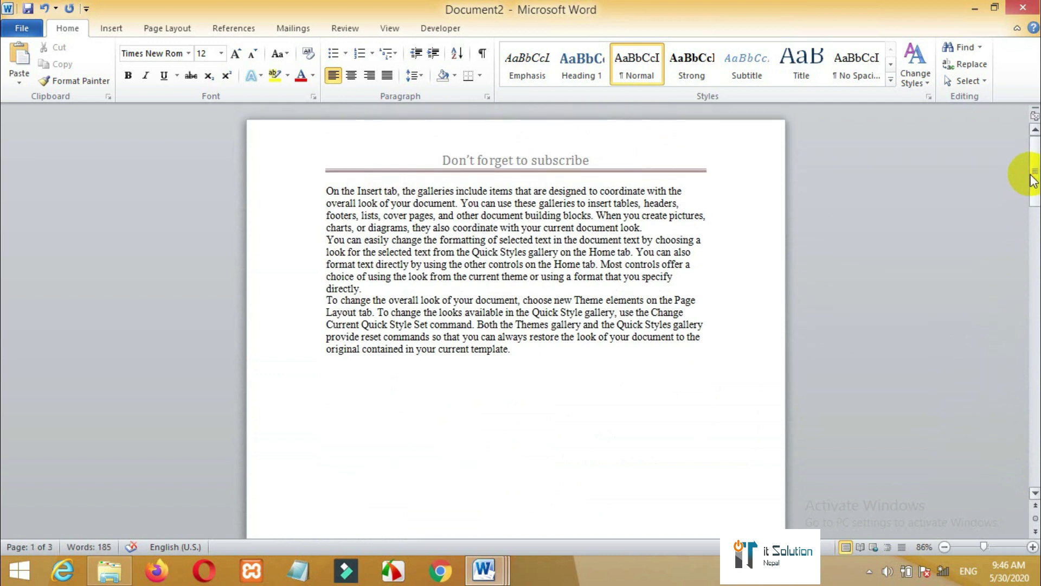
- With the cursor below the last paragraph, show the Page Number > Bottom of Page styles
{"action": "left_click", "coordinate": [535, 379]}
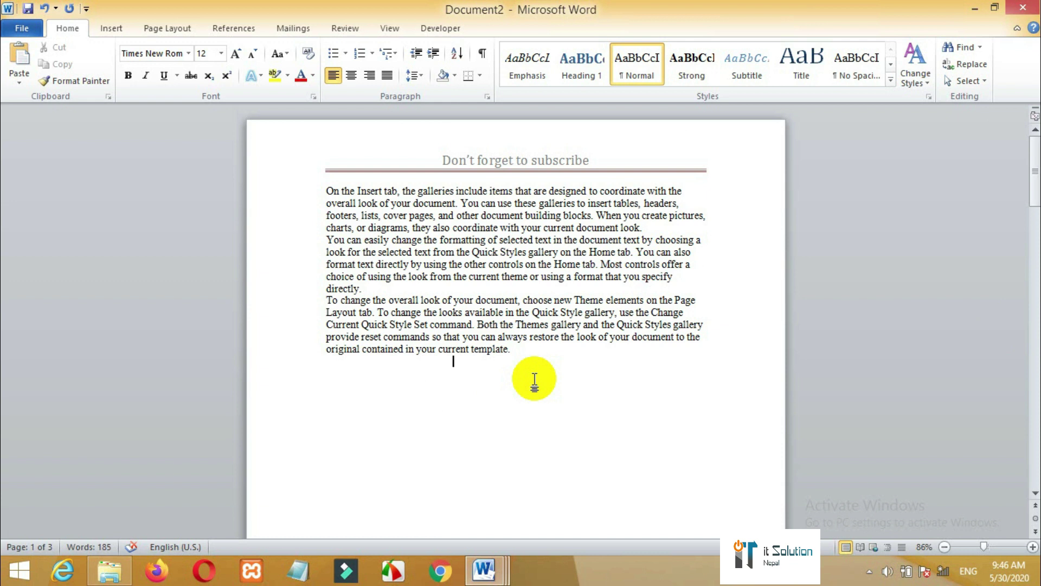
{"action": "left_click", "coordinate": [118, 30]}
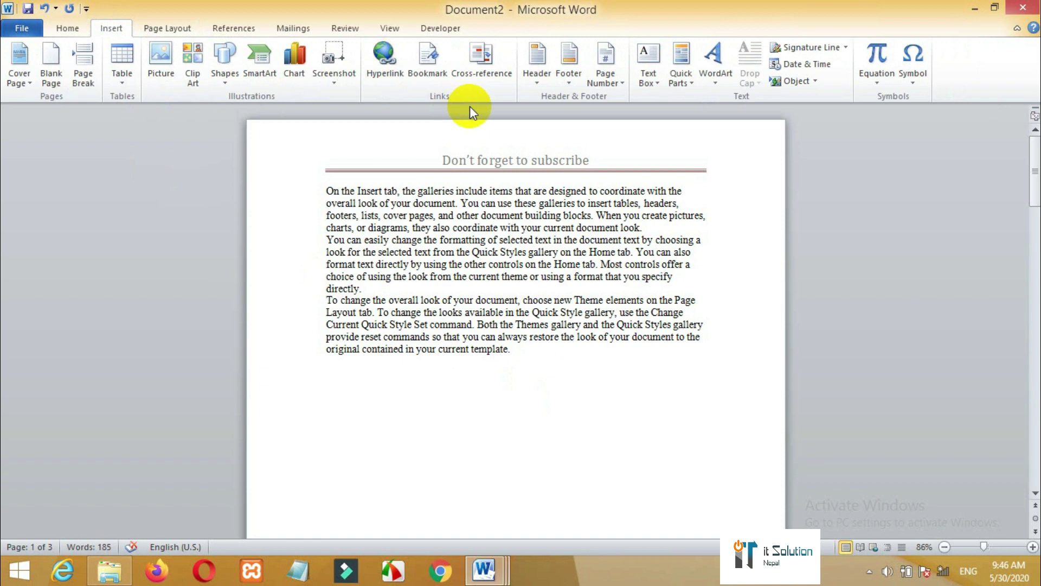
{"action": "left_click", "coordinate": [604, 75]}
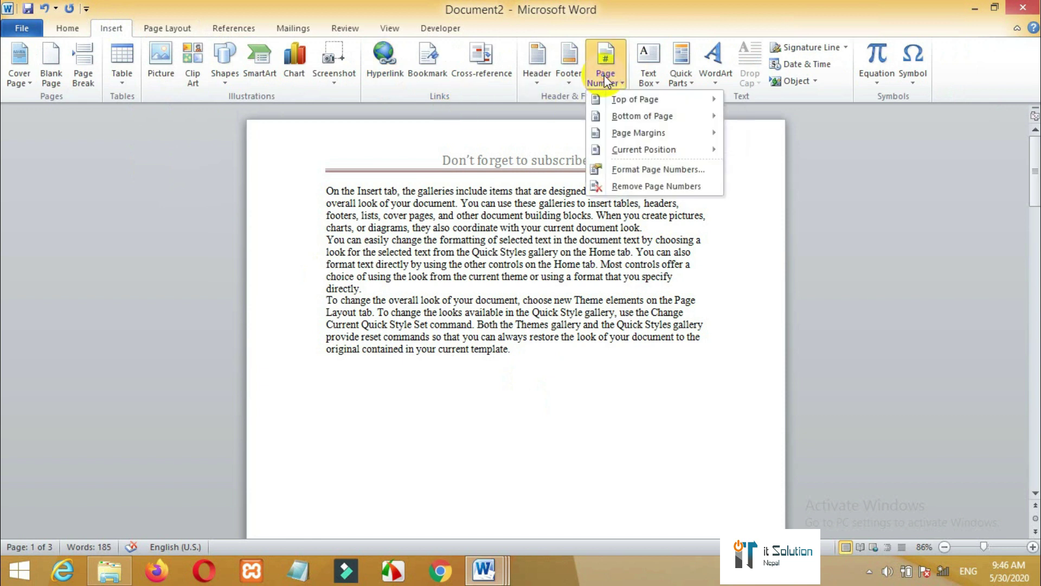
{"action": "left_click", "coordinate": [627, 113]}
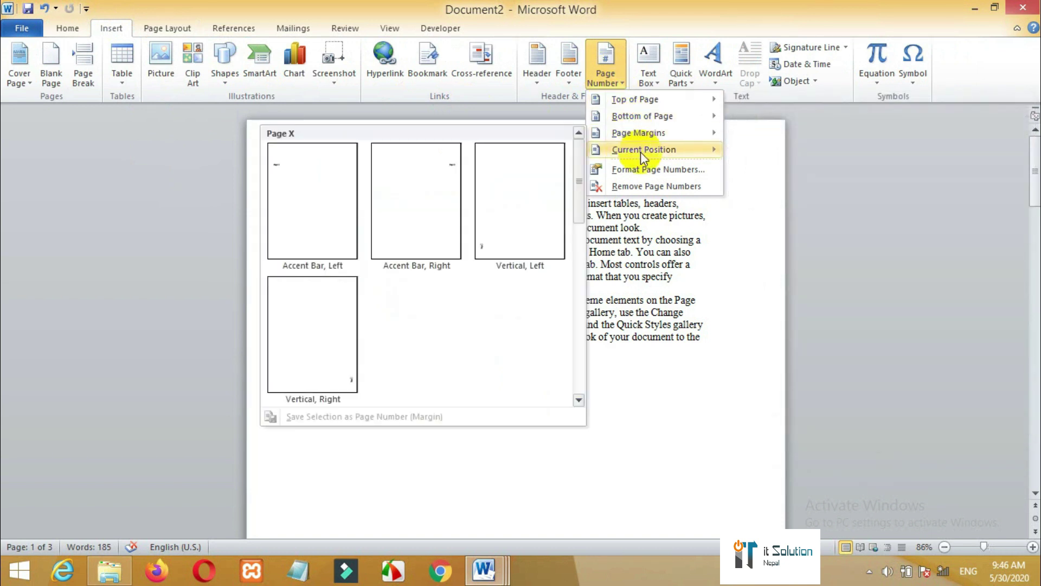
{"action": "mouse_move", "coordinate": [643, 154]}
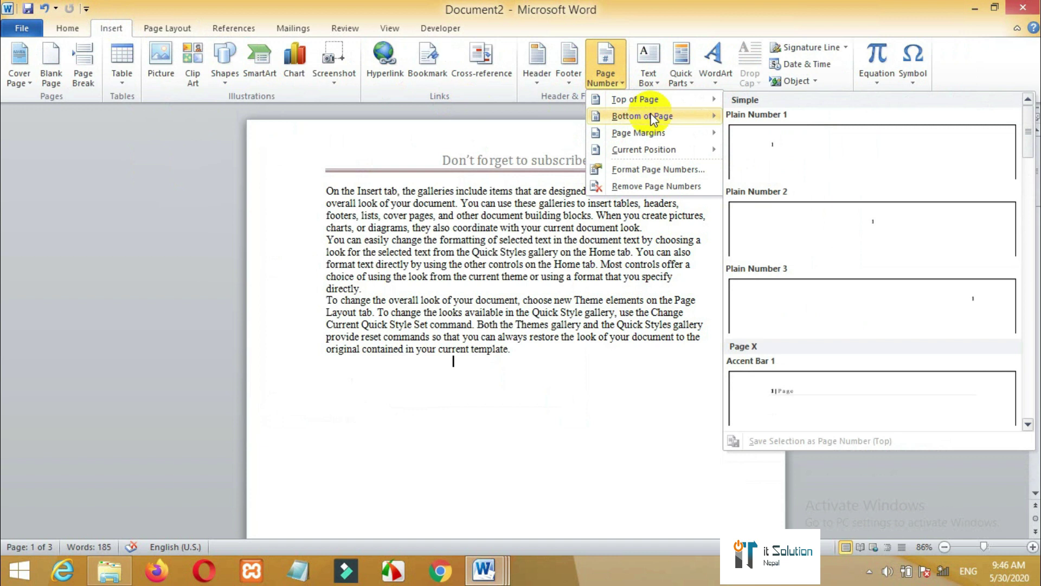
{"action": "mouse_move", "coordinate": [654, 119]}
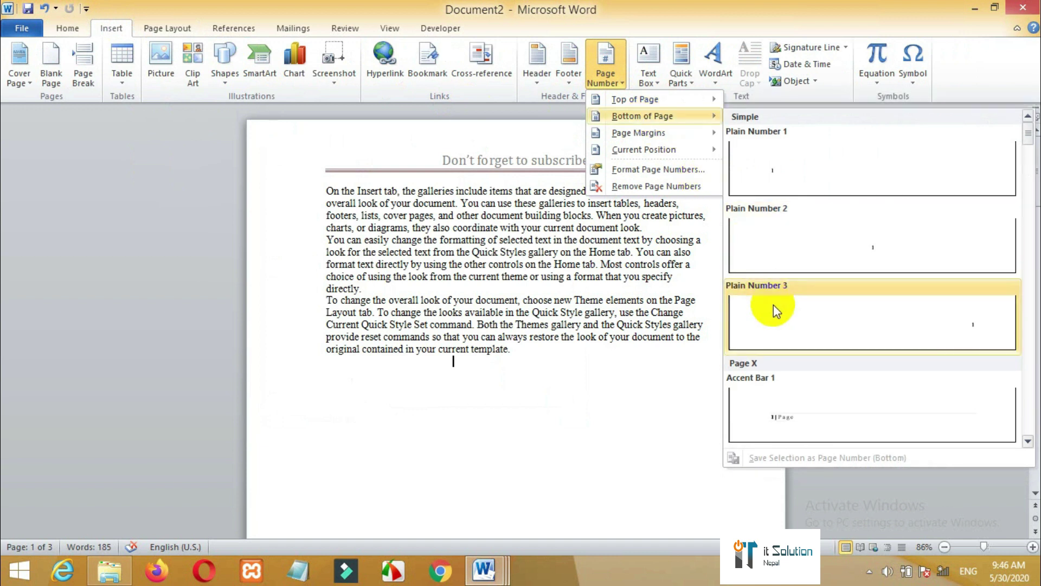
- Add the Accent Bar 1 page number at the page bottom and close footer editing
{"action": "left_click", "coordinate": [783, 414]}
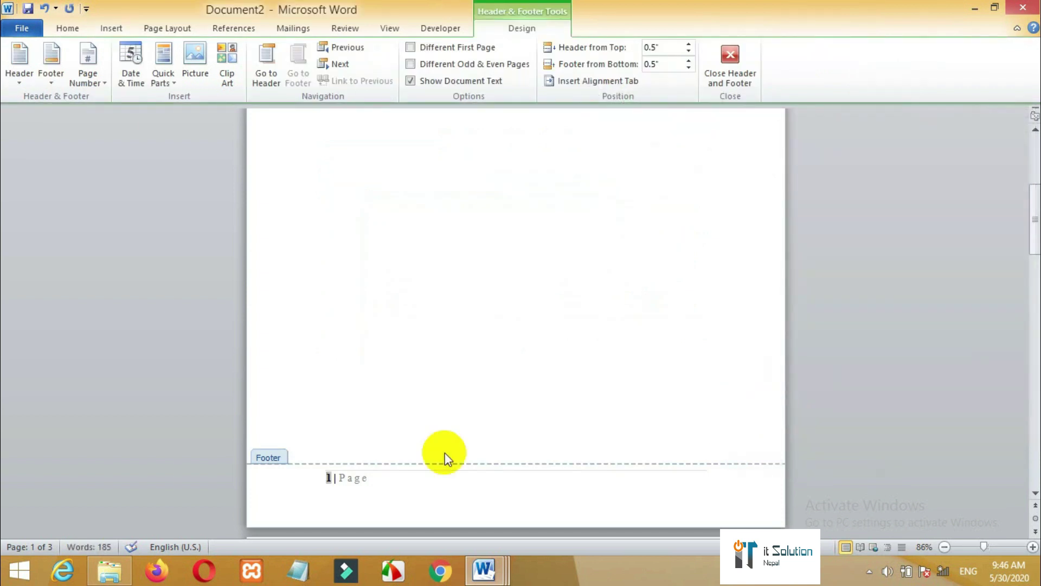
{"action": "left_click_drag", "start_coordinate": [371, 482], "coordinate": [335, 477]}
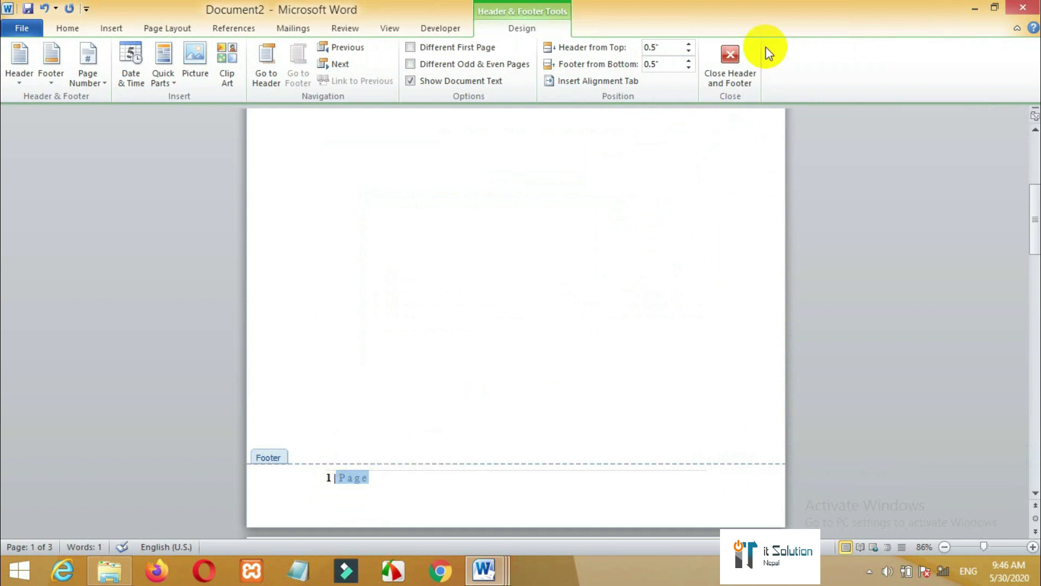
{"action": "left_click", "coordinate": [727, 82]}
{"action": "left_click_drag", "start_coordinate": [1033, 233], "coordinate": [1035, 280]}
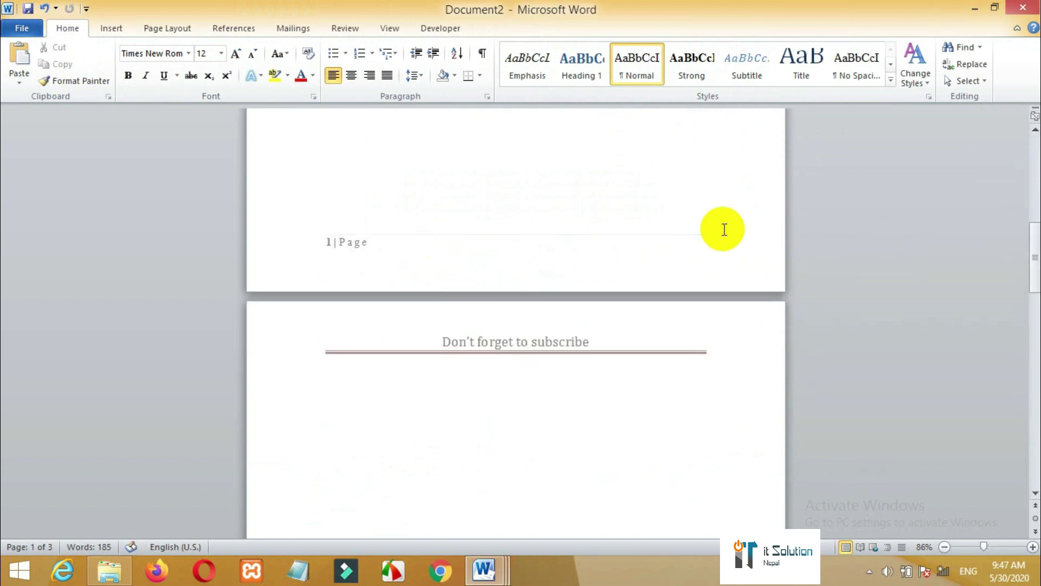
{"action": "mouse_move", "coordinate": [1034, 261]}
{"action": "left_mouse_down"}
{"action": "mouse_move", "coordinate": [1030, 456]}
{"action": "mouse_move", "coordinate": [1033, 186]}
{"action": "mouse_move", "coordinate": [1024, 145]}
{"action": "left_mouse_up"}
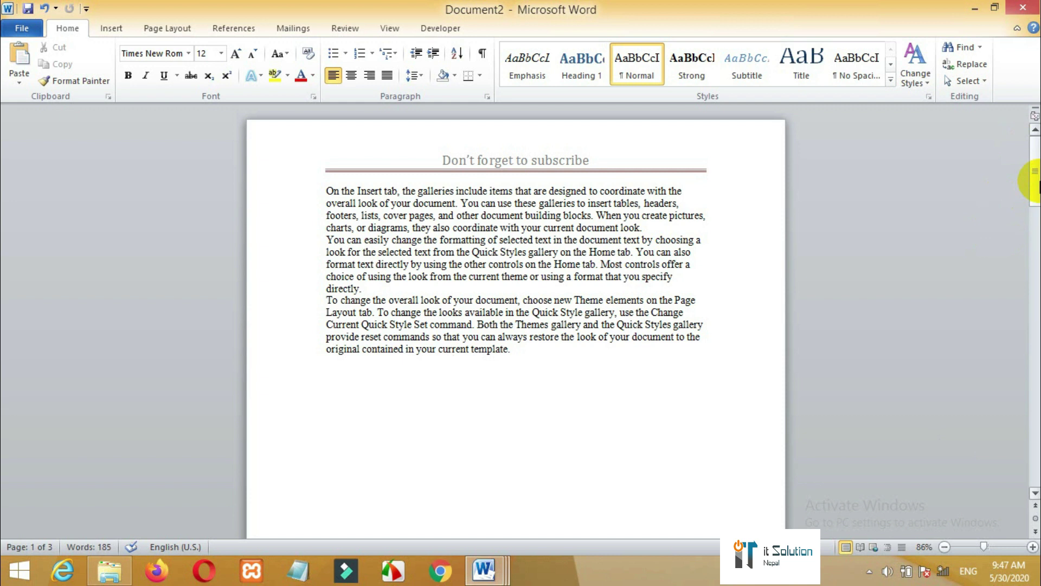
- Delete the word 'Page' from the page-1 footer, leaving only the page number
{"action": "left_click_drag", "start_coordinate": [1035, 183], "coordinate": [1036, 257]}
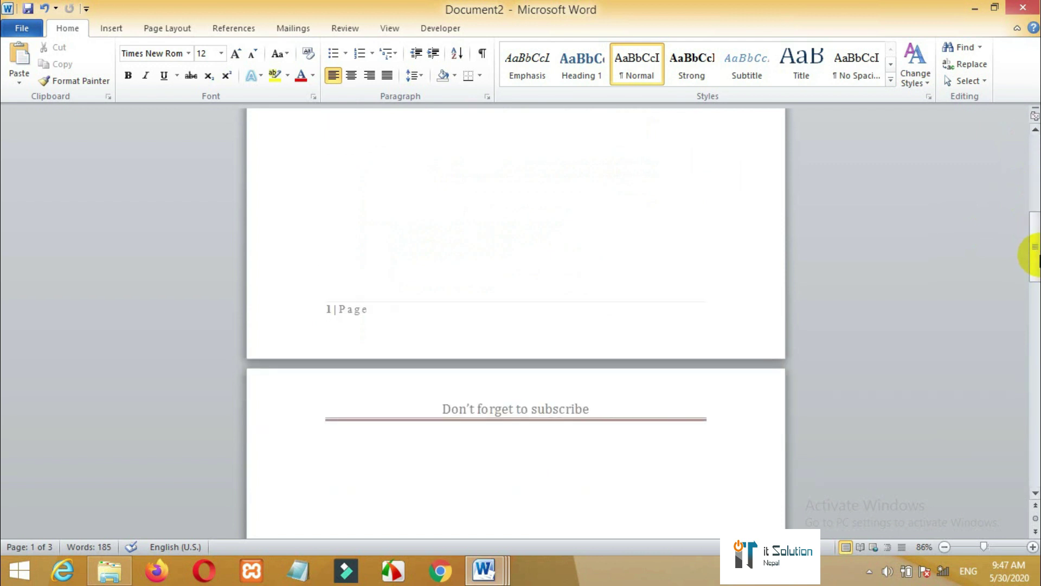
{"action": "double_click", "coordinate": [332, 312]}
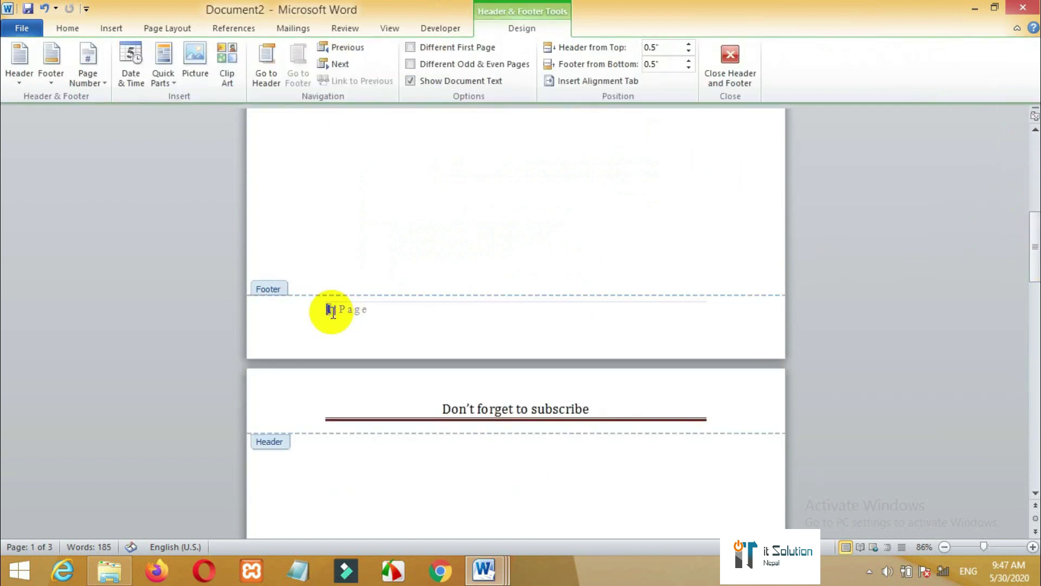
{"action": "double_click", "coordinate": [334, 311]}
{"action": "key", "text": "Delete"}
{"action": "left_click", "coordinate": [330, 309]}
- Set the footer page number 1 to the Nepali font and return to the body text
{"action": "double_click", "coordinate": [325, 310]}
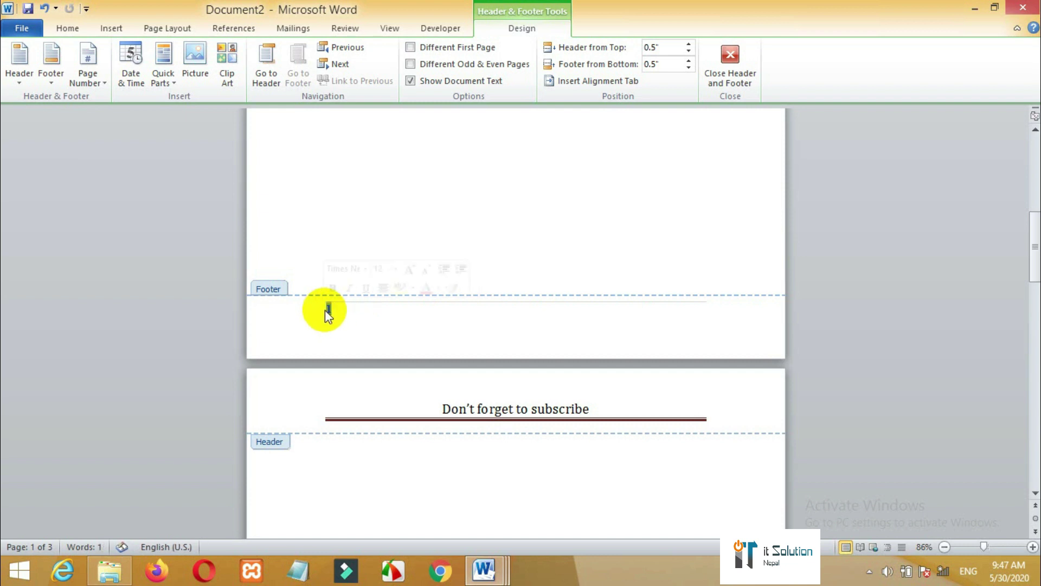
{"action": "left_click", "coordinate": [69, 27]}
{"action": "left_click", "coordinate": [165, 54]}
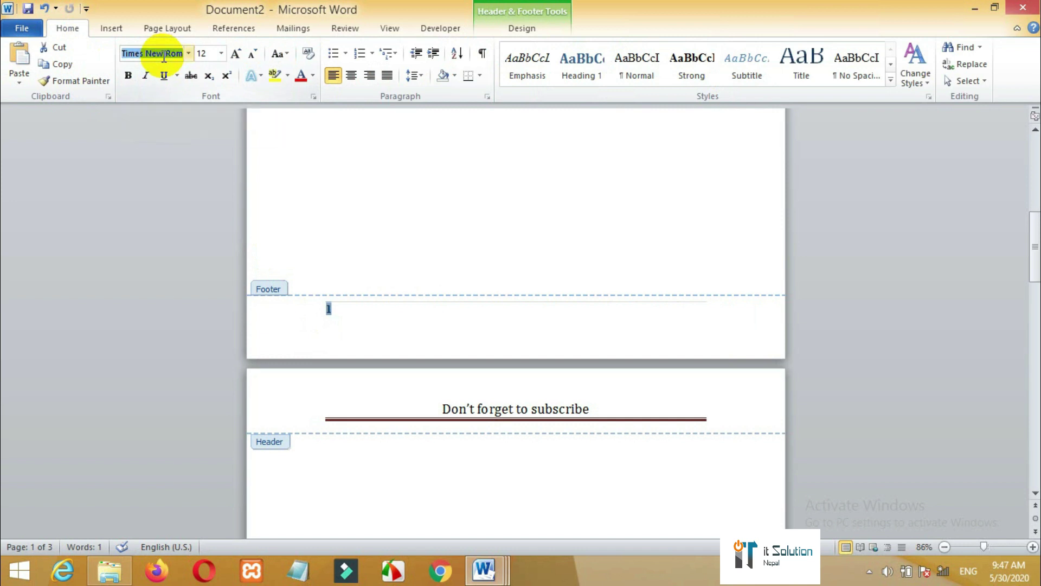
{"action": "type", "text": "Nepali"}
{"action": "key", "text": "Return"}
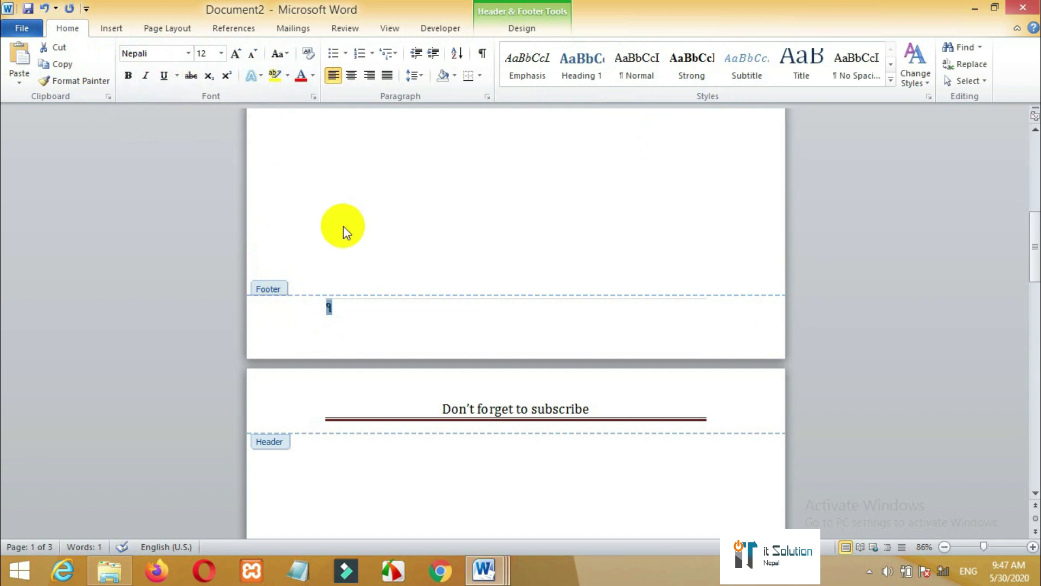
{"action": "double_click", "coordinate": [272, 288]}
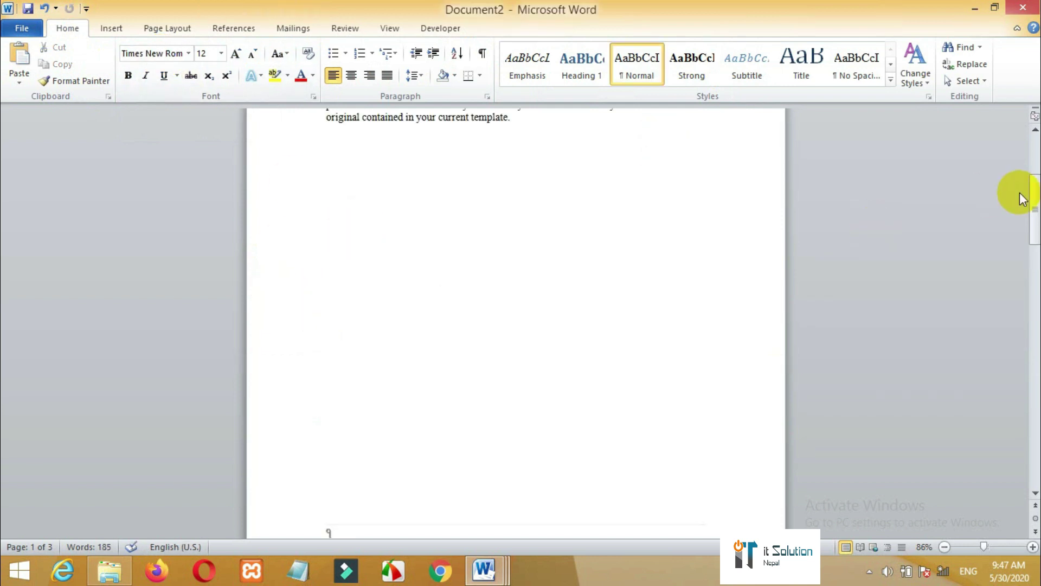
- Open the Insert tab's Text Box gallery showing Simple Text Box and Alphabet Quote
{"action": "left_click_drag", "start_coordinate": [1036, 205], "coordinate": [1033, 133]}
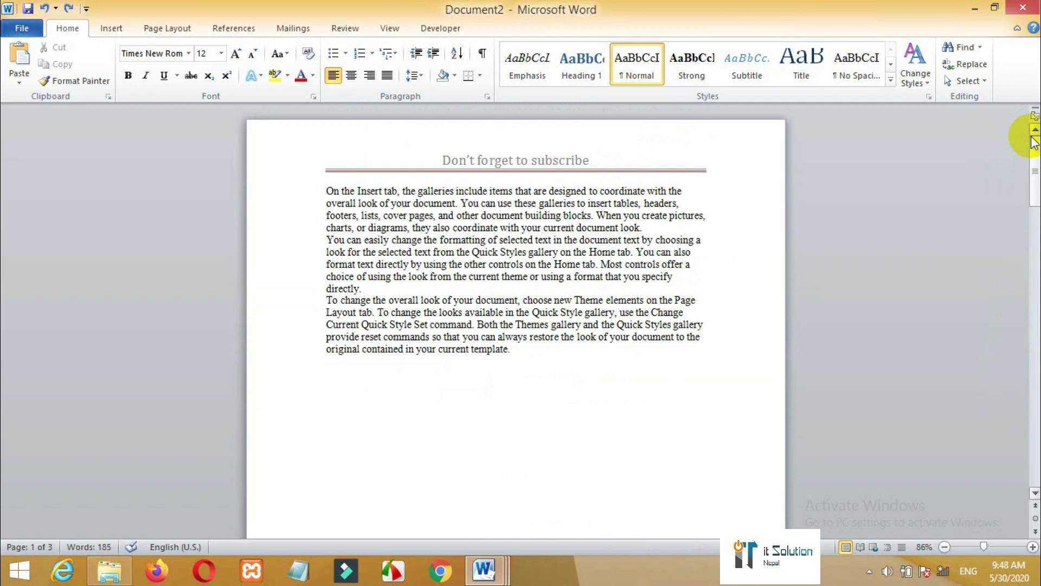
{"action": "left_click", "coordinate": [111, 29]}
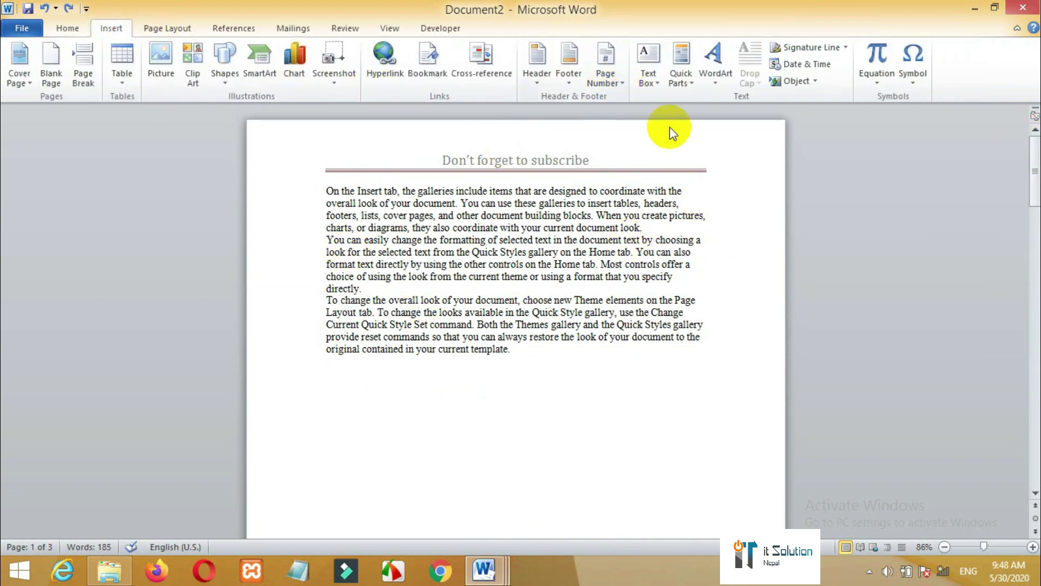
{"action": "left_click", "coordinate": [646, 83]}
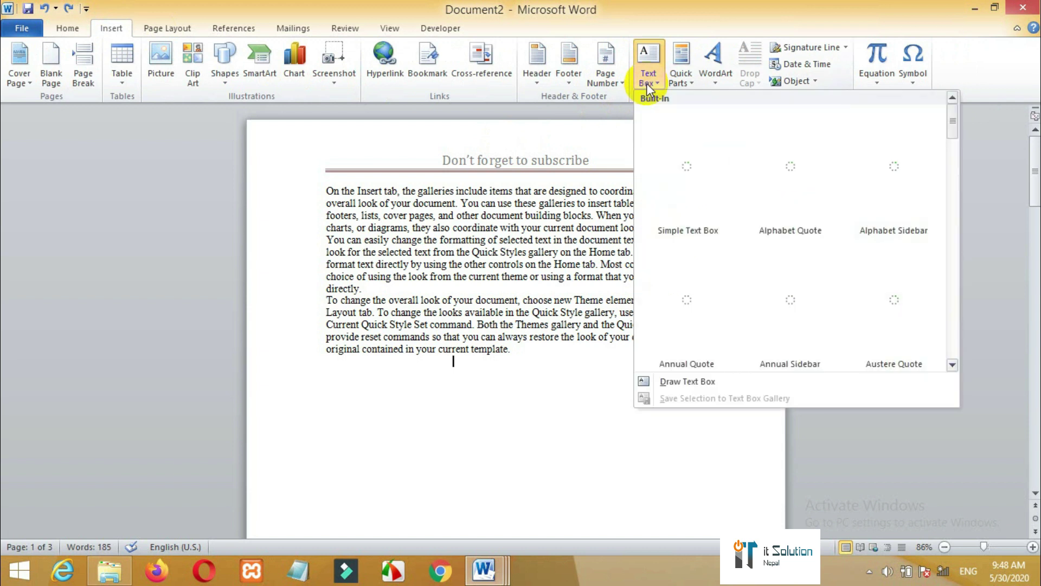
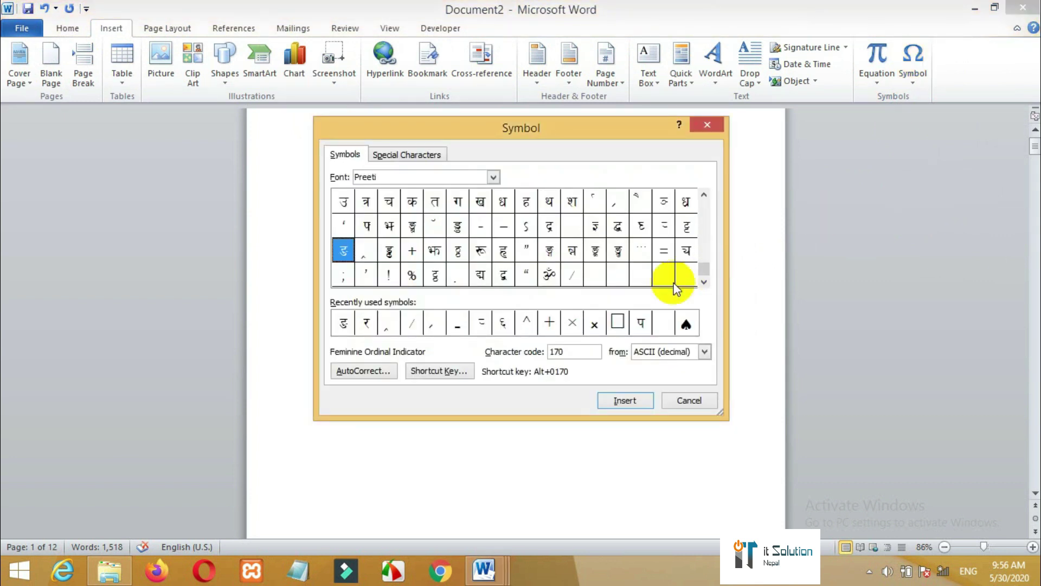
- Insert the Wingdings 2 star symbol (code 236) after 'the' in the third paragraph
{"action": "left_click_drag", "start_coordinate": [706, 268], "coordinate": [694, 323]}
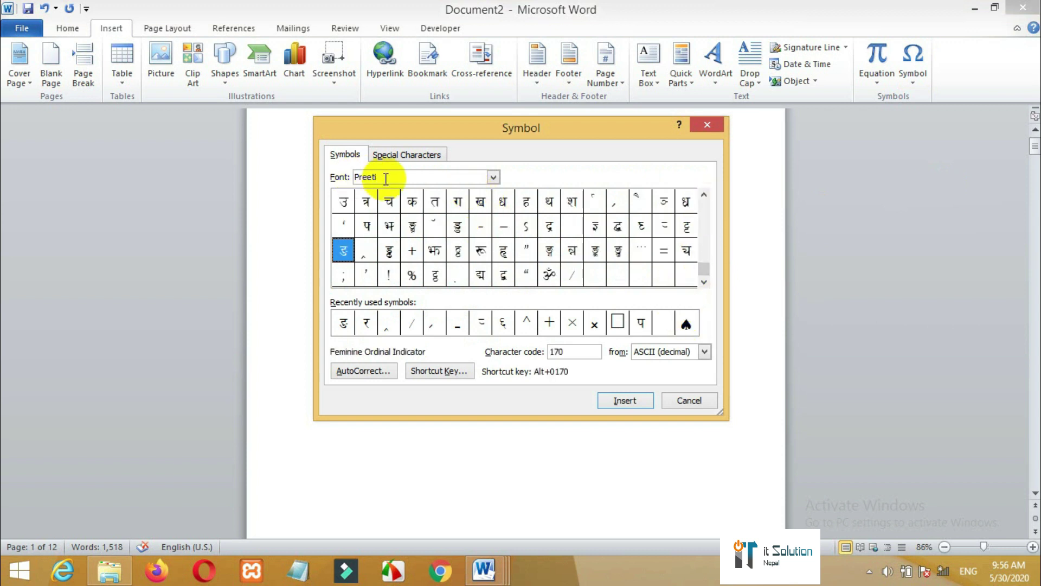
{"action": "left_click", "coordinate": [494, 177]}
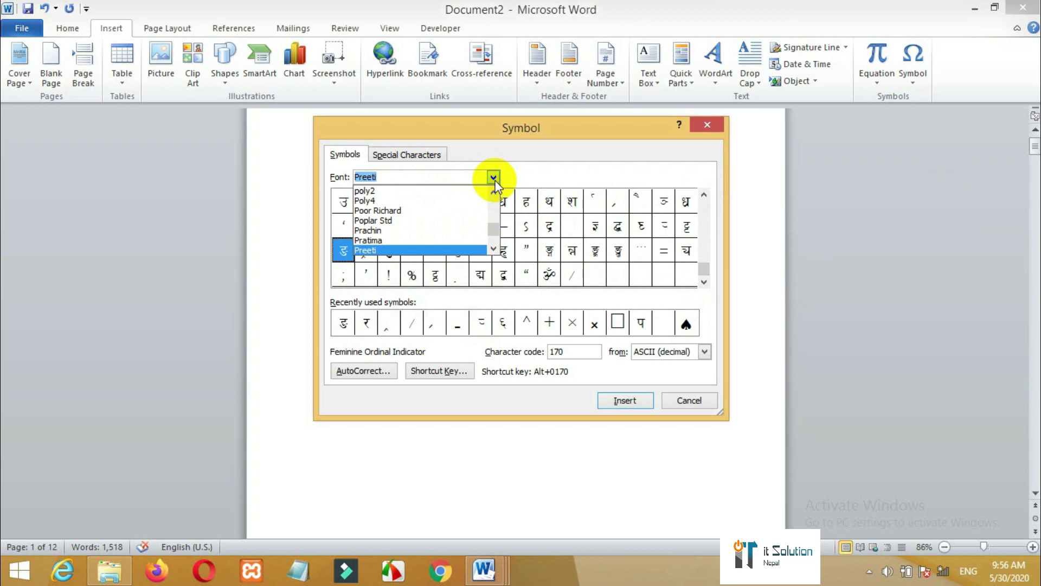
{"action": "left_click_drag", "start_coordinate": [490, 232], "coordinate": [458, 240]}
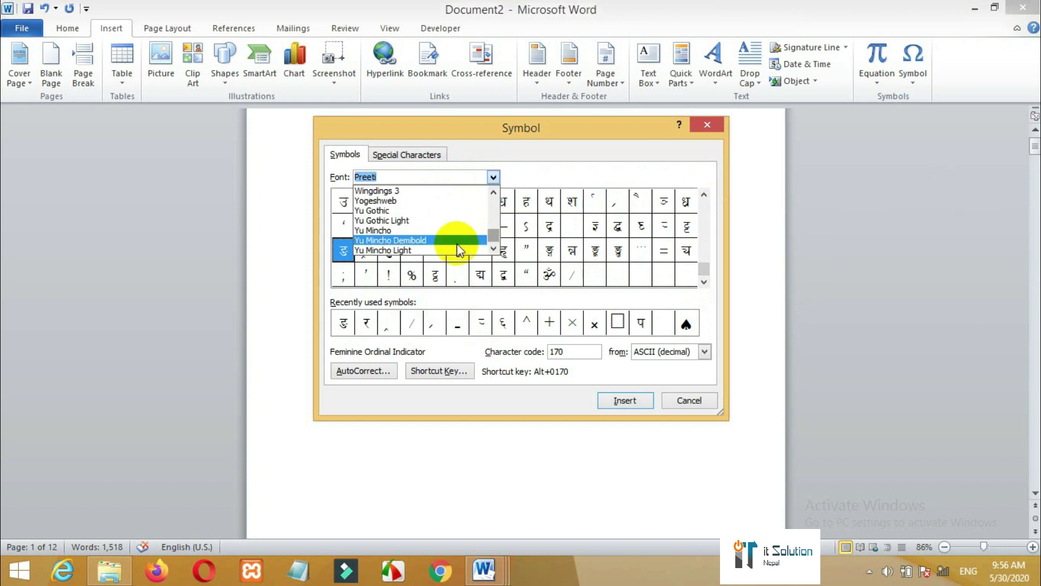
{"action": "type", "text": "w"}
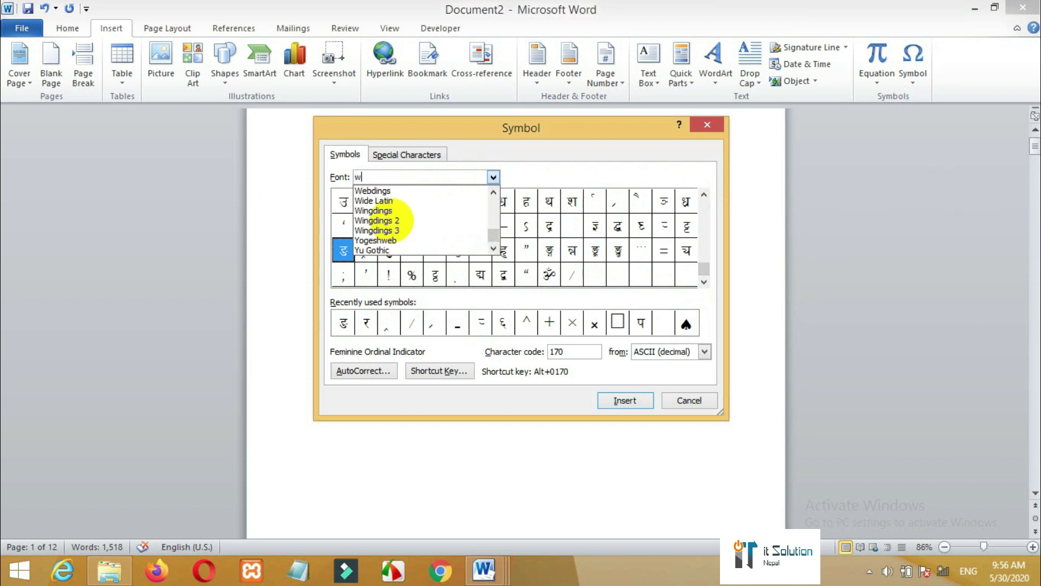
{"action": "left_click", "coordinate": [394, 221]}
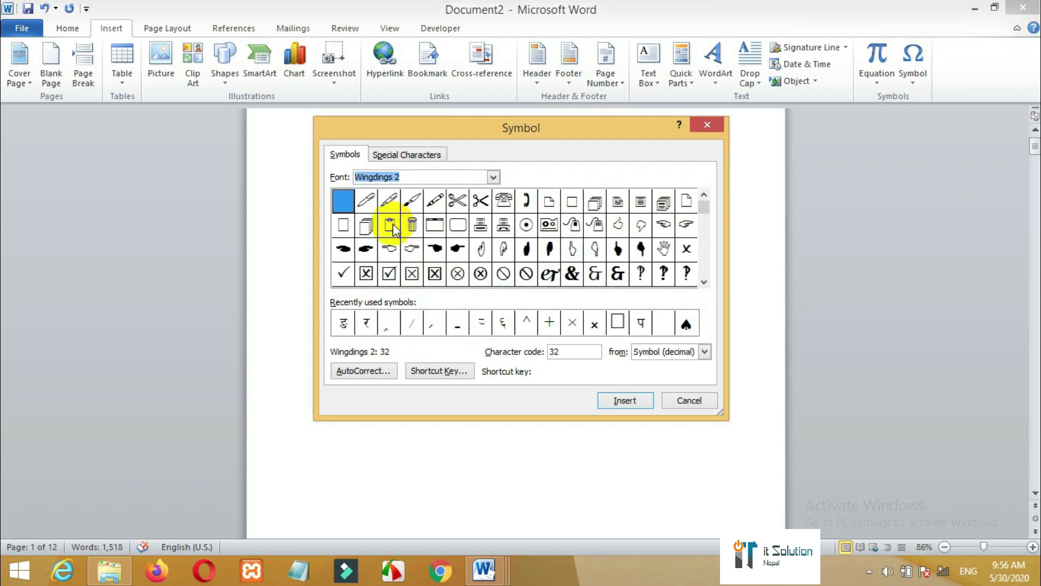
{"action": "left_click_drag", "start_coordinate": [704, 206], "coordinate": [699, 276]}
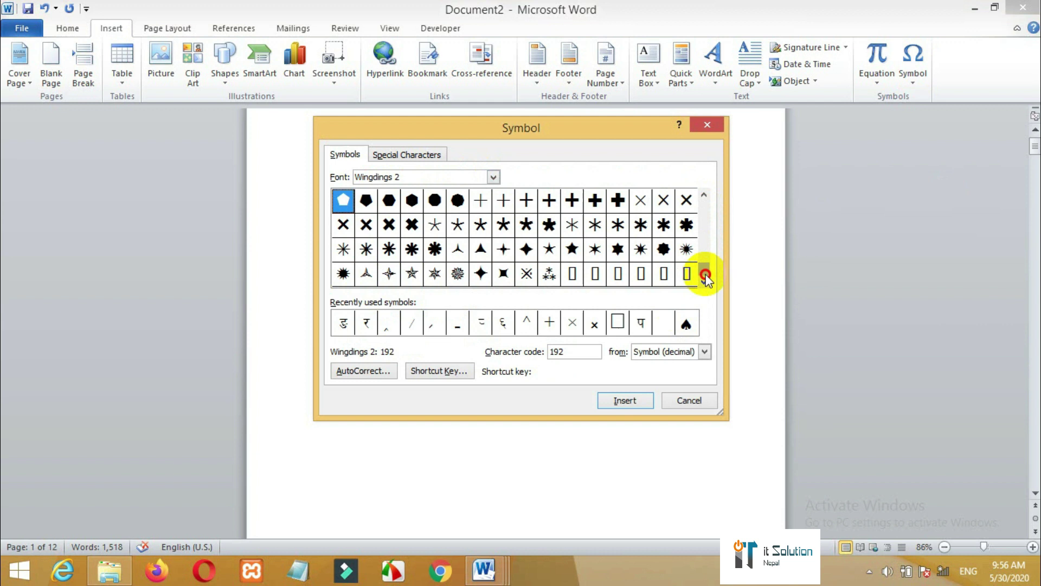
{"action": "left_click", "coordinate": [618, 249]}
{"action": "left_click", "coordinate": [629, 400]}
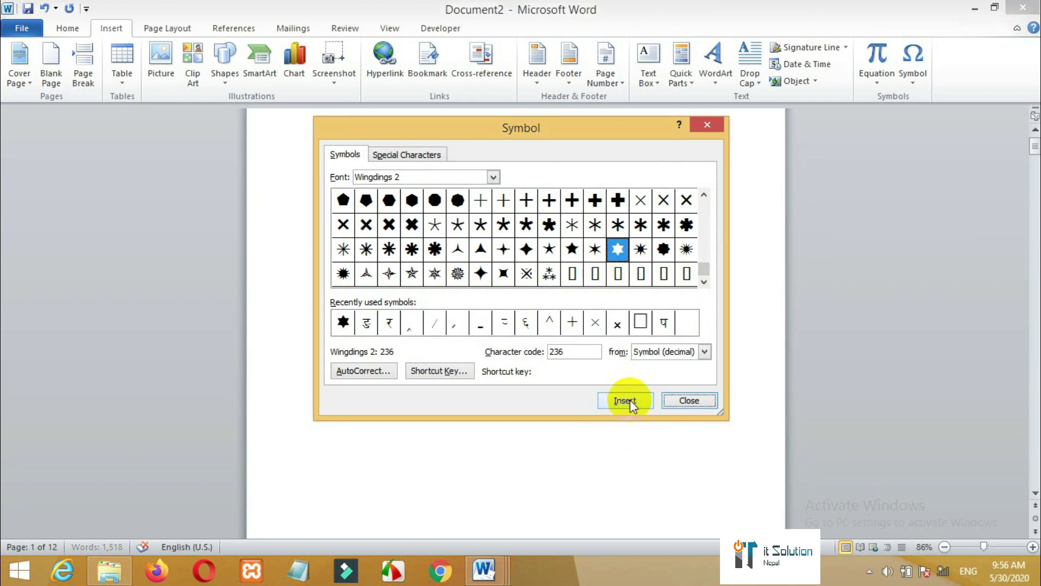
{"action": "left_click", "coordinate": [685, 400]}
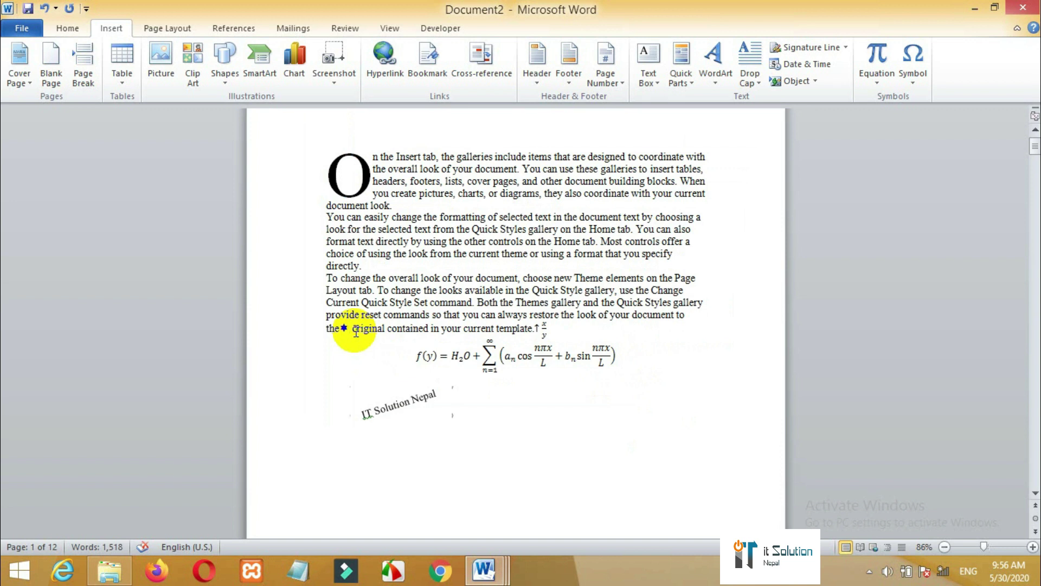
- Deselect the newly inserted star and switch to the Page Layout tab
{"action": "left_click", "coordinate": [356, 332]}
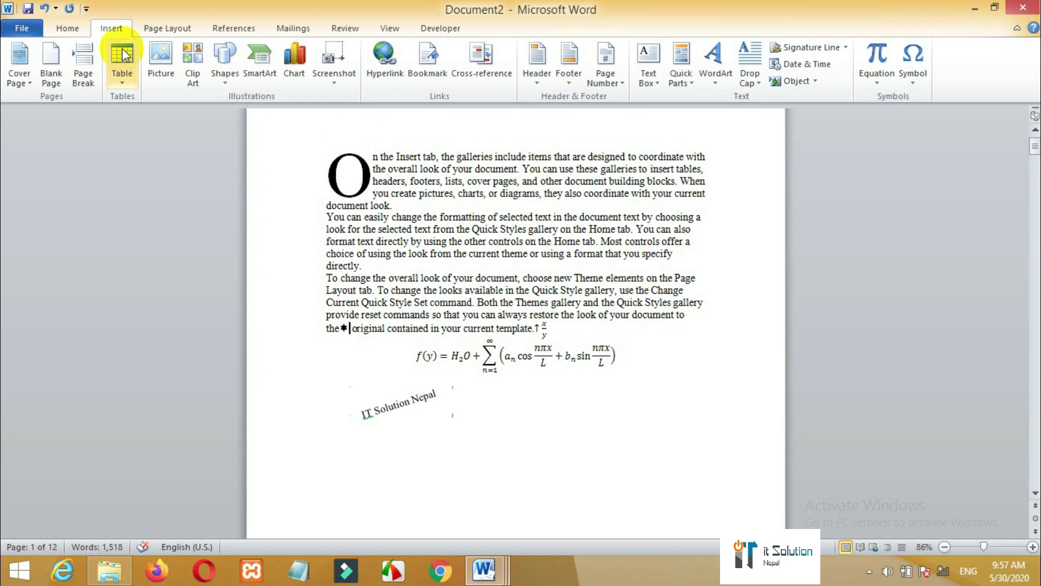
{"action": "left_click", "coordinate": [162, 31]}
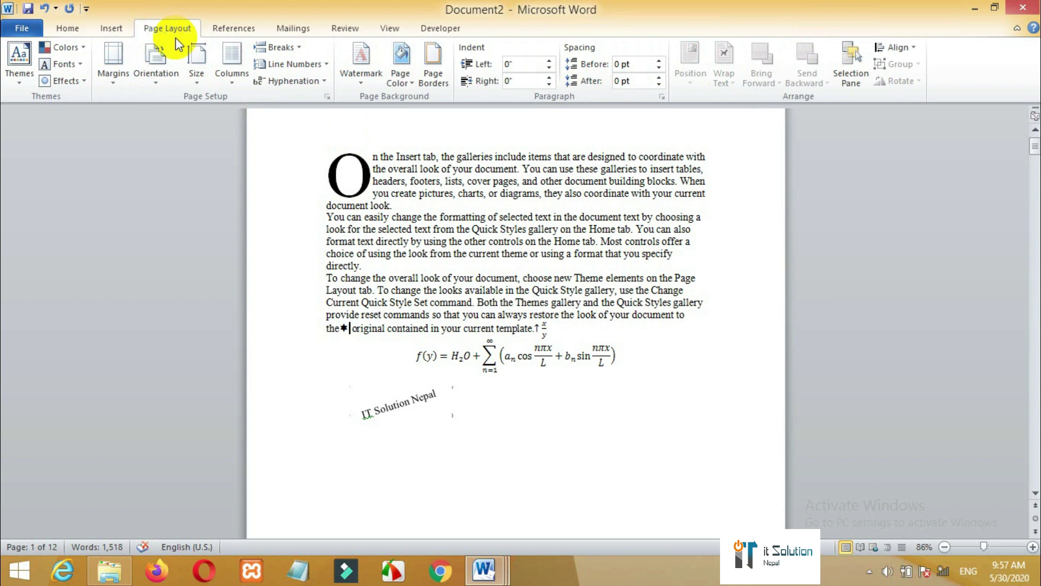
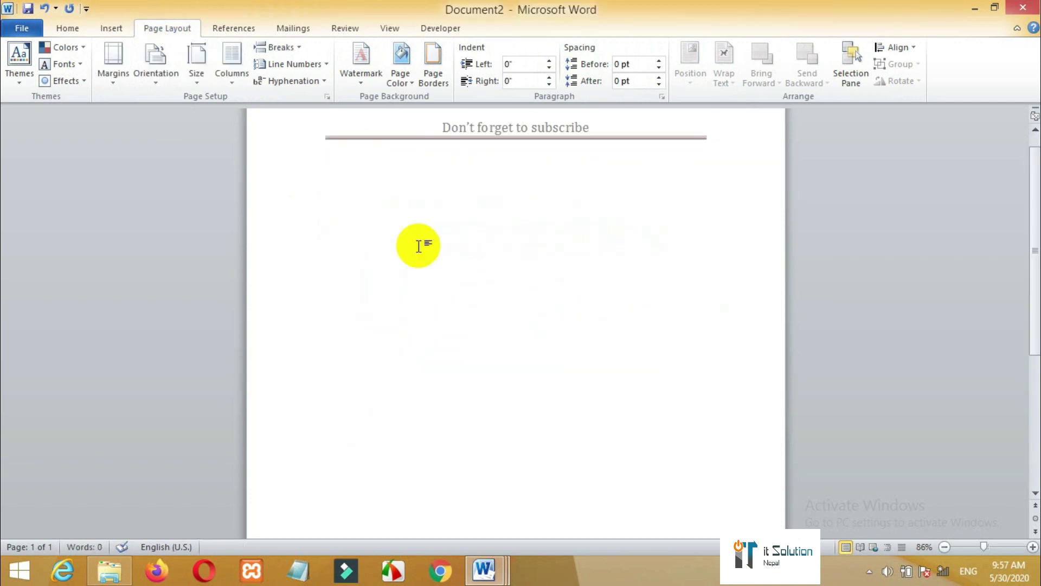
- Type 'IT Solution Nepal' as the header title, fixing the typo, and return to the body
{"action": "left_click_drag", "start_coordinate": [1035, 295], "coordinate": [1038, 217]}
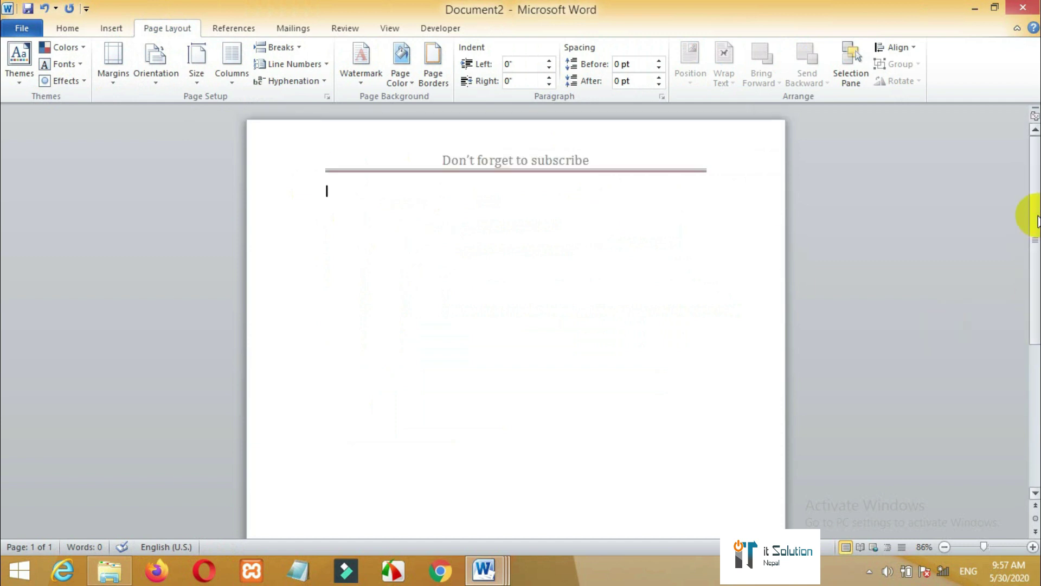
{"action": "double_click", "coordinate": [507, 158]}
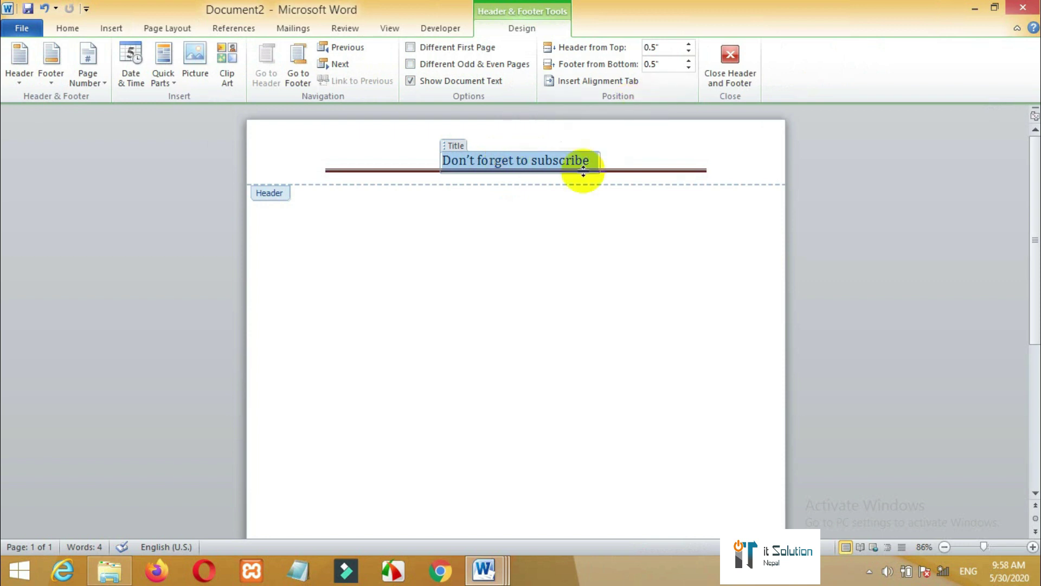
{"action": "type", "text": "IT Solution Nepla"}
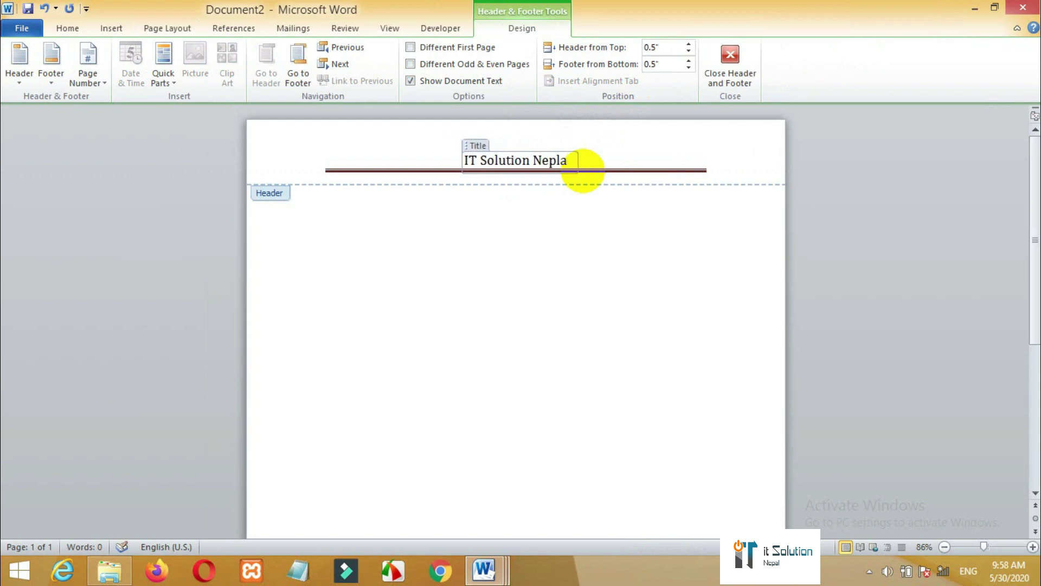
{"action": "key", "text": "BackSpace"}
{"action": "key", "text": "BackSpace"}
{"action": "type", "text": "al"}
{"action": "left_click", "coordinate": [730, 79]}
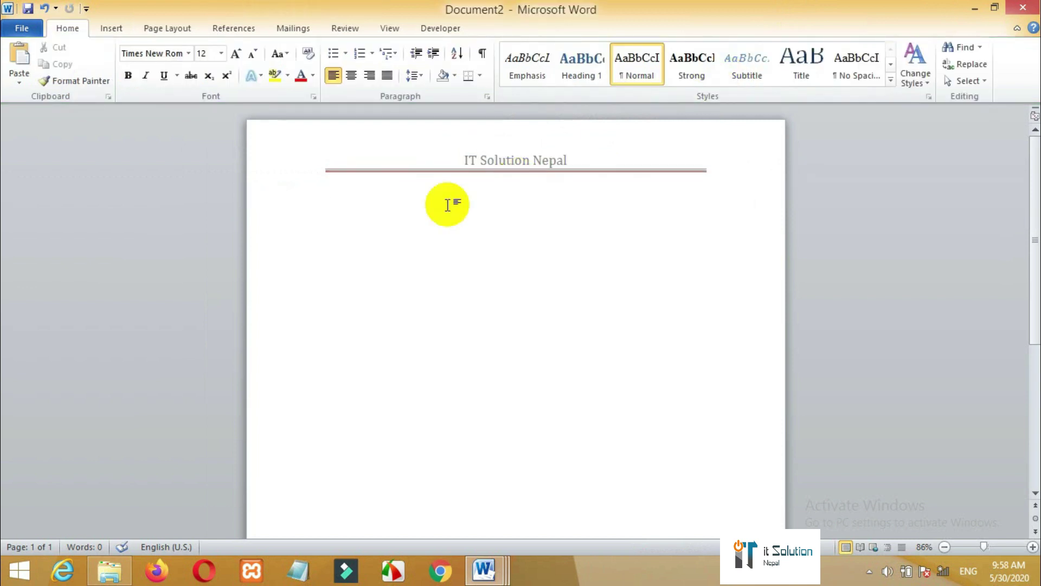
- Generate three paragraphs of sample text in the body with =rand()
{"action": "left_click", "coordinate": [174, 27]}
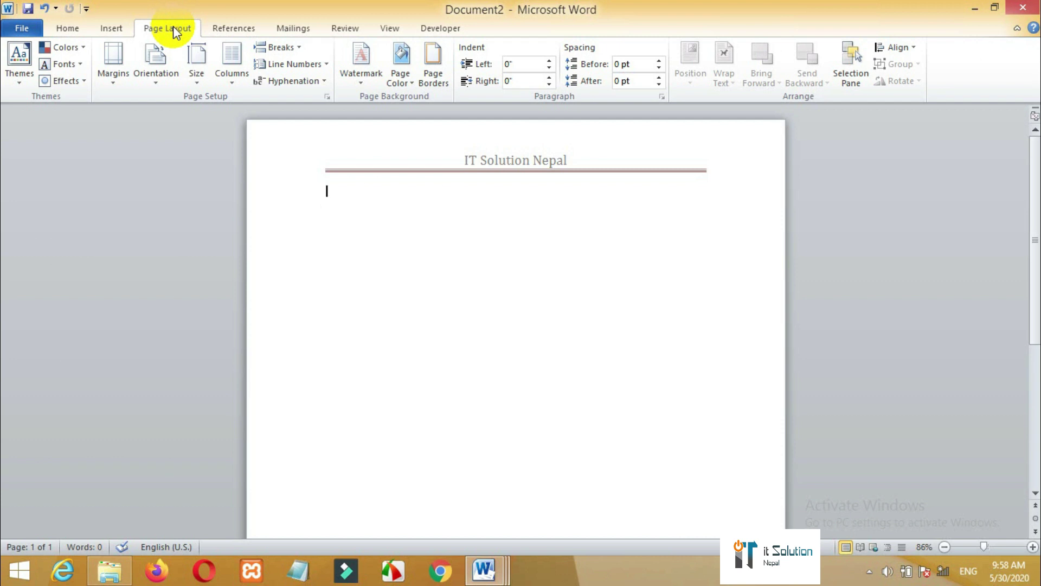
{"action": "type", "text": "=rand()"}
{"action": "key", "text": "Return"}
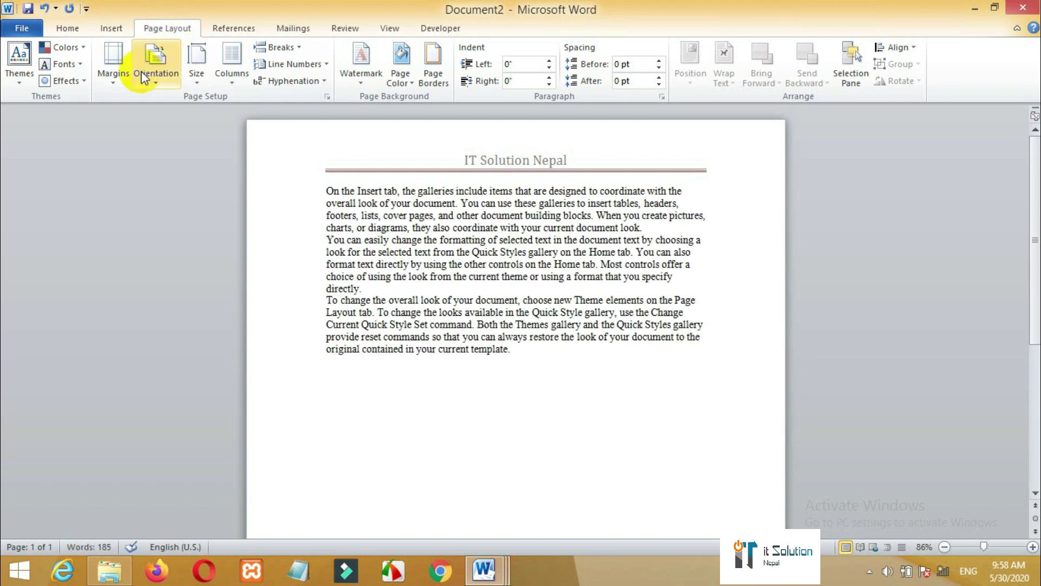
- Lower the left margin in Custom Margins and accept Word's corrected value
{"action": "left_click", "coordinate": [114, 89]}
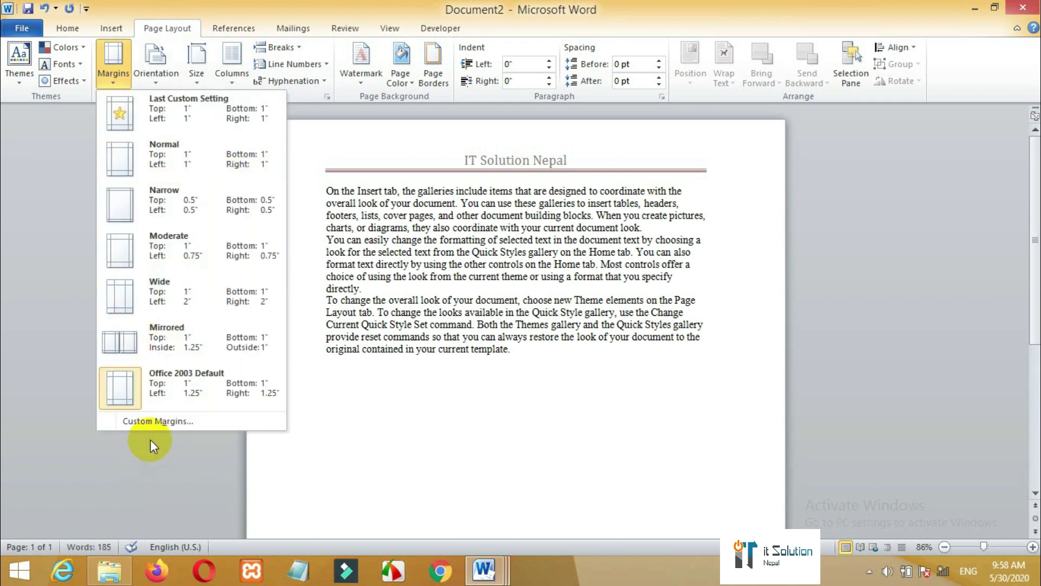
{"action": "left_click", "coordinate": [151, 421]}
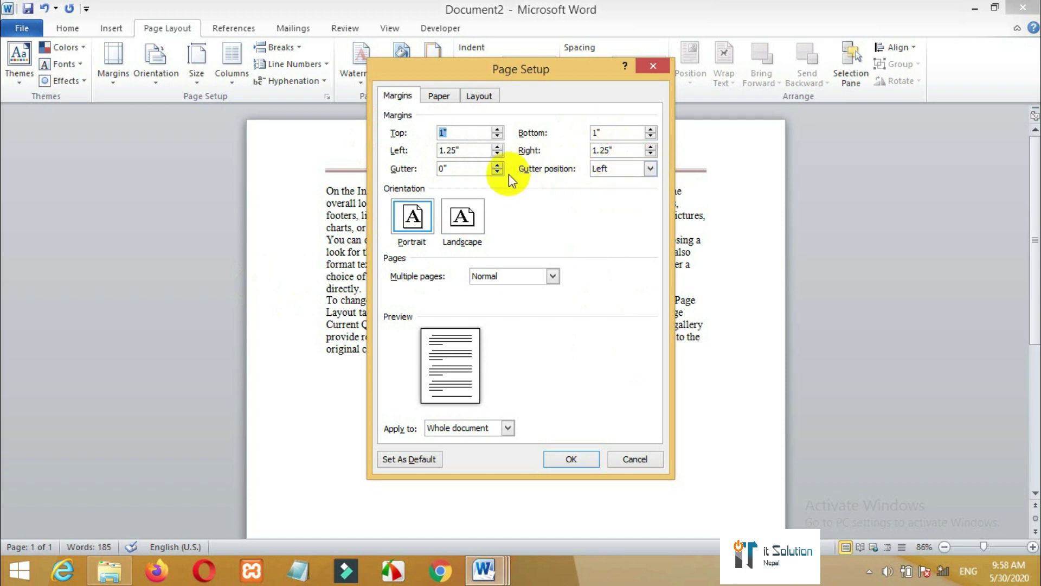
{"action": "left_click", "coordinate": [498, 154]}
{"action": "left_click", "coordinate": [498, 152]}
{"action": "left_click", "coordinate": [498, 152]}
{"action": "left_click", "coordinate": [498, 152]}
{"action": "left_click", "coordinate": [497, 153]}
{"action": "left_click", "coordinate": [498, 153]}
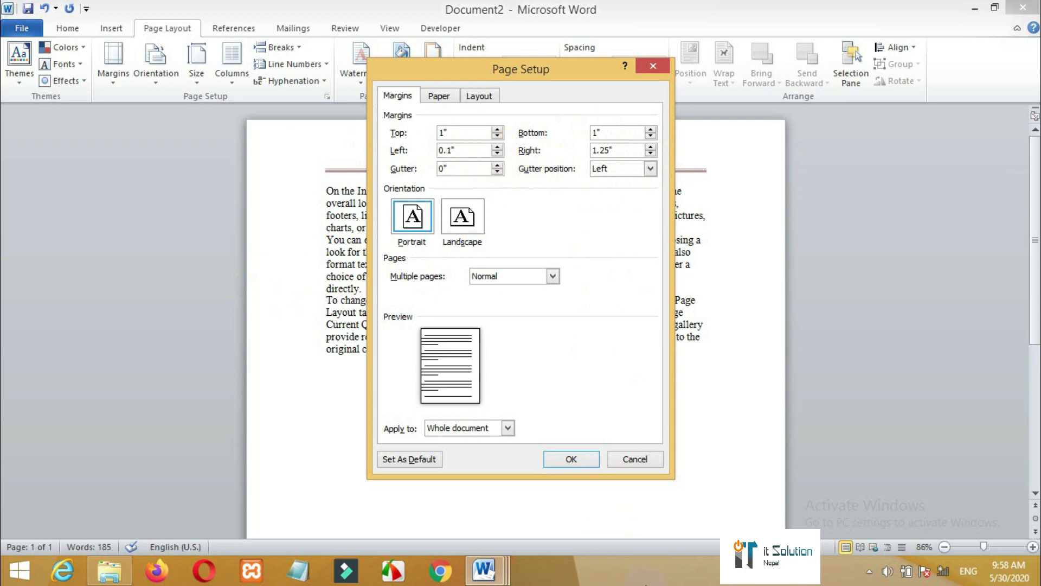
{"action": "left_click", "coordinate": [573, 459]}
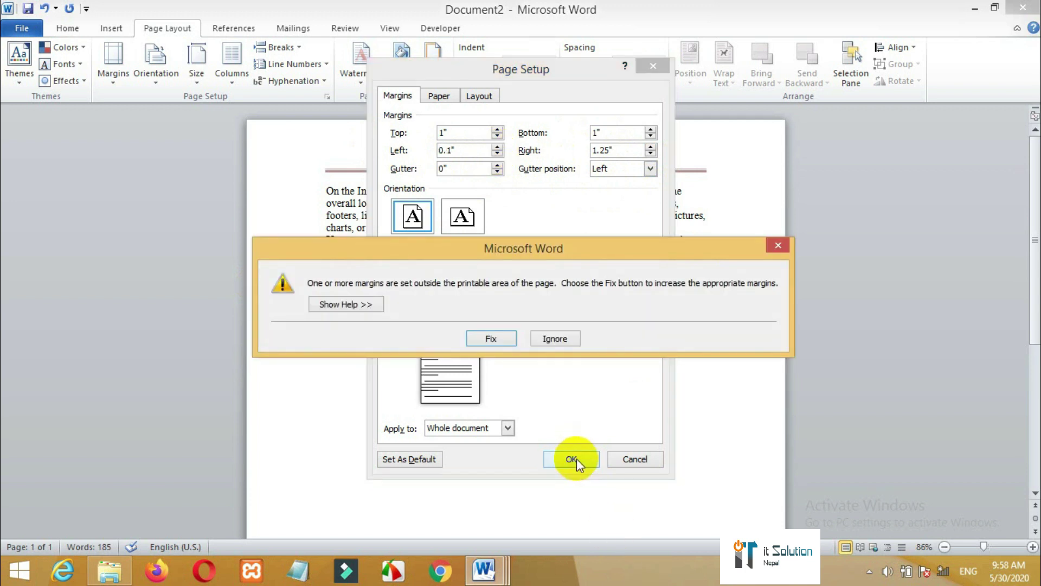
{"action": "left_click", "coordinate": [491, 340]}
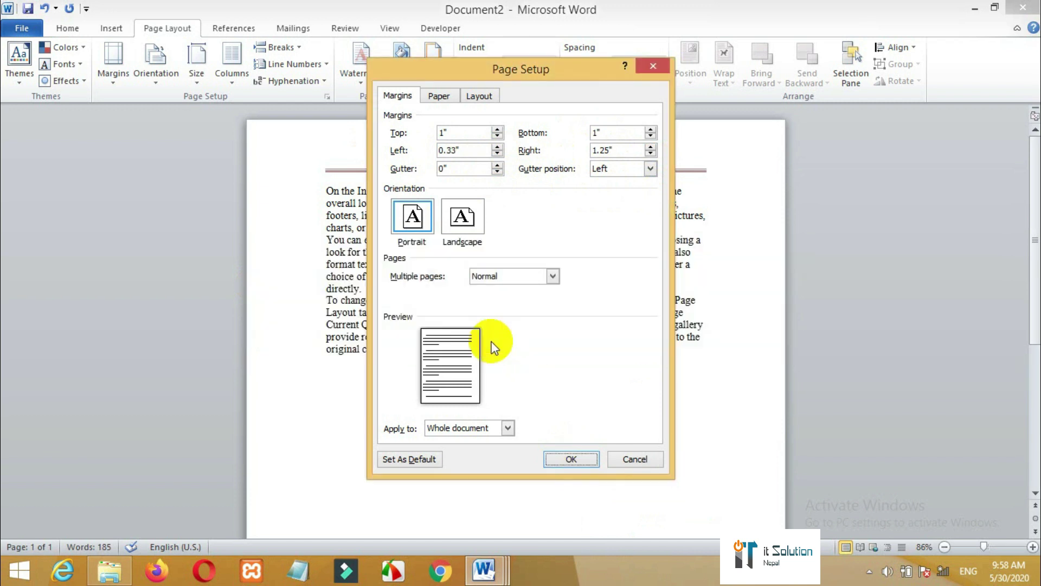
{"action": "left_click", "coordinate": [555, 457]}
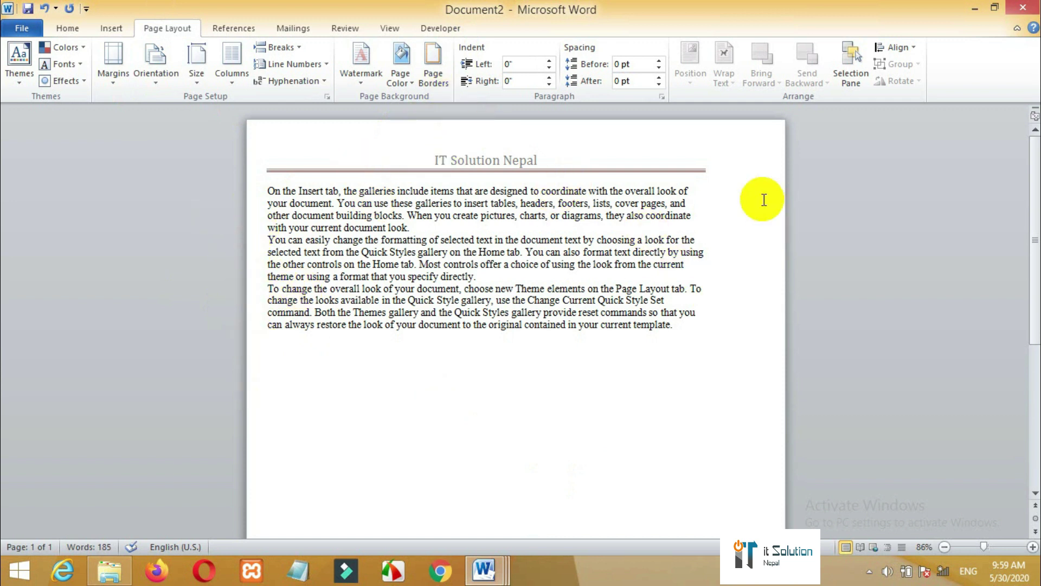
- Switch to Normal, then Moderate margins (1" top/bottom, 0.75" left/right)
{"action": "left_click", "coordinate": [118, 82]}
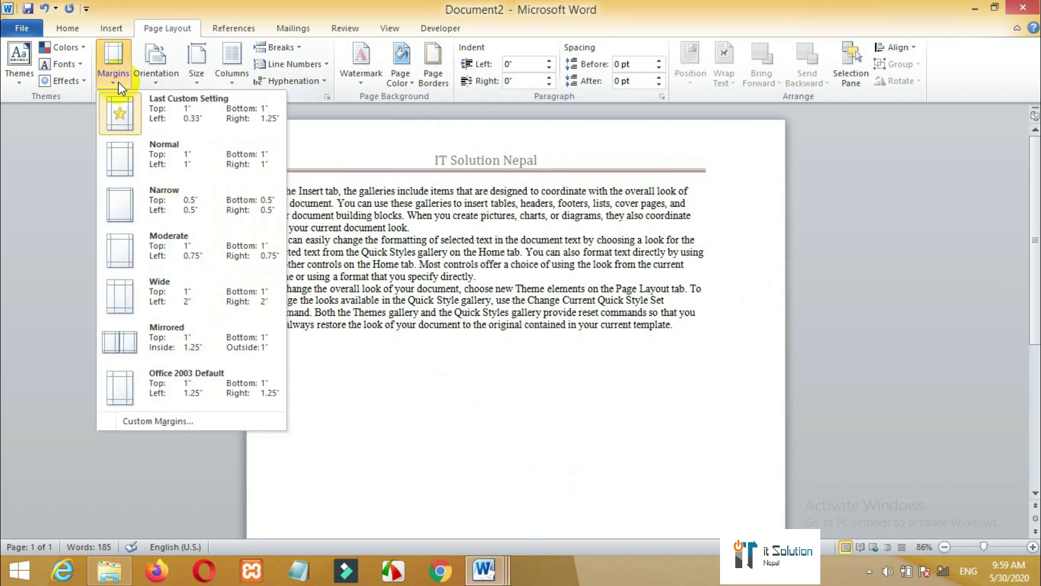
{"action": "left_click", "coordinate": [138, 157]}
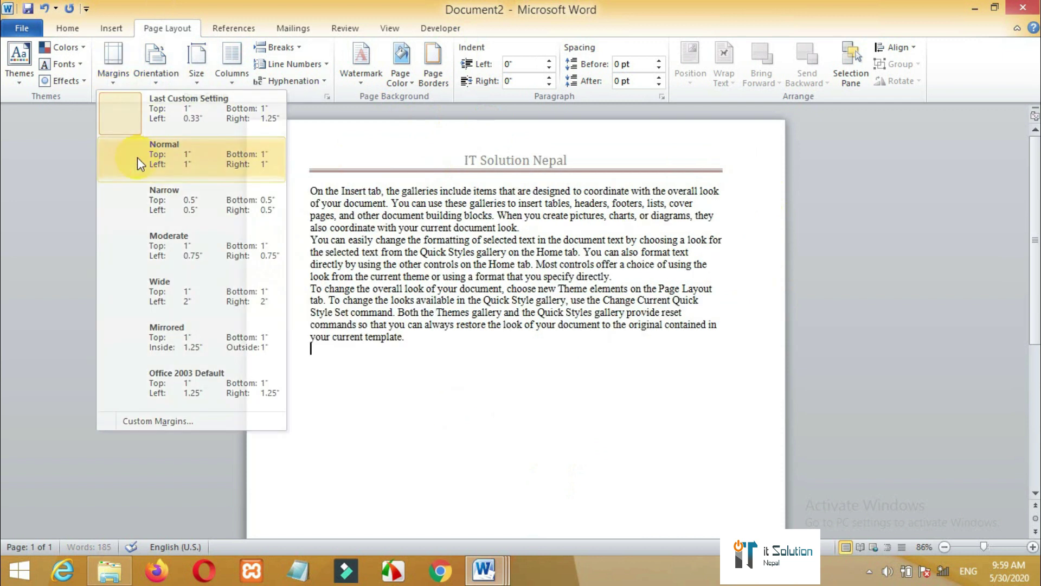
{"action": "left_click", "coordinate": [112, 81]}
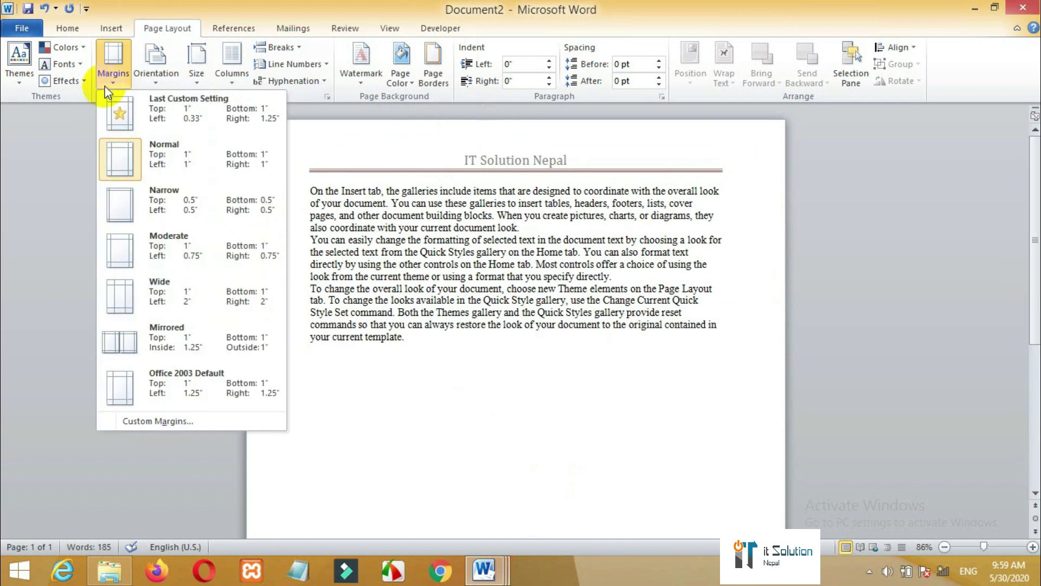
{"action": "left_click", "coordinate": [155, 251]}
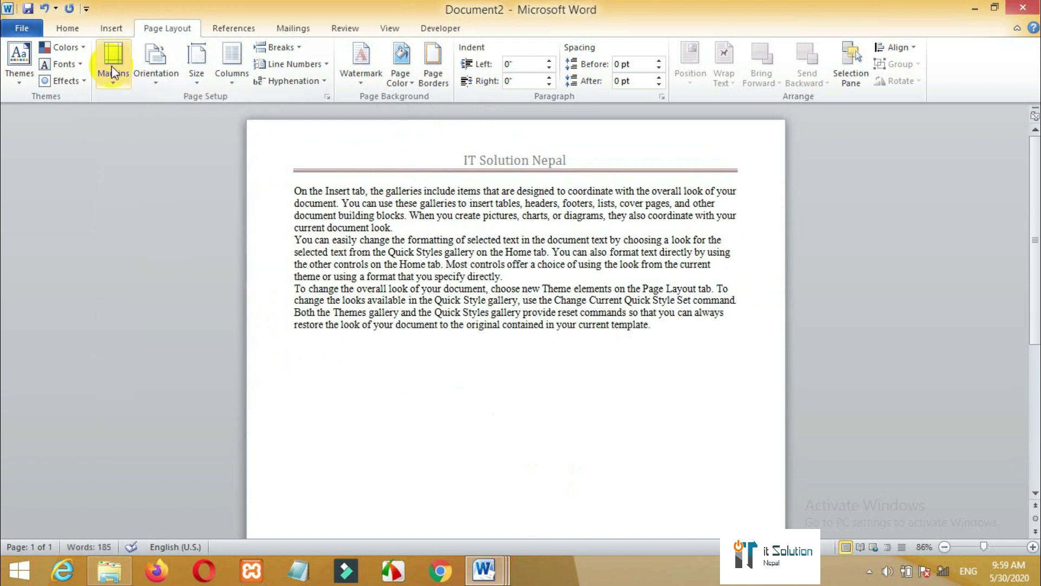
{"action": "left_click", "coordinate": [112, 72]}
{"action": "left_click", "coordinate": [186, 420]}
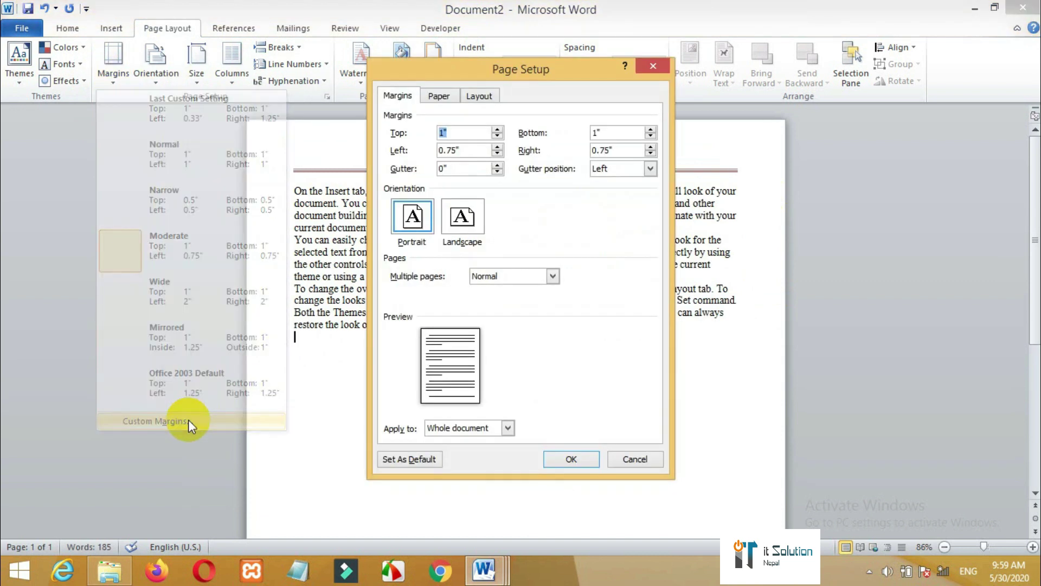
{"action": "left_click", "coordinate": [653, 66]}
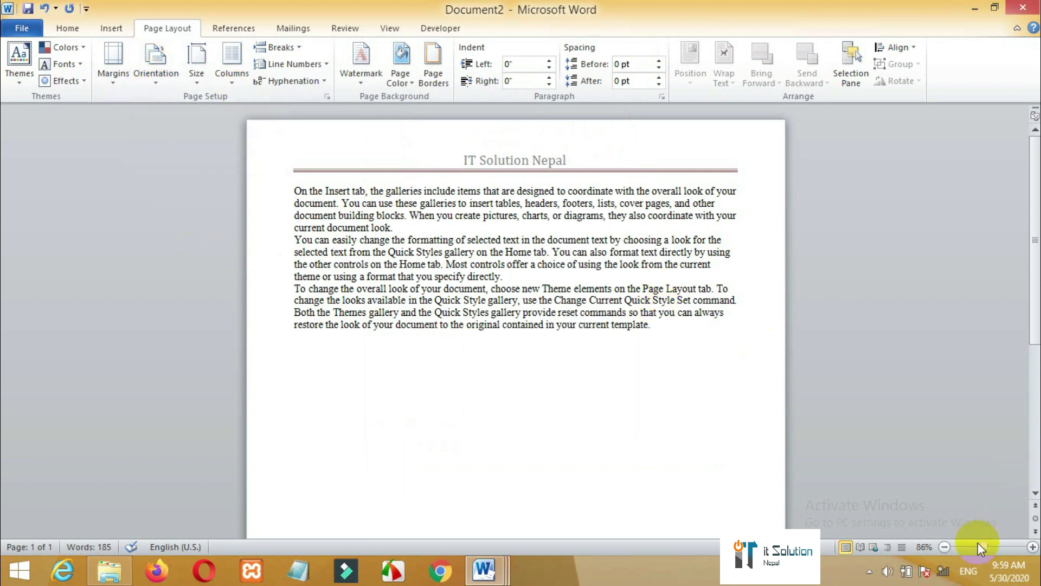
{"action": "left_click_drag", "start_coordinate": [982, 545], "coordinate": [984, 546]}
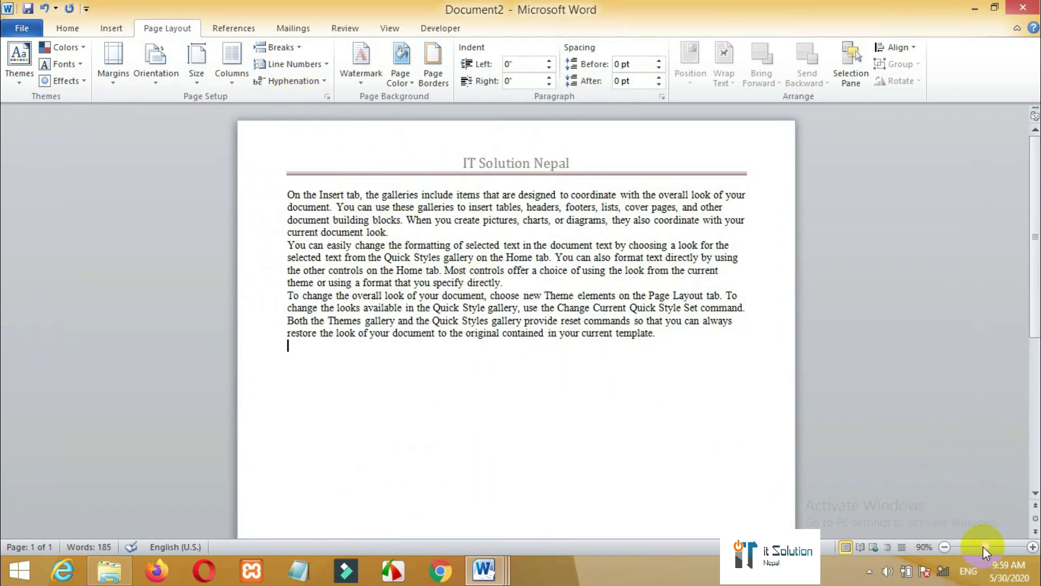
{"action": "left_click_drag", "start_coordinate": [984, 545], "coordinate": [984, 545]}
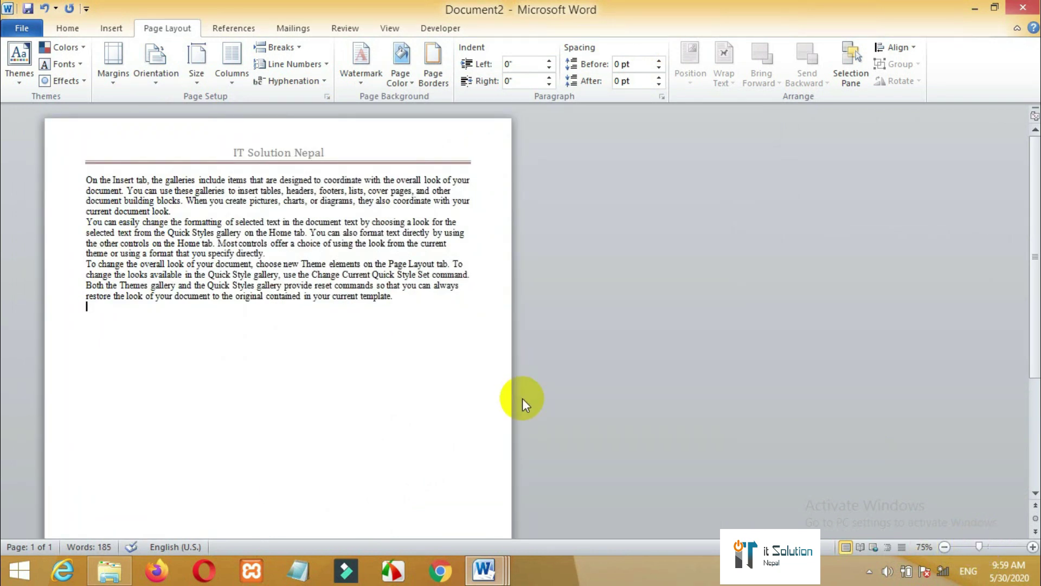
{"action": "mouse_move", "coordinate": [1026, 238]}
{"action": "left_mouse_down"}
{"action": "mouse_move", "coordinate": [1030, 93]}
{"action": "mouse_move", "coordinate": [1030, 412]}
{"action": "mouse_move", "coordinate": [1034, 158]}
{"action": "mouse_move", "coordinate": [1027, 320]}
{"action": "mouse_move", "coordinate": [1025, 225]}
{"action": "left_mouse_up"}
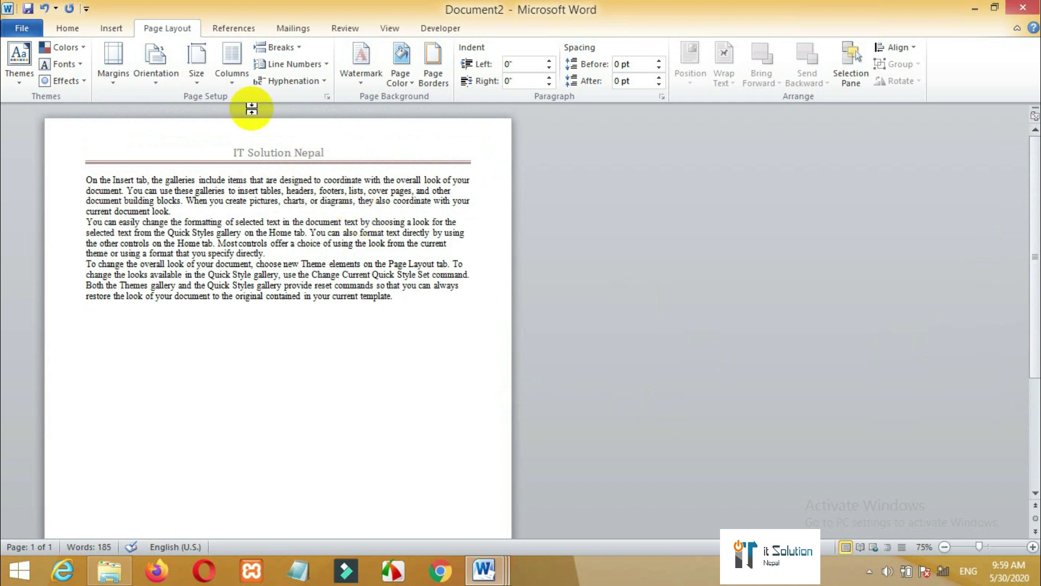
{"action": "left_click", "coordinate": [168, 94]}
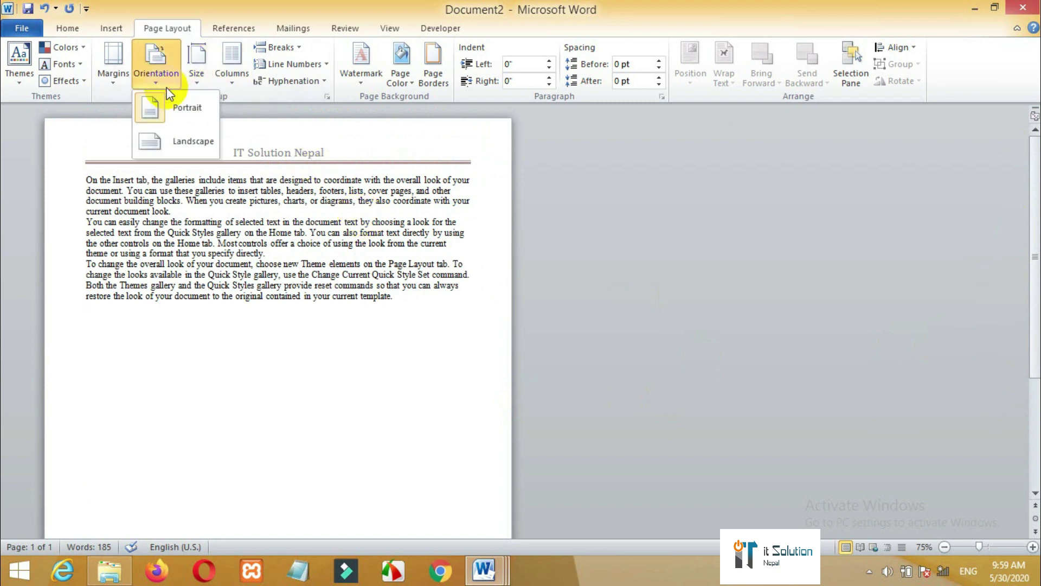
{"action": "left_click", "coordinate": [180, 148]}
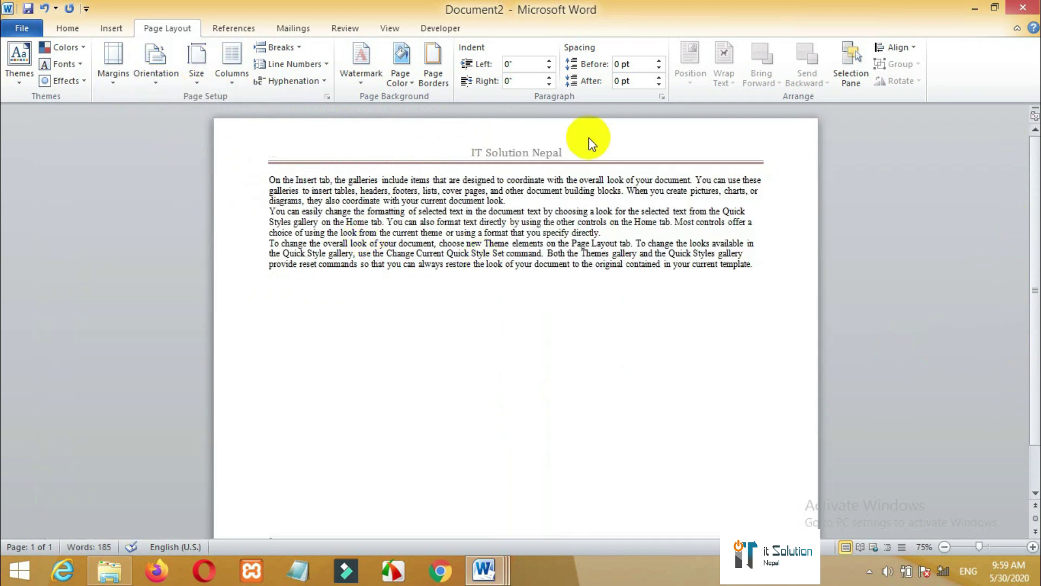
{"action": "left_click", "coordinate": [147, 76]}
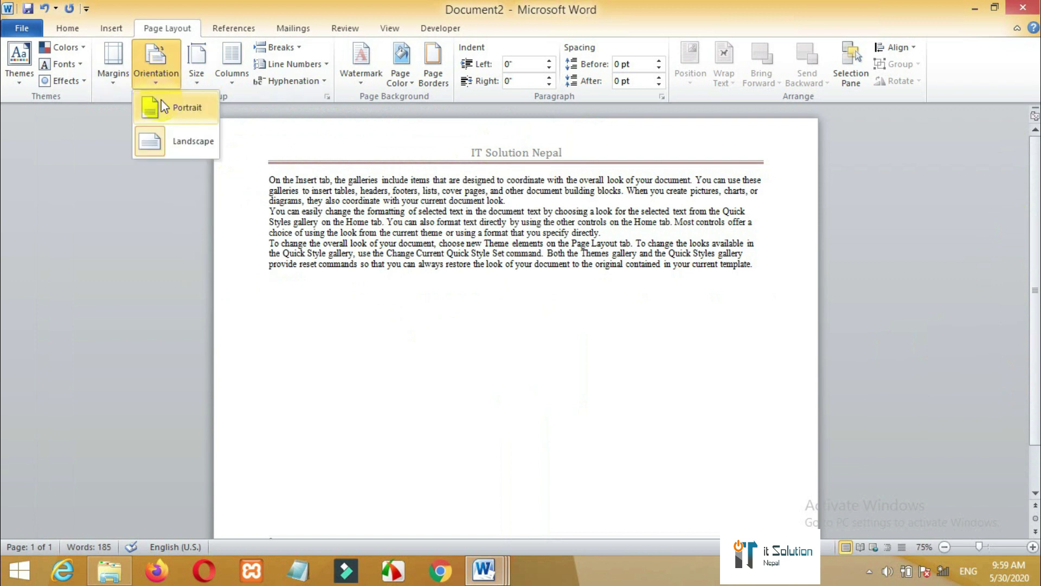
{"action": "left_click", "coordinate": [161, 100]}
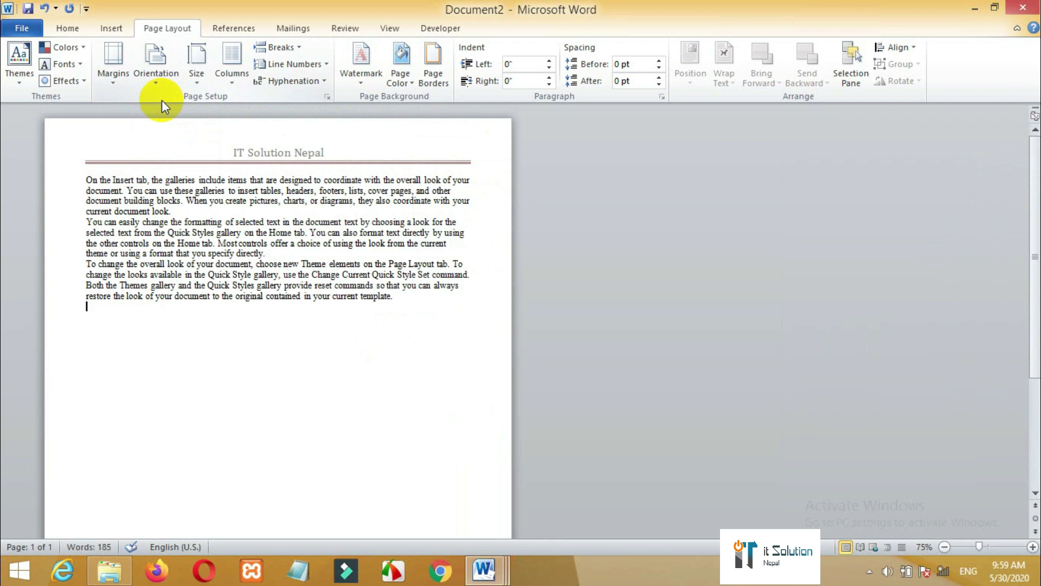
{"action": "left_click", "coordinate": [196, 74]}
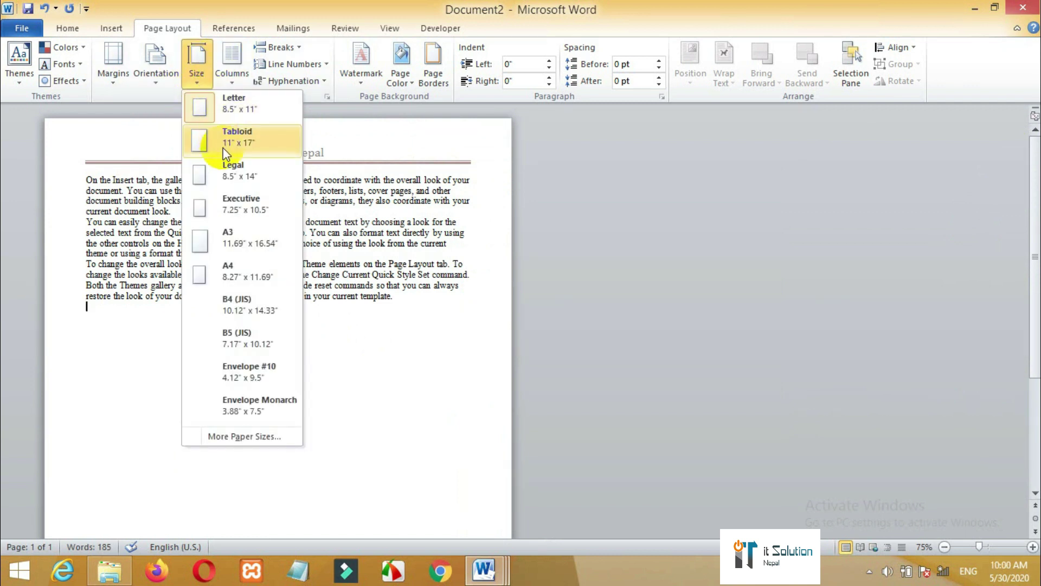
{"action": "left_click", "coordinate": [239, 437]}
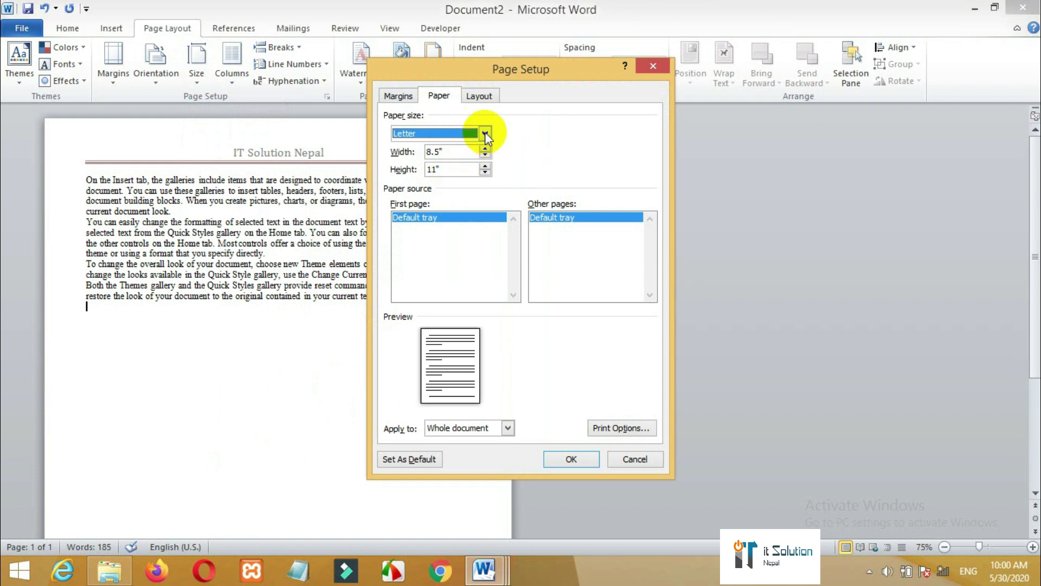
{"action": "left_click", "coordinate": [485, 133]}
{"action": "left_click", "coordinate": [460, 167]}
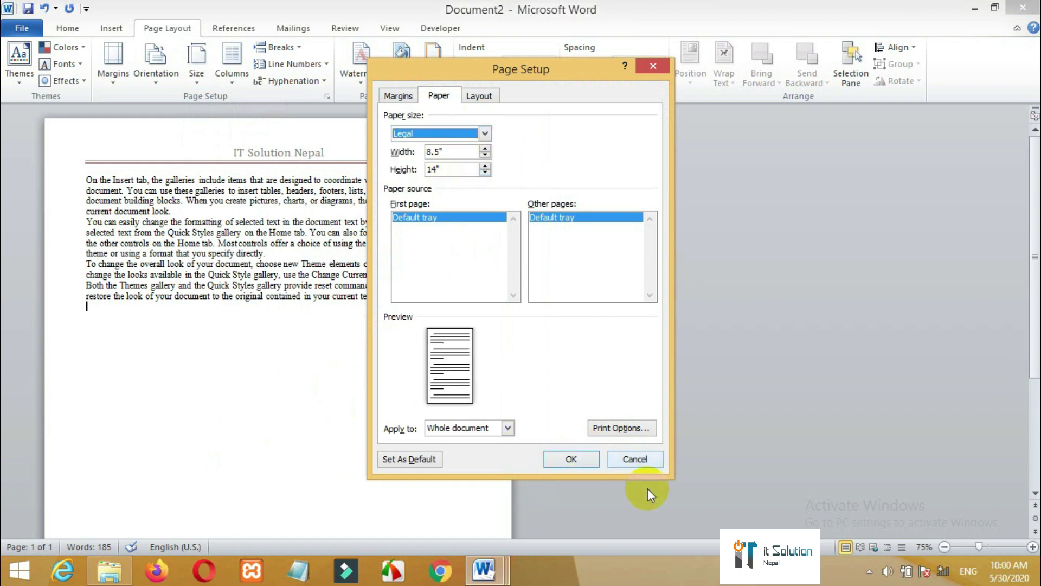
{"action": "left_click", "coordinate": [620, 463]}
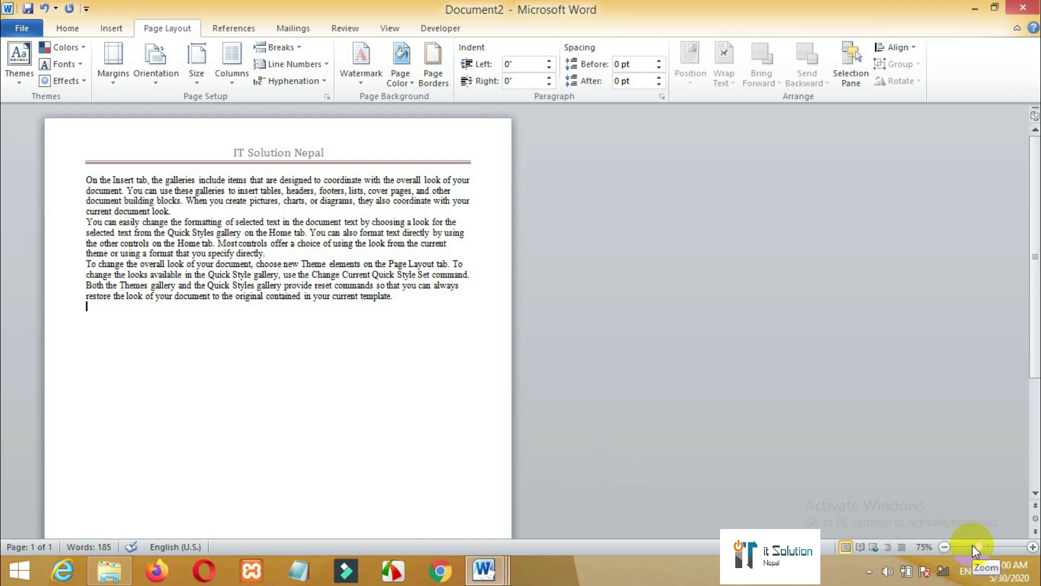
{"action": "left_click_drag", "start_coordinate": [980, 544], "coordinate": [984, 545]}
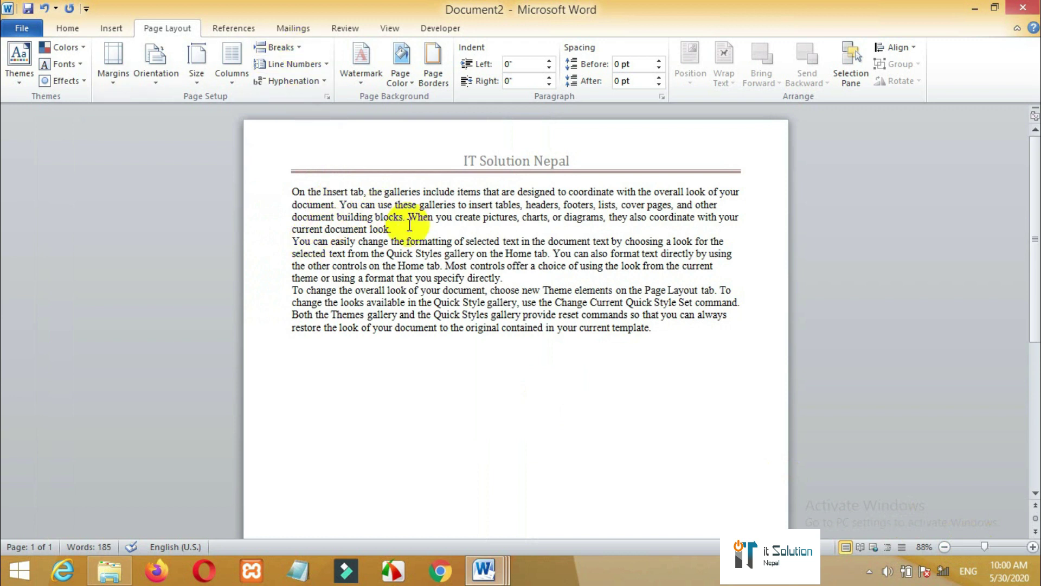
{"action": "left_click", "coordinate": [285, 50]}
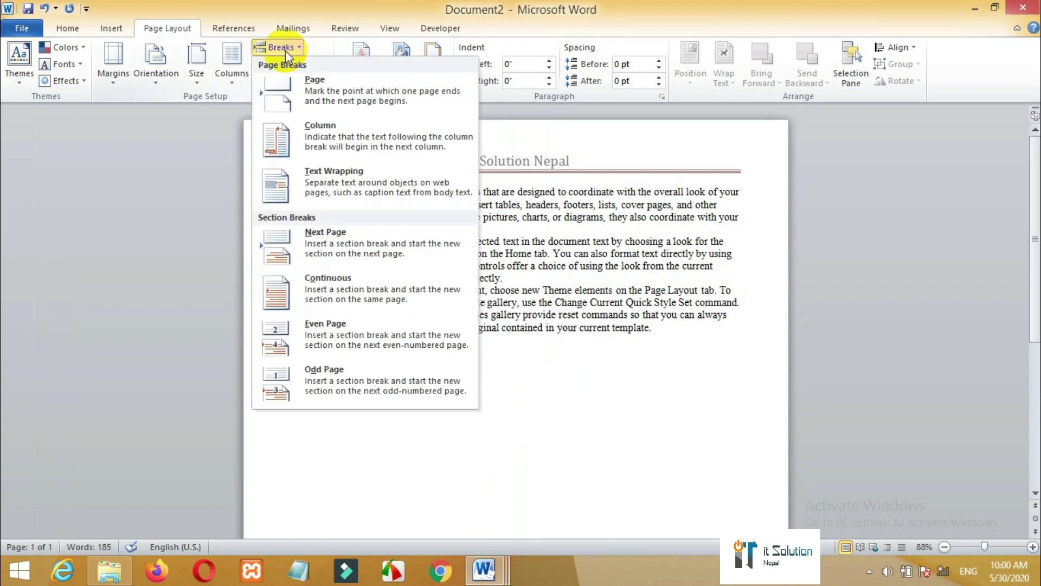
{"action": "left_click", "coordinate": [310, 254]}
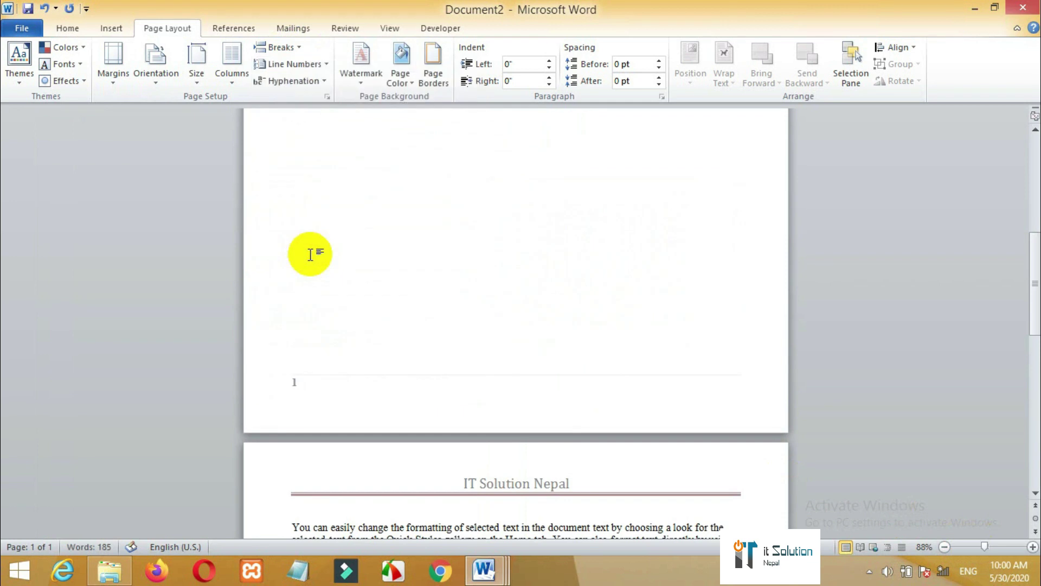
{"action": "key", "text": "ctrl+z"}
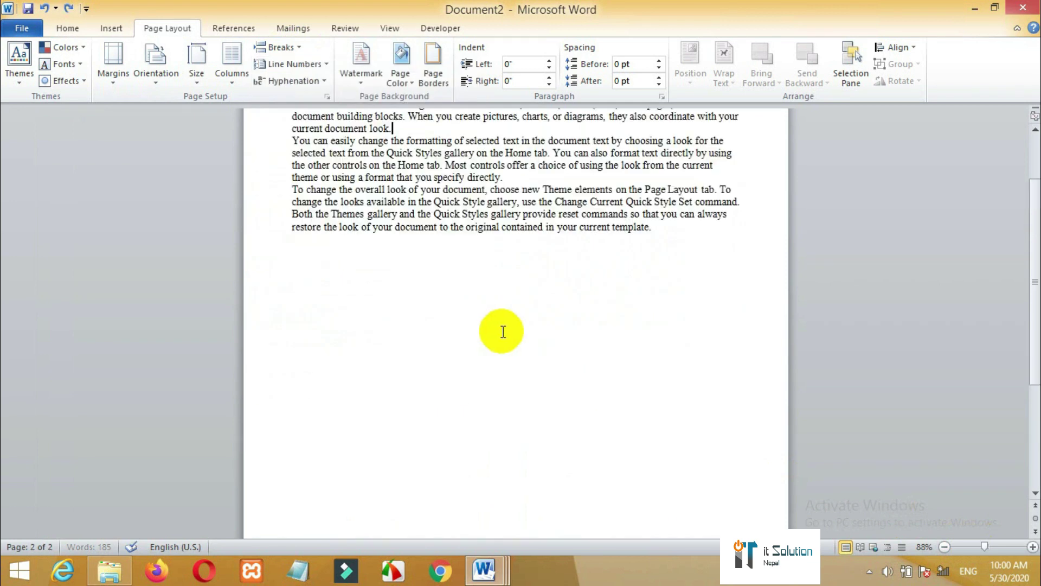
{"action": "left_click", "coordinate": [321, 66]}
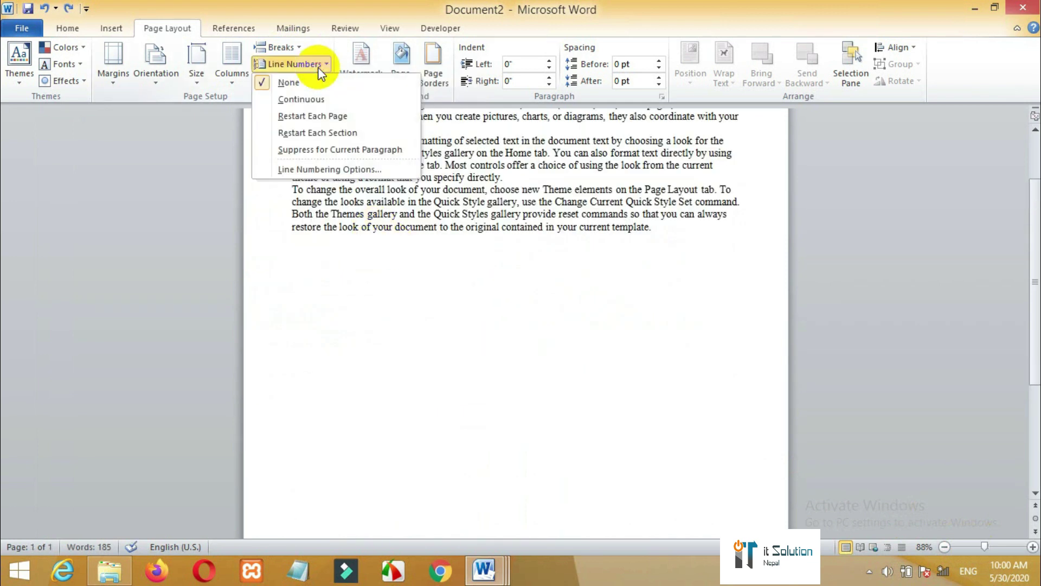
{"action": "left_click", "coordinate": [312, 103]}
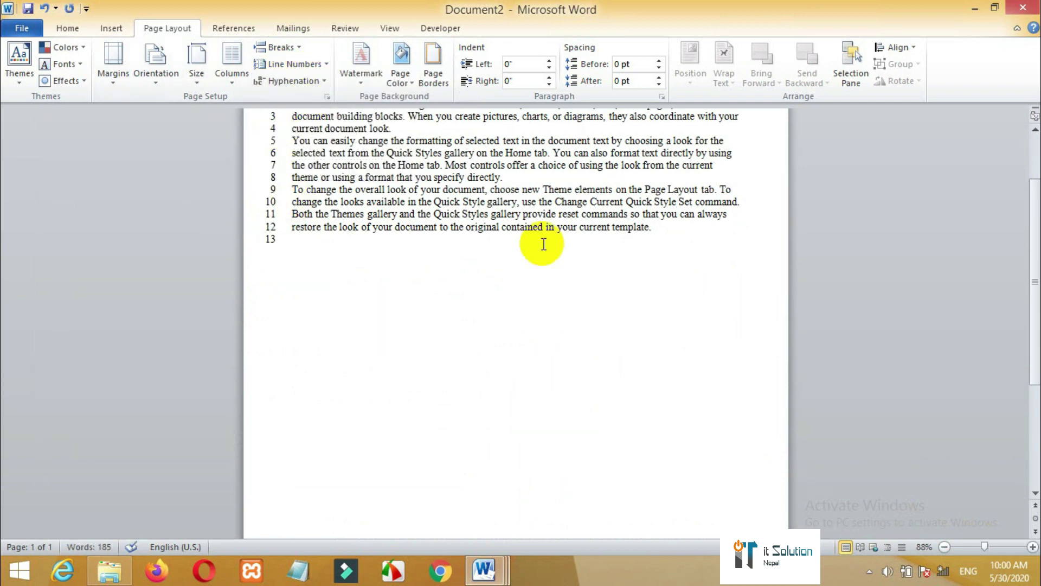
{"action": "scroll", "coordinate": [1017, 328], "scroll_direction": "up", "scroll_amount": 3}
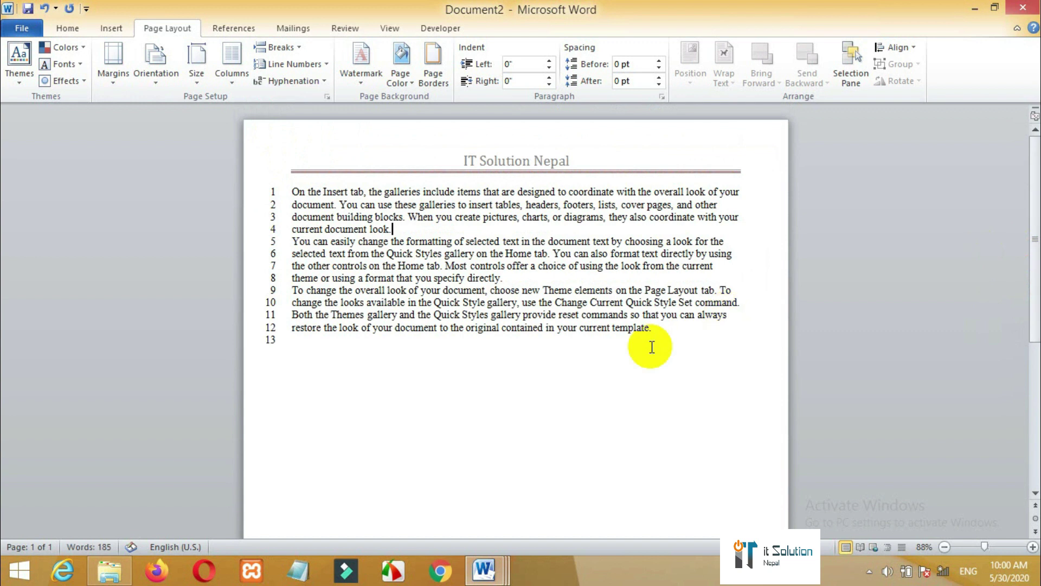
{"action": "left_click", "coordinate": [323, 64]}
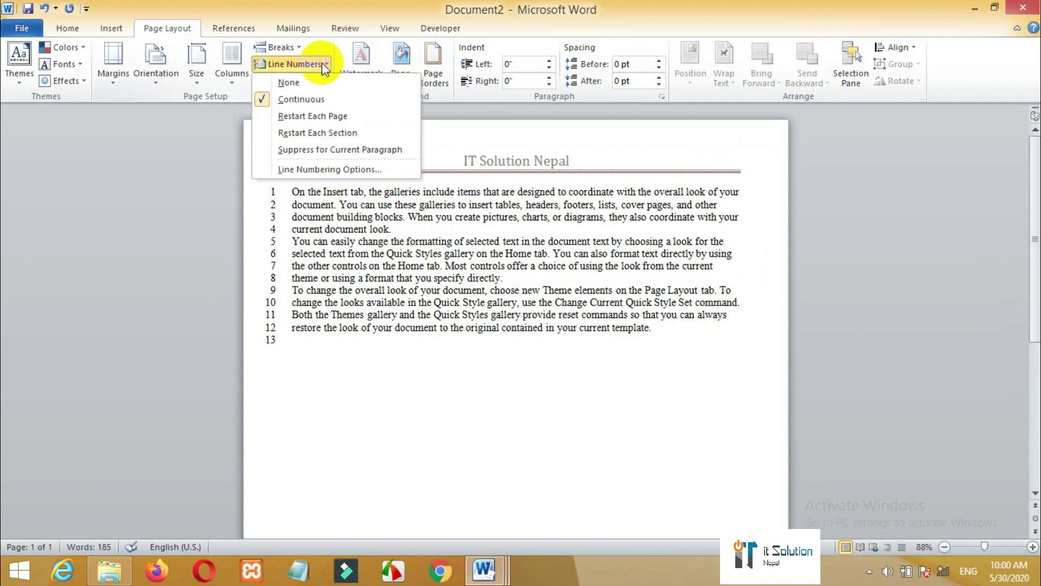
{"action": "left_click", "coordinate": [308, 81]}
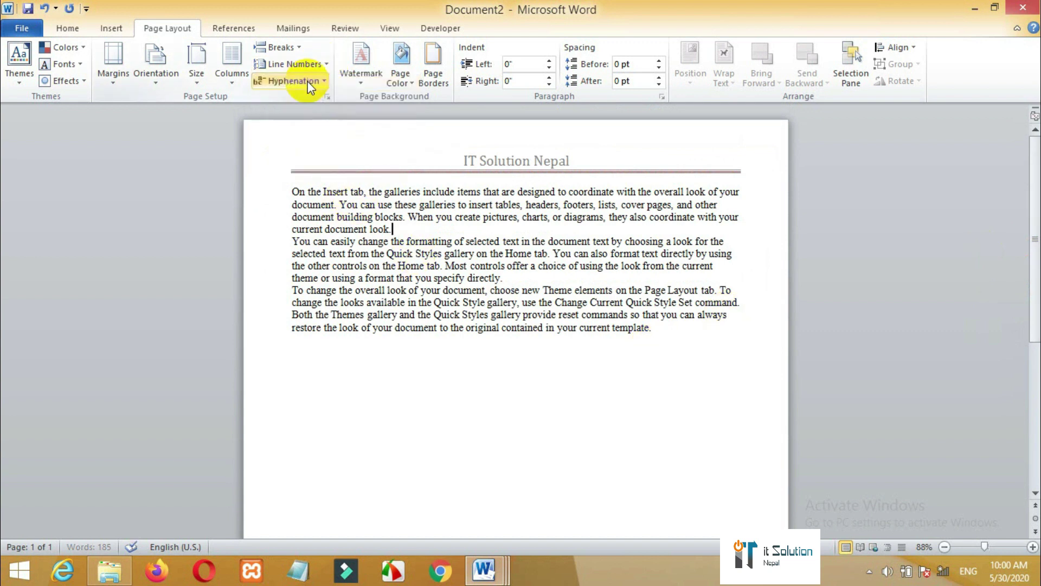
{"action": "left_click", "coordinate": [509, 332]}
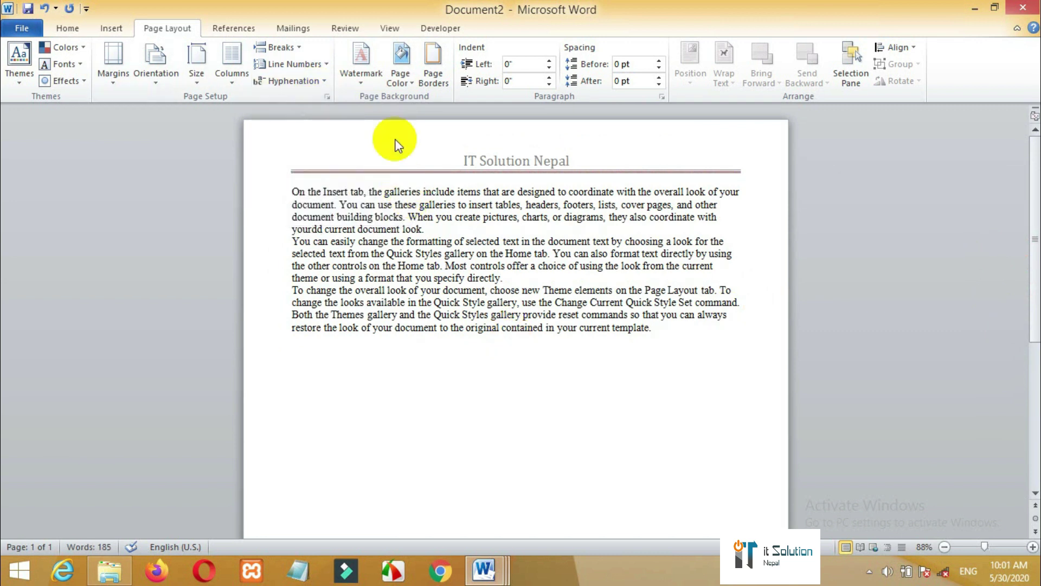
- Create a custom text watermark reading 'IT Solution Nepal'
{"action": "left_click", "coordinate": [364, 82]}
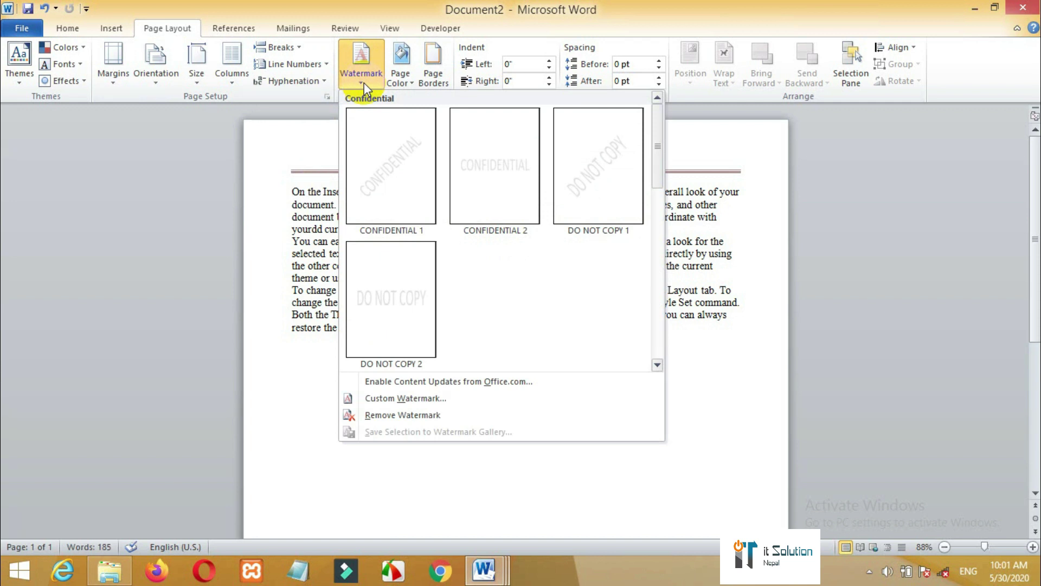
{"action": "left_click", "coordinate": [414, 399]}
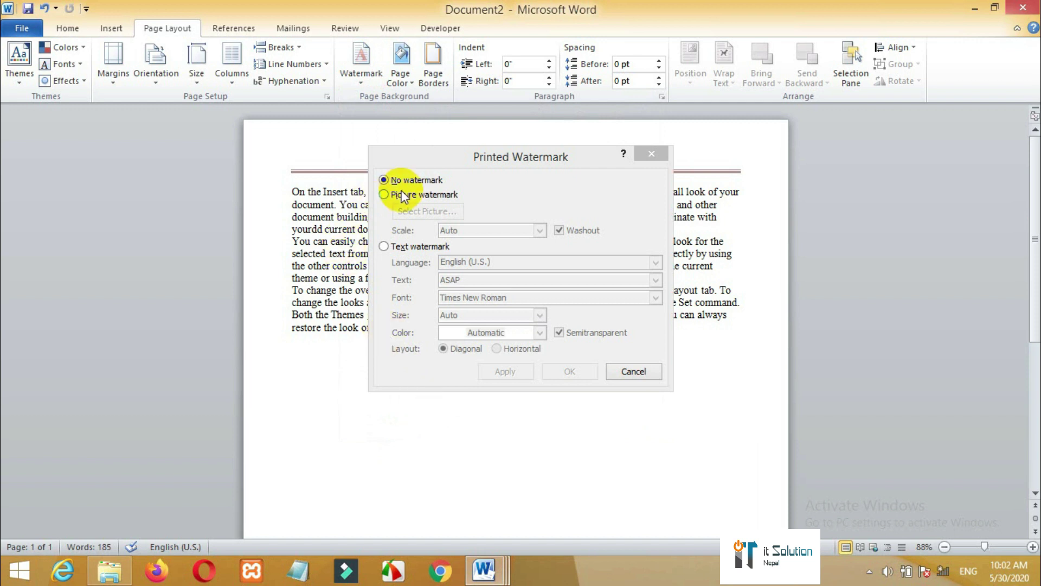
{"action": "left_click", "coordinate": [383, 248]}
{"action": "left_click_drag", "start_coordinate": [472, 281], "coordinate": [436, 285]}
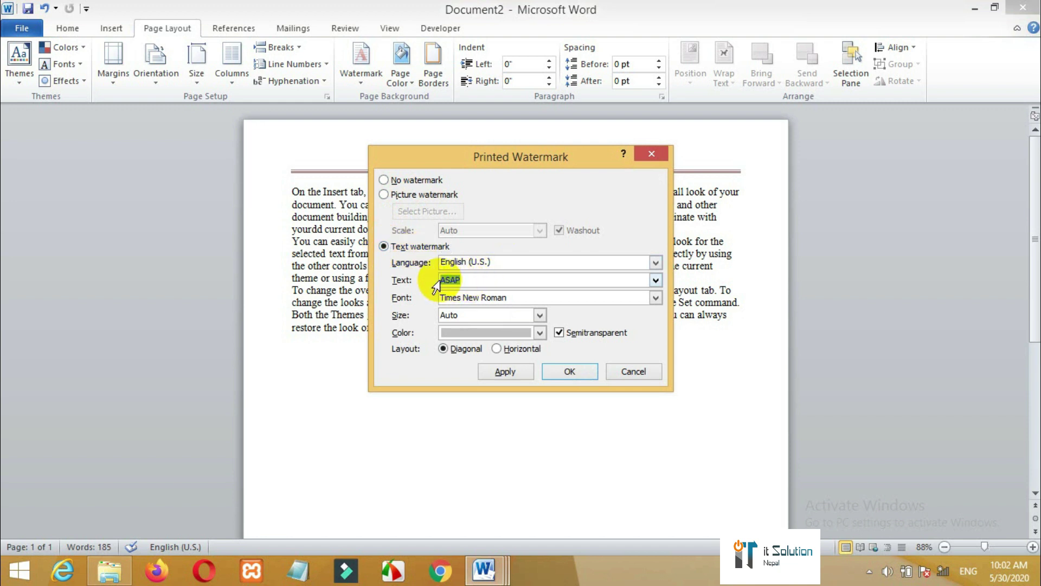
{"action": "type", "text": "IT Solution Nepal"}
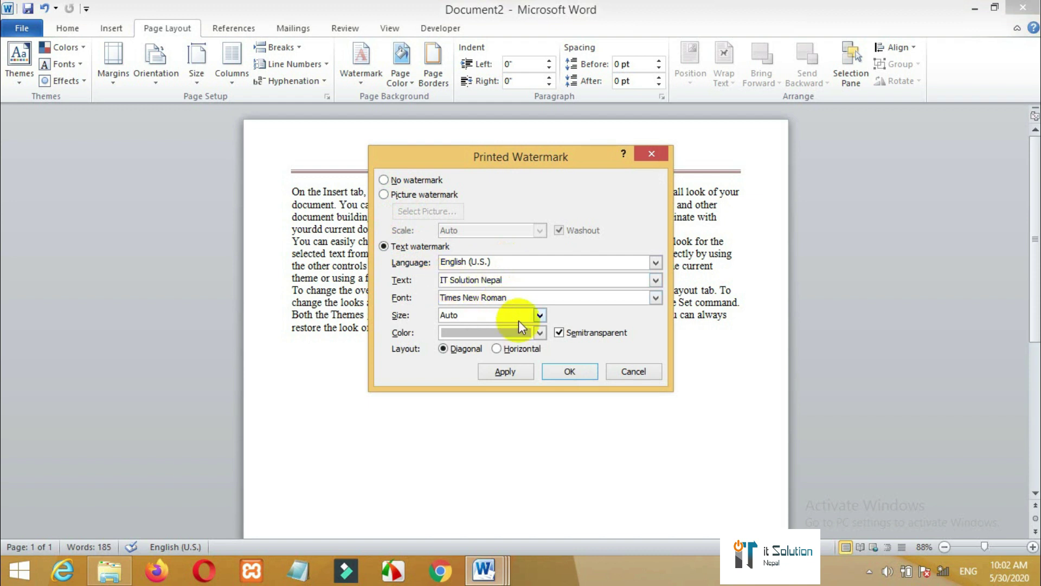
- Keep the watermark size at Auto, make it blue, and apply it
{"action": "left_click", "coordinate": [539, 315]}
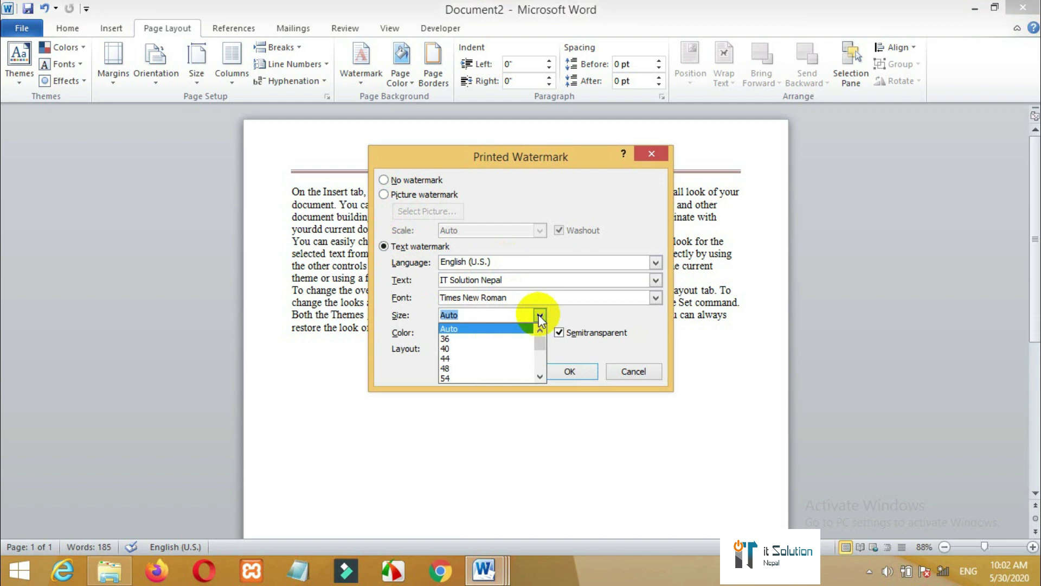
{"action": "left_click", "coordinate": [539, 316]}
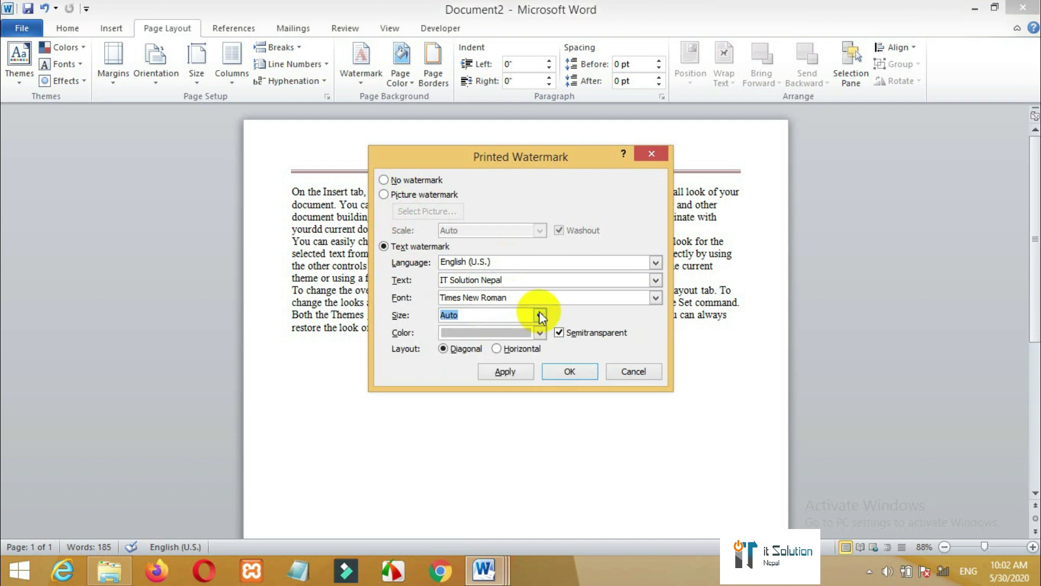
{"action": "left_click", "coordinate": [540, 333]}
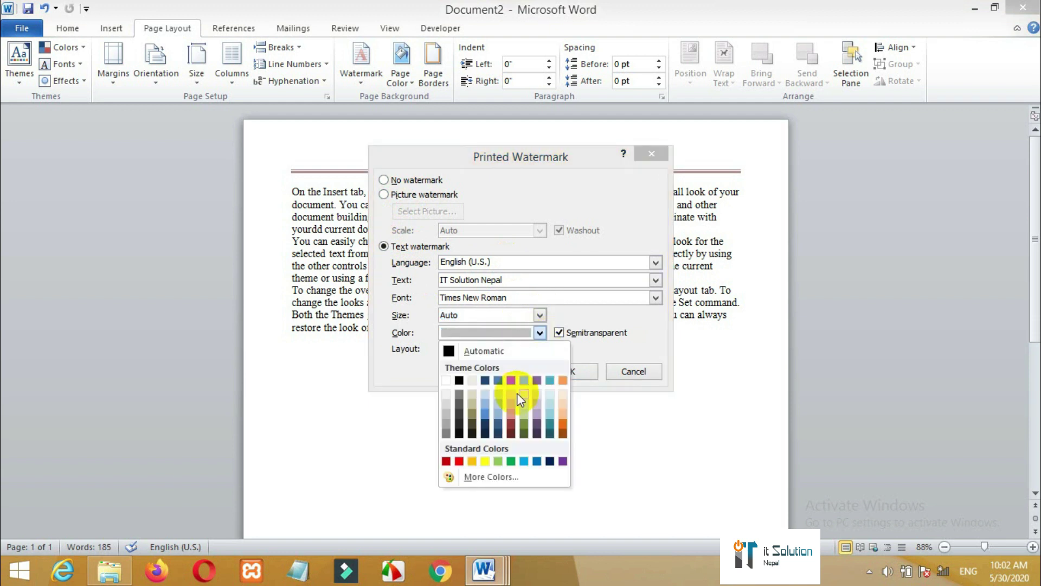
{"action": "left_click", "coordinate": [483, 415]}
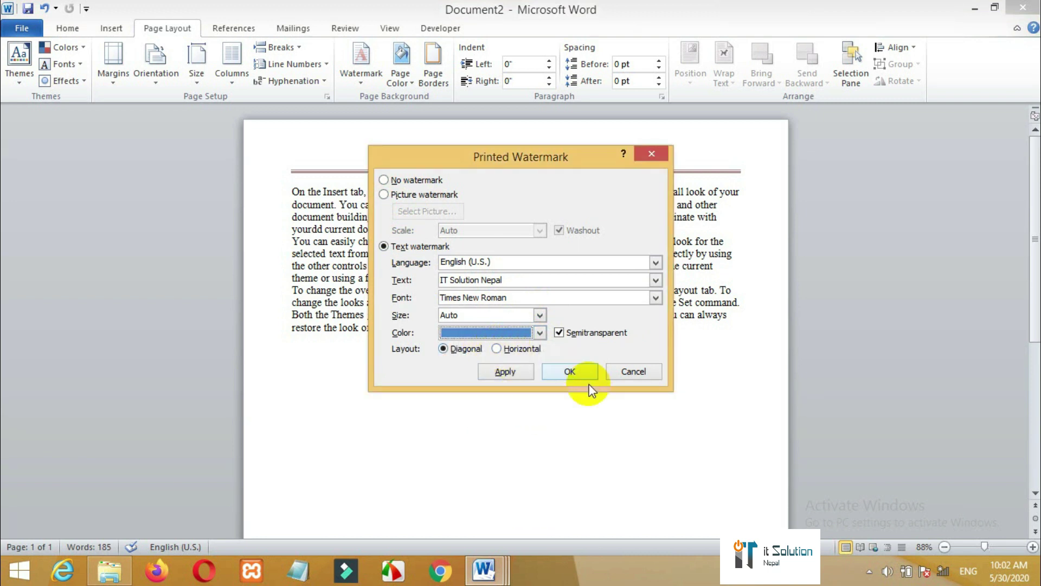
{"action": "left_click", "coordinate": [517, 374]}
{"action": "left_click", "coordinate": [572, 370]}
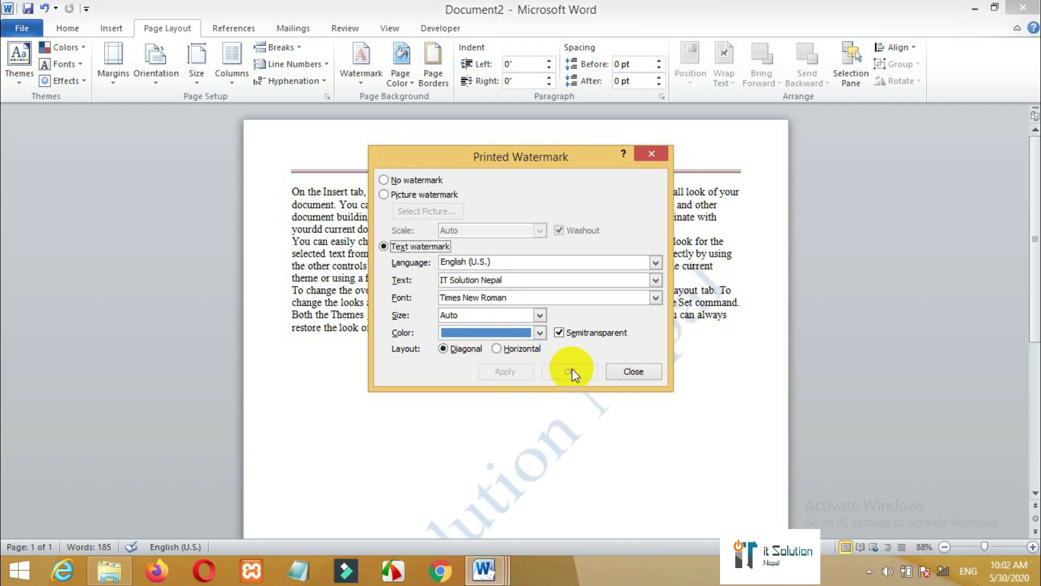
{"action": "left_click", "coordinate": [634, 372]}
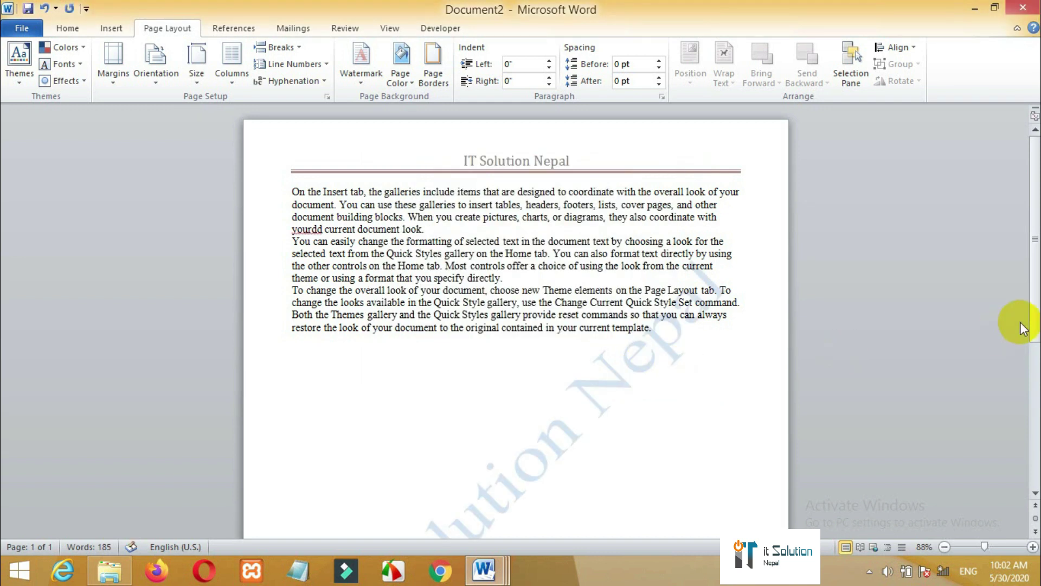
{"action": "left_click_drag", "start_coordinate": [1034, 310], "coordinate": [1021, 382]}
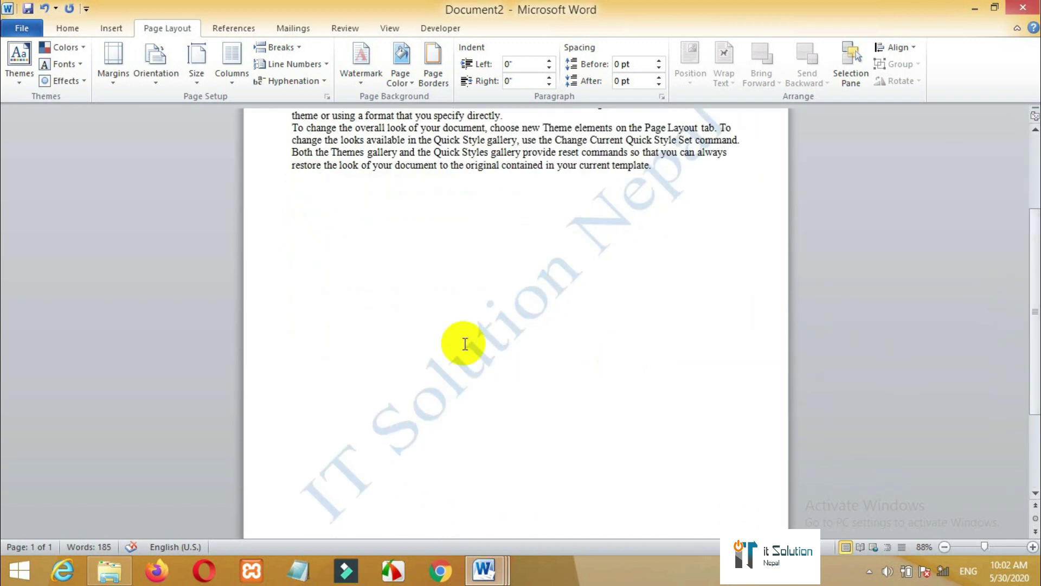
{"action": "double_click", "coordinate": [507, 326]}
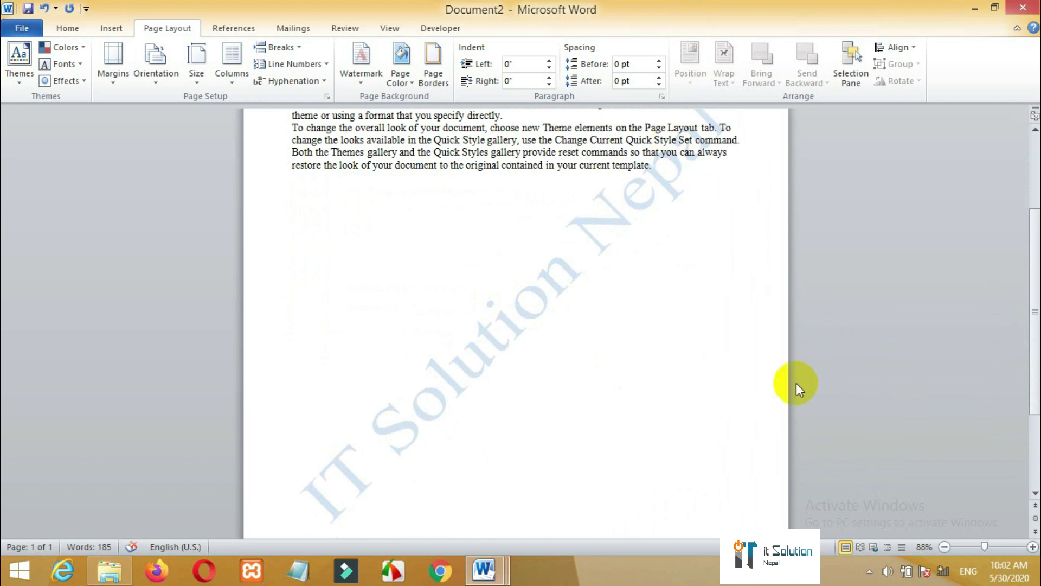
{"action": "left_click_drag", "start_coordinate": [1030, 379], "coordinate": [1025, 307]}
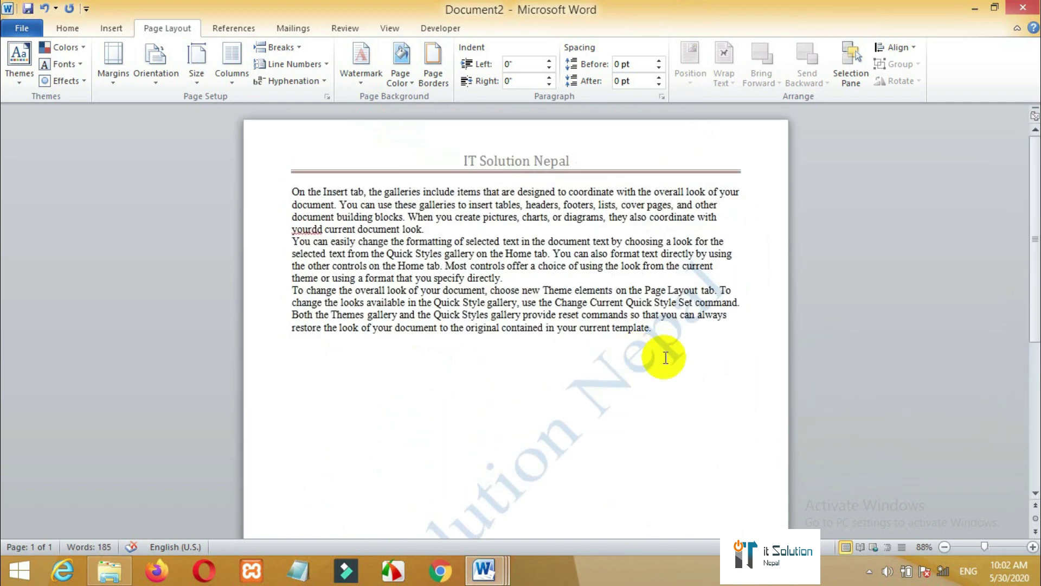
{"action": "left_click", "coordinate": [412, 83]}
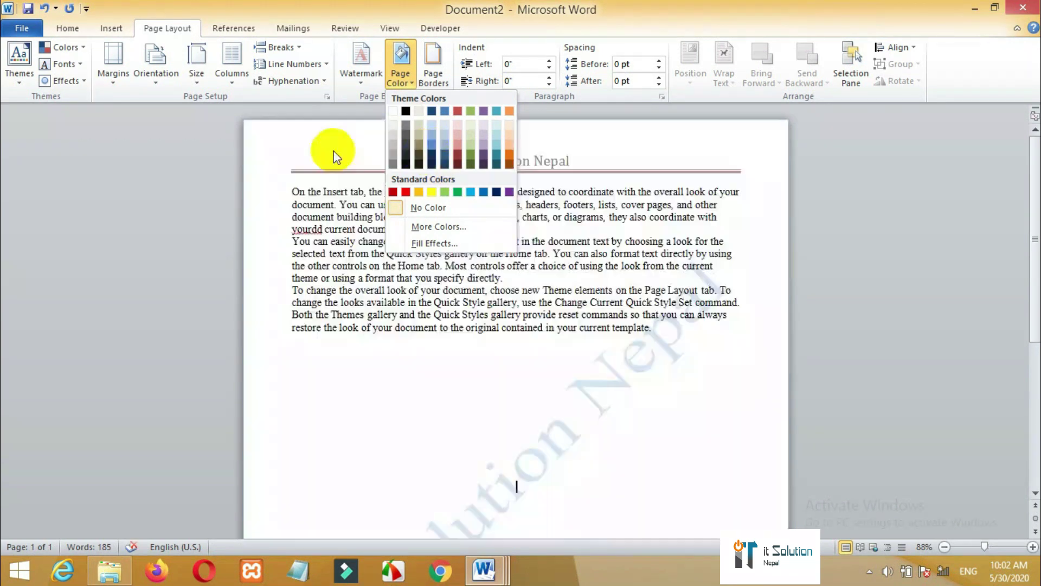
{"action": "left_click", "coordinate": [319, 154]}
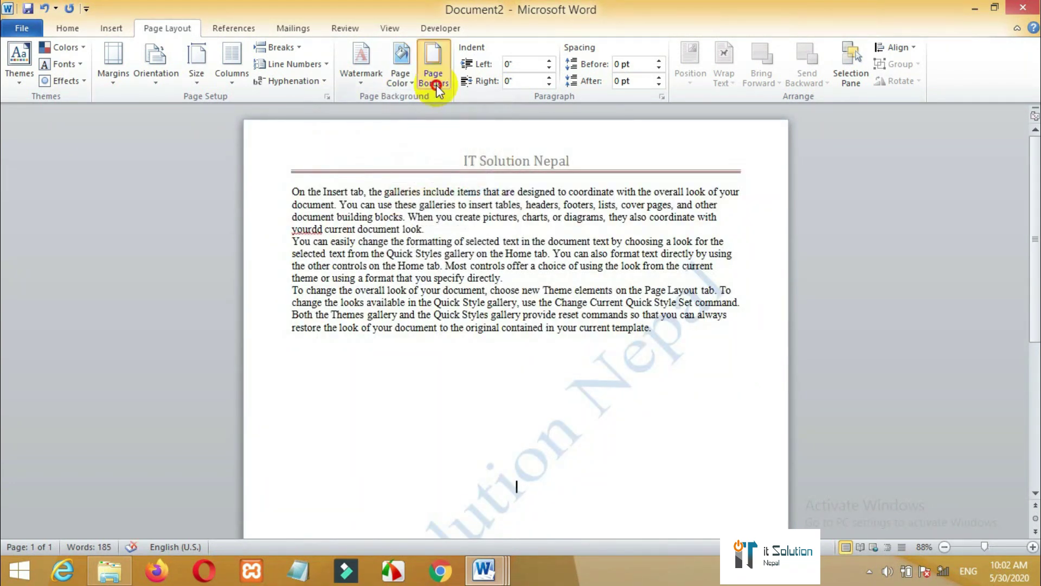
- Apply a black-and-white patterned art page border to the whole document
{"action": "left_click", "coordinate": [436, 85]}
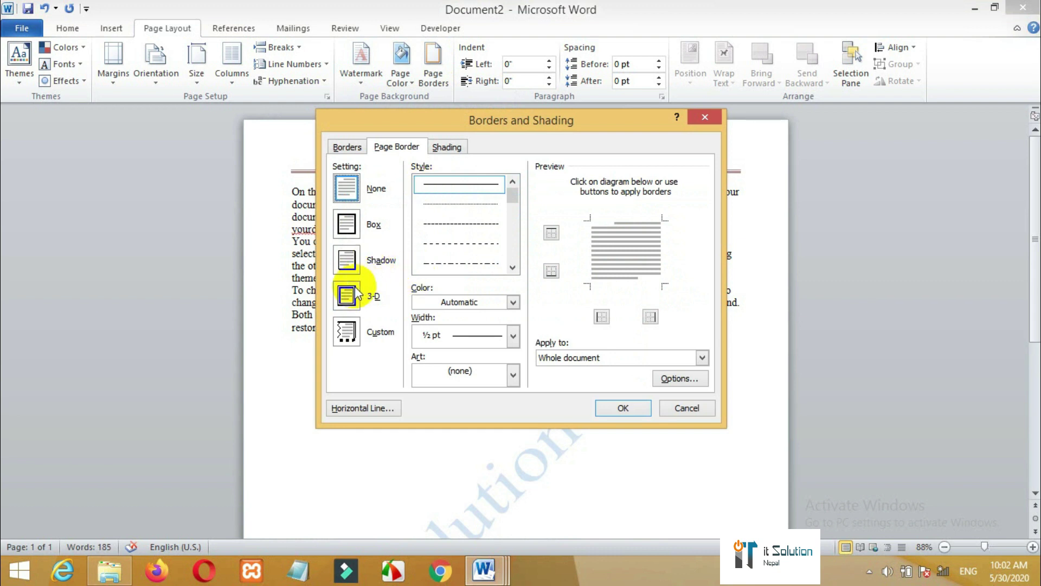
{"action": "left_click", "coordinate": [352, 148]}
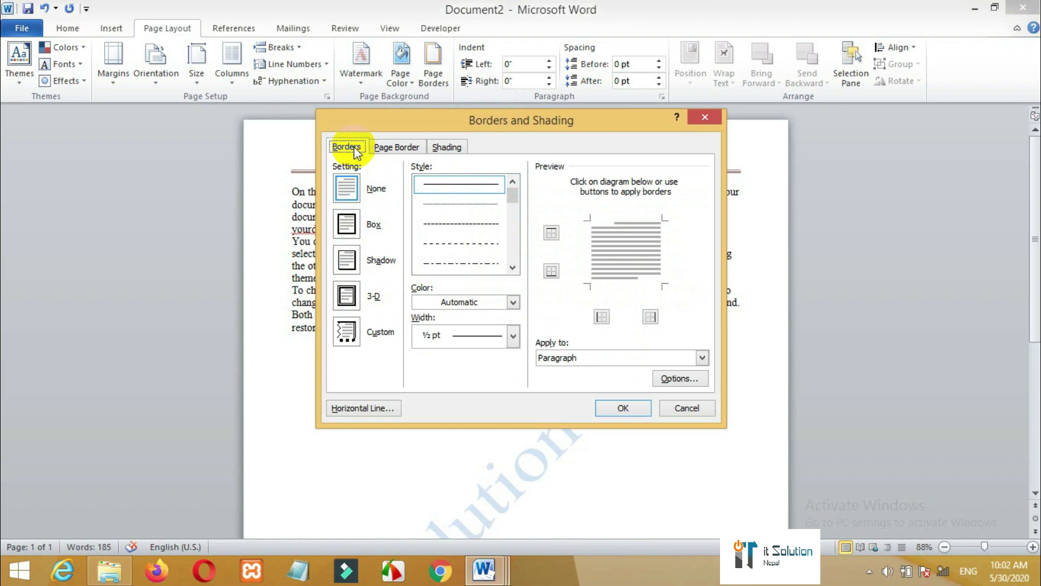
{"action": "left_click", "coordinate": [403, 146]}
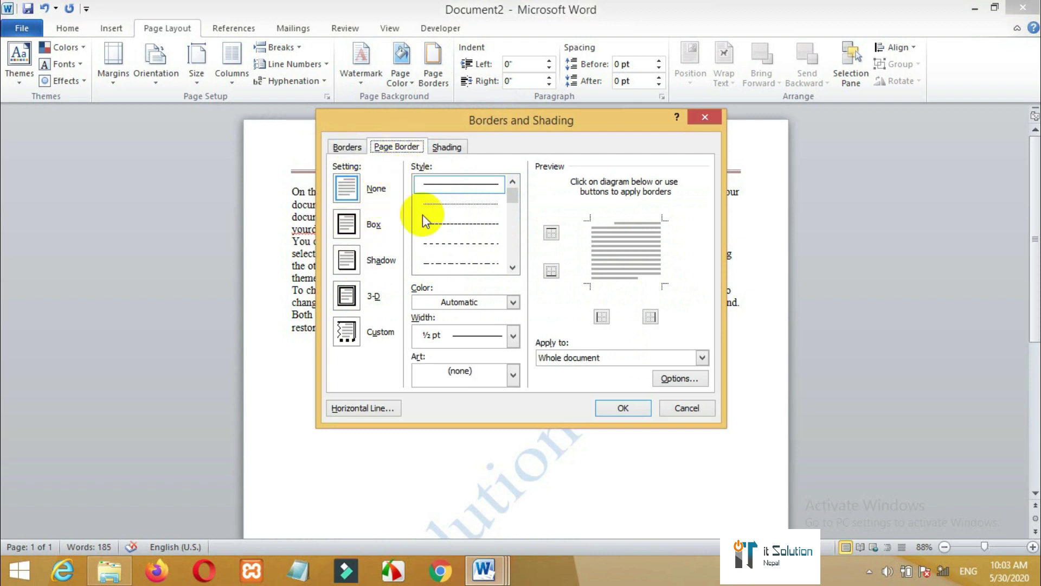
{"action": "left_click", "coordinate": [512, 336]}
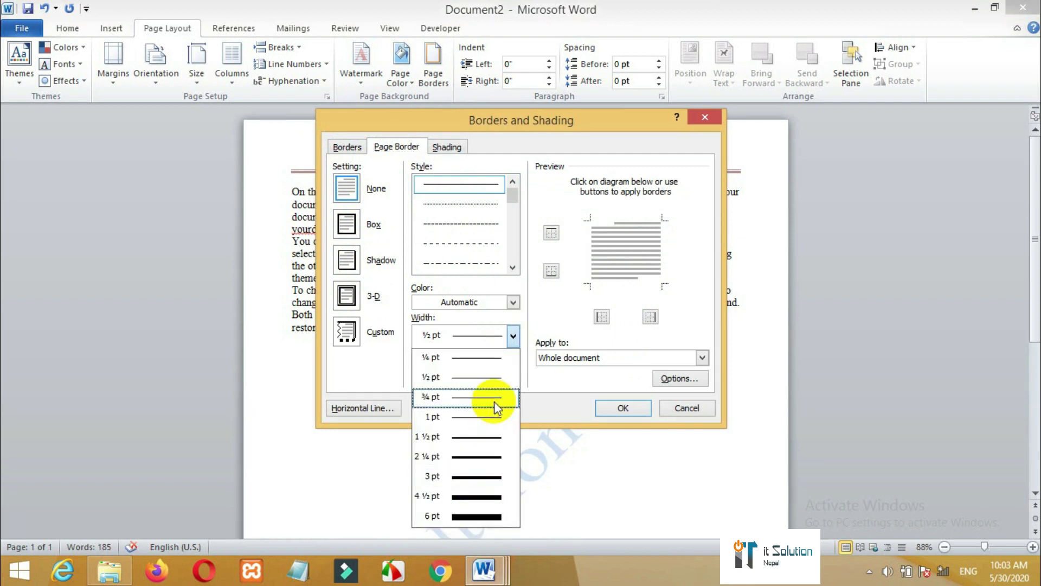
{"action": "left_click", "coordinate": [475, 438]}
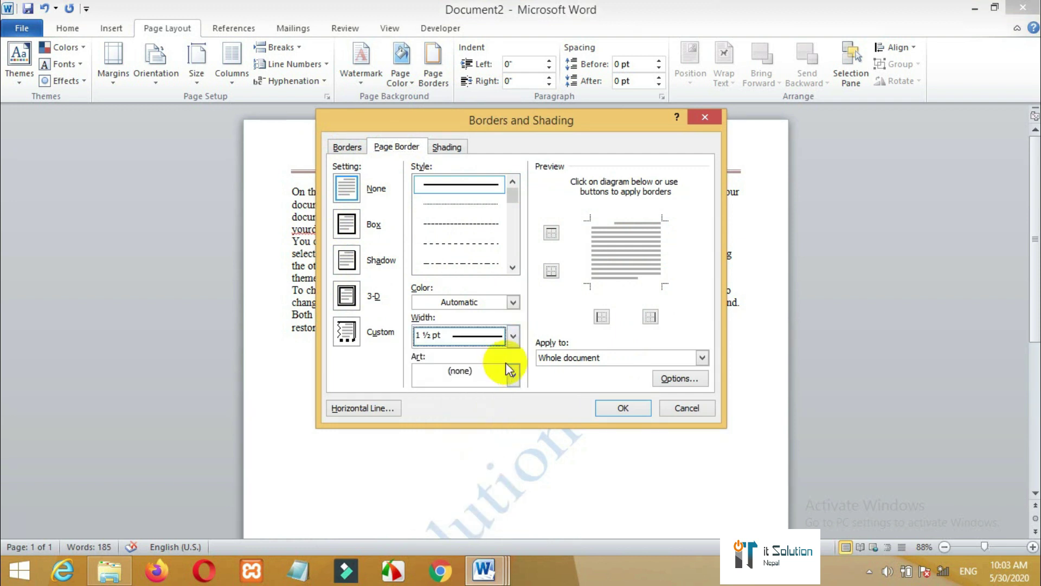
{"action": "left_click", "coordinate": [513, 372]}
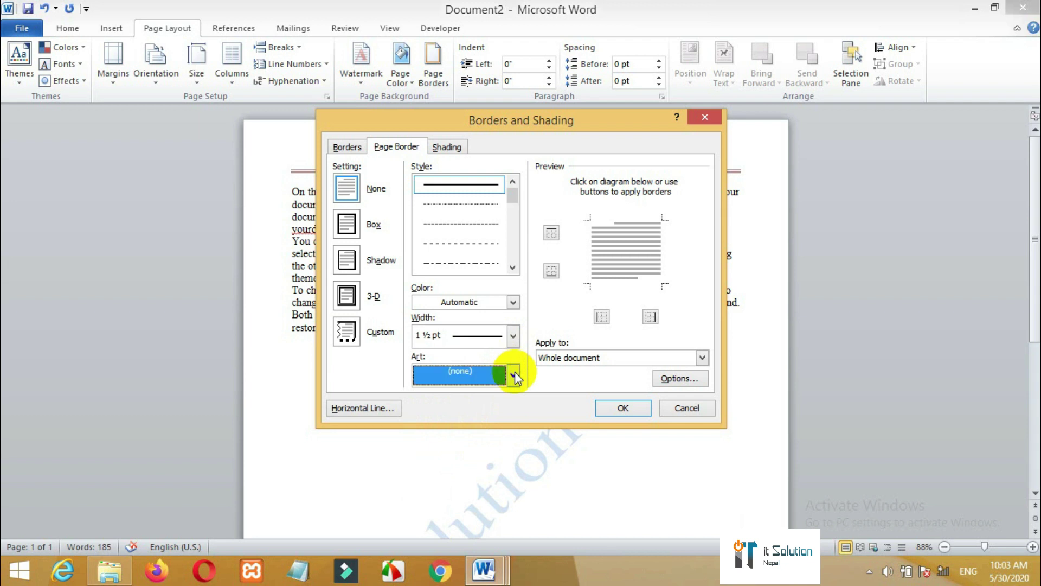
{"action": "left_click", "coordinate": [512, 377]}
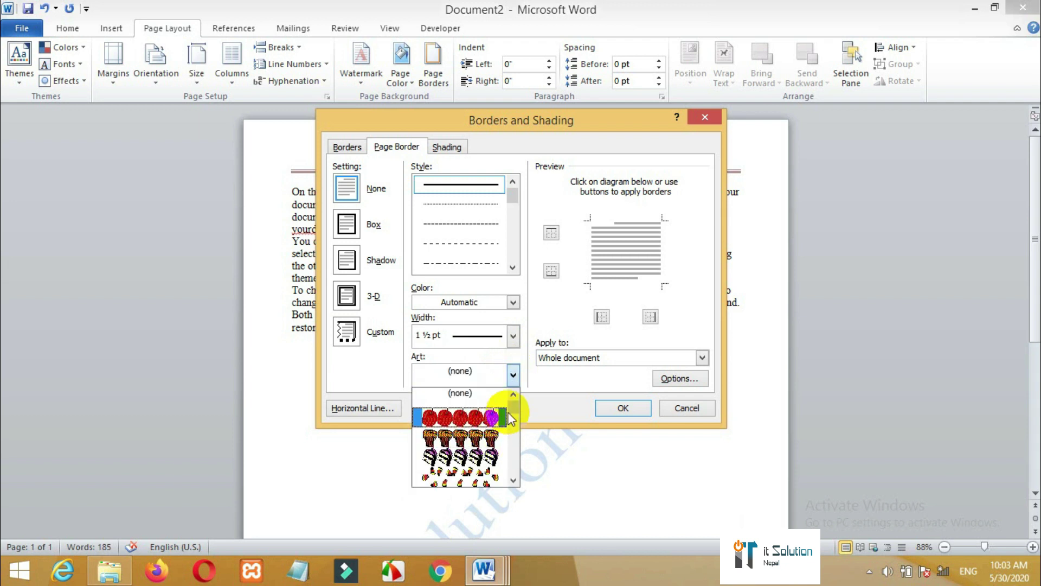
{"action": "left_click_drag", "start_coordinate": [512, 411], "coordinate": [517, 448]}
{"action": "left_click", "coordinate": [483, 456]}
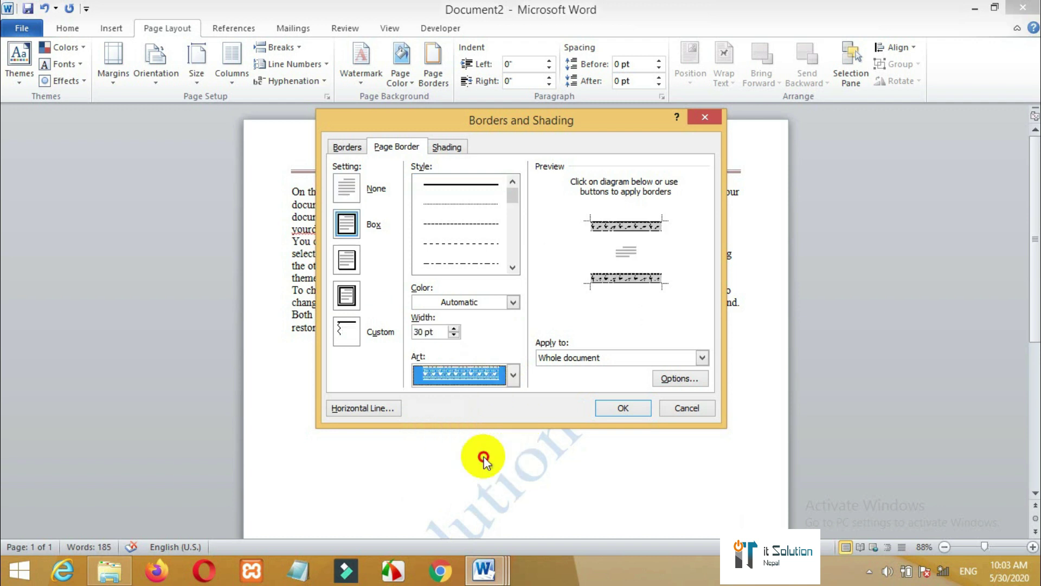
{"action": "left_click", "coordinate": [621, 408]}
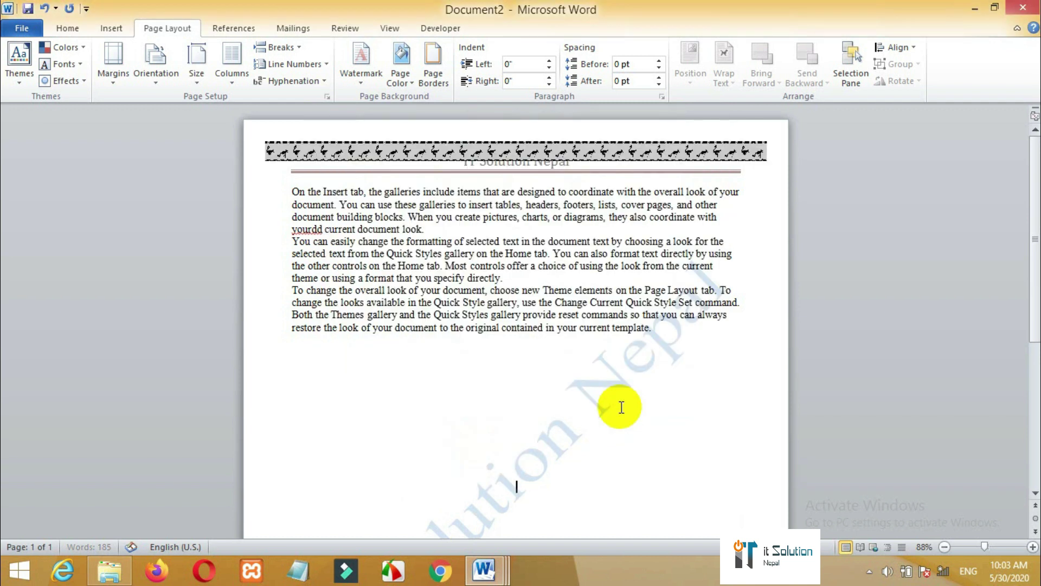
- Reopen the Borders and Shading page border settings
{"action": "left_click_drag", "start_coordinate": [1033, 273], "coordinate": [1032, 209]}
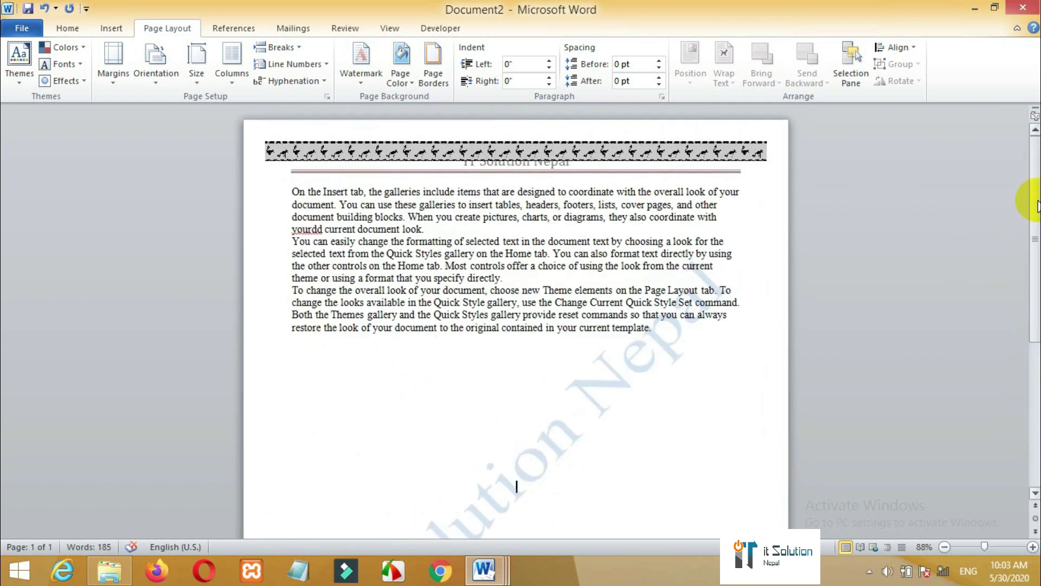
{"action": "left_click", "coordinate": [449, 80]}
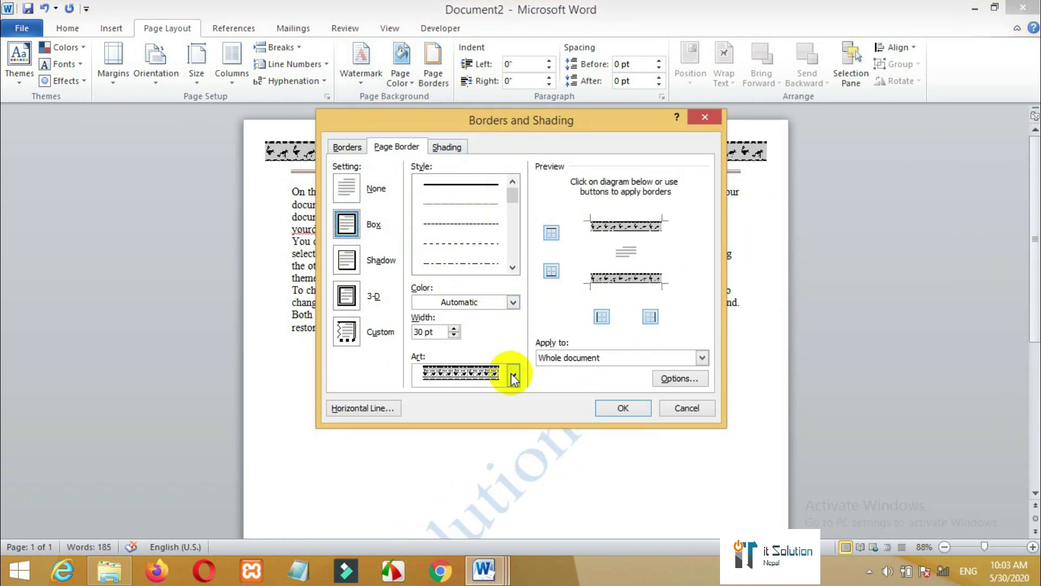
- Replace the art border with a 24 pt knotwork pattern on all four sides
{"action": "left_click", "coordinate": [552, 272]}
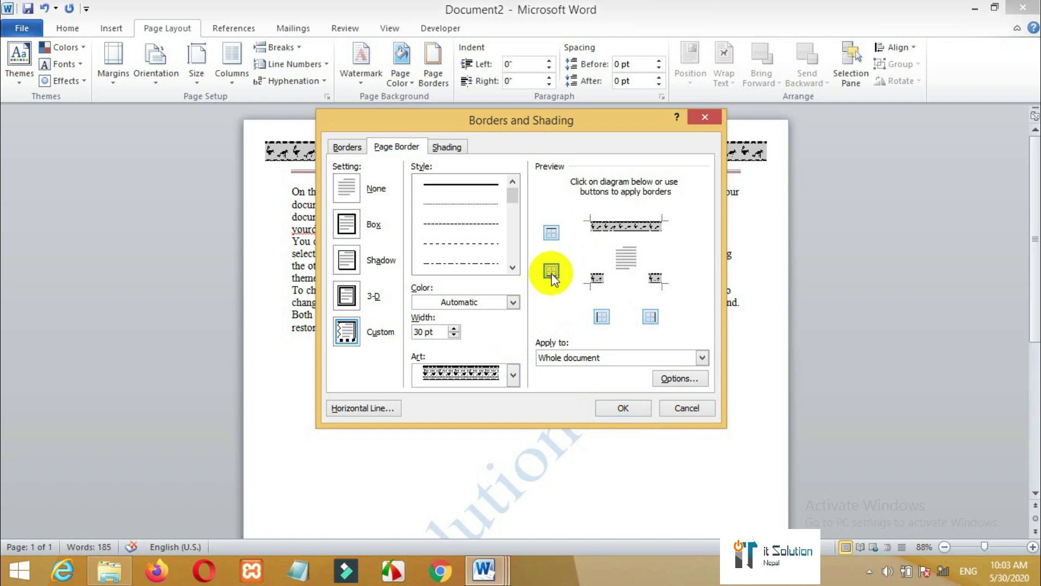
{"action": "left_click", "coordinate": [552, 273]}
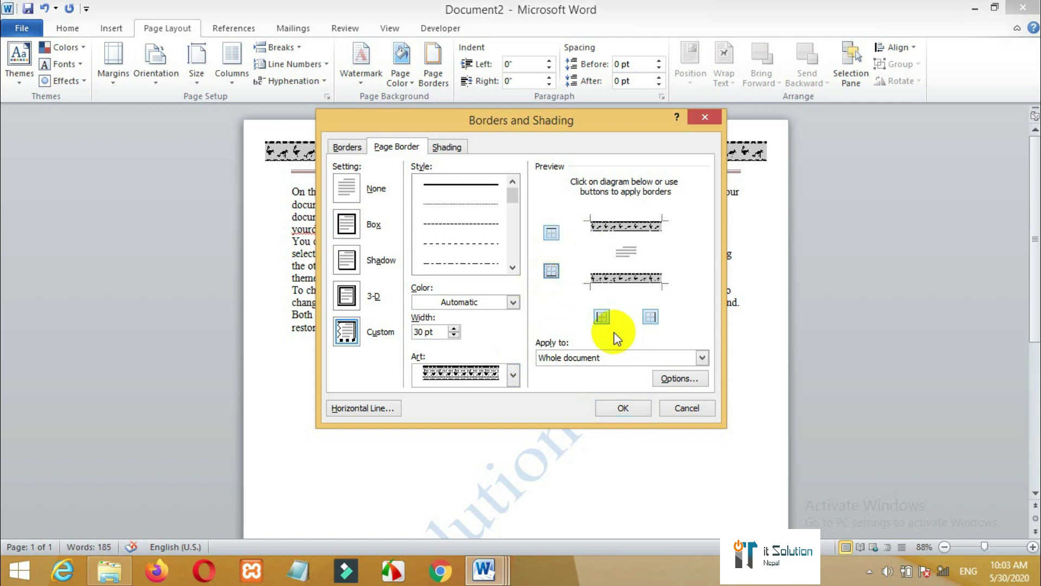
{"action": "left_click", "coordinate": [600, 316]}
{"action": "left_click", "coordinate": [653, 320]}
{"action": "left_click", "coordinate": [652, 320]}
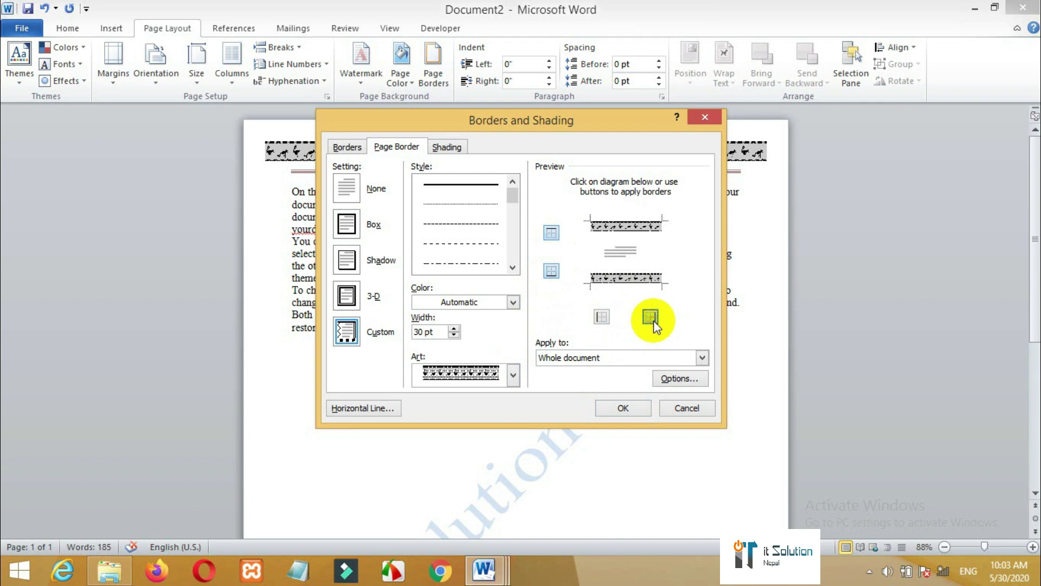
{"action": "left_click", "coordinate": [513, 374]}
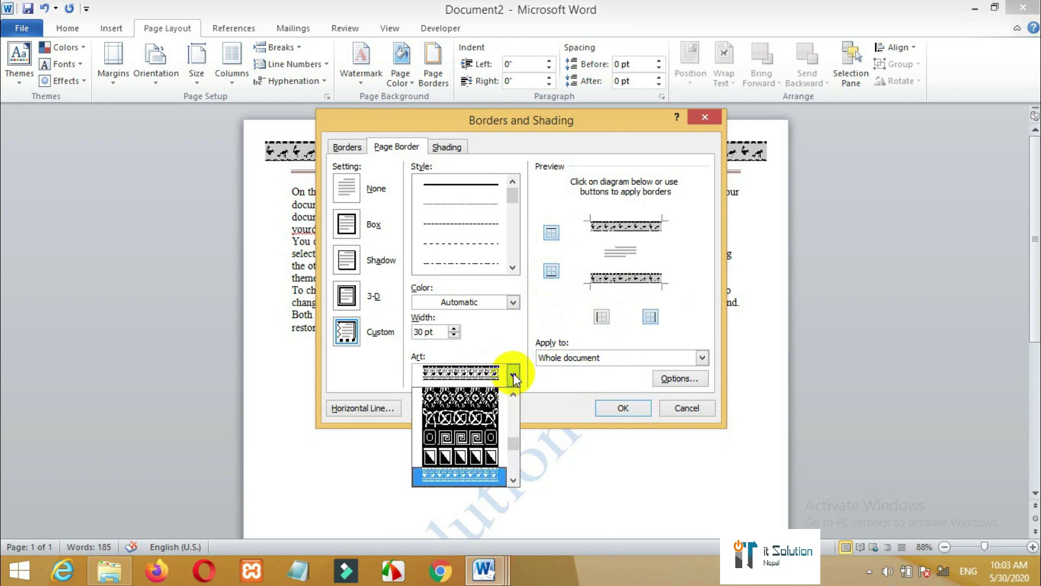
{"action": "left_click", "coordinate": [489, 415]}
{"action": "left_click", "coordinate": [599, 317]}
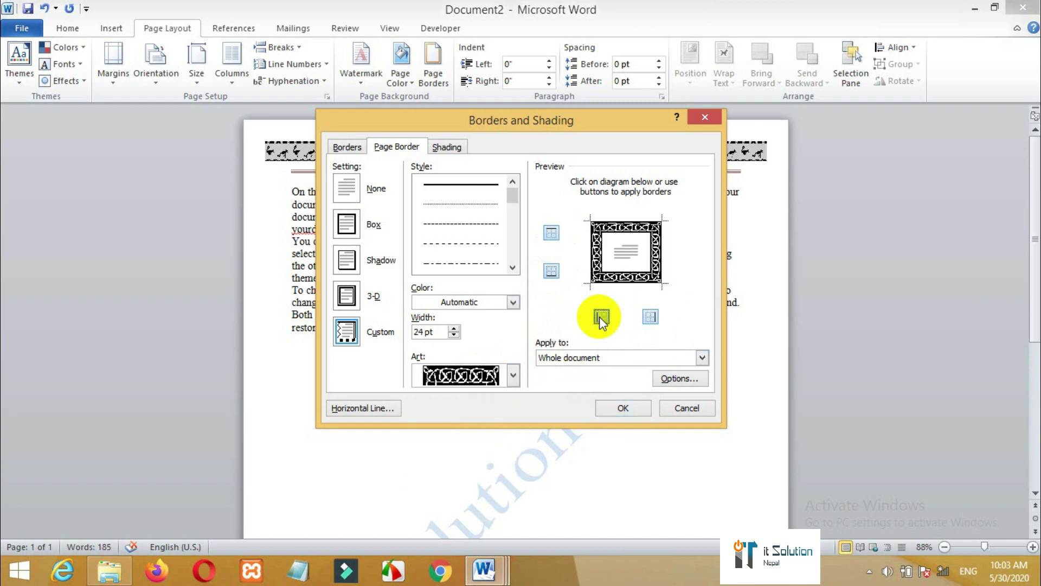
{"action": "left_click", "coordinate": [514, 374]}
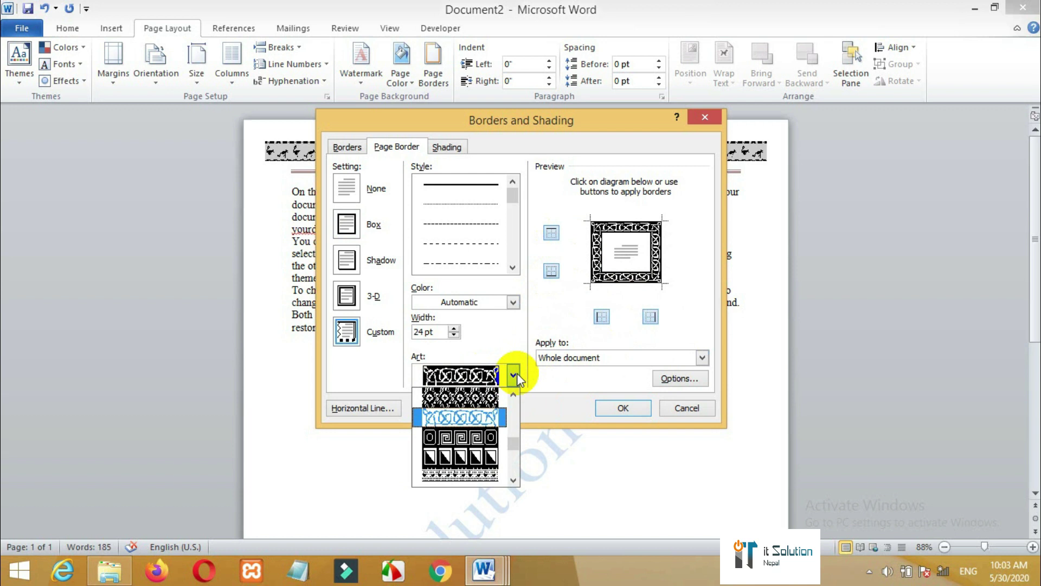
{"action": "left_click", "coordinate": [603, 376]}
{"action": "left_click", "coordinate": [622, 409]}
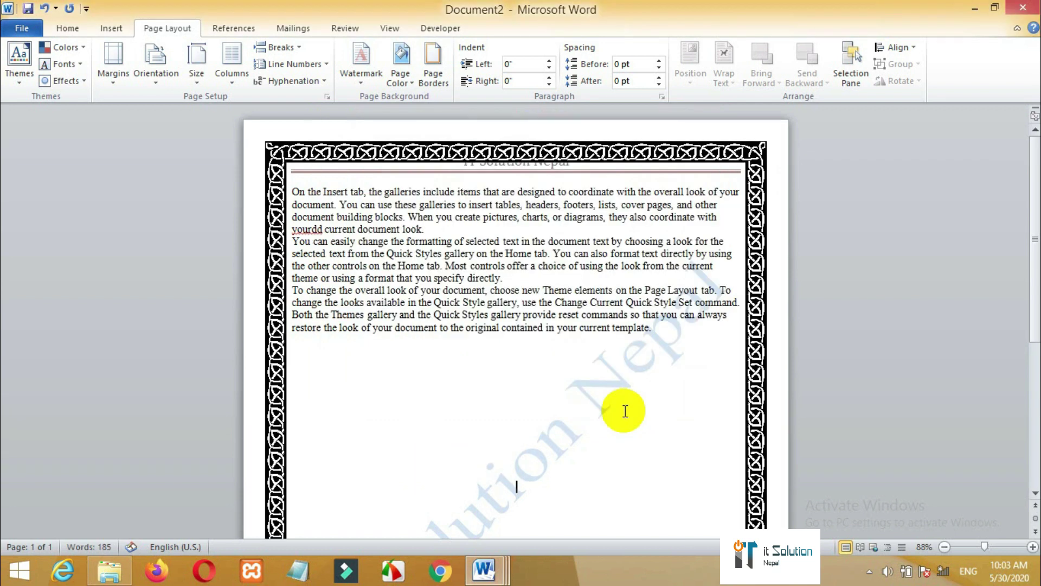
{"action": "scroll", "coordinate": [1007, 413], "scroll_direction": "down", "scroll_amount": 5}
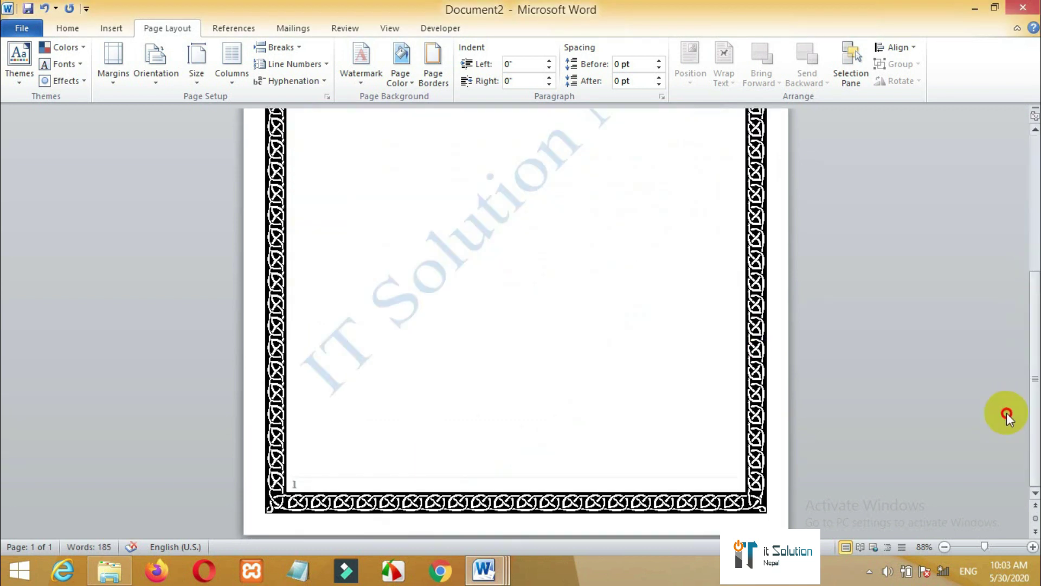
{"action": "scroll", "coordinate": [1021, 347], "scroll_direction": "up", "scroll_amount": 5}
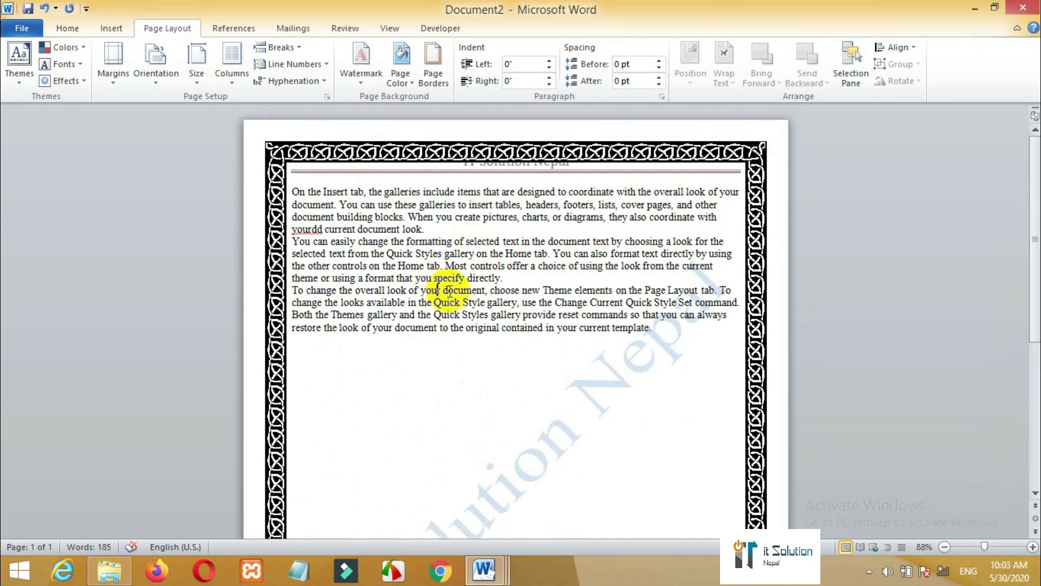
{"action": "double_click", "coordinate": [277, 195]}
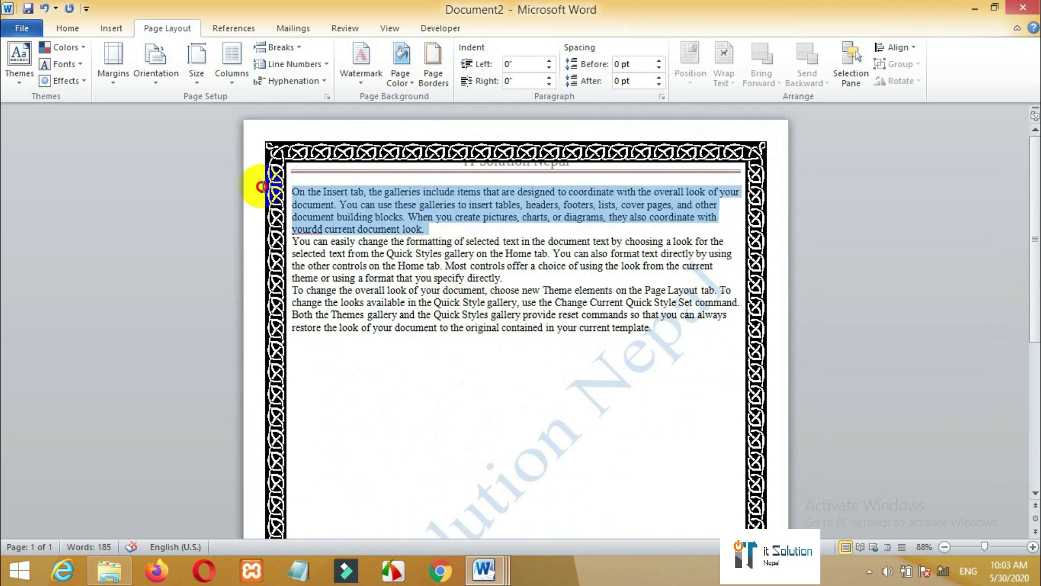
- Set the first paragraph's right indent to -0.1"
{"action": "left_click", "coordinate": [549, 85]}
{"action": "left_click", "coordinate": [549, 84]}
{"action": "left_click", "coordinate": [549, 84]}
{"action": "left_click", "coordinate": [549, 84]}
{"action": "left_click", "coordinate": [550, 84]}
{"action": "left_click", "coordinate": [549, 84]}
{"action": "left_click", "coordinate": [550, 84]}
{"action": "left_click", "coordinate": [550, 85]}
{"action": "left_click", "coordinate": [550, 84]}
{"action": "left_click", "coordinate": [550, 84]}
{"action": "left_click", "coordinate": [549, 84]}
{"action": "left_click", "coordinate": [549, 84]}
{"action": "left_click", "coordinate": [549, 84]}
{"action": "double_click", "coordinate": [550, 77]}
{"action": "double_click", "coordinate": [549, 77]}
{"action": "double_click", "coordinate": [549, 77]}
{"action": "left_click", "coordinate": [550, 77]}
{"action": "double_click", "coordinate": [549, 77]}
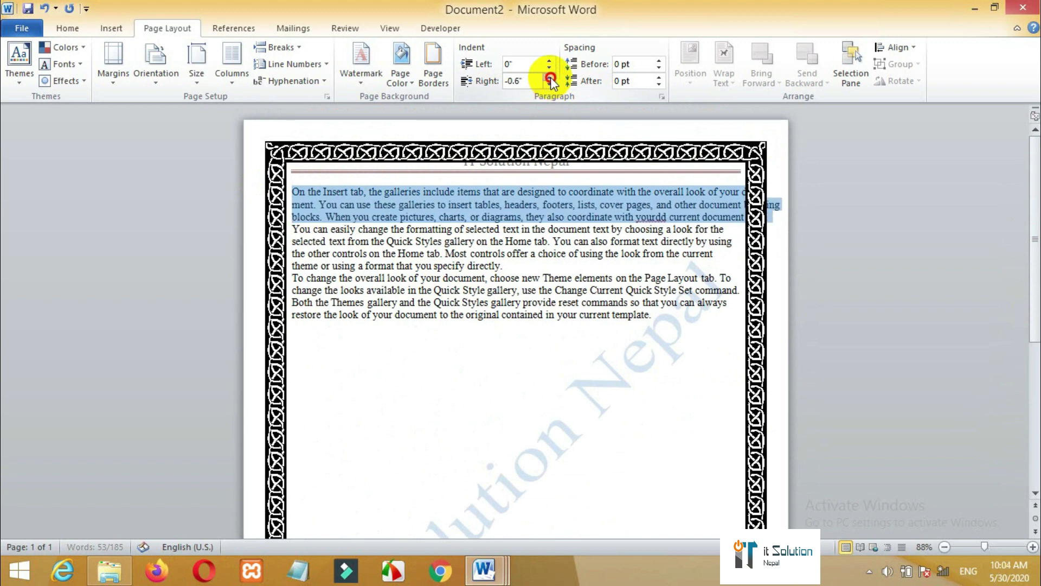
{"action": "double_click", "coordinate": [549, 77]}
{"action": "left_click", "coordinate": [549, 77]}
{"action": "left_click", "coordinate": [550, 77]}
{"action": "left_click", "coordinate": [549, 77]}
- Set the first paragraph's left indent to 0.1"
{"action": "double_click", "coordinate": [549, 67]}
{"action": "double_click", "coordinate": [550, 68]}
{"action": "double_click", "coordinate": [549, 67]}
{"action": "double_click", "coordinate": [550, 68]}
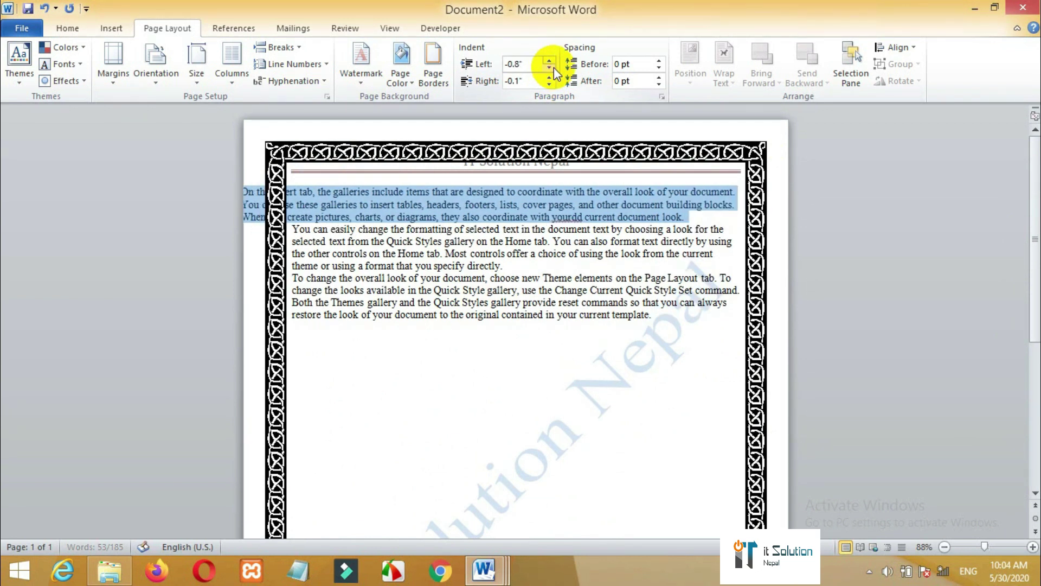
{"action": "double_click", "coordinate": [550, 61]}
{"action": "double_click", "coordinate": [549, 61]}
{"action": "left_click", "coordinate": [549, 61]}
{"action": "double_click", "coordinate": [550, 61]}
{"action": "double_click", "coordinate": [549, 61]}
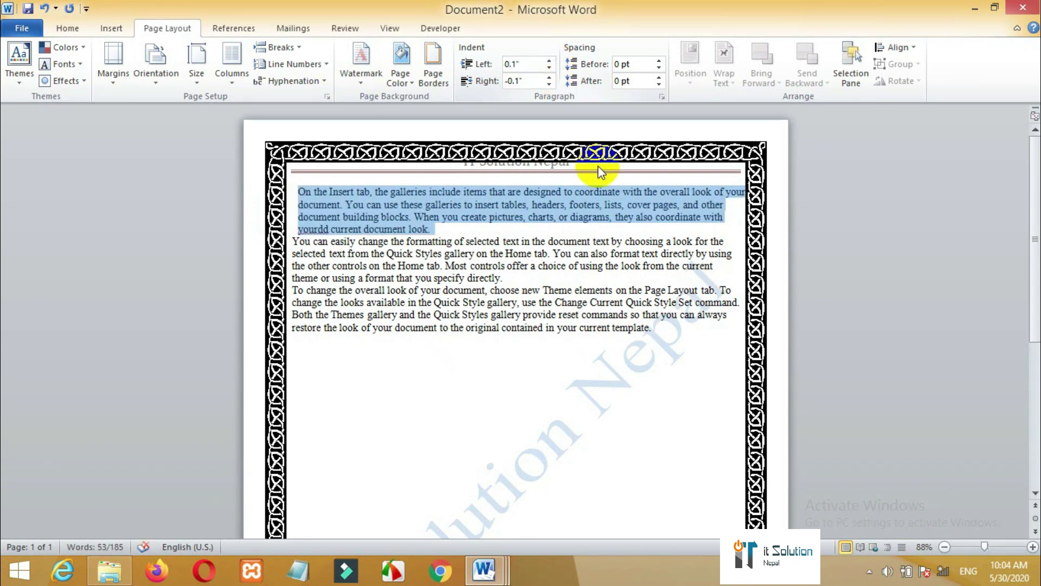
{"action": "left_click_drag", "start_coordinate": [600, 234], "coordinate": [464, 192]}
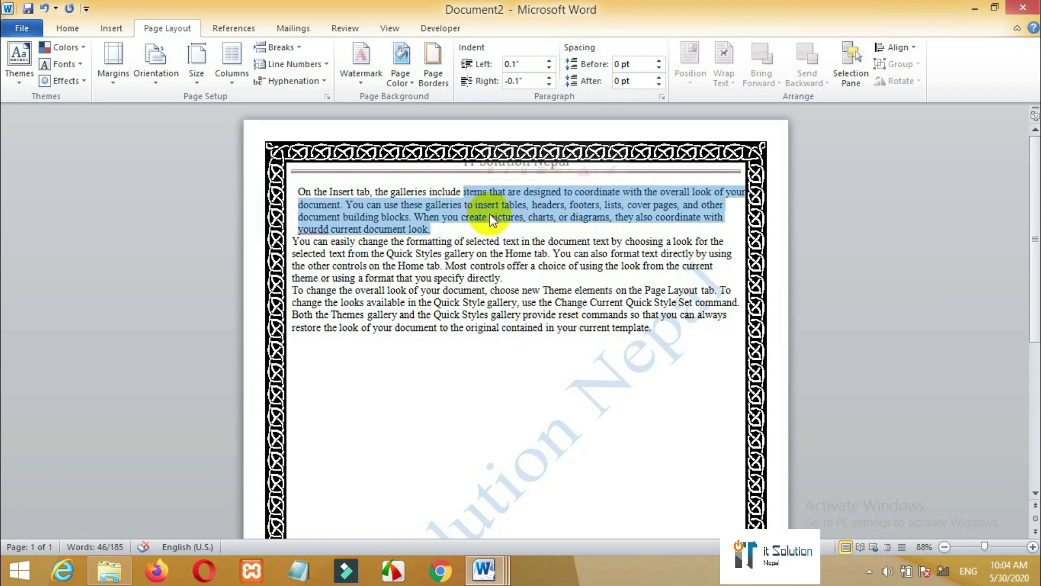
{"action": "left_click", "coordinate": [494, 249]}
{"action": "left_click_drag", "start_coordinate": [503, 277], "coordinate": [427, 205]}
{"action": "left_click", "coordinate": [659, 85]}
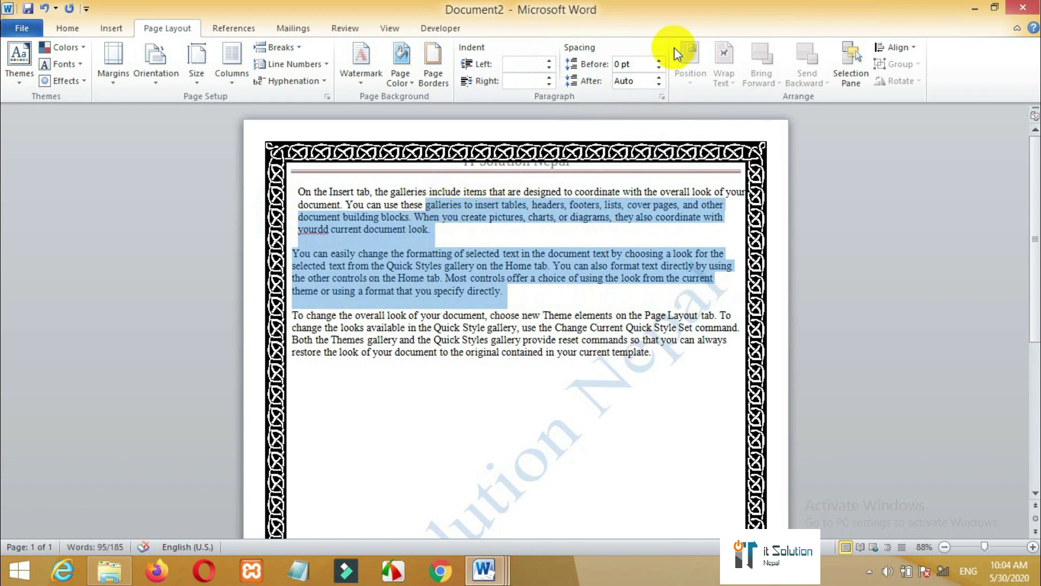
{"action": "left_click", "coordinate": [659, 67]}
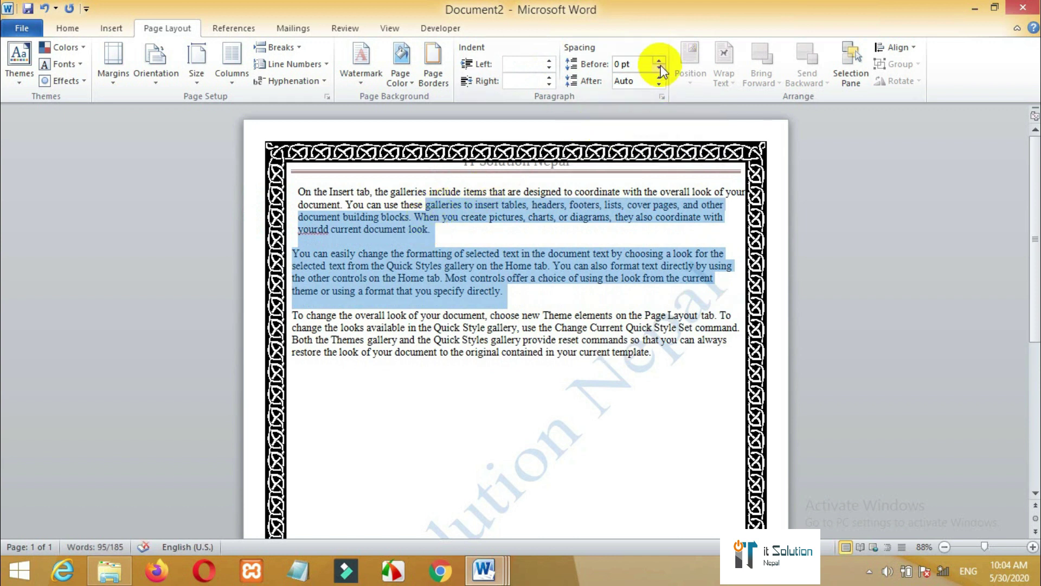
{"action": "left_click", "coordinate": [519, 251]}
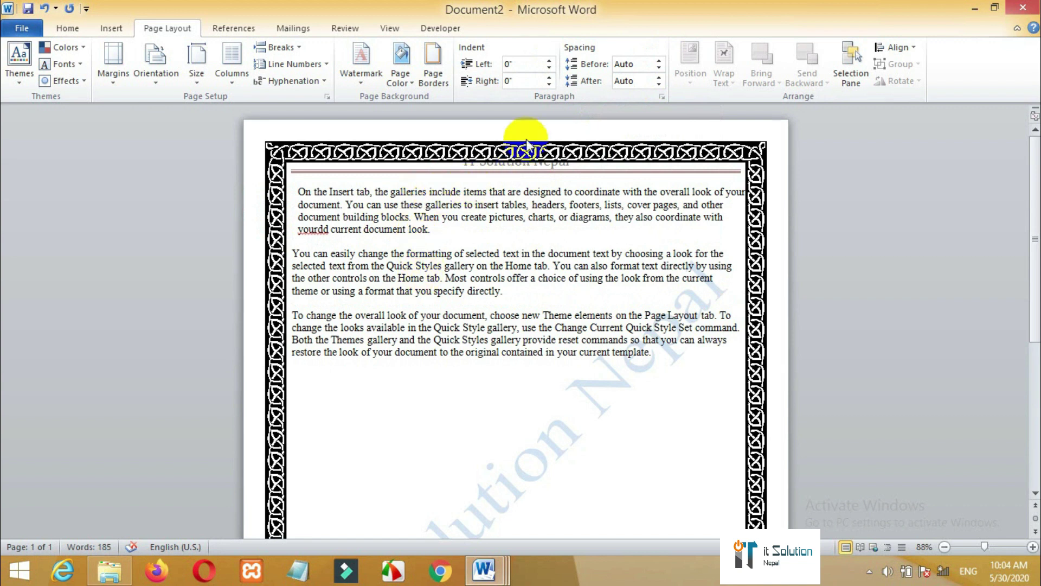
{"action": "left_click_drag", "start_coordinate": [521, 315], "coordinate": [426, 204]}
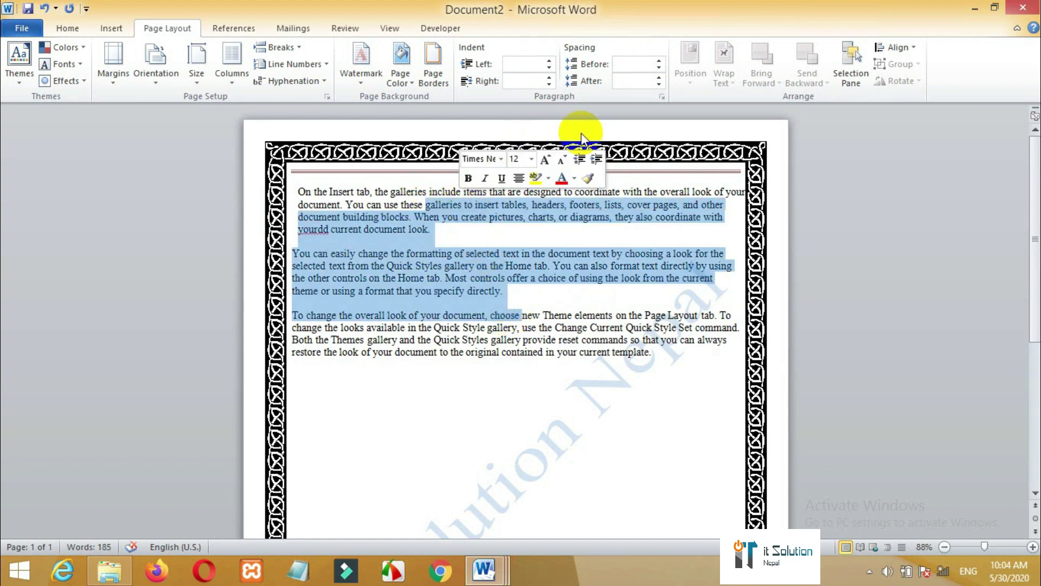
{"action": "left_click", "coordinate": [658, 79]}
{"action": "left_click", "coordinate": [659, 79]}
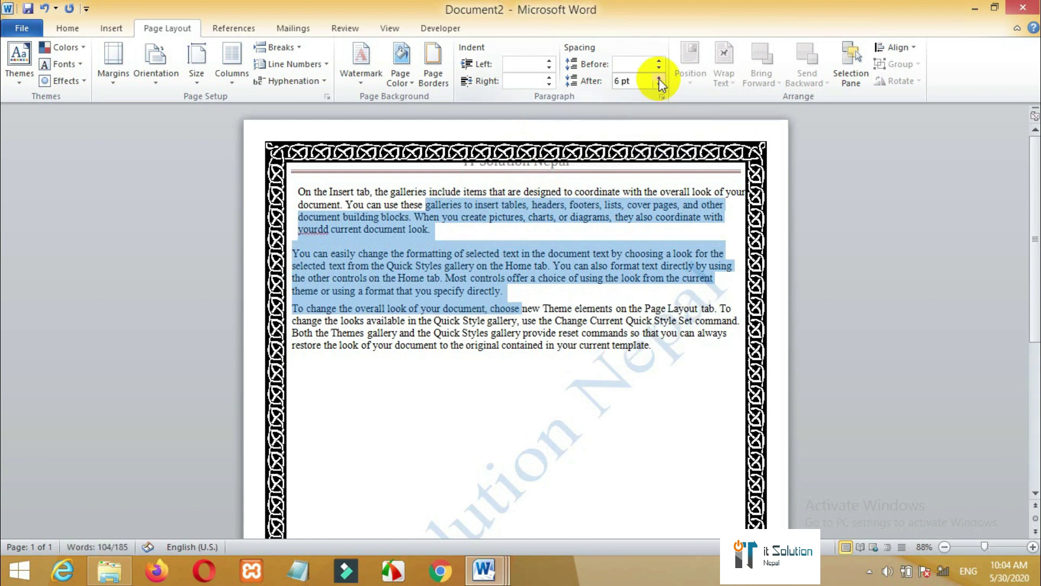
{"action": "left_click", "coordinate": [658, 79]}
{"action": "left_click", "coordinate": [659, 80]}
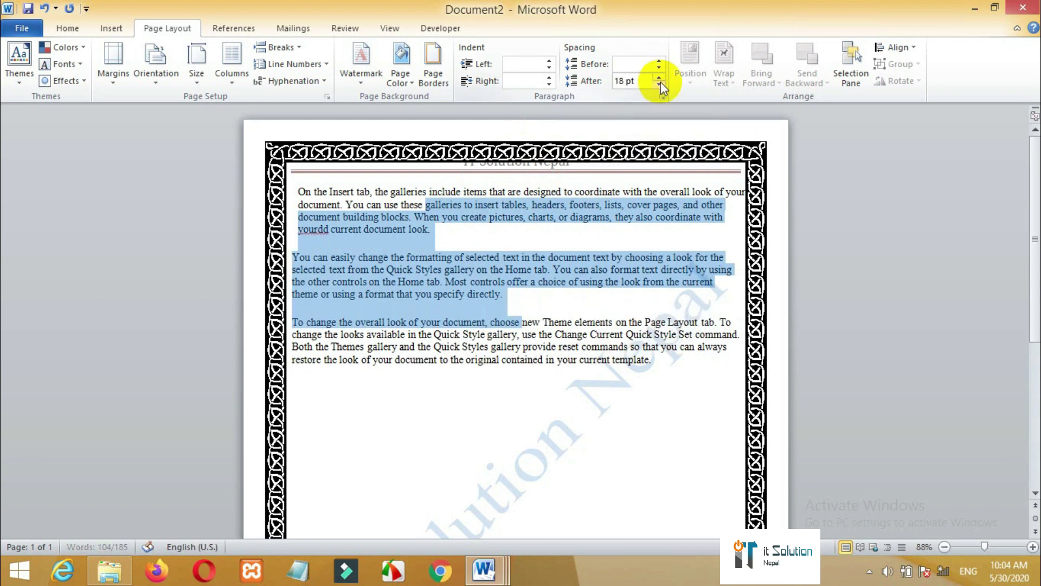
{"action": "left_click", "coordinate": [660, 84]}
{"action": "left_click", "coordinate": [660, 85]}
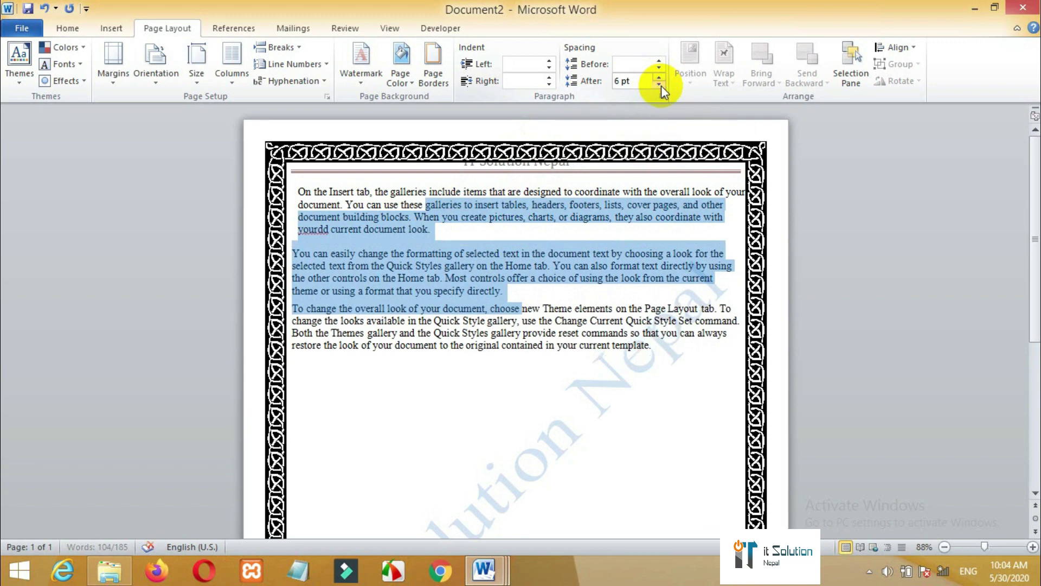
{"action": "left_click", "coordinate": [661, 85]}
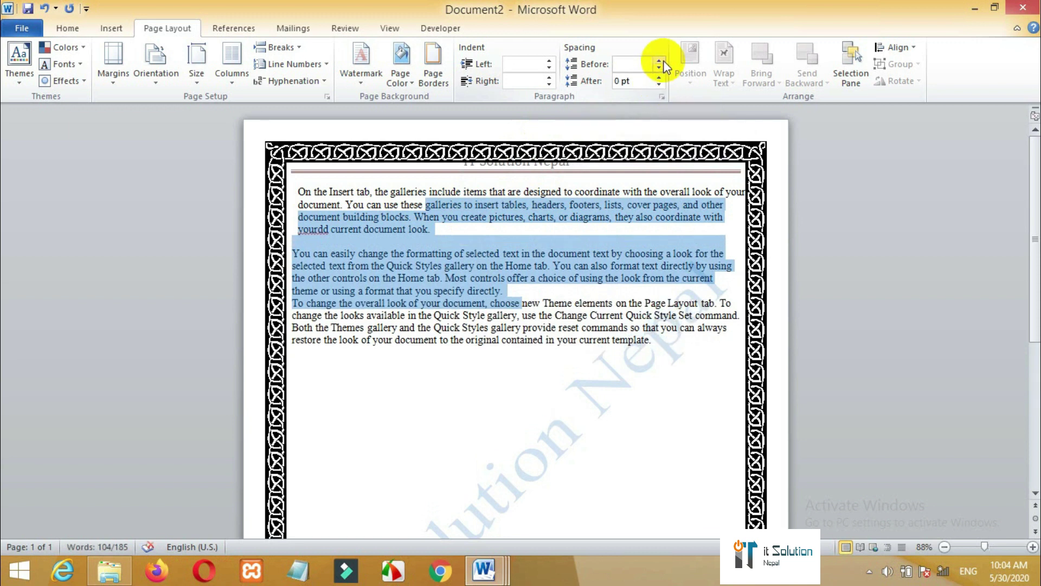
{"action": "left_click", "coordinate": [659, 68]}
{"action": "left_click", "coordinate": [548, 279]}
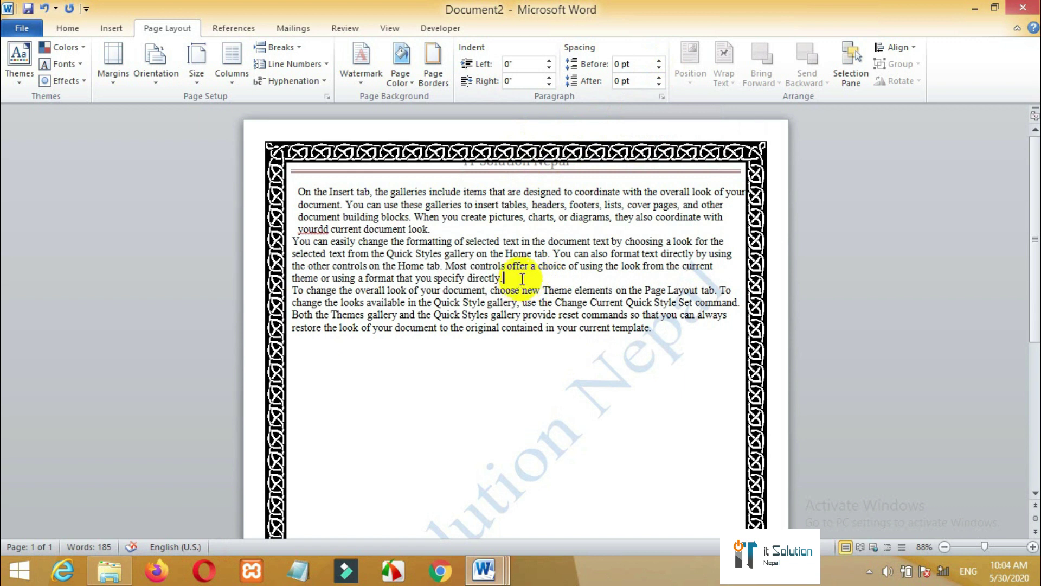
{"action": "double_click", "coordinate": [457, 273]}
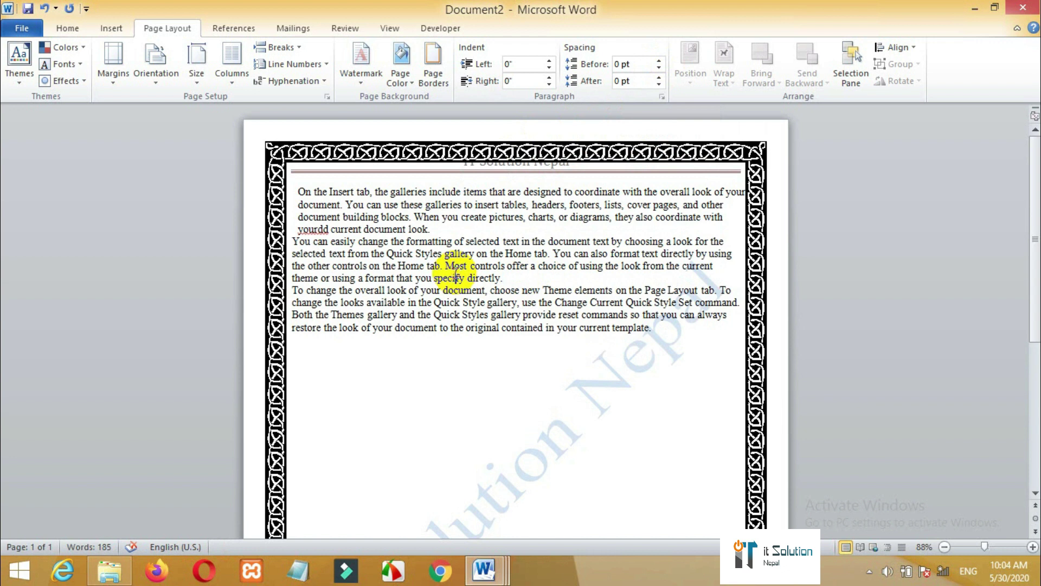
{"action": "left_click", "coordinate": [343, 205]}
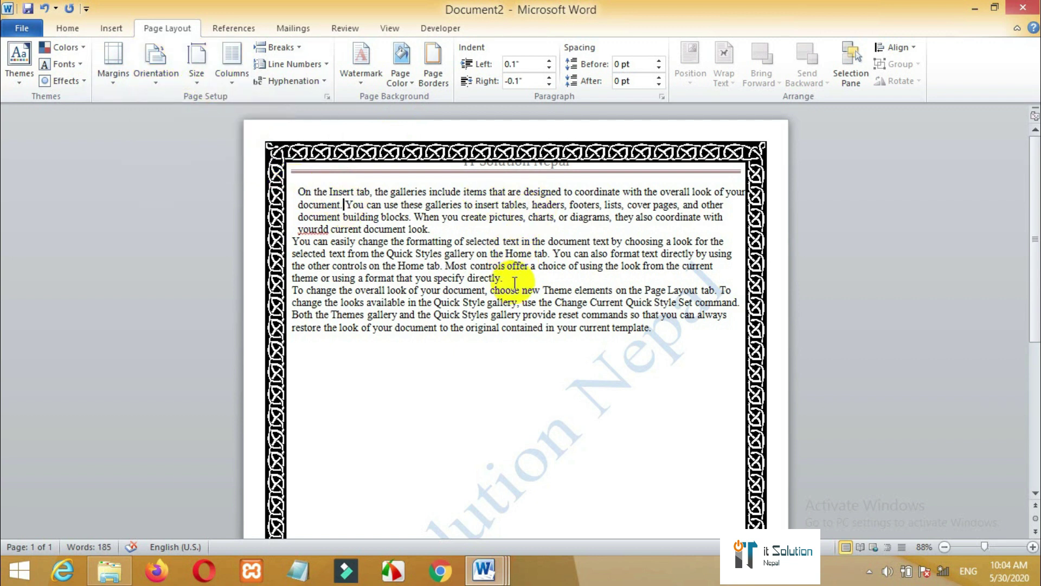
- Select all the body text and format it as three columns
{"action": "left_click_drag", "start_coordinate": [654, 327], "coordinate": [302, 186]}
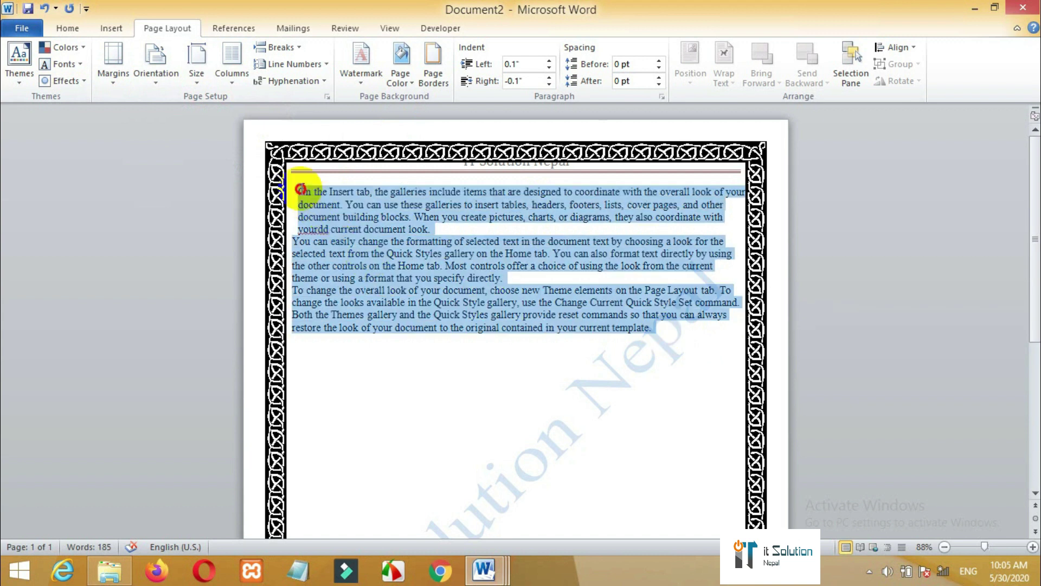
{"action": "left_click", "coordinate": [232, 80]}
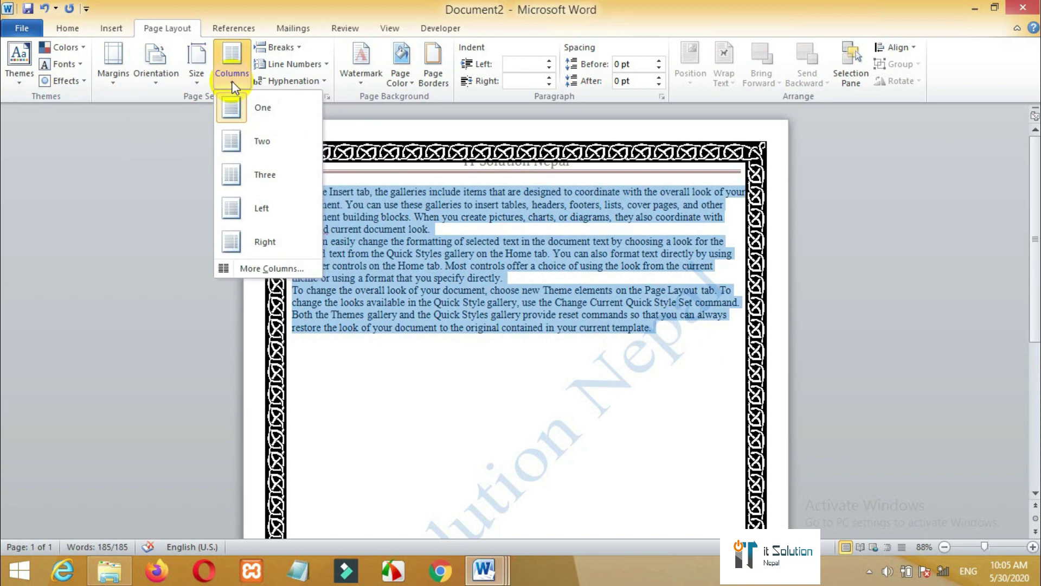
{"action": "left_click", "coordinate": [241, 179]}
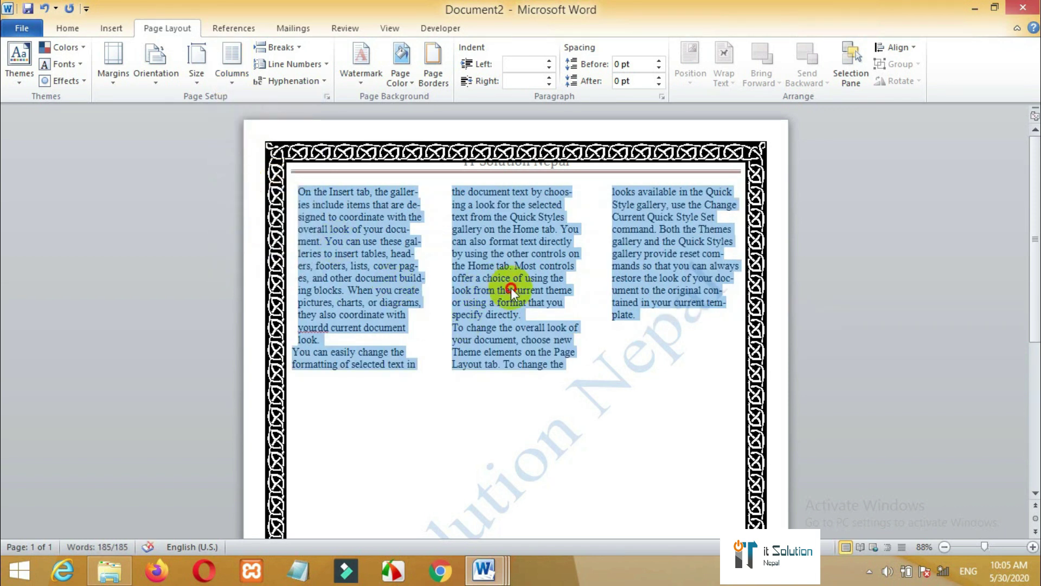
{"action": "left_click", "coordinate": [511, 289]}
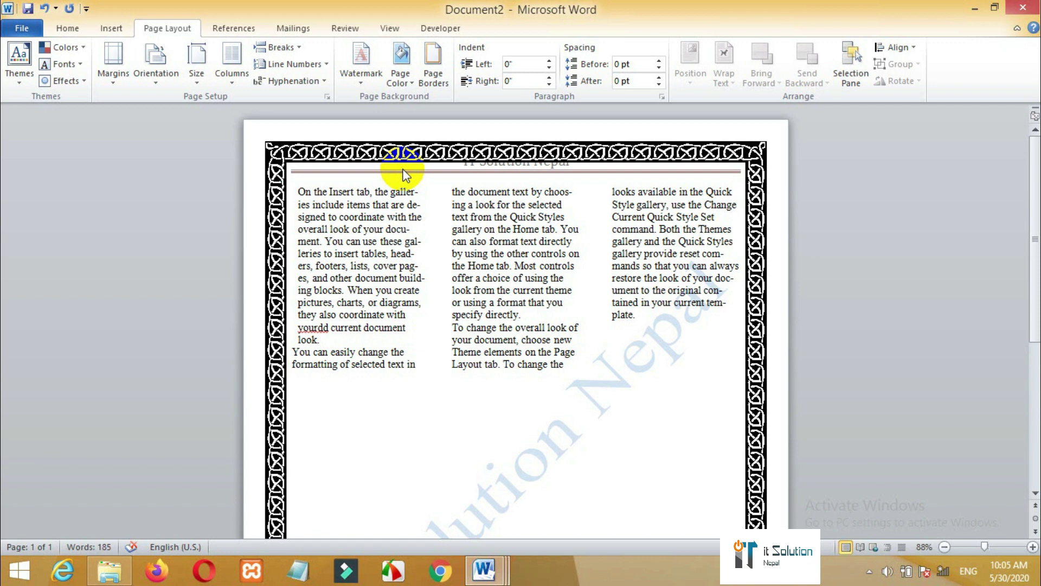
- Select and delete all the body text, leaving 0 words
{"action": "left_click", "coordinate": [236, 32]}
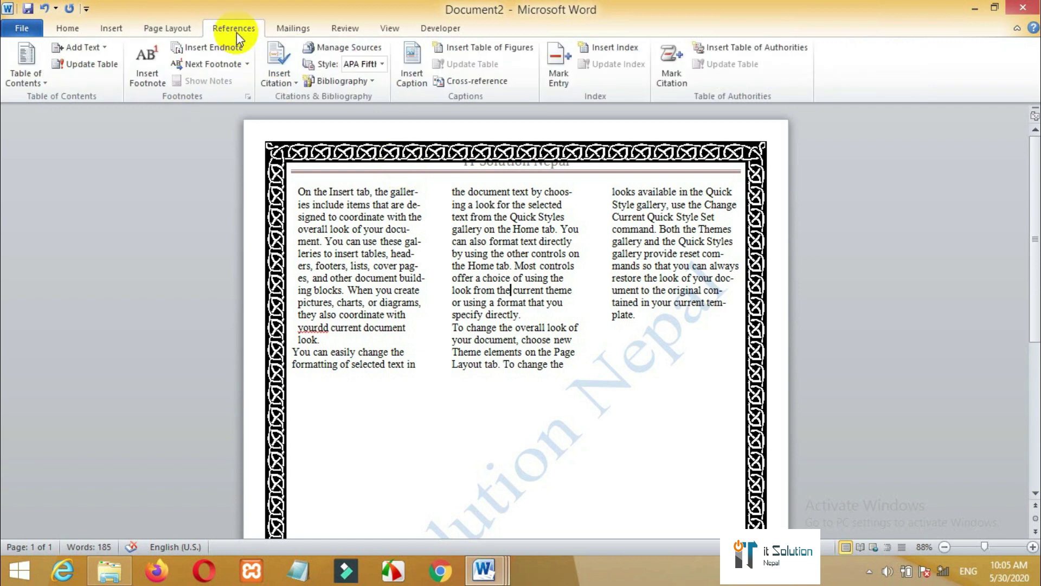
{"action": "left_click", "coordinate": [416, 443]}
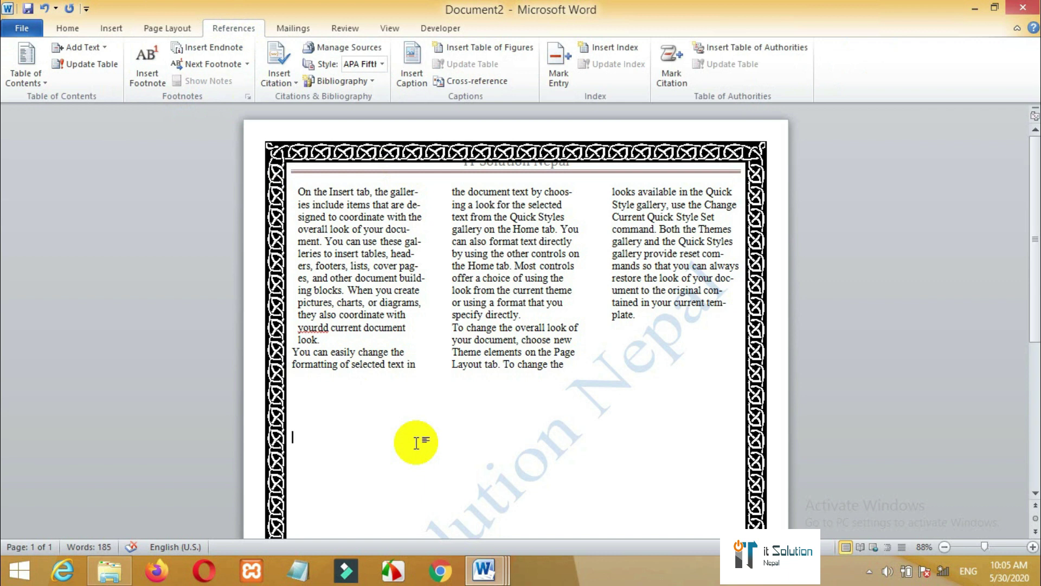
{"action": "key", "text": "ctrl+a"}
{"action": "key", "text": "Delete"}
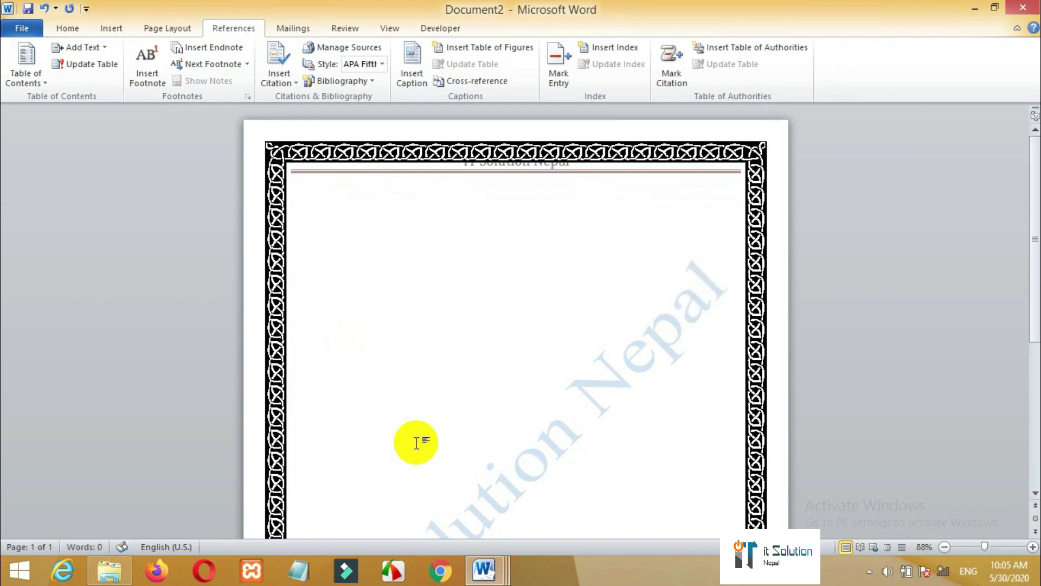
- Enter and exit the header, then reopen the page border settings
{"action": "double_click", "coordinate": [395, 149]}
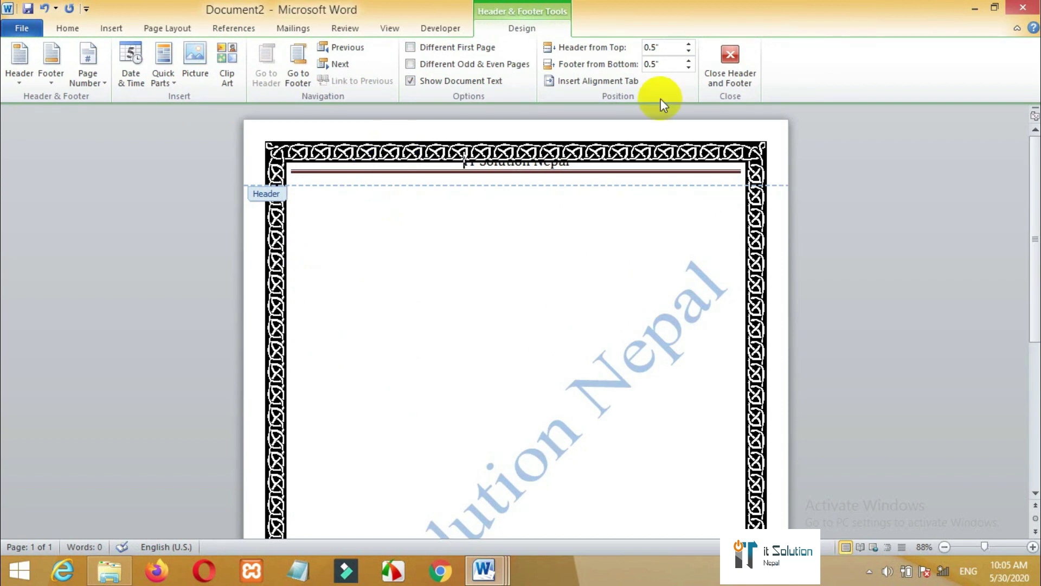
{"action": "left_click", "coordinate": [731, 61]}
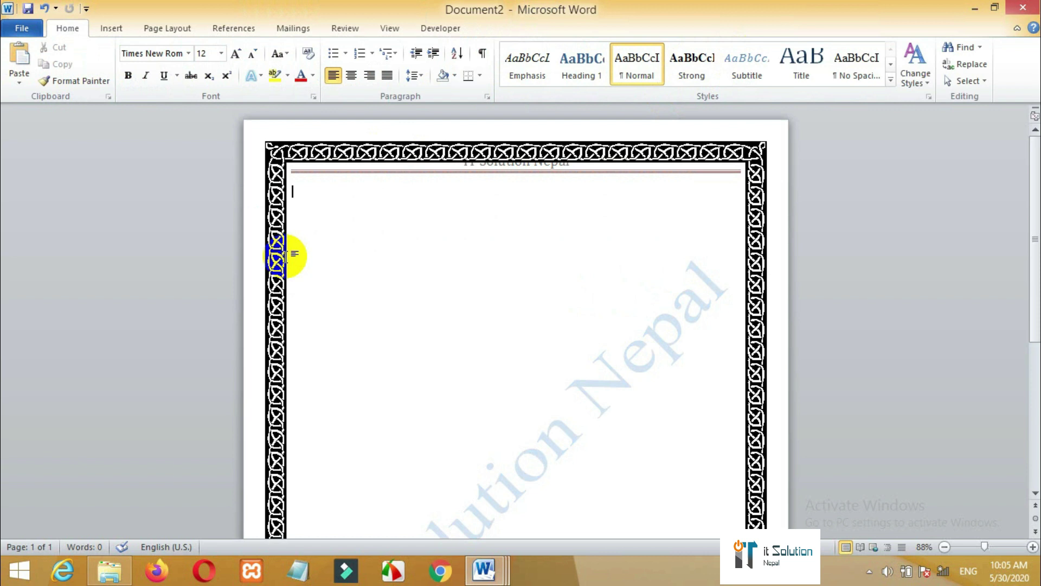
{"action": "left_click", "coordinate": [168, 30]}
{"action": "left_click", "coordinate": [432, 84]}
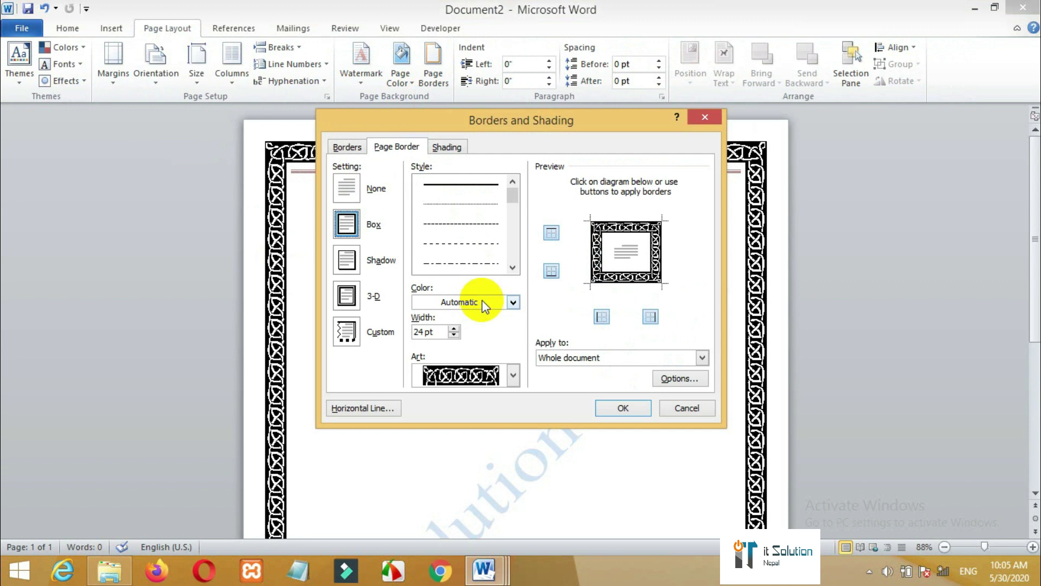
- Set the page border art to (none), leaving a plain thin box line
{"action": "left_click", "coordinate": [512, 376]}
{"action": "left_click_drag", "start_coordinate": [516, 444], "coordinate": [515, 396]}
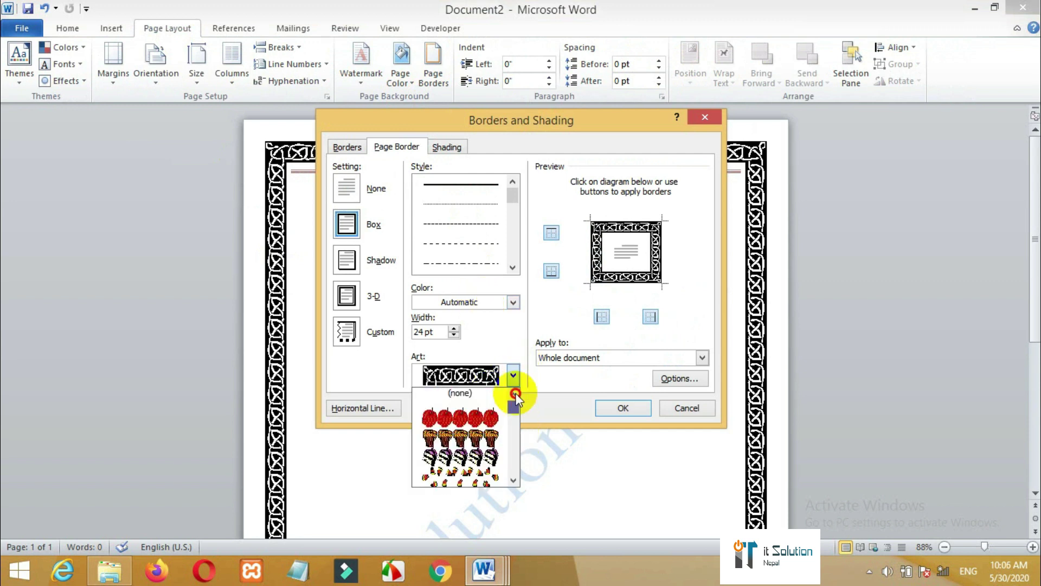
{"action": "left_click", "coordinate": [467, 390]}
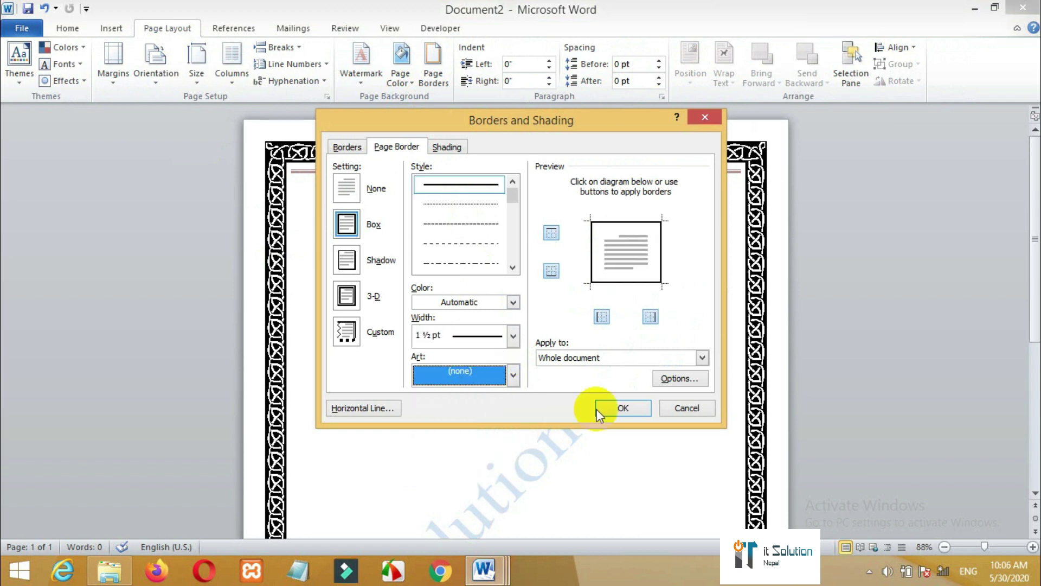
{"action": "left_click", "coordinate": [631, 407]}
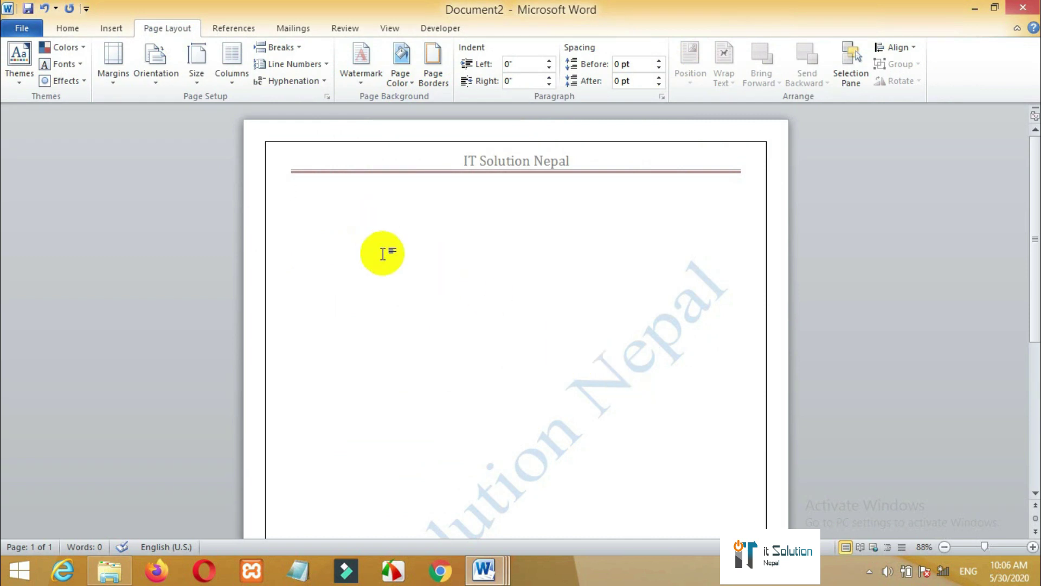
- Generate three sample paragraphs with =rand()
{"action": "type", "text": "=rand("}
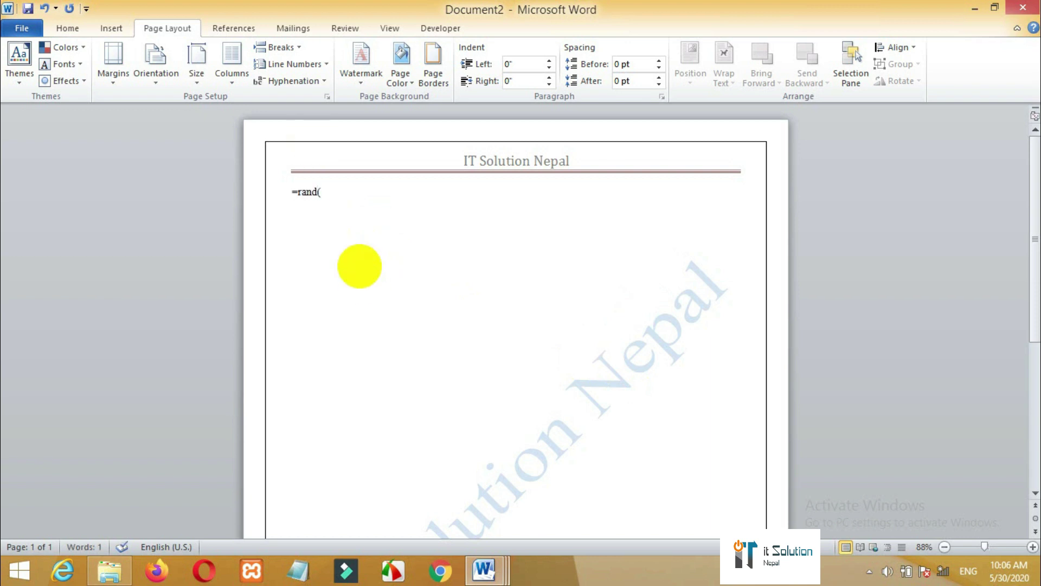
{"action": "type", "text": ")"}
{"action": "key", "text": "Return"}
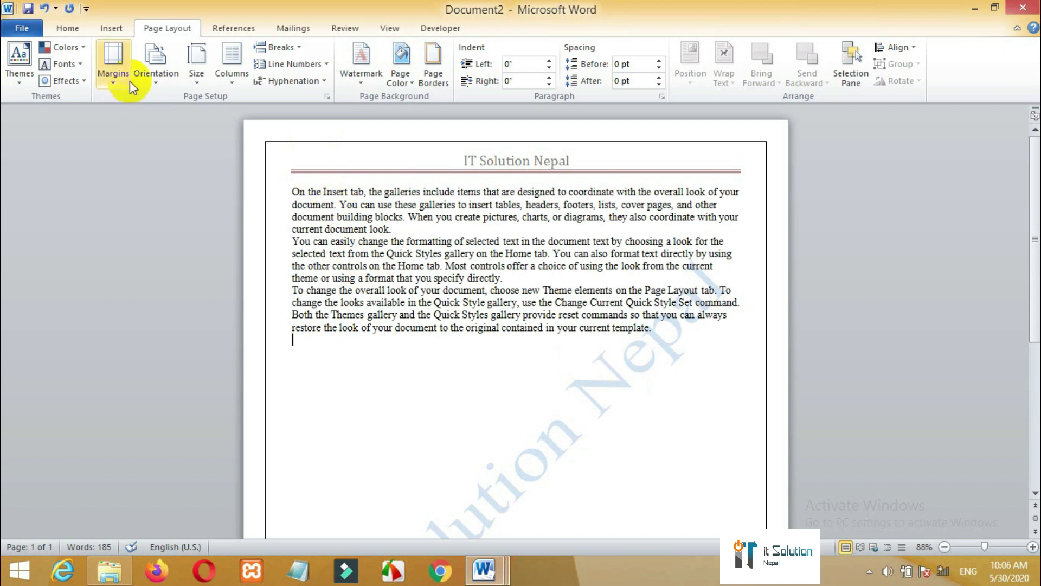
{"action": "left_click", "coordinate": [228, 31]}
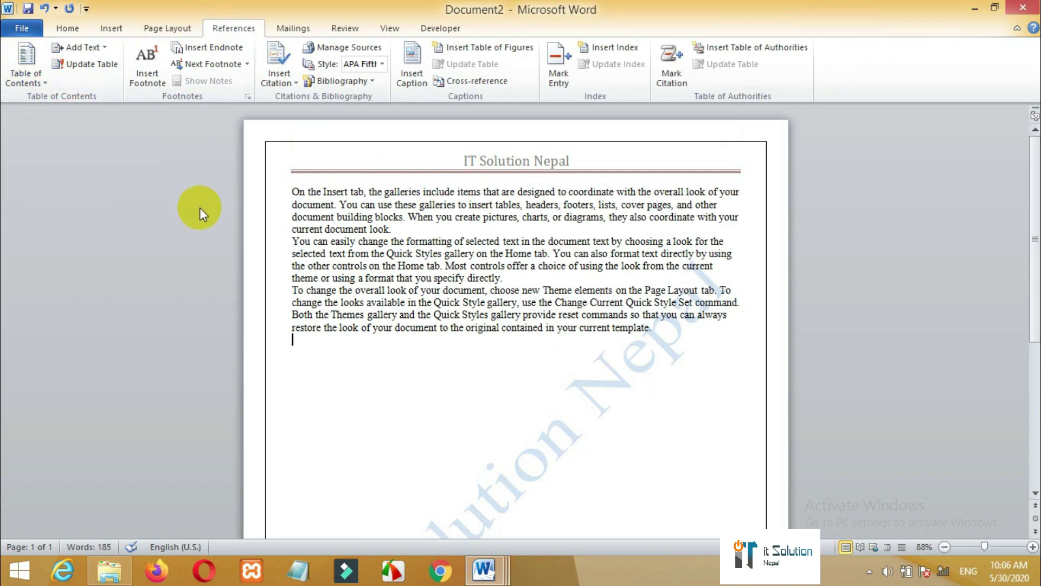
- Insert two blank lines above the first paragraph and title it 'Home page'
{"action": "left_click", "coordinate": [289, 190]}
{"action": "key", "text": "Return"}
{"action": "key", "text": "Return"}
{"action": "key", "text": "Return"}
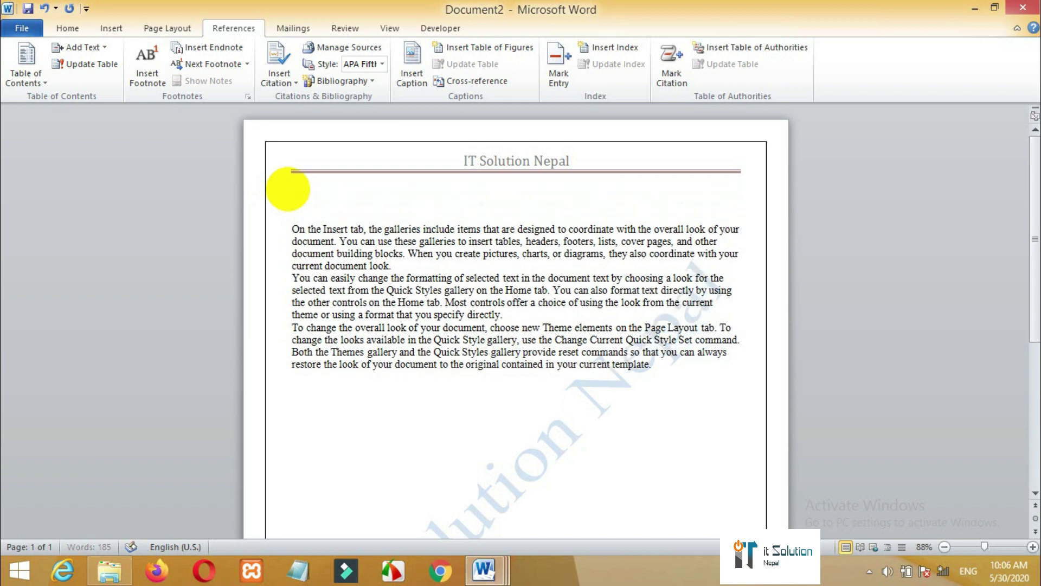
{"action": "key", "text": "Return"}
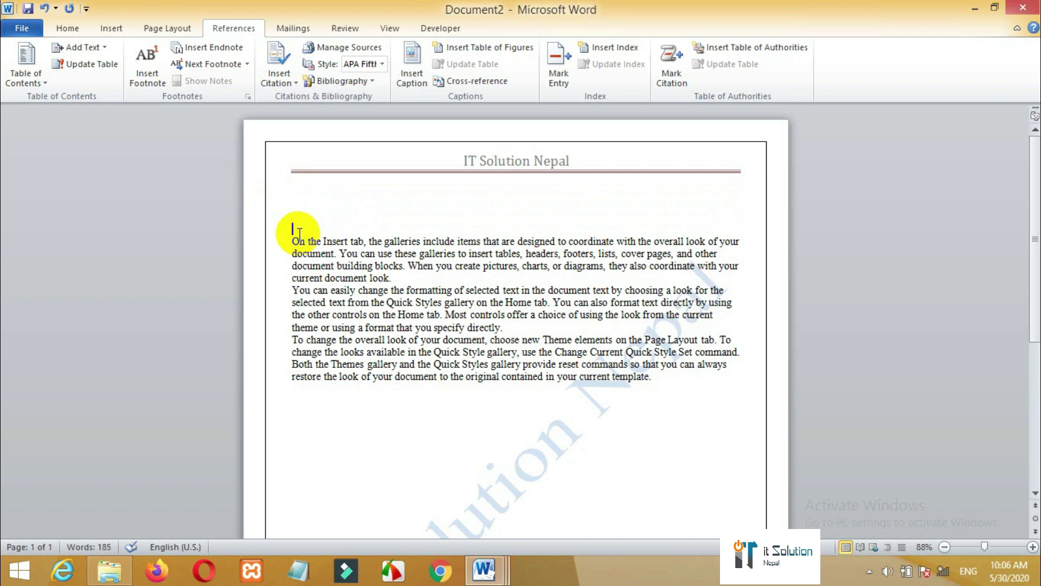
{"action": "type", "text": "Home page"}
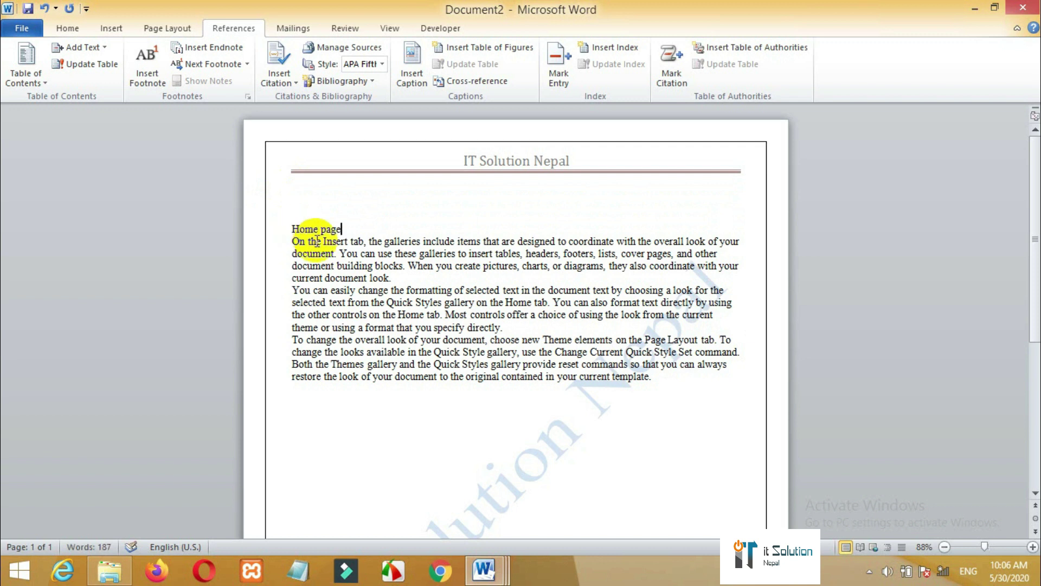
- Add the titles 'INsert Meny' and 'Page 1ayou' above the second and third paragraphs
{"action": "left_click", "coordinate": [393, 278]}
{"action": "key", "text": "Return"}
{"action": "key", "text": "Return"}
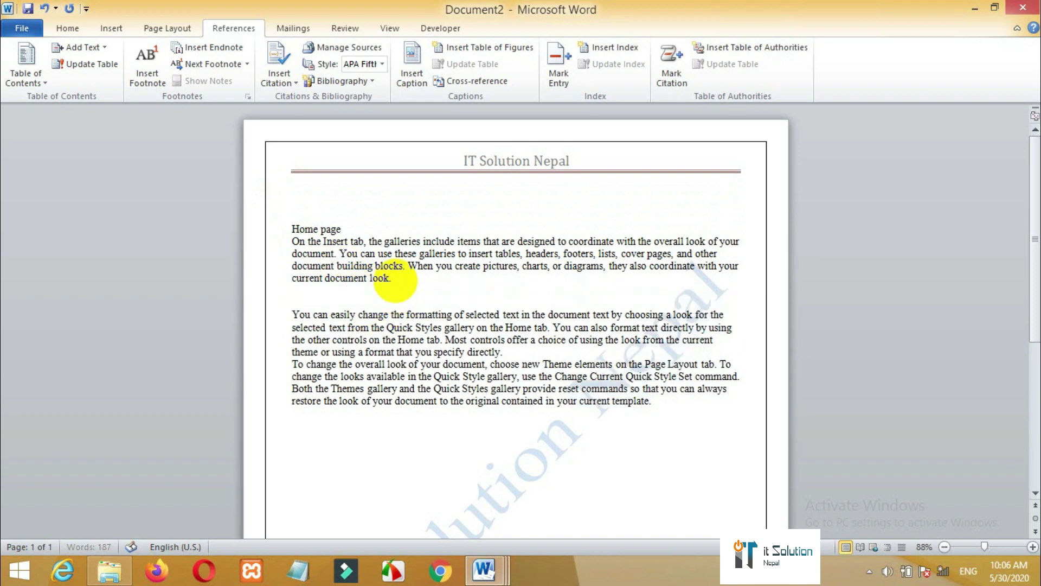
{"action": "type", "text": "INsert Meny"}
{"action": "left_click", "coordinate": [518, 352]}
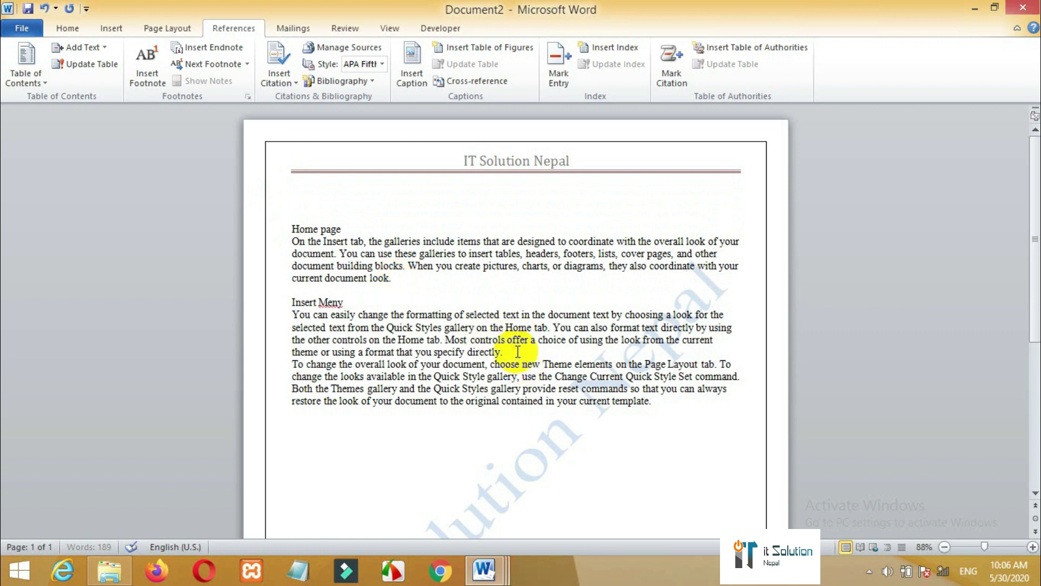
{"action": "key", "text": "Return"}
{"action": "key", "text": "Return"}
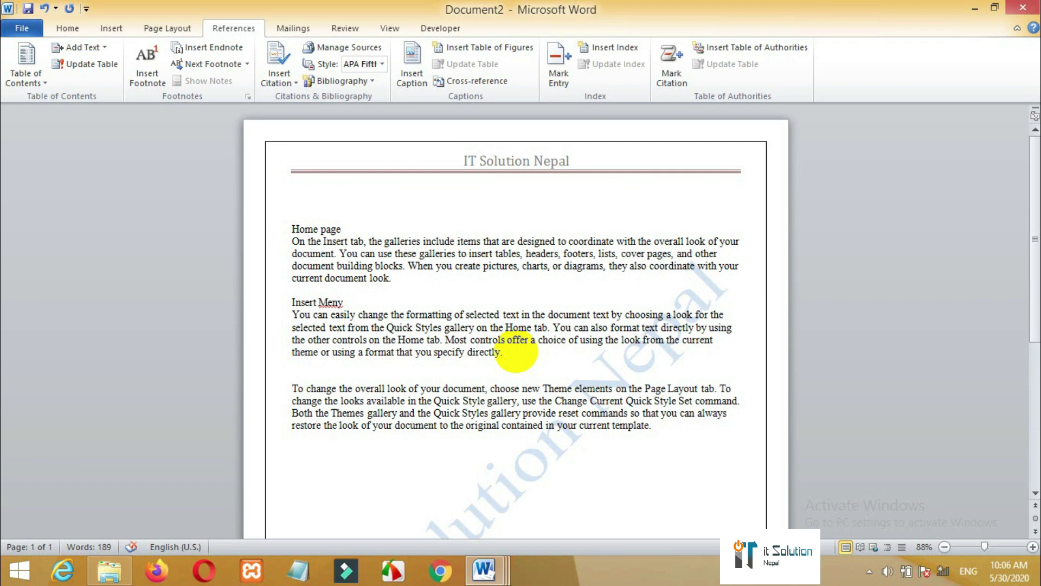
{"action": "type", "text": "Page 1"}
{"action": "type", "text": "ayout"}
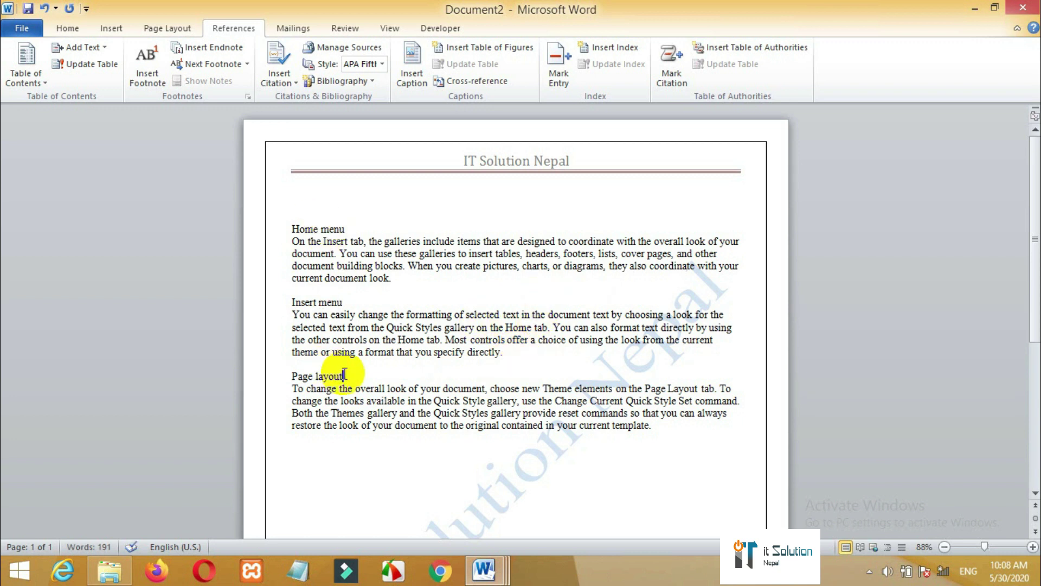
- Apply Heading 1 style to the Page layout, Insert menu and Home menu titles
{"action": "left_click_drag", "start_coordinate": [358, 376], "coordinate": [296, 382]}
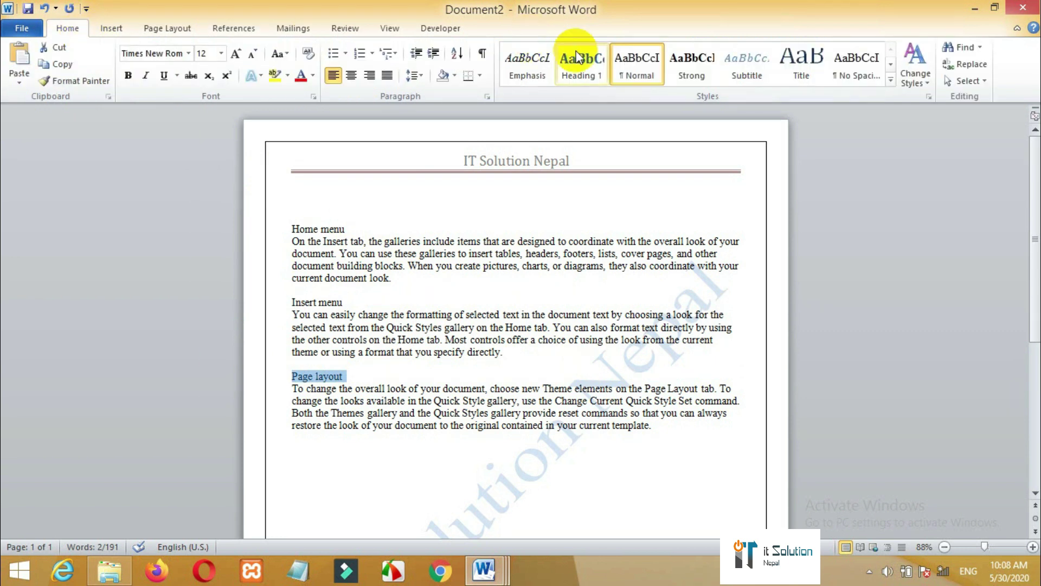
{"action": "left_click", "coordinate": [581, 64]}
{"action": "left_click_drag", "start_coordinate": [290, 291], "coordinate": [347, 302]}
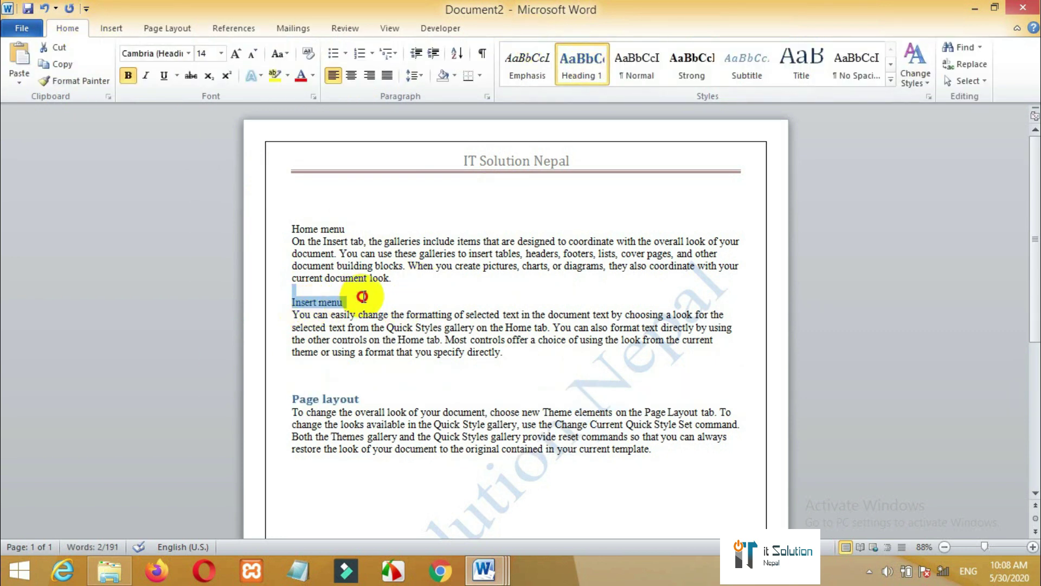
{"action": "left_click", "coordinate": [580, 70]}
{"action": "left_click_drag", "start_coordinate": [355, 229], "coordinate": [286, 226]}
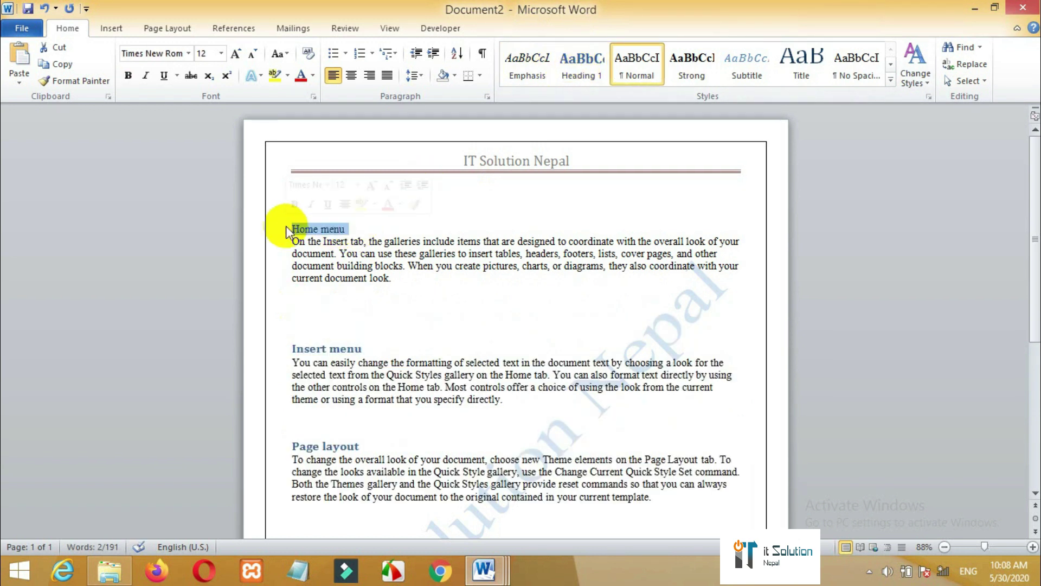
{"action": "left_click", "coordinate": [627, 72]}
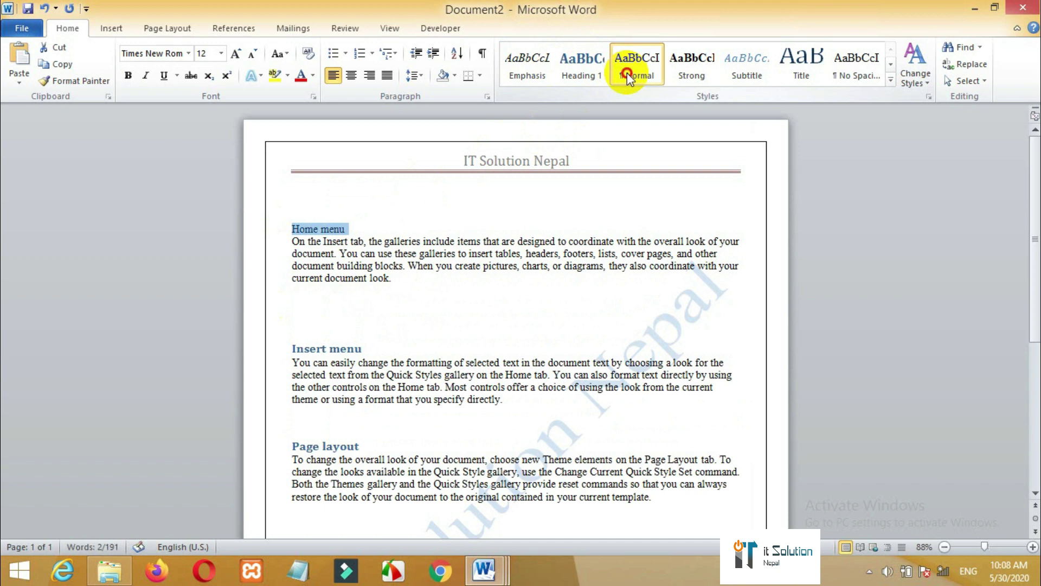
{"action": "left_click", "coordinate": [593, 79]}
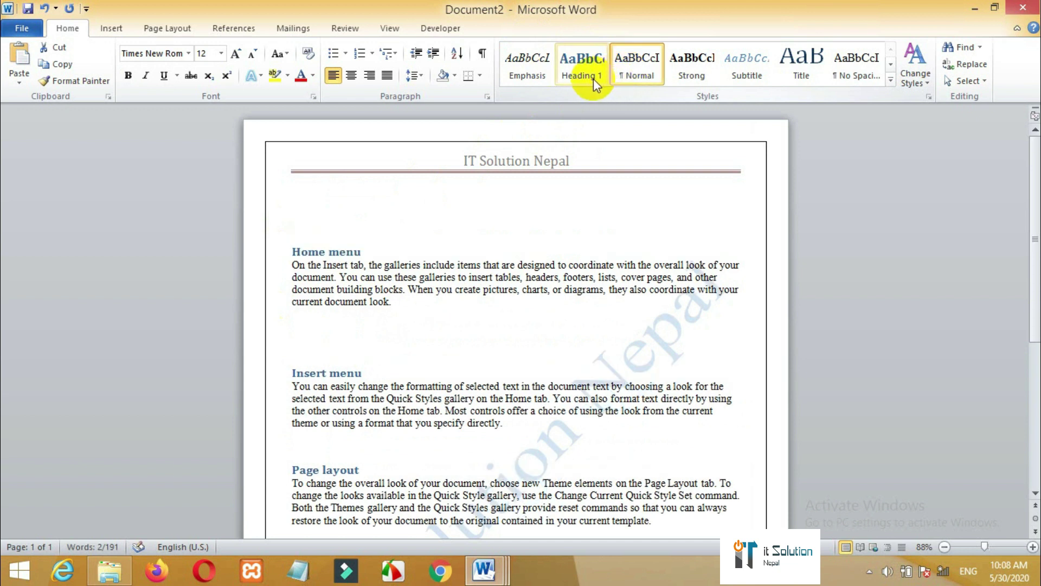
- Delete the extra blank lines above the Insert menu heading
{"action": "left_click", "coordinate": [392, 364]}
{"action": "left_click", "coordinate": [304, 344]}
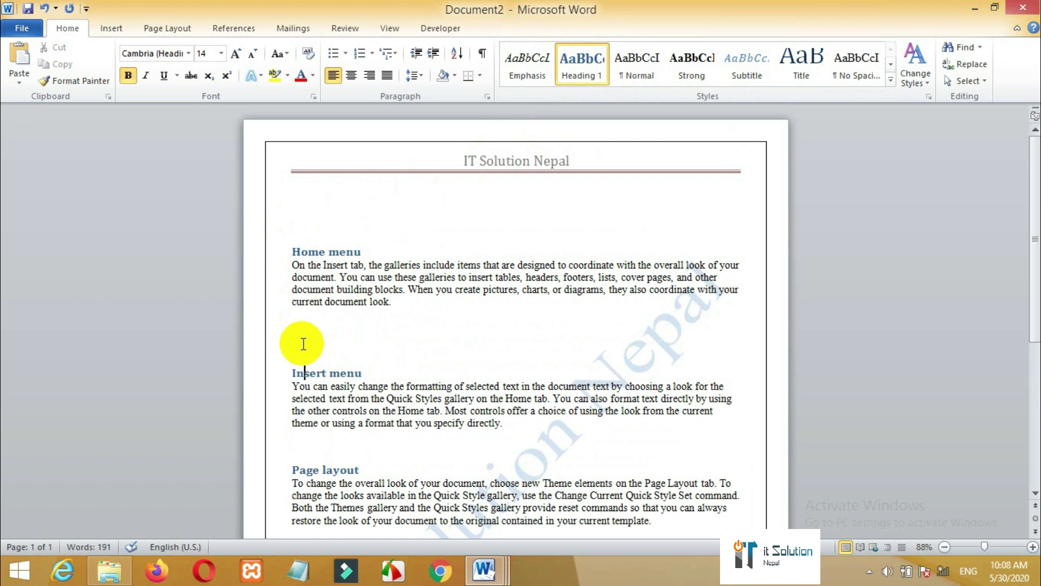
{"action": "left_click", "coordinate": [298, 327]}
{"action": "key", "text": "Delete"}
{"action": "key", "text": "Delete"}
{"action": "key", "text": "Delete"}
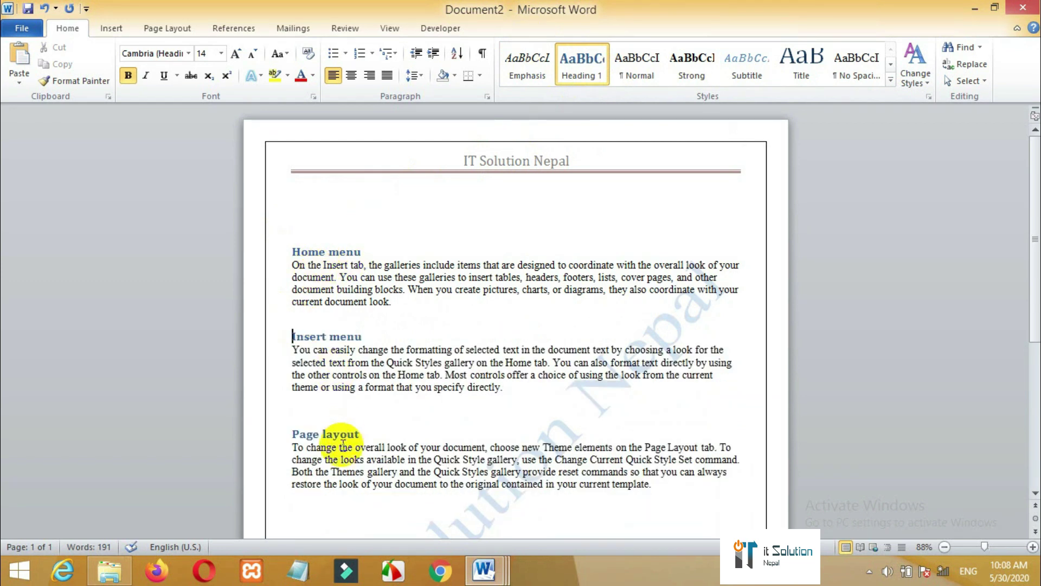
{"action": "left_click", "coordinate": [306, 207]}
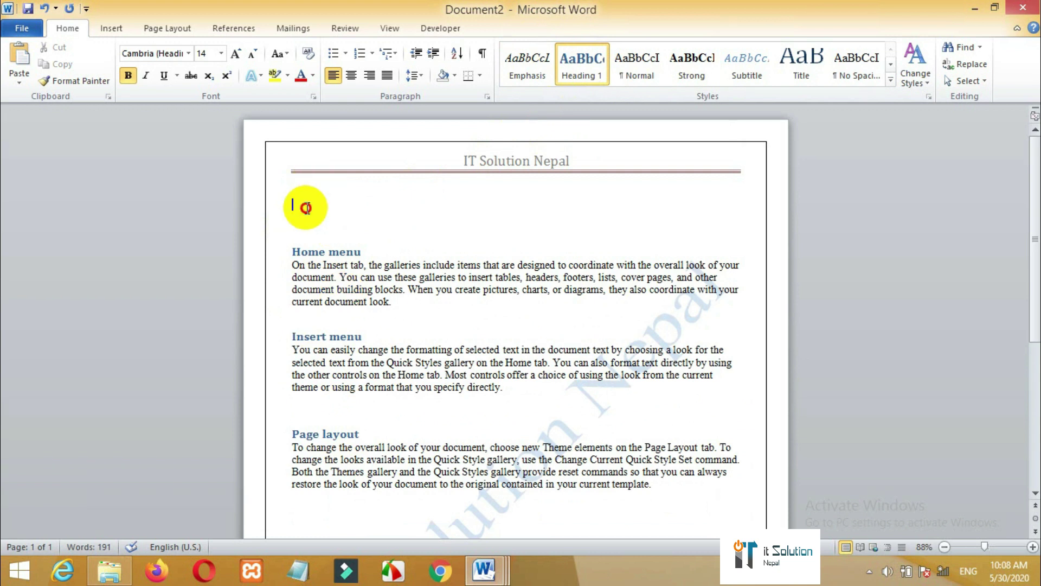
{"action": "left_click", "coordinate": [239, 24]}
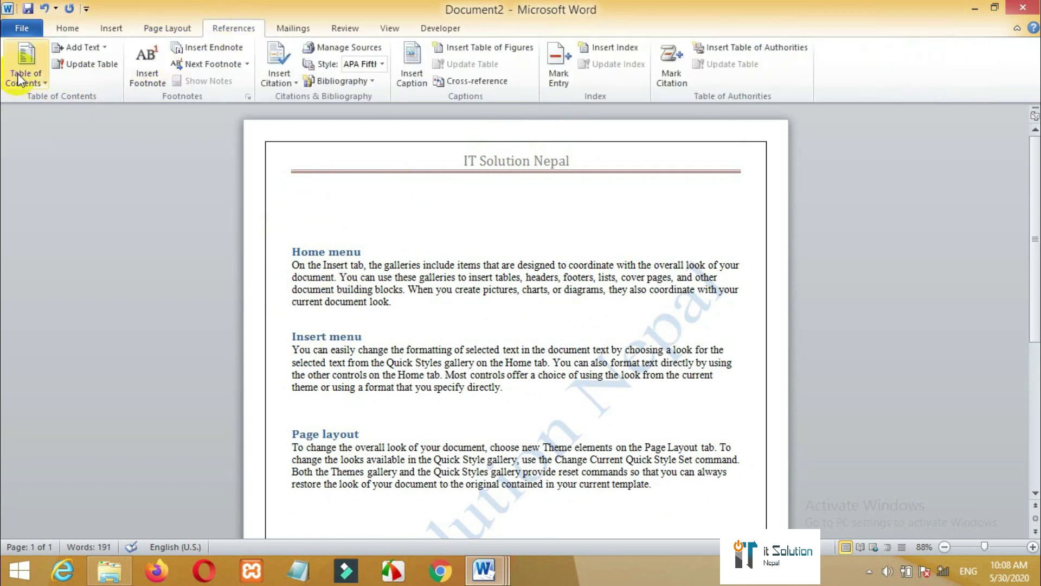
- Insert Automatic Table 1 at the top, listing Home menu, Insert menu and Page layout
{"action": "left_click", "coordinate": [19, 72]}
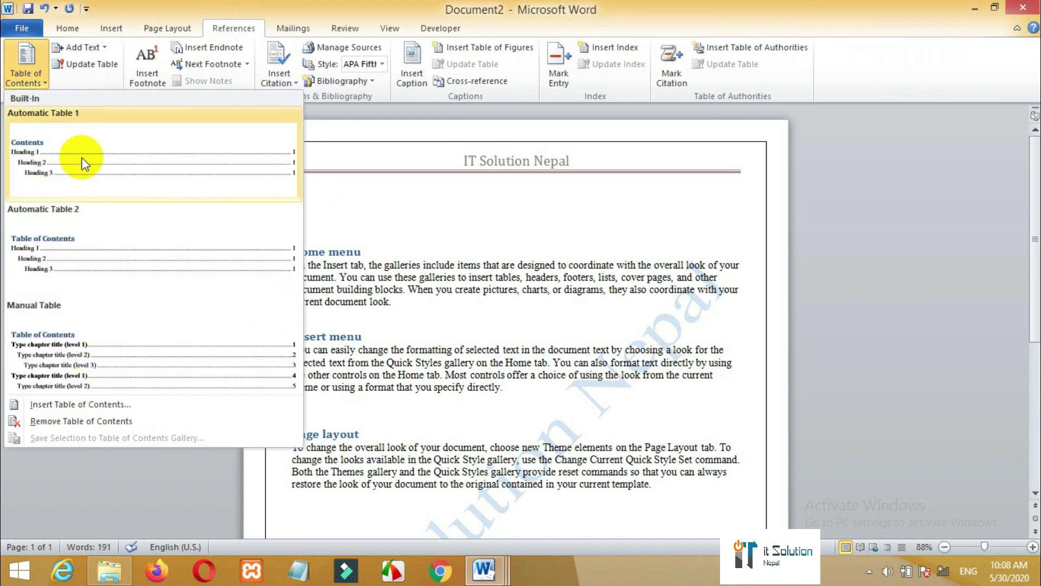
{"action": "left_click", "coordinate": [70, 191]}
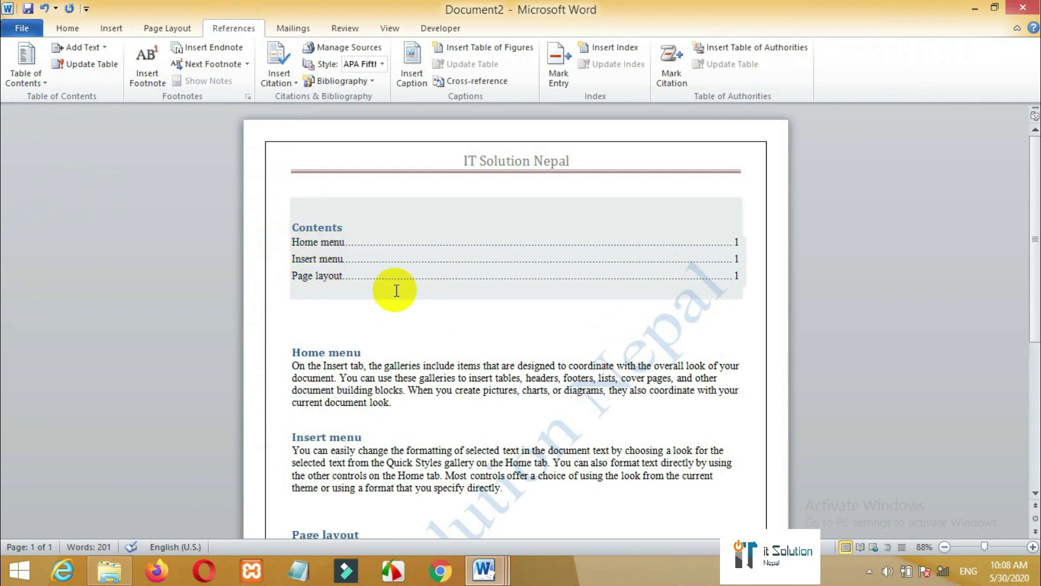
{"action": "left_click", "coordinate": [320, 298]}
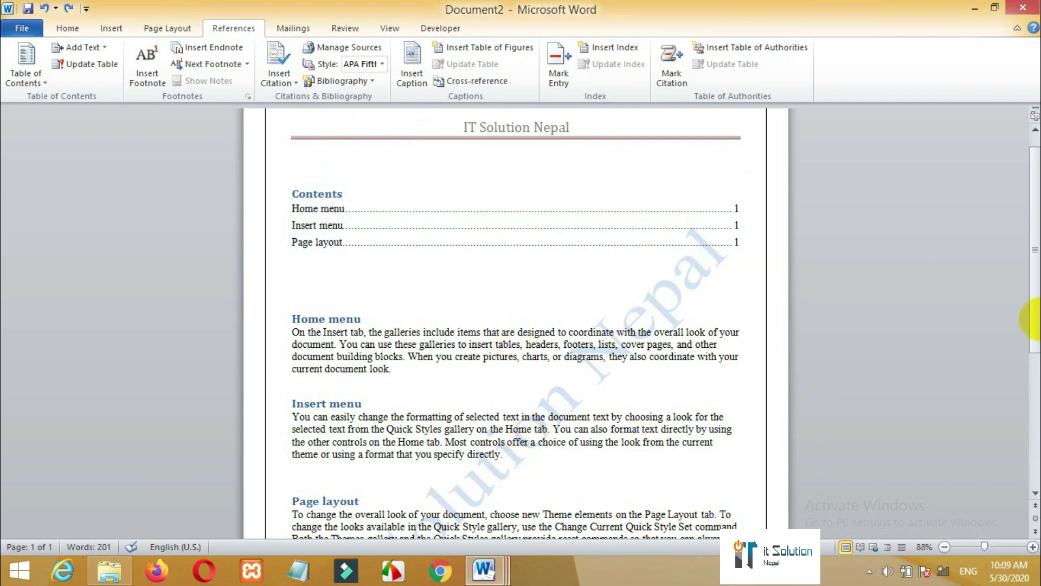
{"action": "left_click_drag", "start_coordinate": [1034, 301], "coordinate": [1019, 378]}
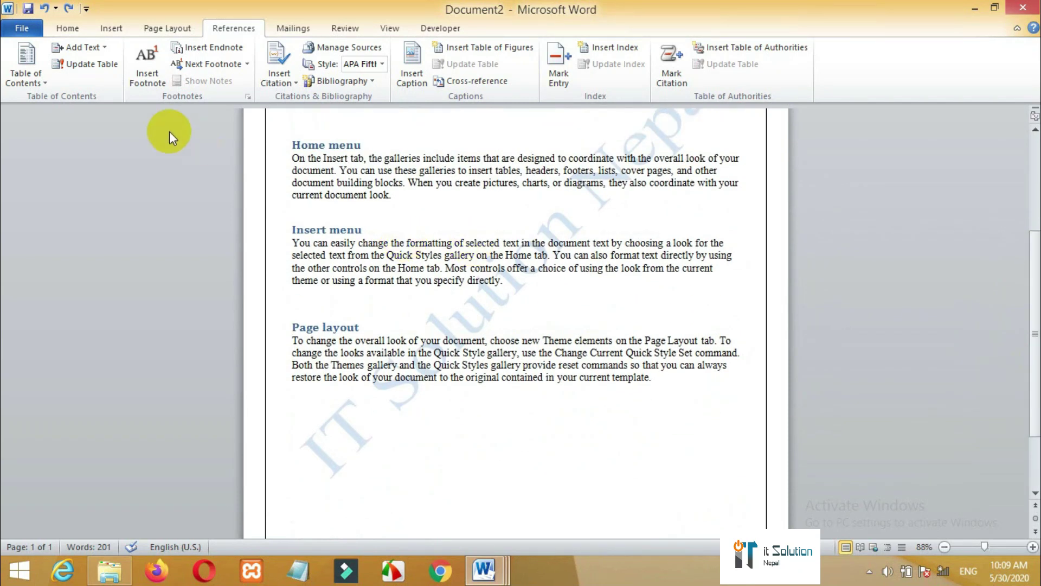
- Add a footnote at the Page layout title, then undo it
{"action": "left_click", "coordinate": [153, 88]}
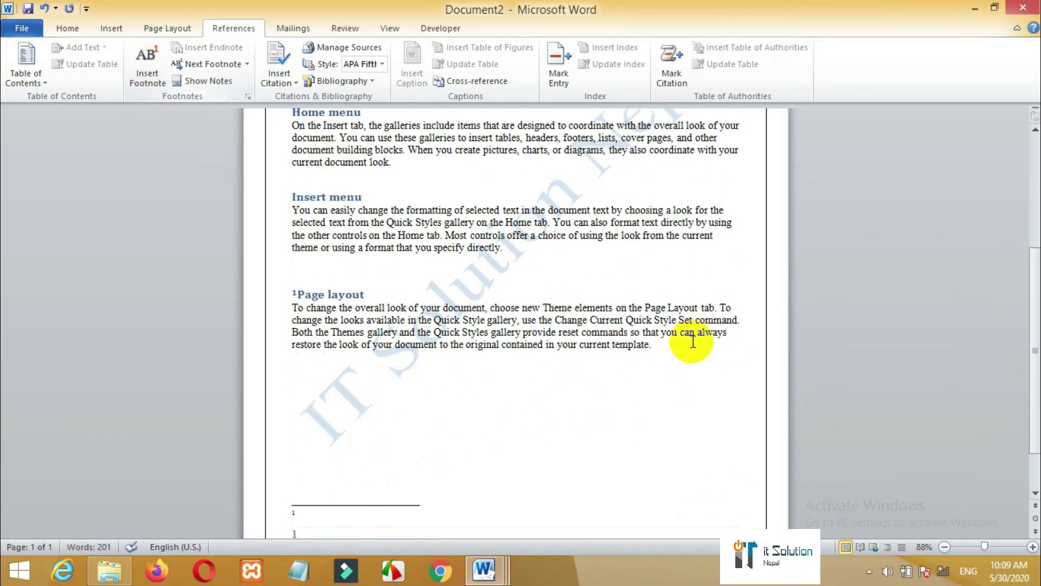
{"action": "left_click_drag", "start_coordinate": [1033, 359], "coordinate": [1033, 352]}
{"action": "key", "text": "ctrl+z"}
{"action": "scroll", "coordinate": [222, 213], "scroll_direction": "up", "scroll_amount": 5}
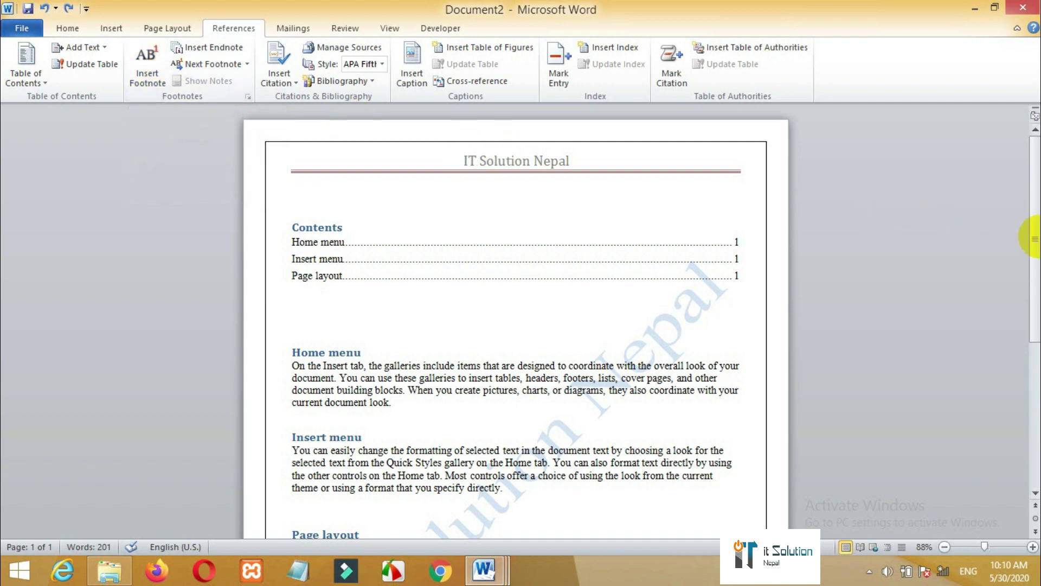
{"action": "left_click", "coordinate": [1021, 270]}
- Select all the document content and delete it
{"action": "left_click", "coordinate": [368, 495]}
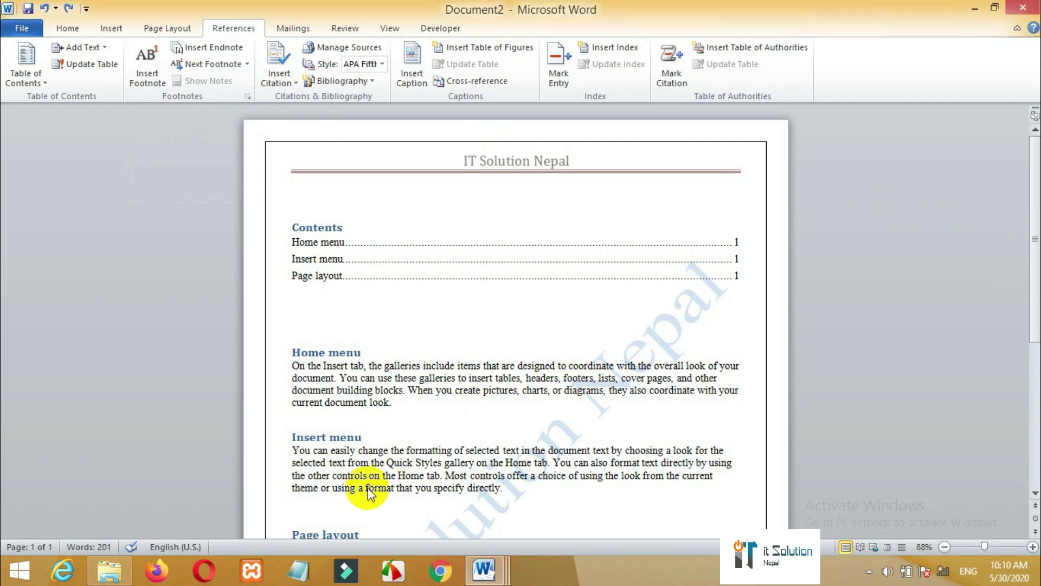
{"action": "key", "text": "ctrl+a"}
{"action": "key", "text": "Delete"}
- Generate three fresh =rand() paragraphs and select the word Insert in the first line
{"action": "type", "text": "=r"}
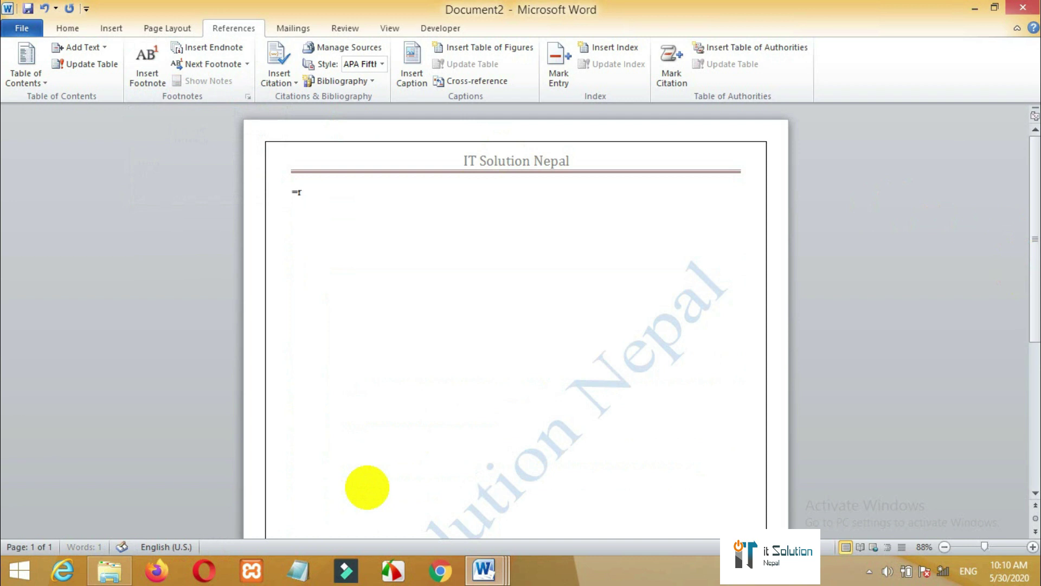
{"action": "type", "text": "and()"}
{"action": "key", "text": "Return"}
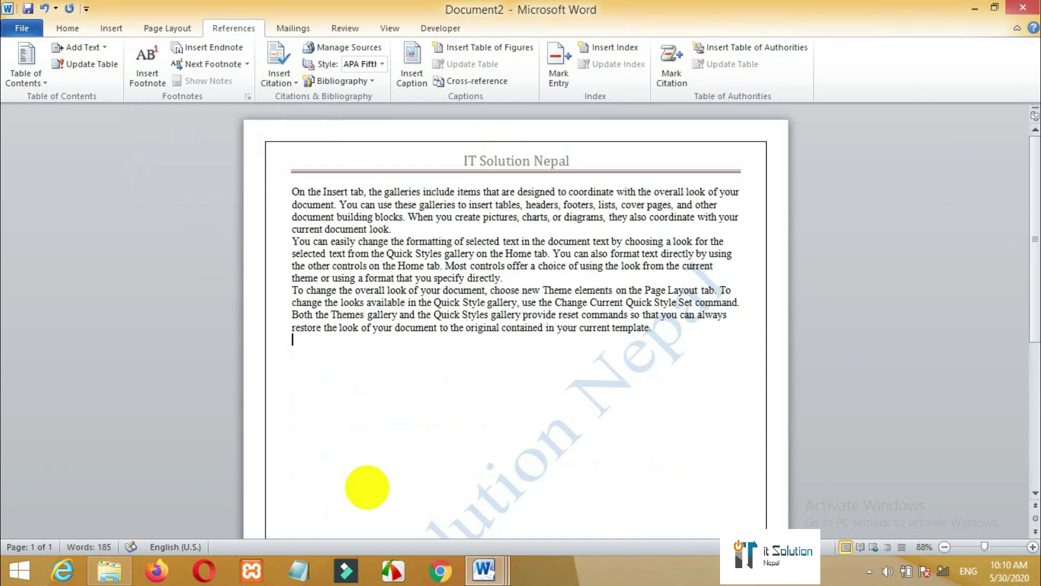
{"action": "double_click", "coordinate": [296, 194]}
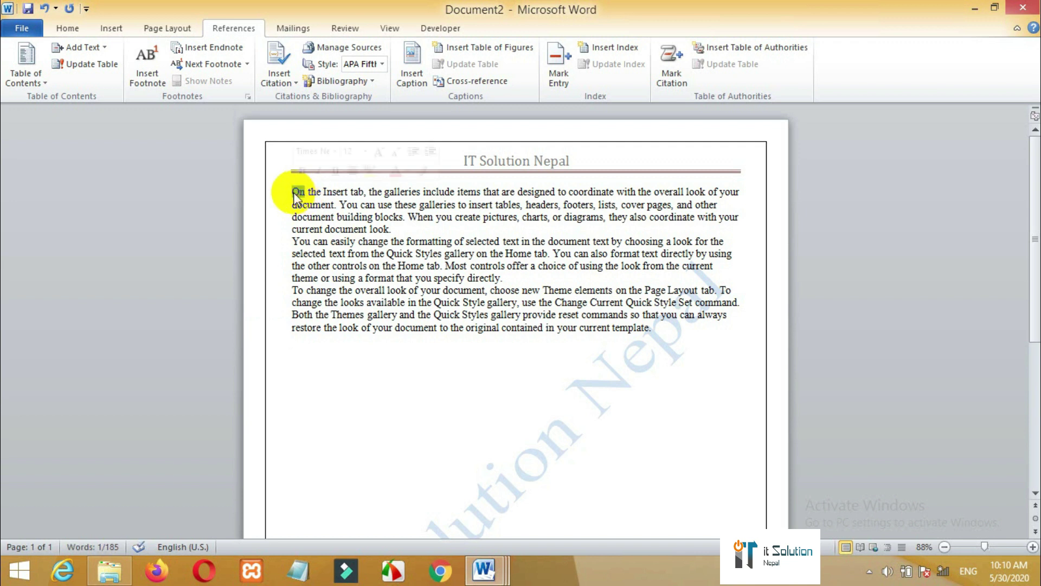
{"action": "double_click", "coordinate": [325, 192]}
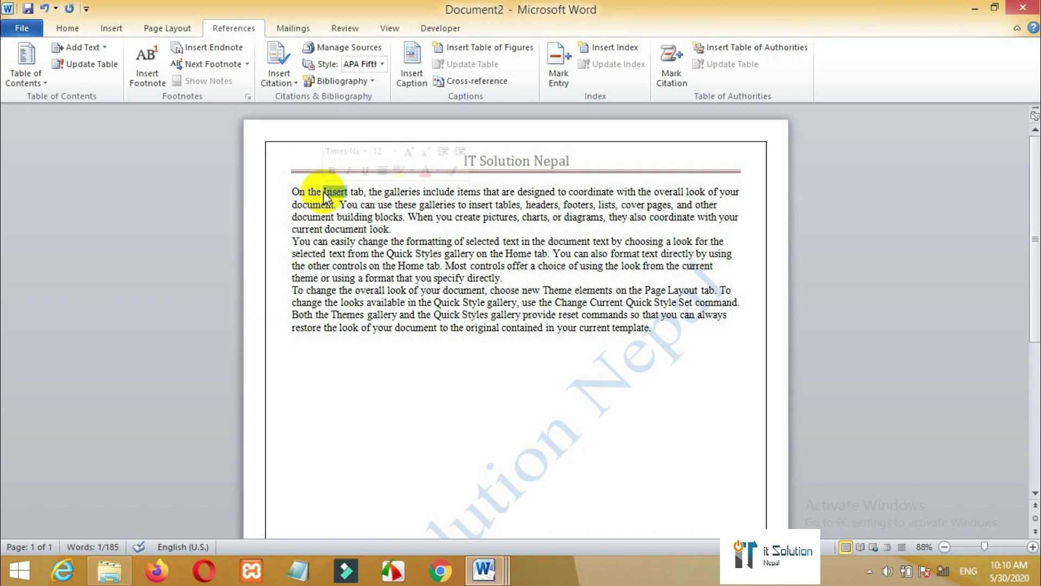
- Add footnote 1 on 'Insert' reading 'Insert menu is most important in word'
{"action": "left_click", "coordinate": [146, 87]}
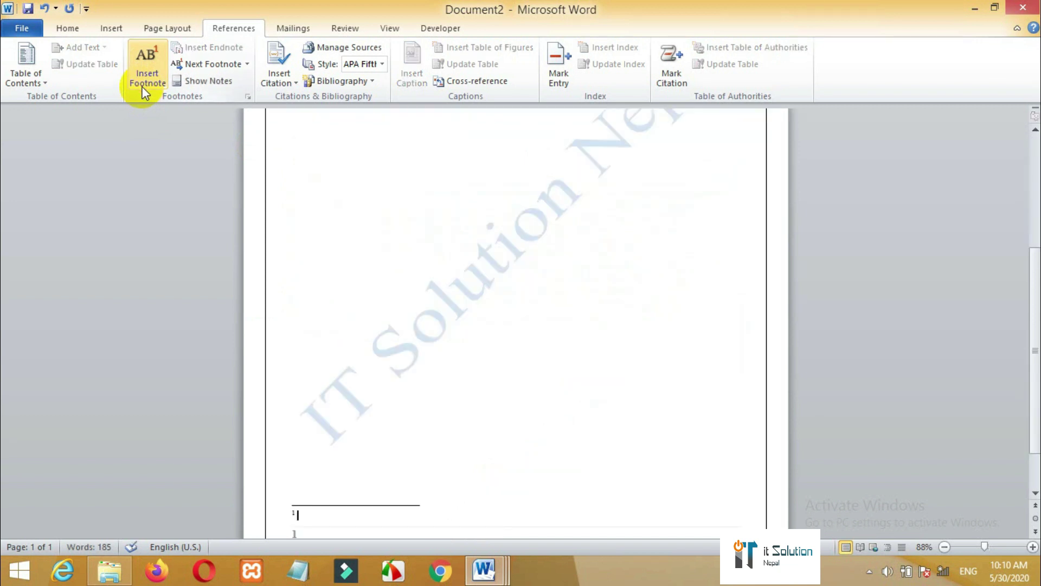
{"action": "type", "text": "Insert menu is most i"}
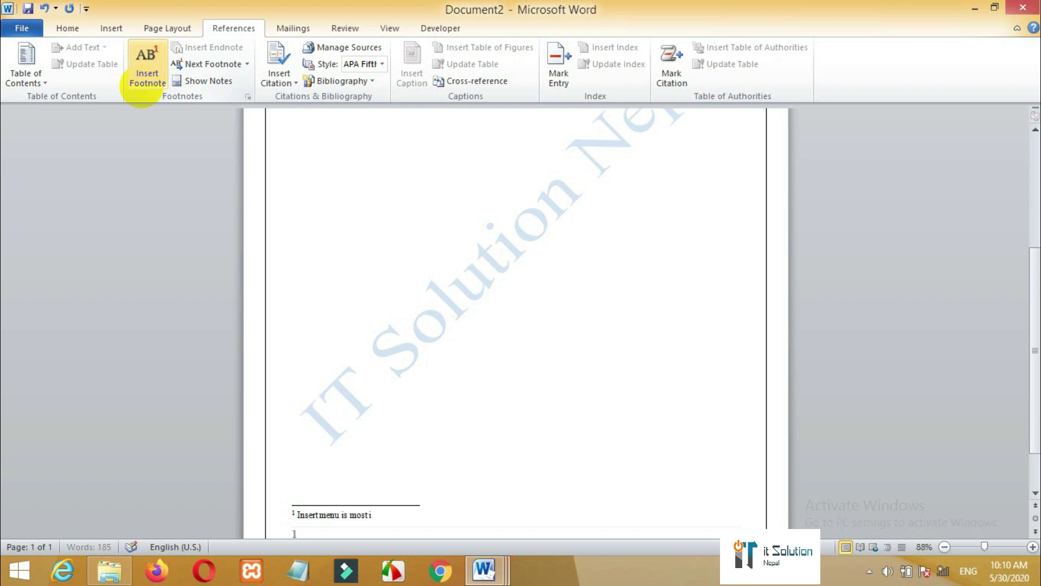
{"action": "type", "text": "mportant in word"}
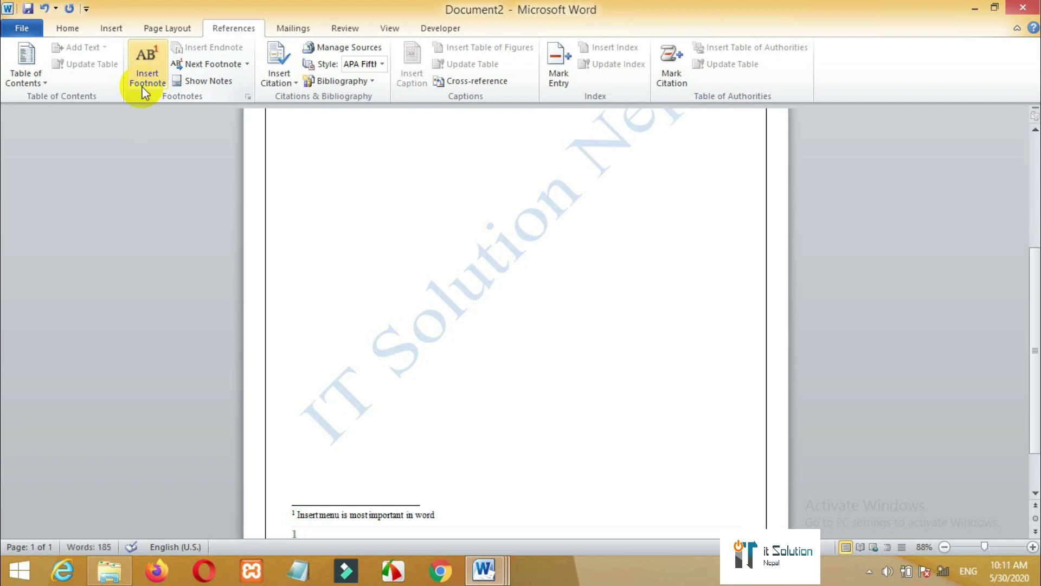
{"action": "left_click", "coordinate": [388, 364]}
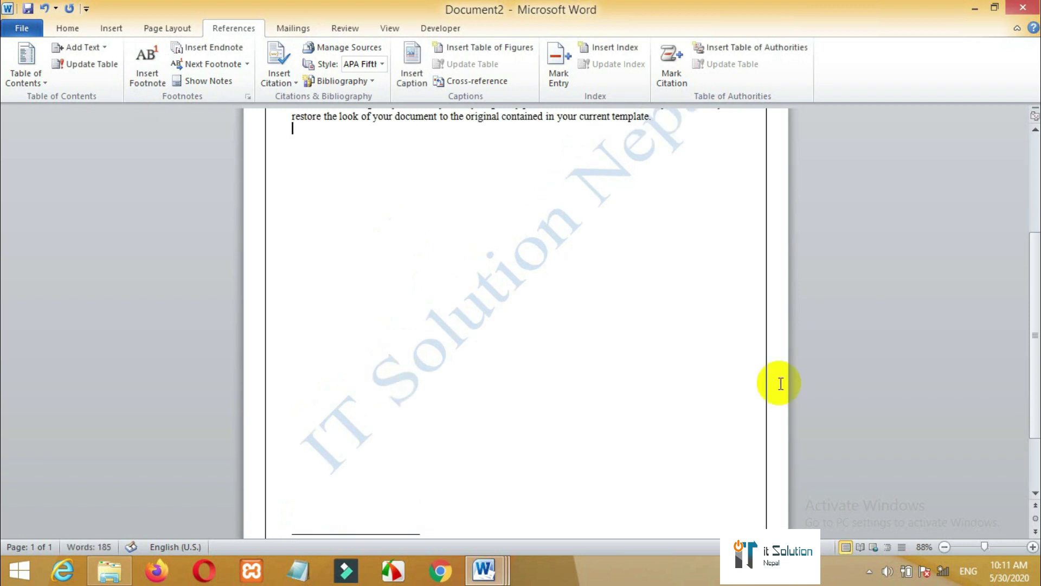
{"action": "left_click_drag", "start_coordinate": [1036, 376], "coordinate": [1036, 411]}
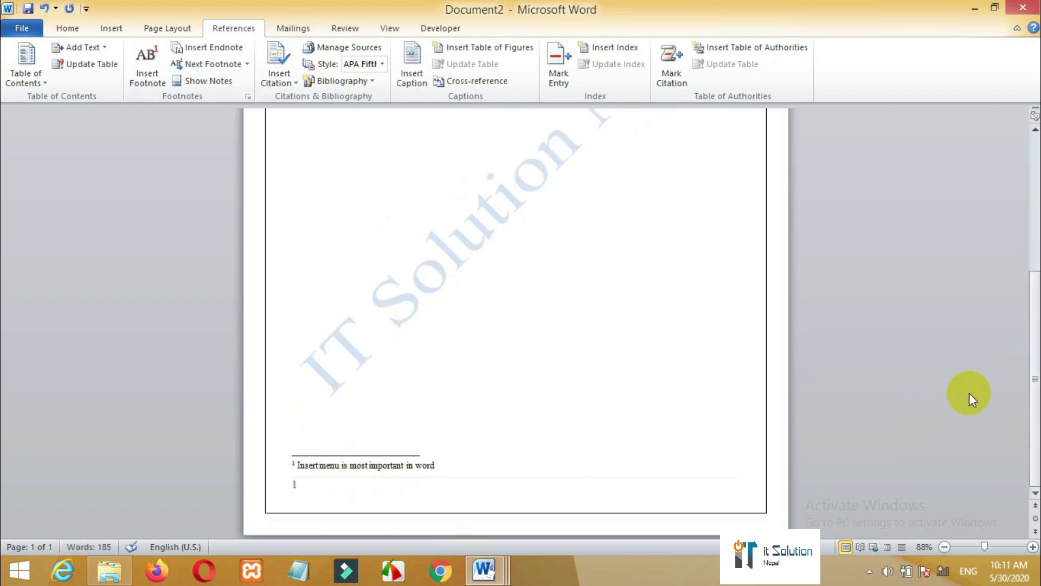
{"action": "left_click_drag", "start_coordinate": [1035, 396], "coordinate": [1014, 195]}
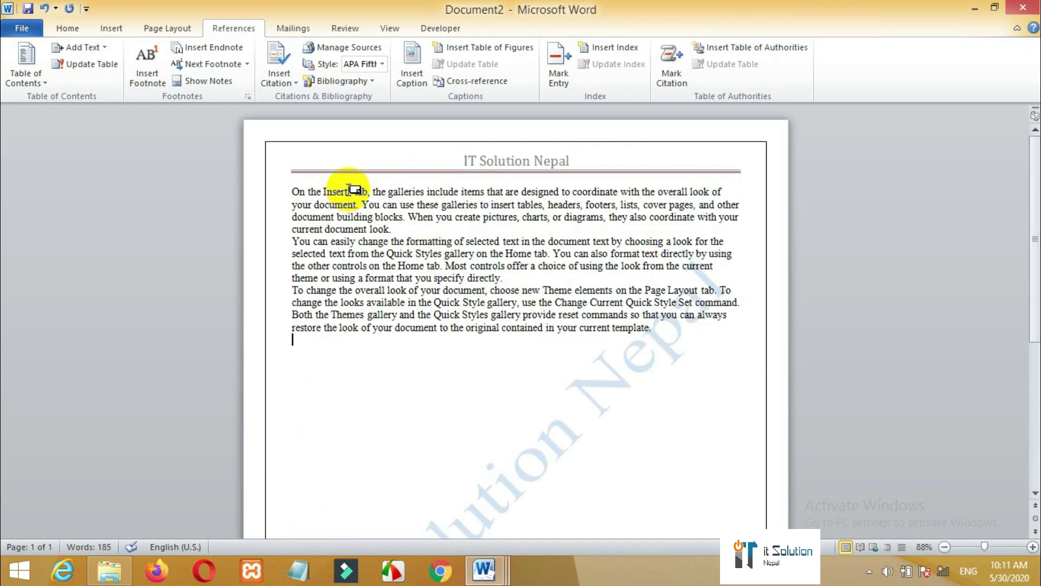
{"action": "mouse_move", "coordinate": [349, 189]}
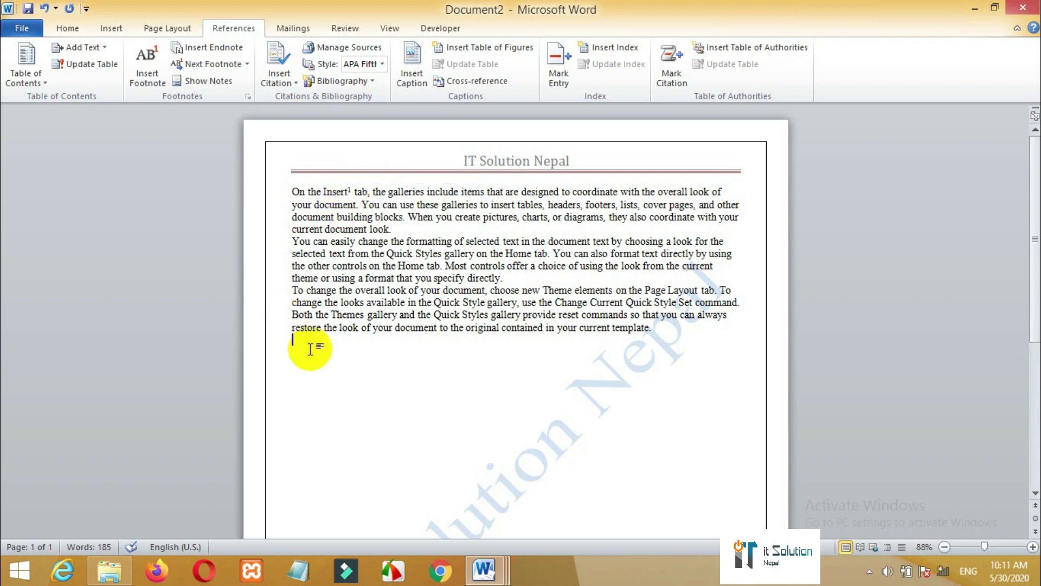
- Add an endnote on the word 'Both' reading 'Thes is most beautiful'
{"action": "left_click_drag", "start_coordinate": [314, 315], "coordinate": [292, 316]}
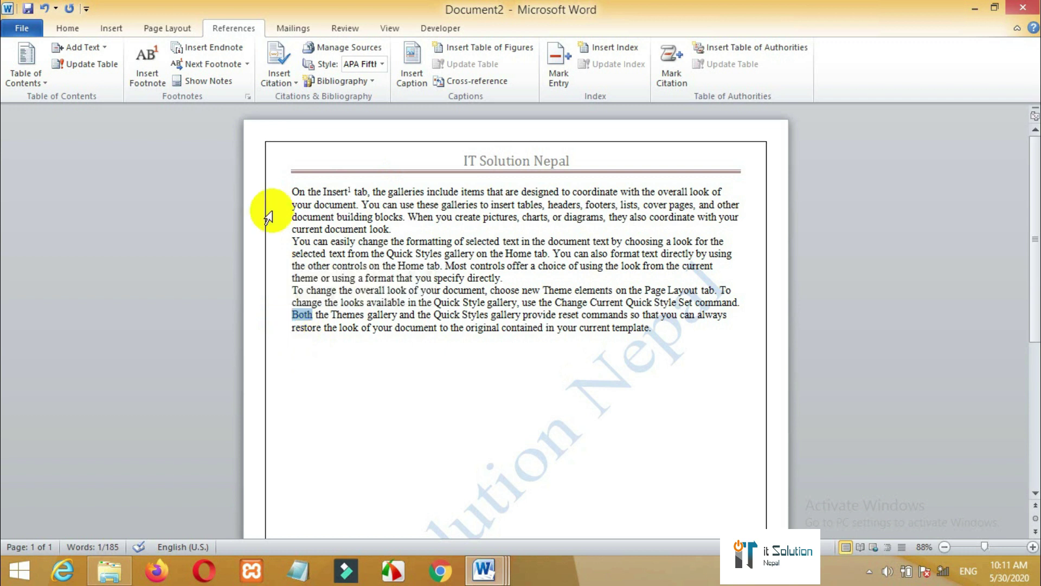
{"action": "left_click", "coordinate": [223, 47]}
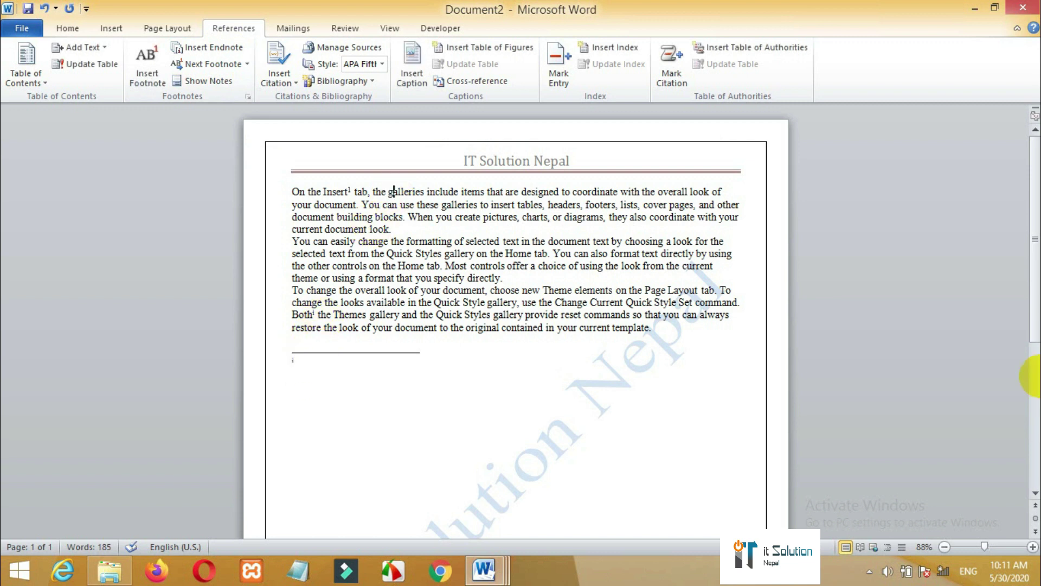
{"action": "scroll", "coordinate": [1020, 401], "scroll_direction": "down", "scroll_amount": 10}
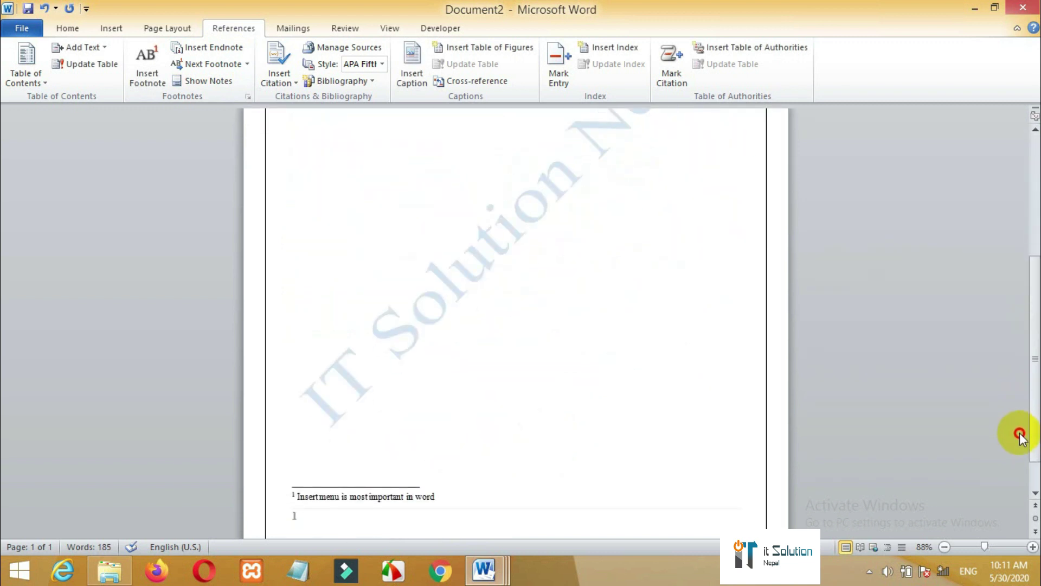
{"action": "scroll", "coordinate": [1018, 390], "scroll_direction": "up", "scroll_amount": 10}
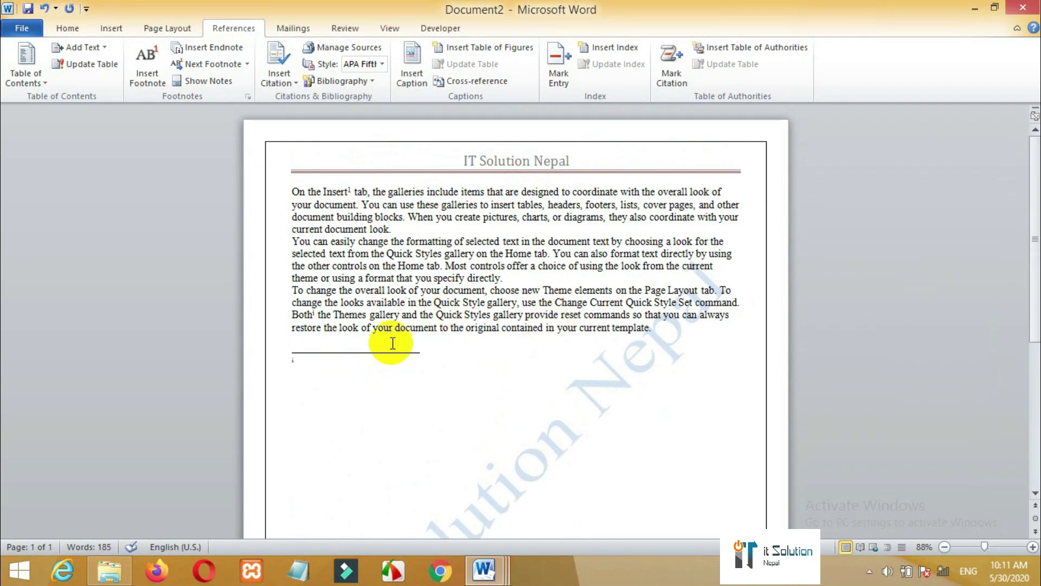
{"action": "left_click", "coordinate": [298, 363]}
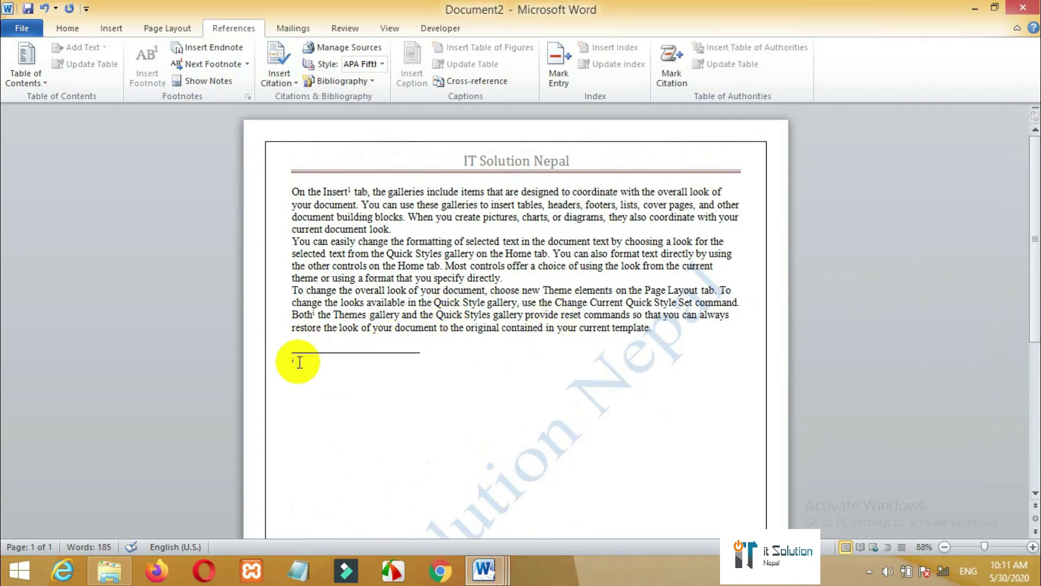
{"action": "type", "text": "The"}
{"action": "type", "text": "s is"}
{"action": "type", "text": " most beau"}
{"action": "type", "text": "tiful"}
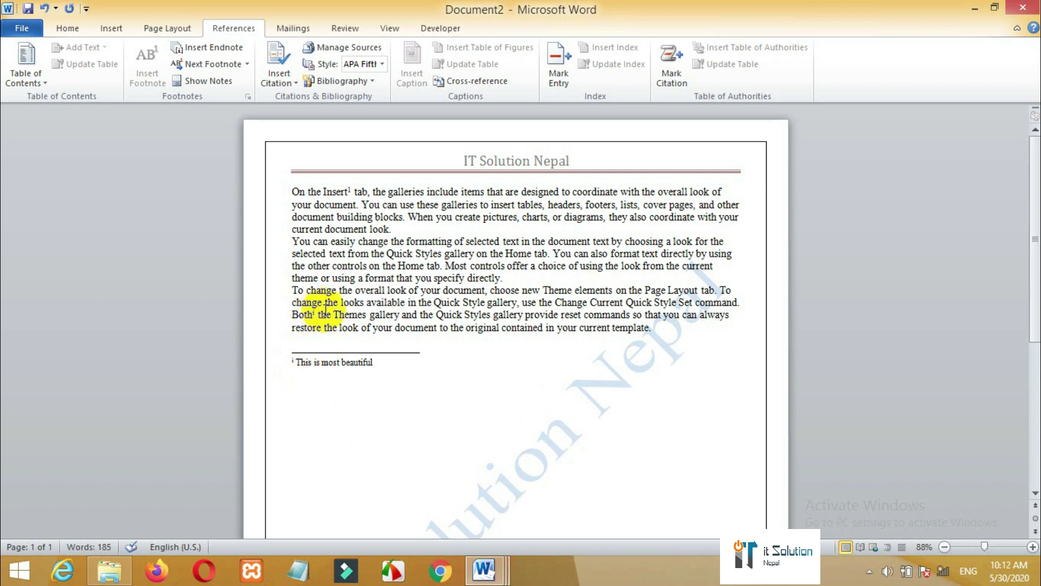
{"action": "mouse_move", "coordinate": [316, 316]}
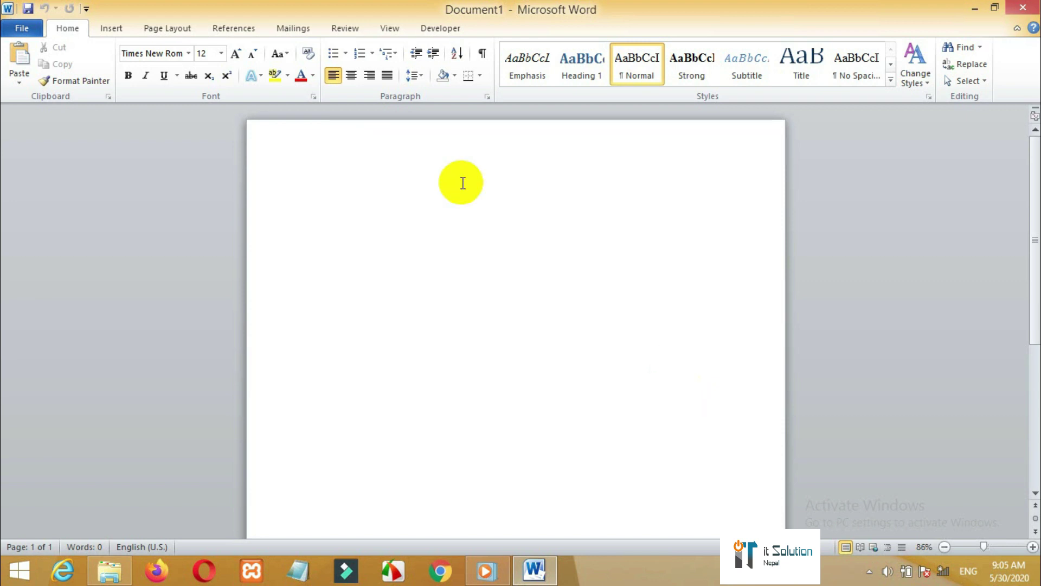
- Paste the leave letter into the page and launch the Step-by-Step Mail Merge Wizard
{"action": "left_click", "coordinate": [300, 28]}
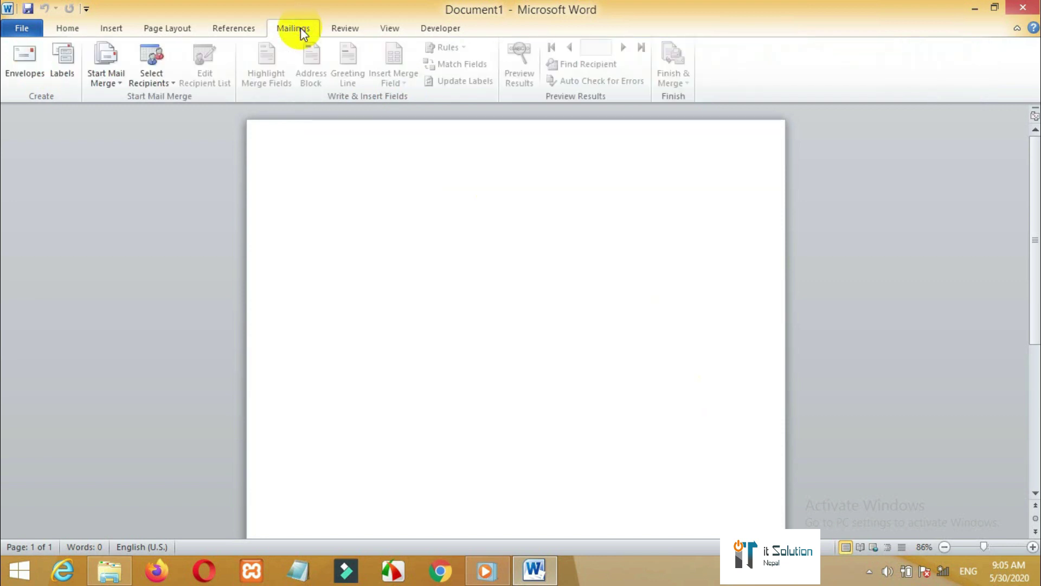
{"action": "left_click", "coordinate": [361, 186]}
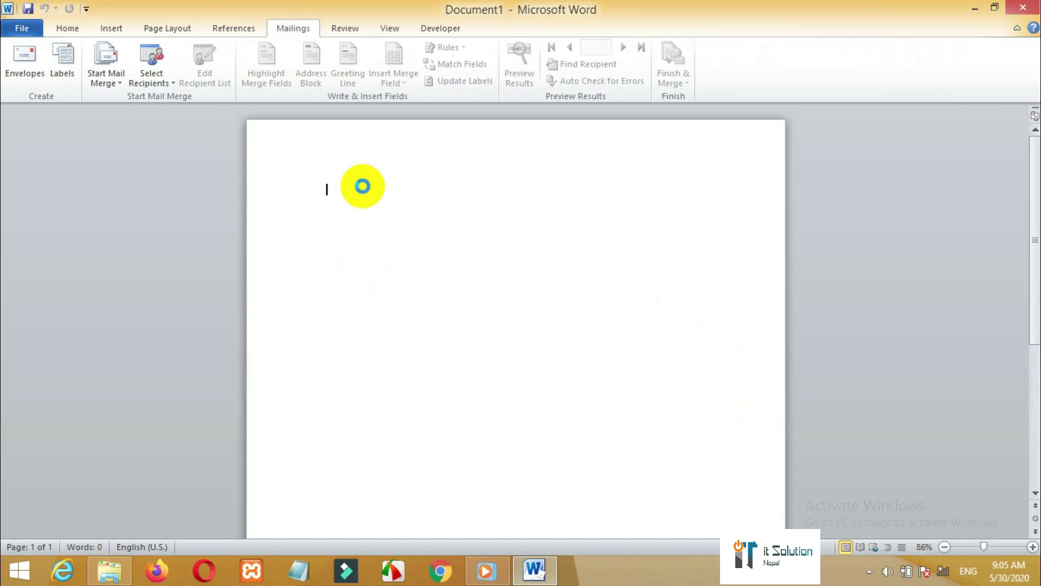
{"action": "key", "text": "ctrl+v"}
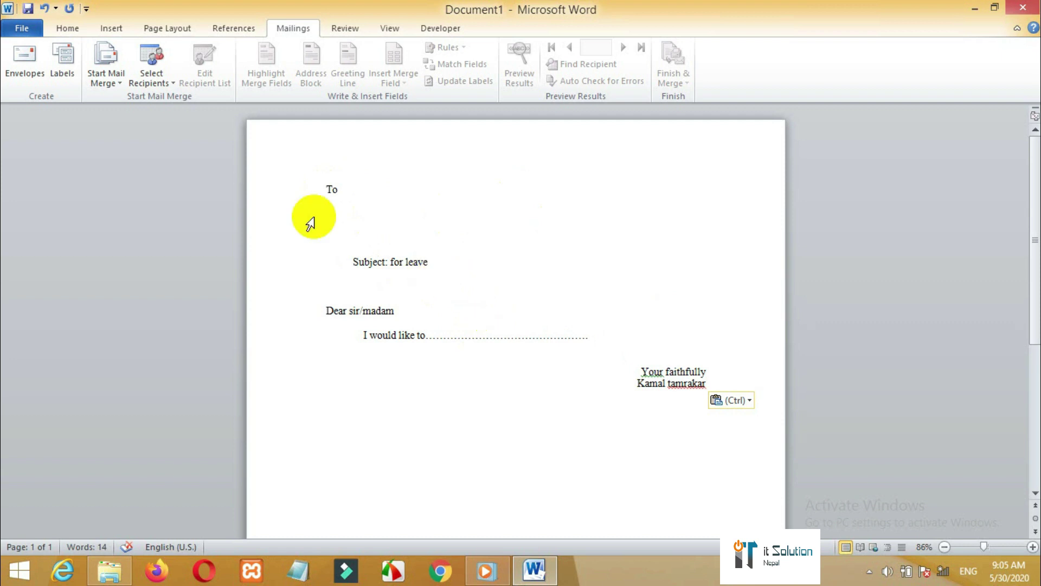
{"action": "left_click", "coordinate": [120, 83]}
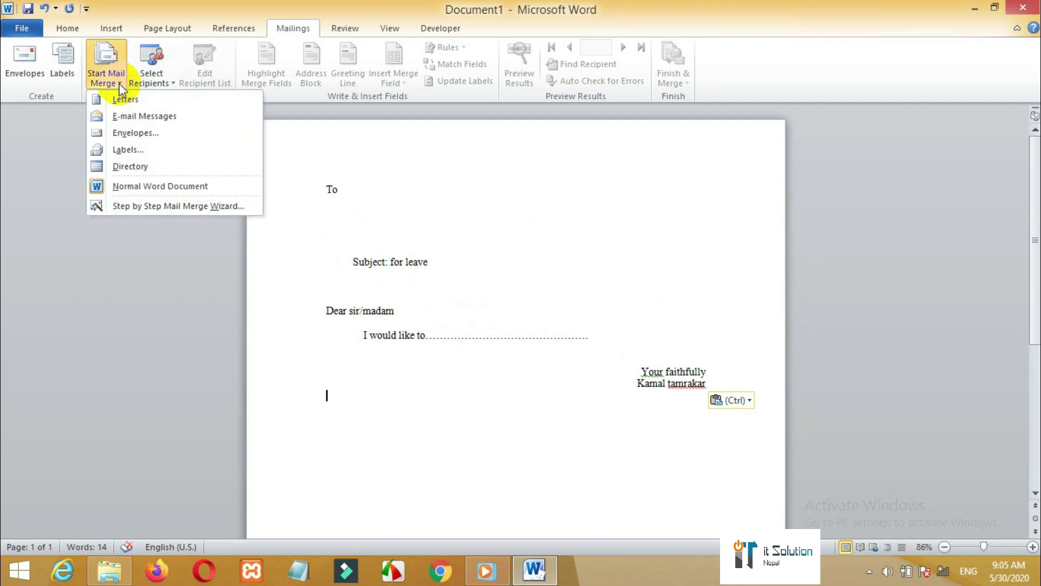
{"action": "left_click", "coordinate": [143, 207]}
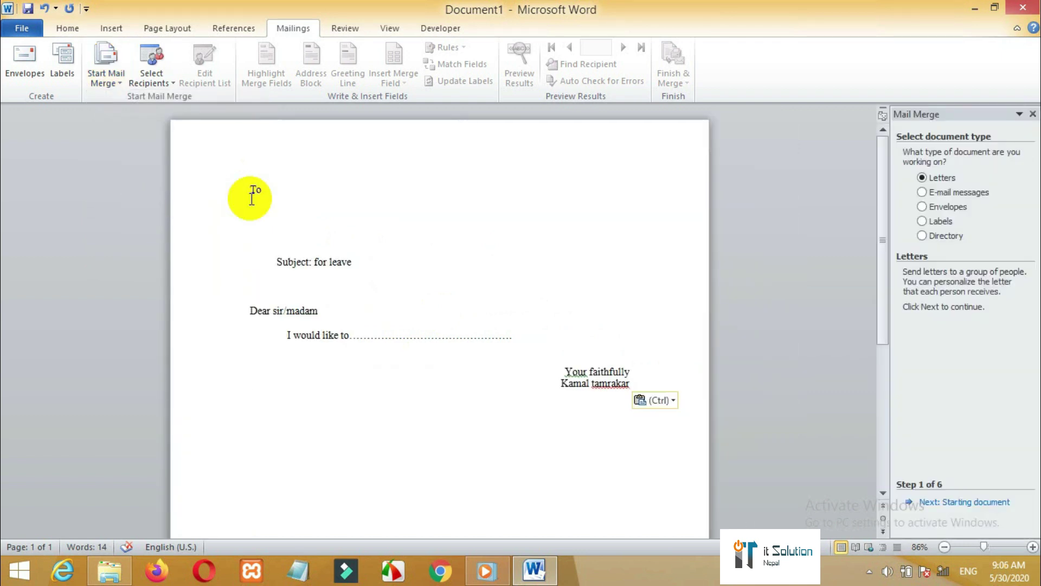
- Start a new recipient list with an MD entry: first name, last name and company 'Tho boss'
{"action": "left_click", "coordinate": [165, 82]}
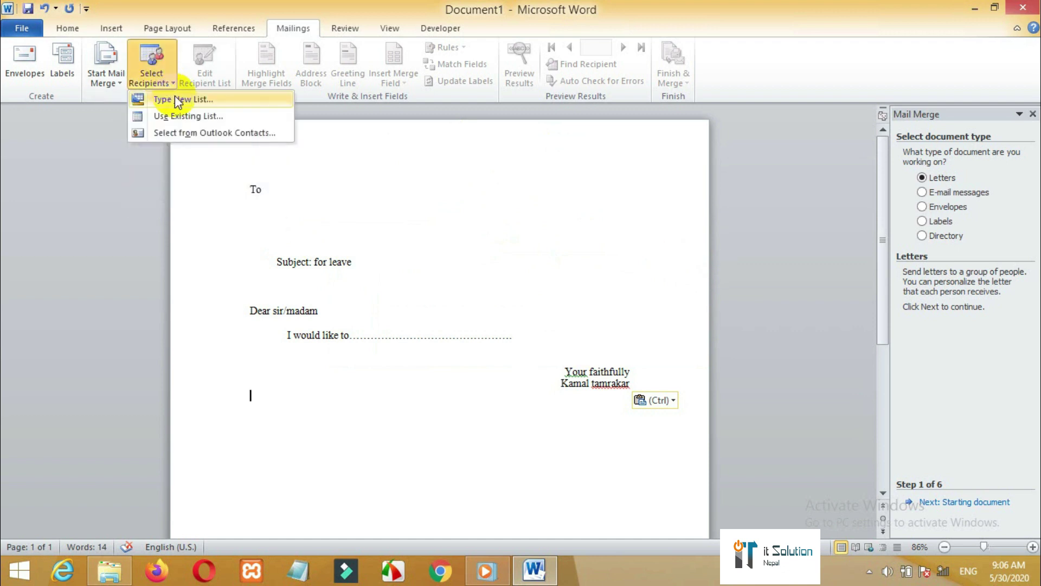
{"action": "left_click", "coordinate": [178, 101]}
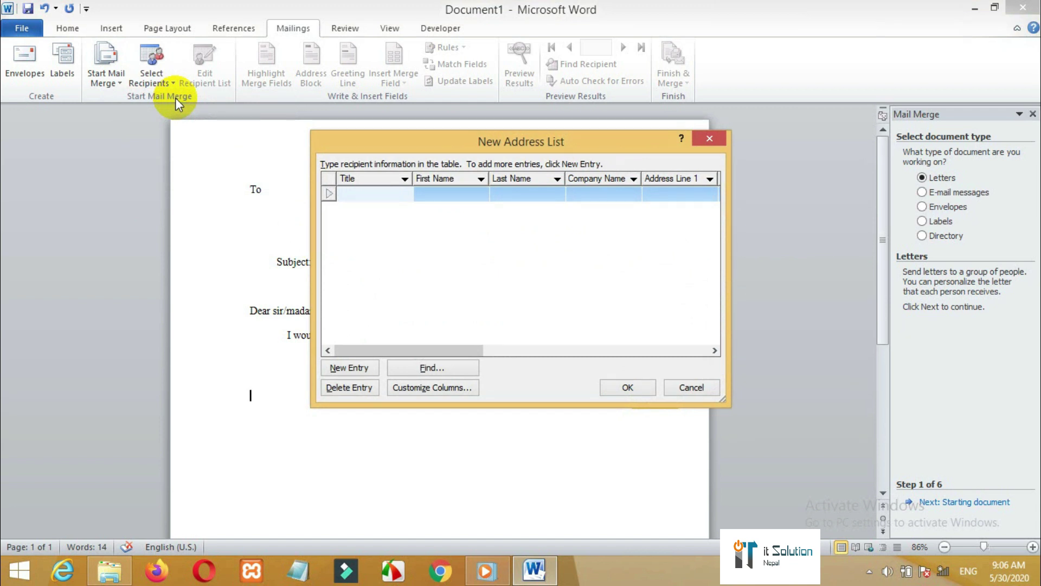
{"action": "type", "text": "MD"}
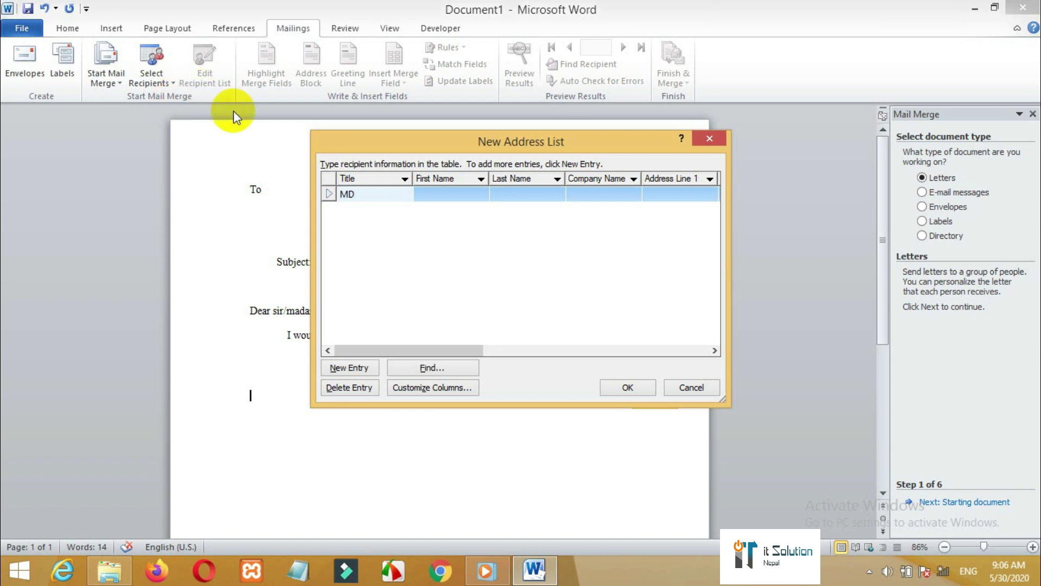
{"action": "key", "text": "Tab"}
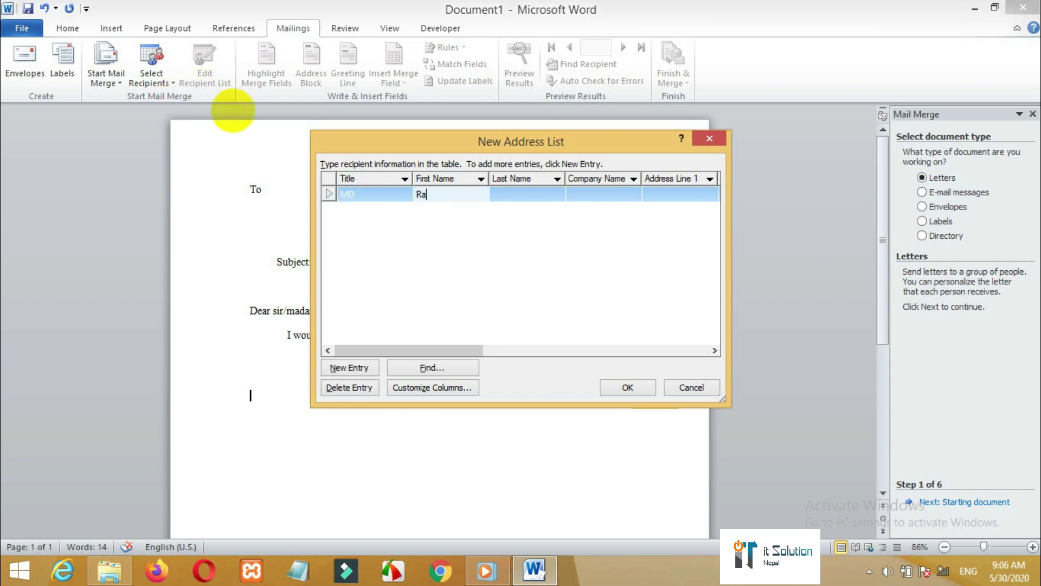
{"action": "key", "text": "Tab"}
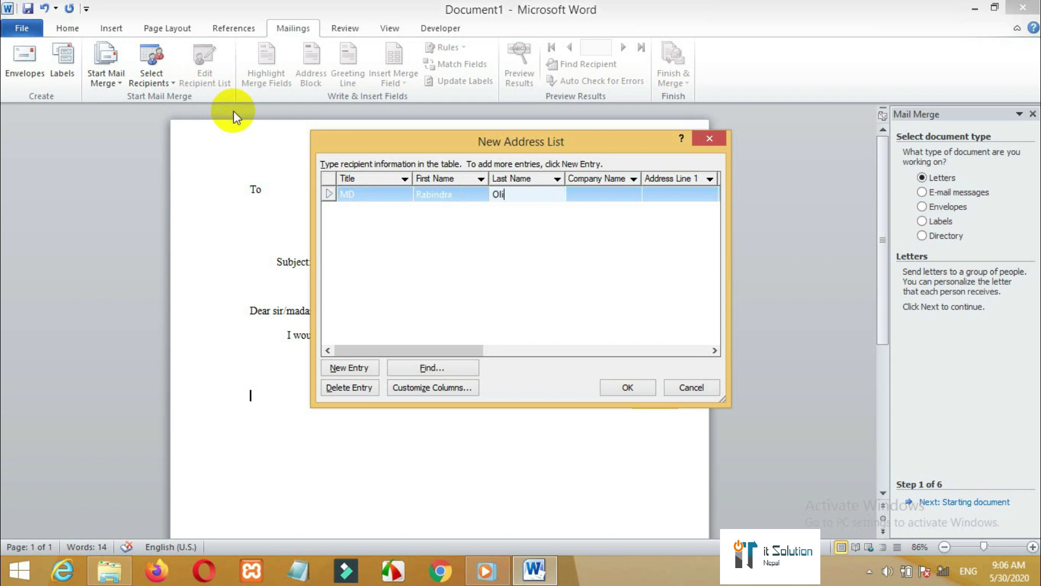
{"action": "key", "text": "Tab"}
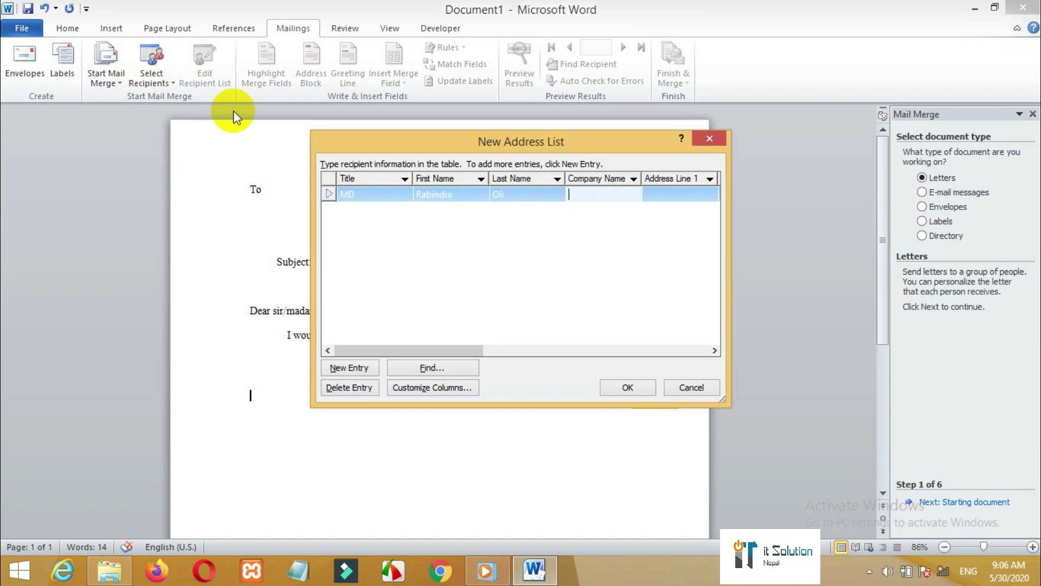
{"action": "type", "text": "Tho boss"}
- Add a second recipient titled Principal with first name, last name and the school as company
{"action": "left_click", "coordinate": [352, 368]}
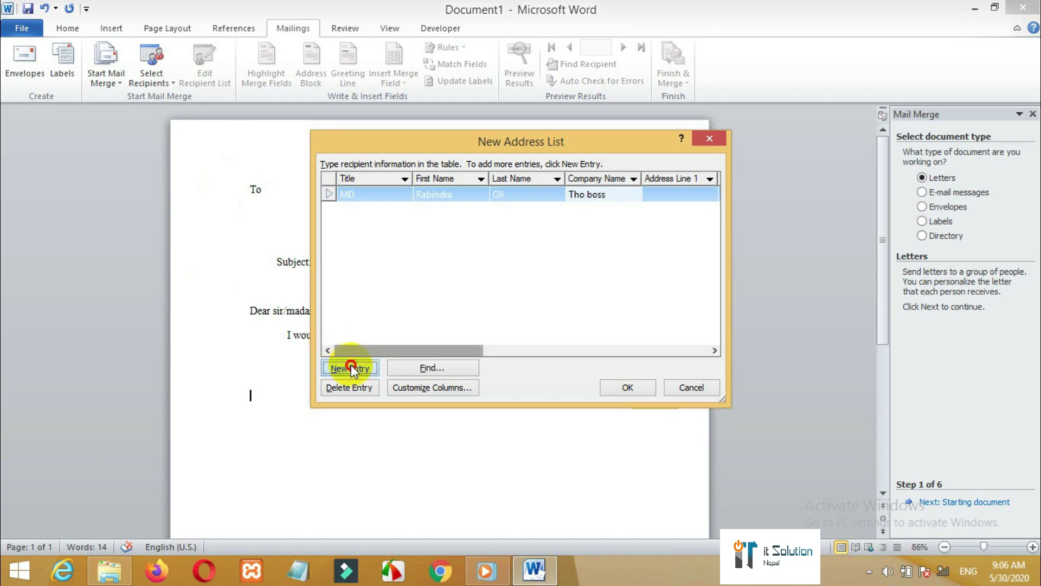
{"action": "type", "text": "Principal"}
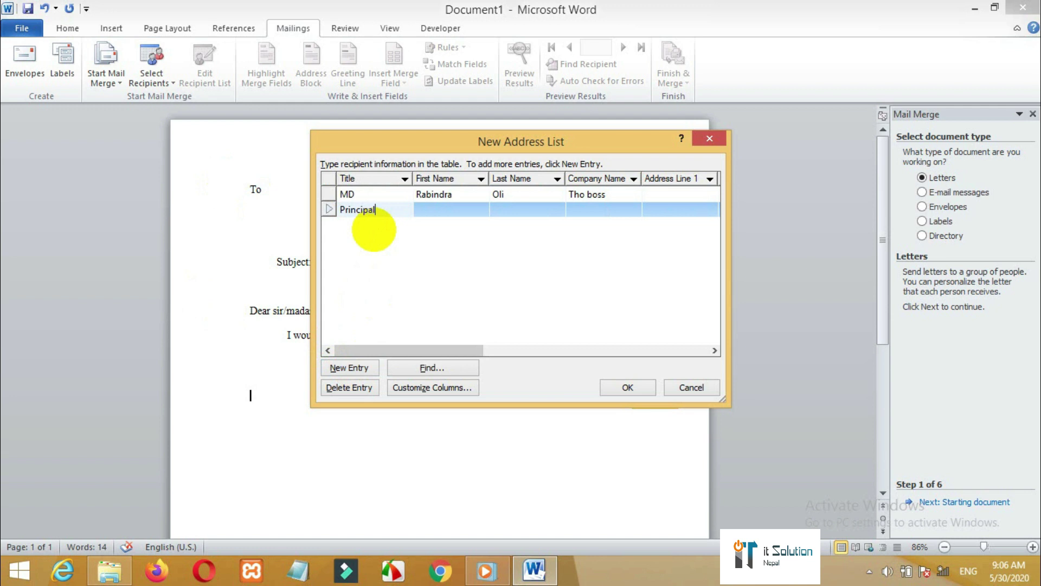
{"action": "key", "text": "Tab"}
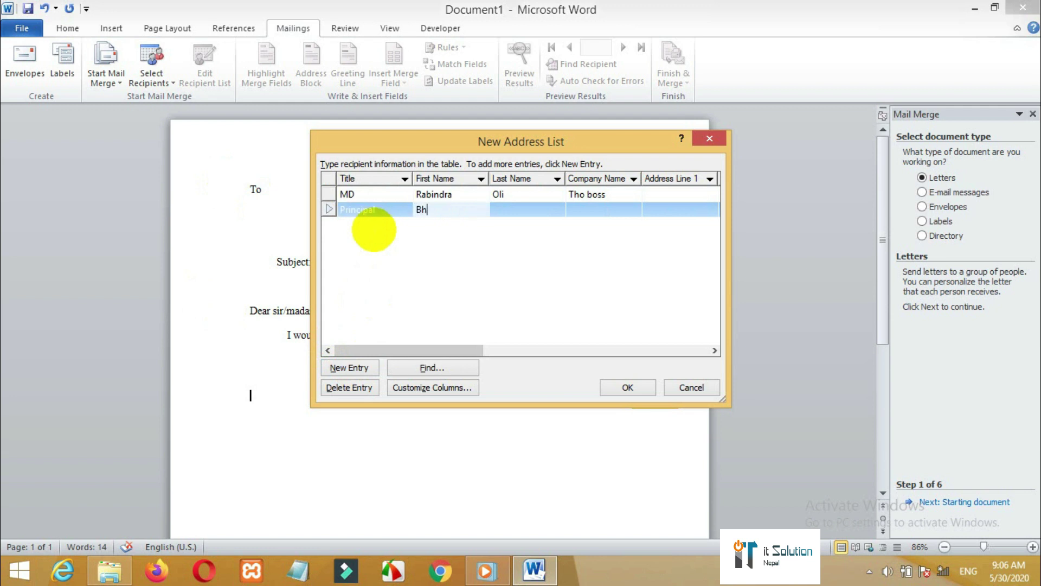
{"action": "key", "text": "Tab"}
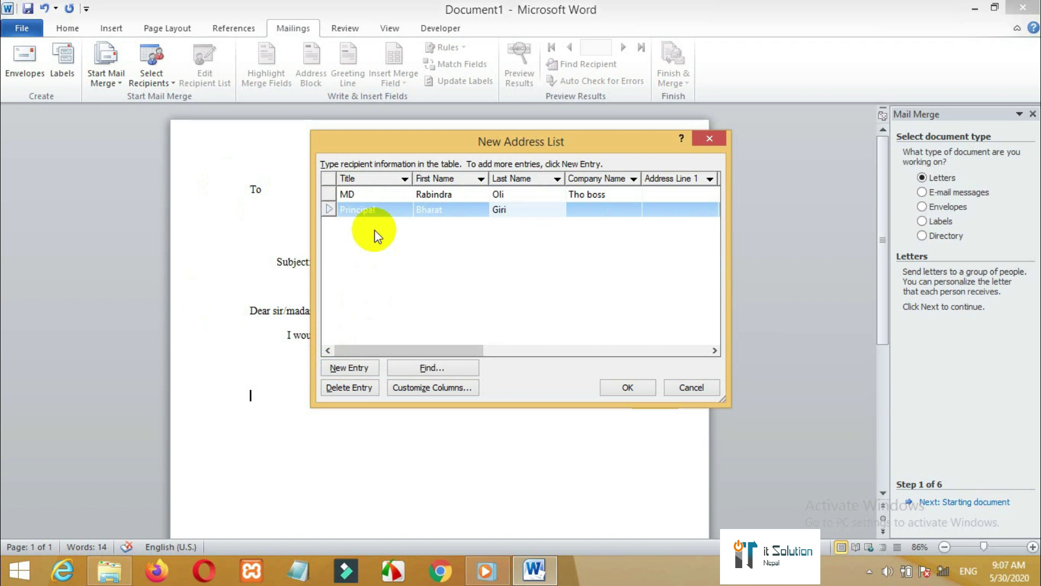
{"action": "key", "text": "Tab"}
{"action": "type", "text": "Jale"}
{"action": "type", "text": "swar ."}
{"action": "type", "text": "U. S"}
{"action": "type", "text": "chool"}
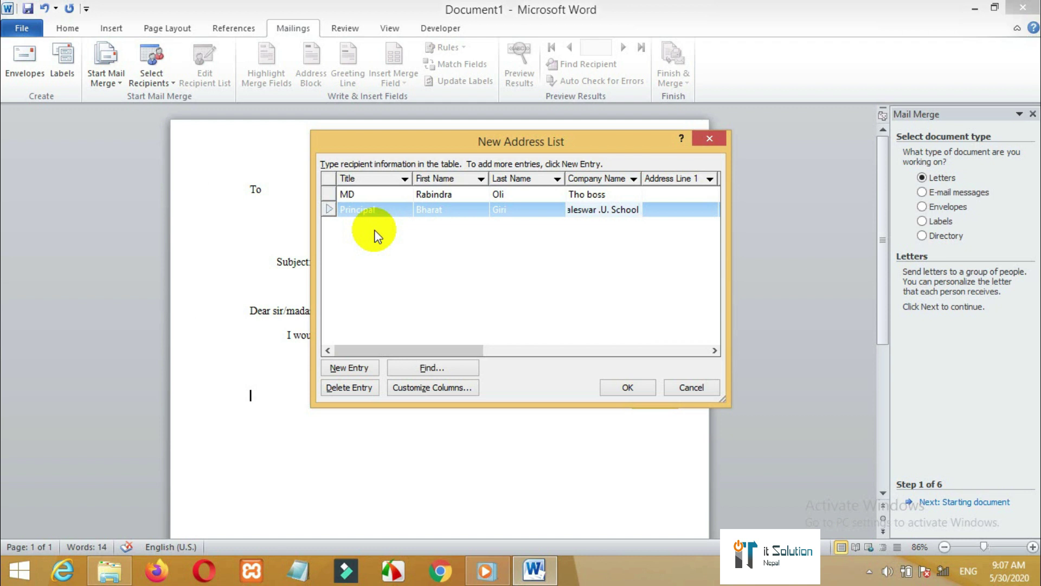
- Save the address list to the Desktop as 'mailing list add' and return to the letter
{"action": "left_click", "coordinate": [639, 387]}
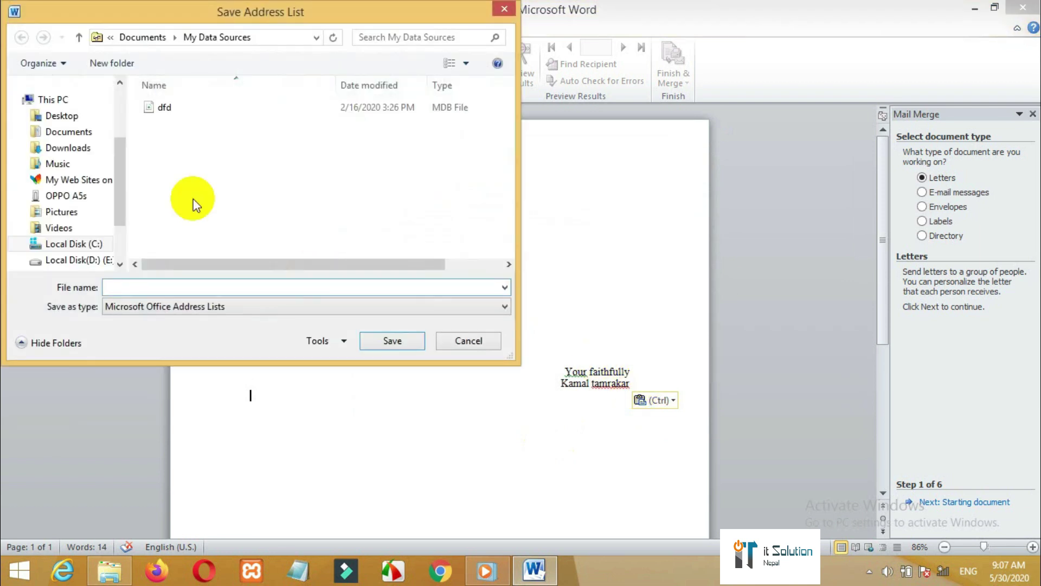
{"action": "left_click", "coordinate": [52, 116]}
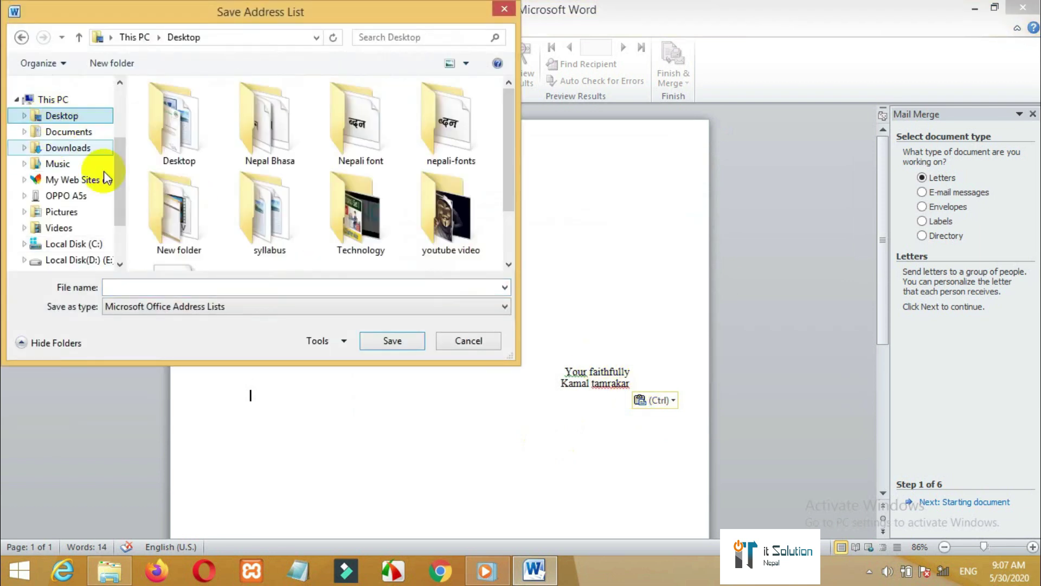
{"action": "left_click", "coordinate": [135, 288]}
{"action": "type", "text": "main"}
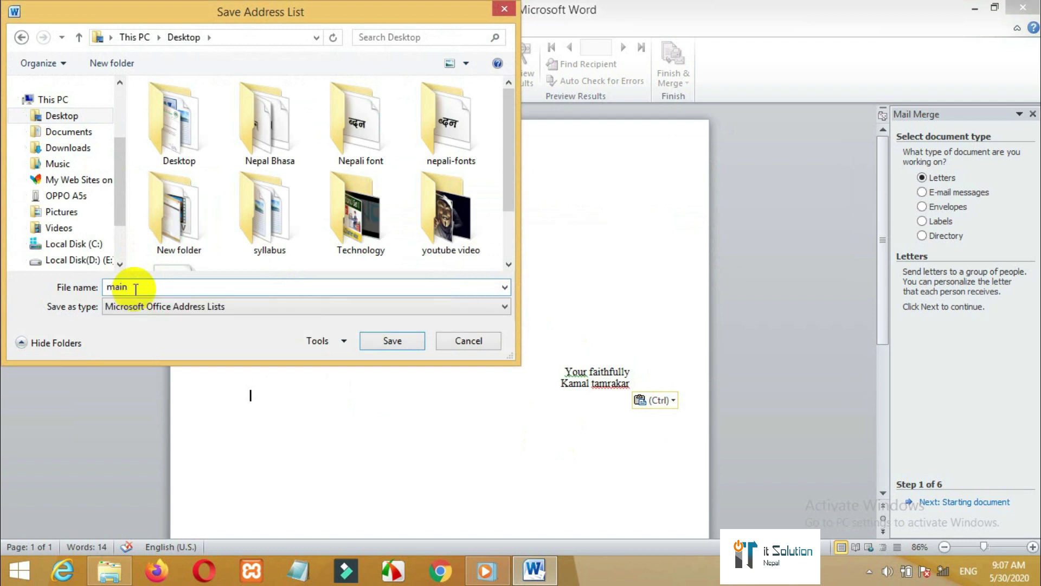
{"action": "key", "text": "BackSpace"}
{"action": "type", "text": "ling lis"}
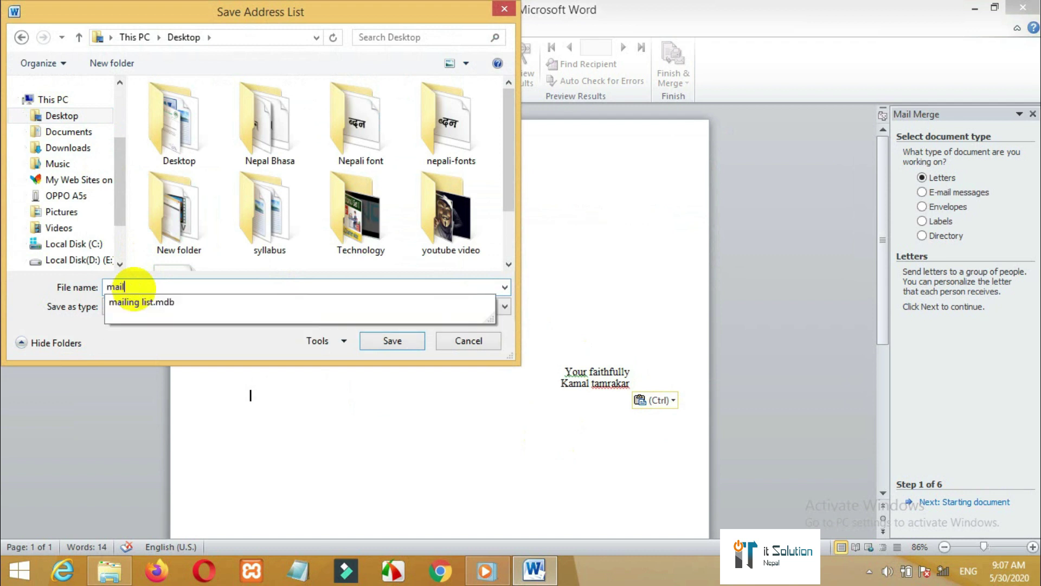
{"action": "type", "text": "t add"}
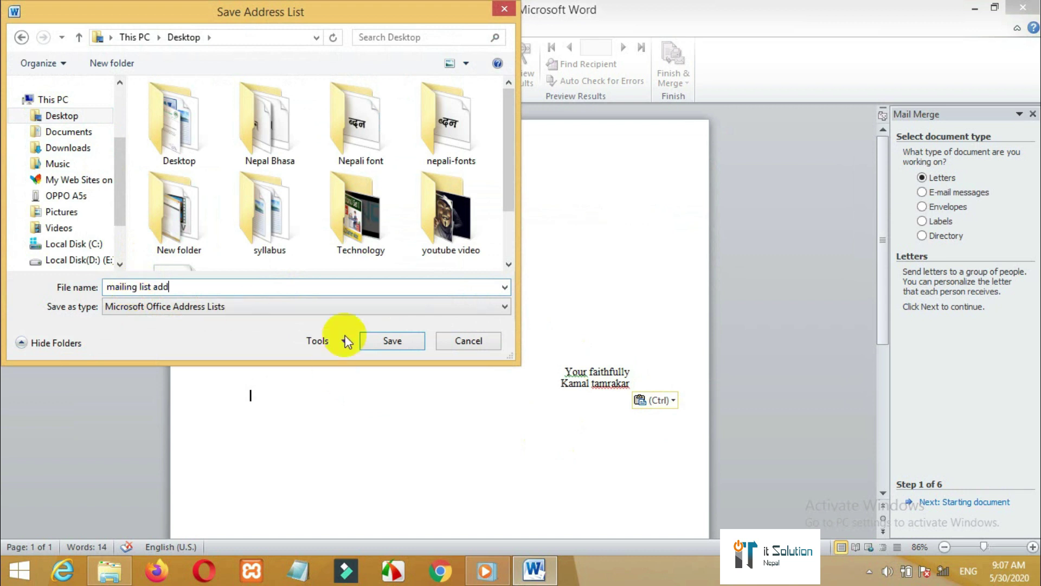
{"action": "left_click", "coordinate": [375, 342]}
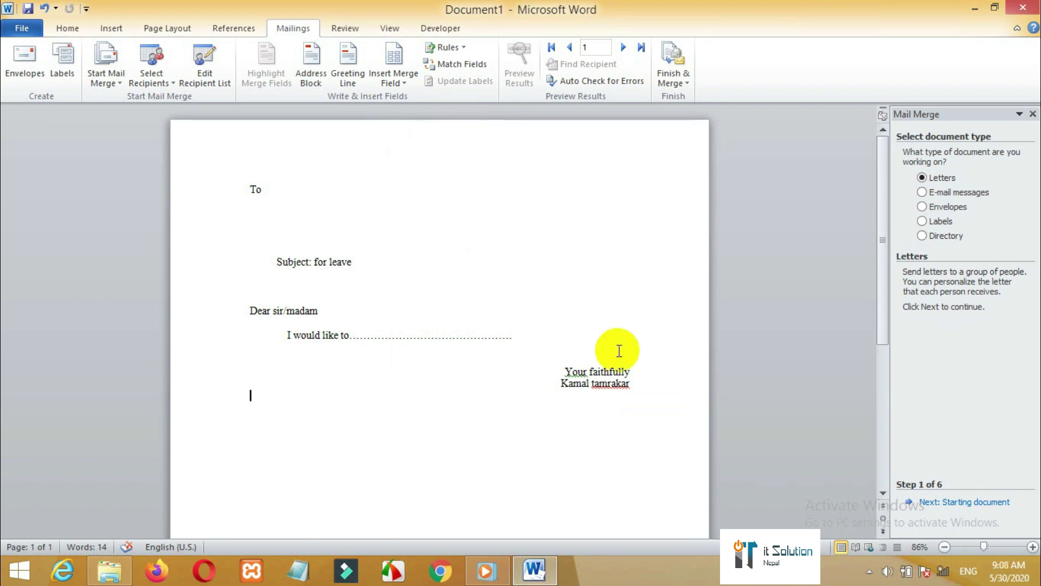
{"action": "left_click", "coordinate": [402, 83]}
{"action": "left_click", "coordinate": [282, 232]}
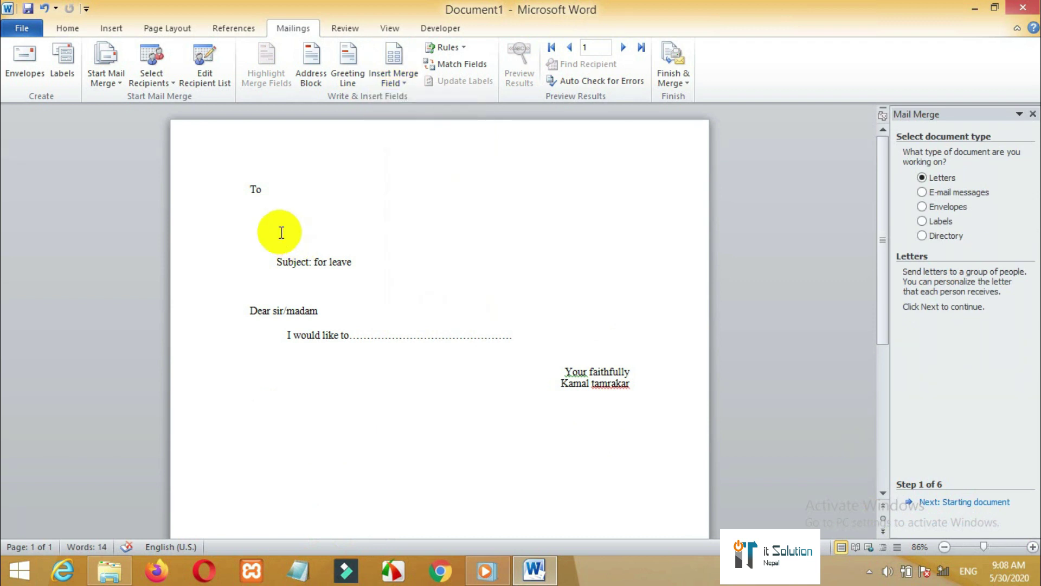
- Insert the Title, First_Name, Last_Name and Company_Name merge fields below To
{"action": "left_click", "coordinate": [412, 84]}
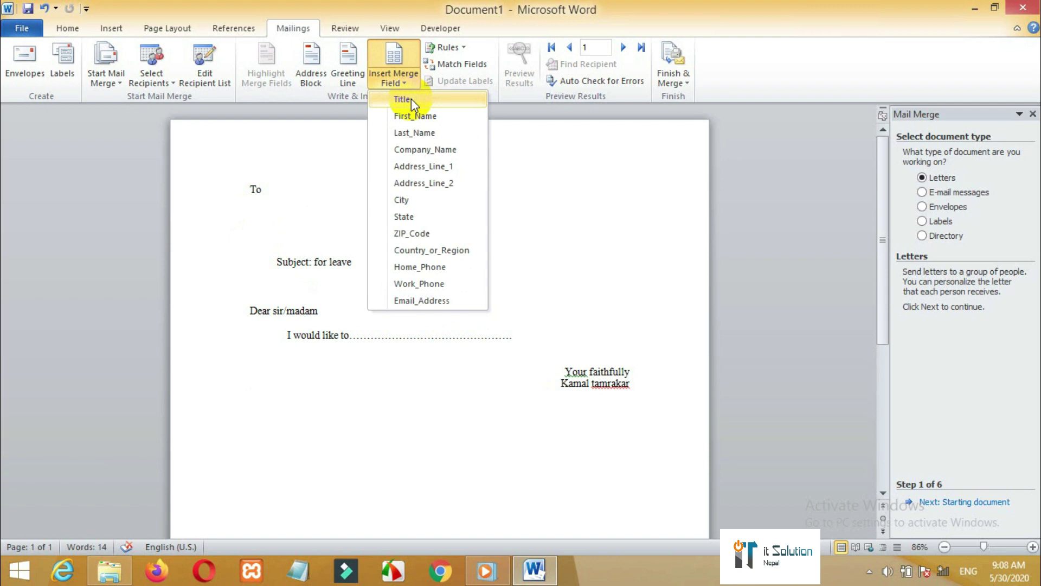
{"action": "left_click", "coordinate": [411, 98]}
{"action": "left_click", "coordinate": [409, 82]}
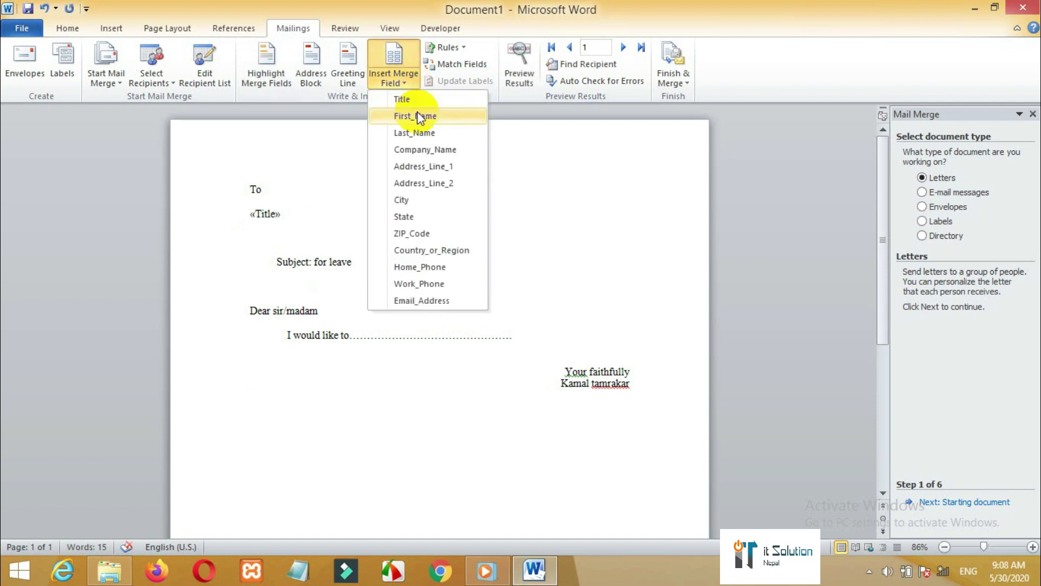
{"action": "left_click", "coordinate": [419, 116]}
{"action": "left_click", "coordinate": [396, 75]}
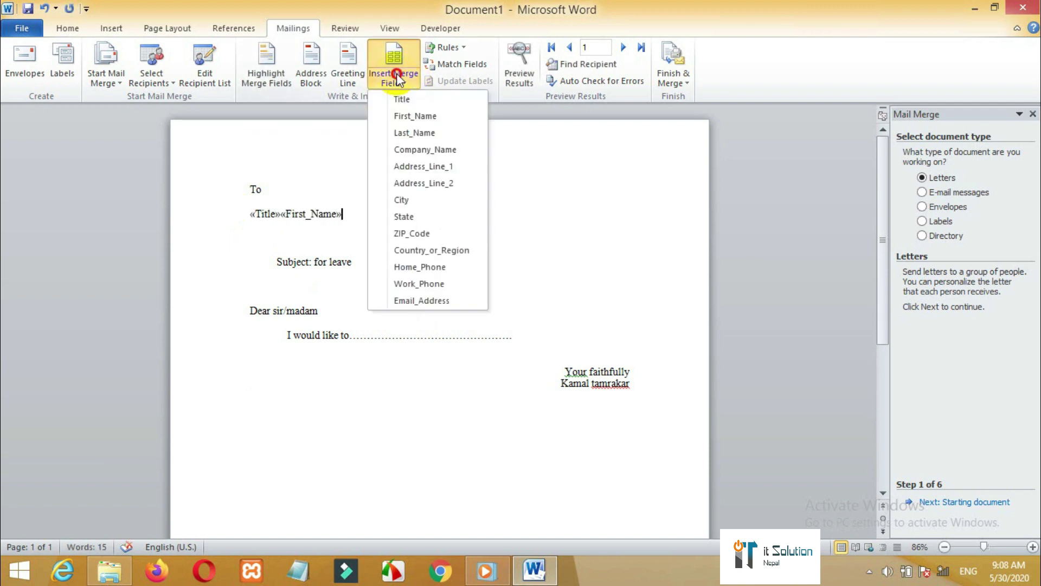
{"action": "left_click", "coordinate": [415, 133]}
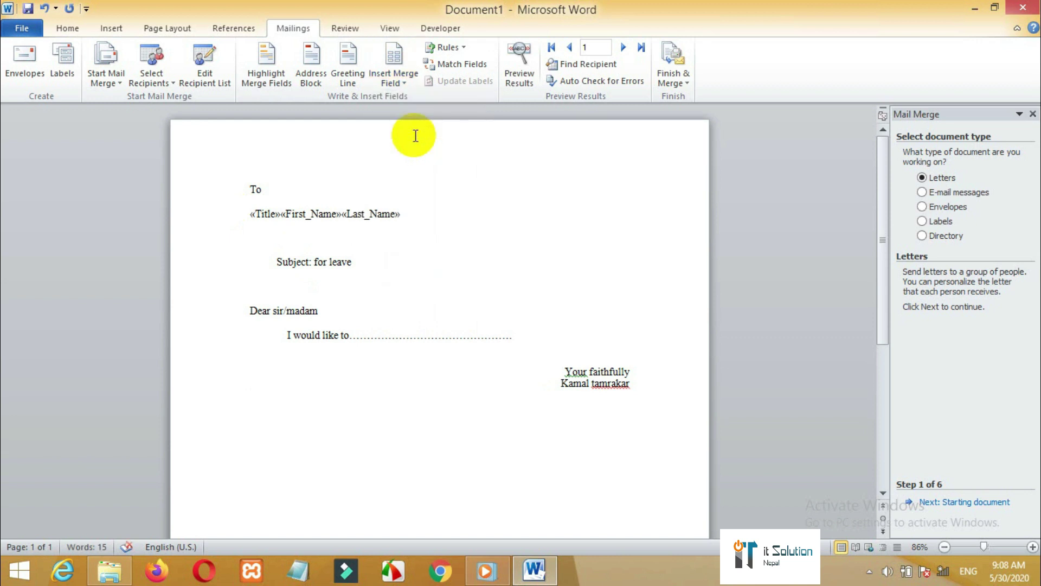
{"action": "left_click", "coordinate": [404, 79]}
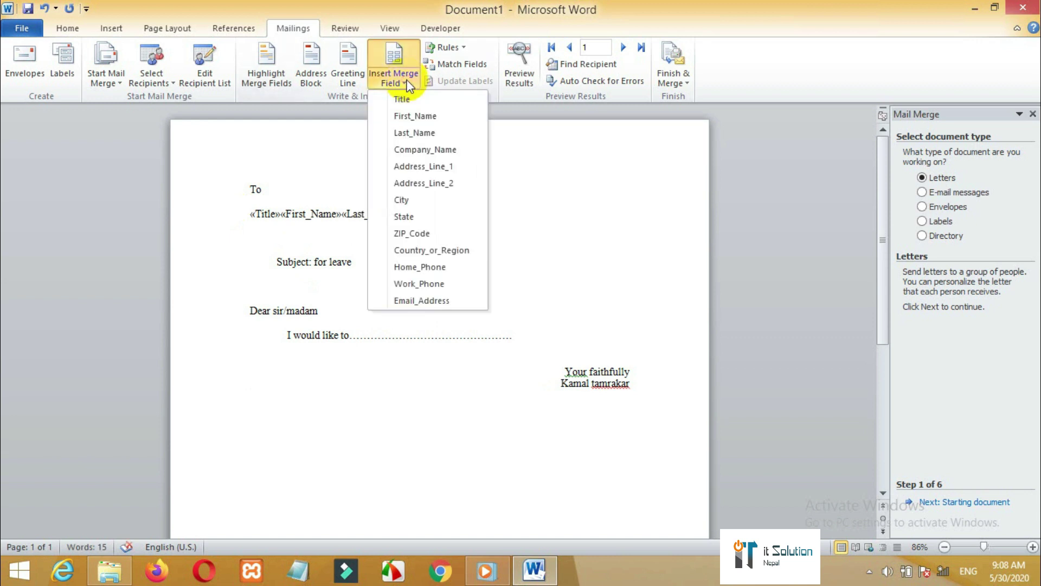
{"action": "left_click", "coordinate": [430, 149]}
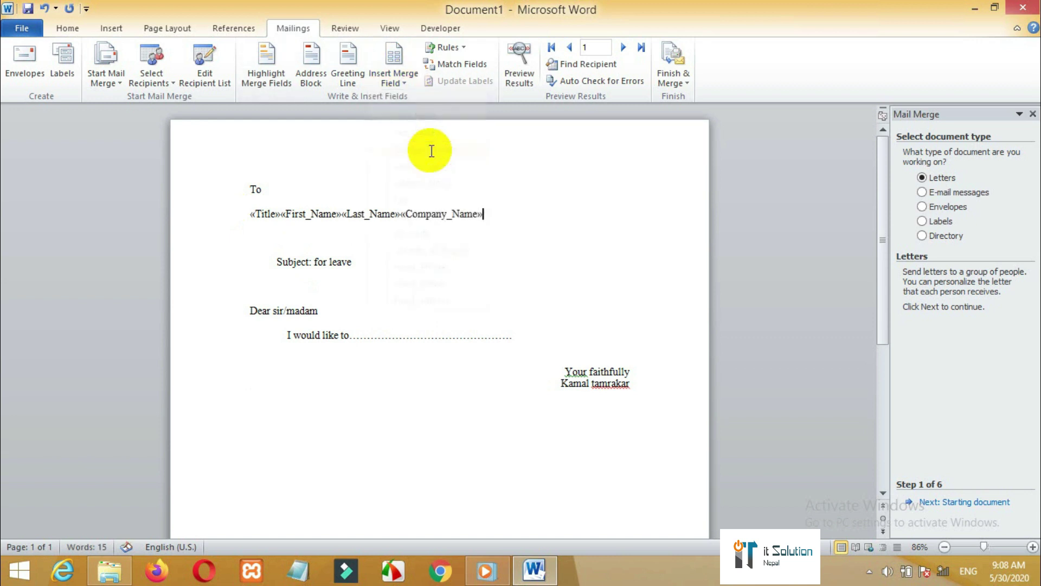
- Break the fields so «First_Name», «Last_Name» and «Company_Name» each start a new line
{"action": "left_click", "coordinate": [282, 211]}
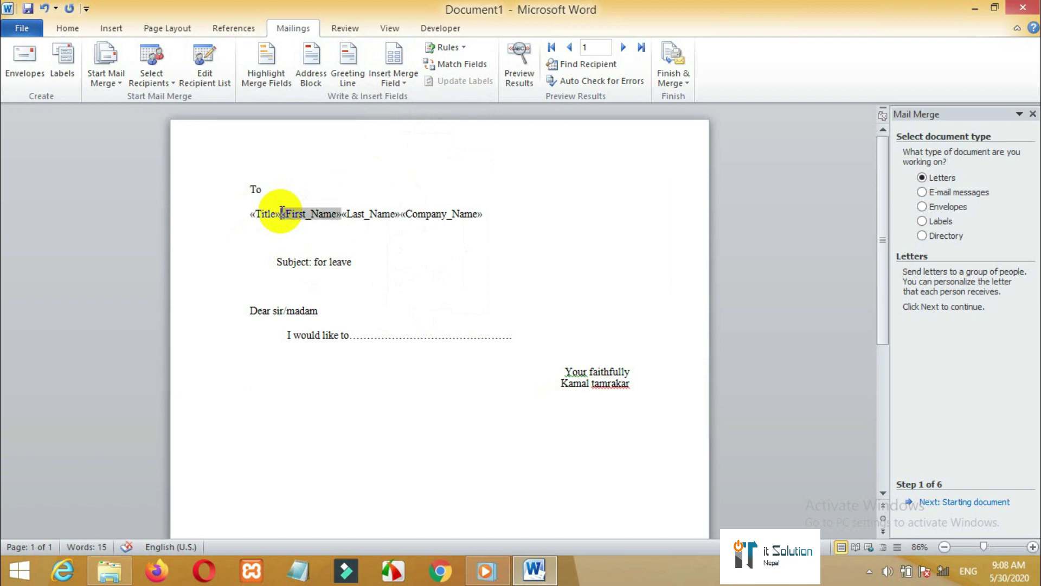
{"action": "key", "text": "Return"}
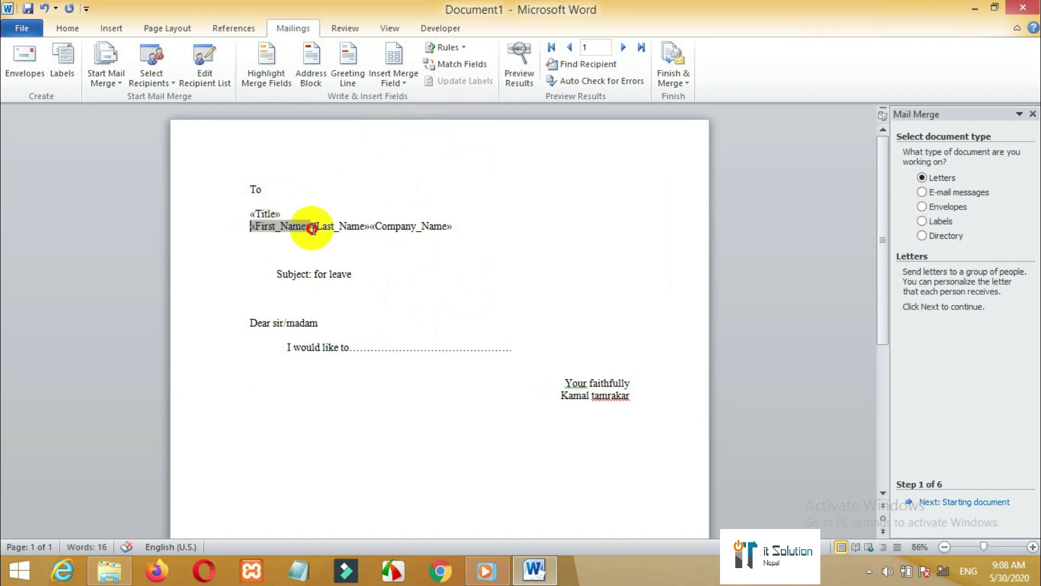
{"action": "left_click", "coordinate": [311, 228]}
{"action": "key", "text": "Return"}
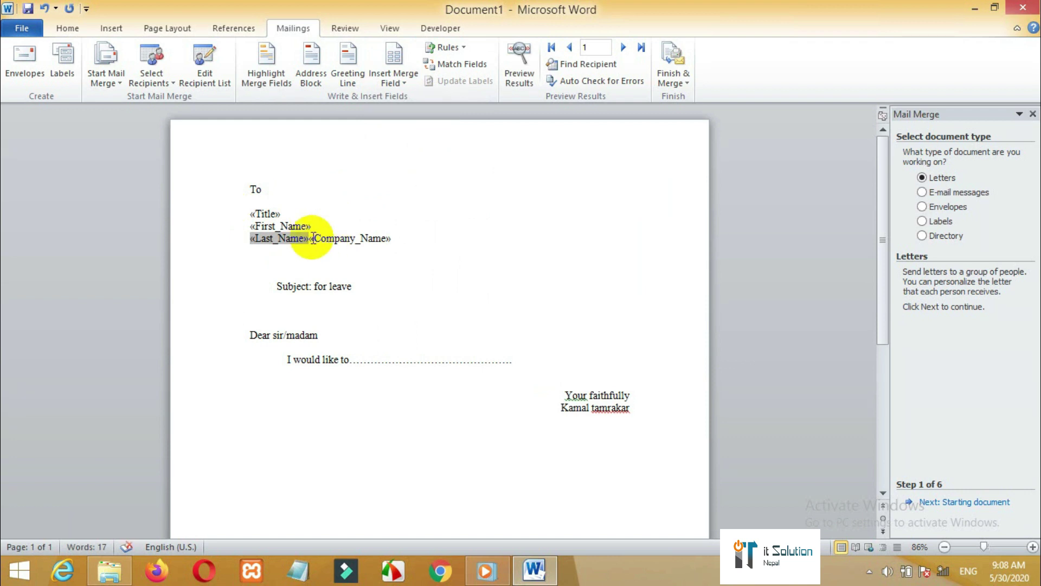
{"action": "left_click", "coordinate": [314, 238]}
{"action": "key", "text": "Return"}
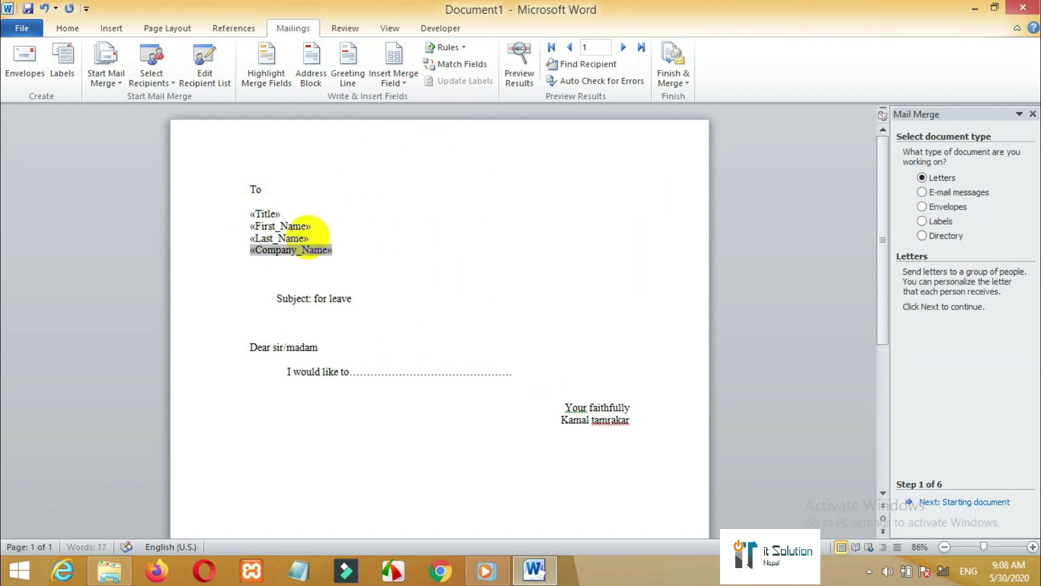
- Preview the merge results and show record 2, the Principal at Jaleswar .U. School
{"action": "left_click", "coordinate": [399, 249]}
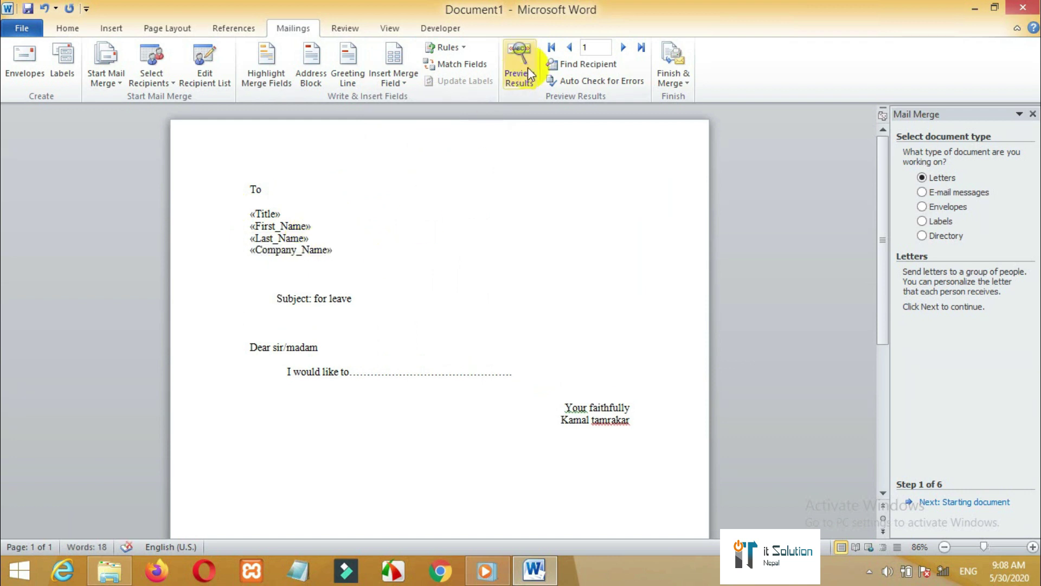
{"action": "left_click", "coordinate": [519, 81]}
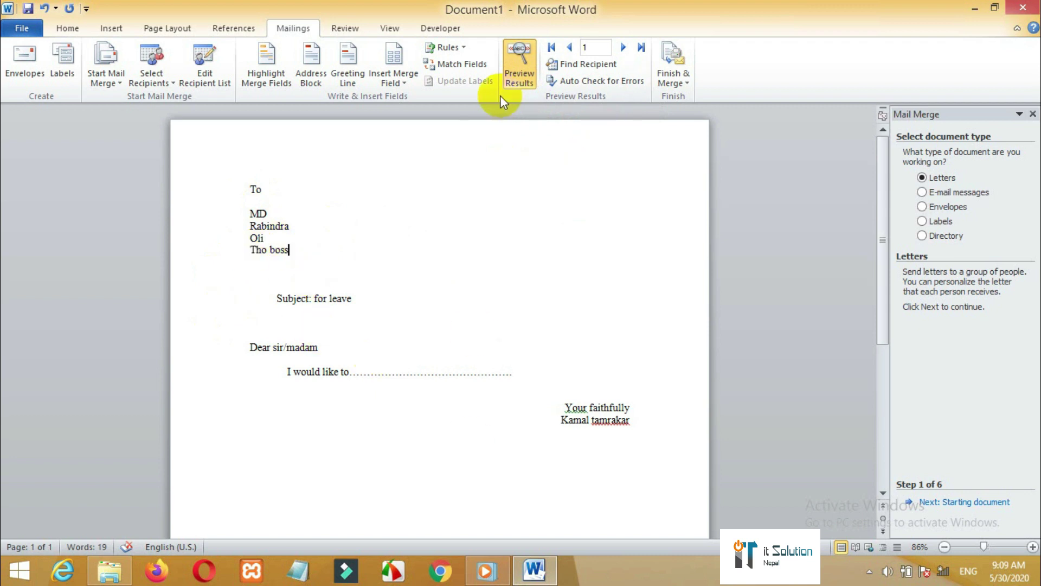
{"action": "left_click", "coordinate": [641, 48]}
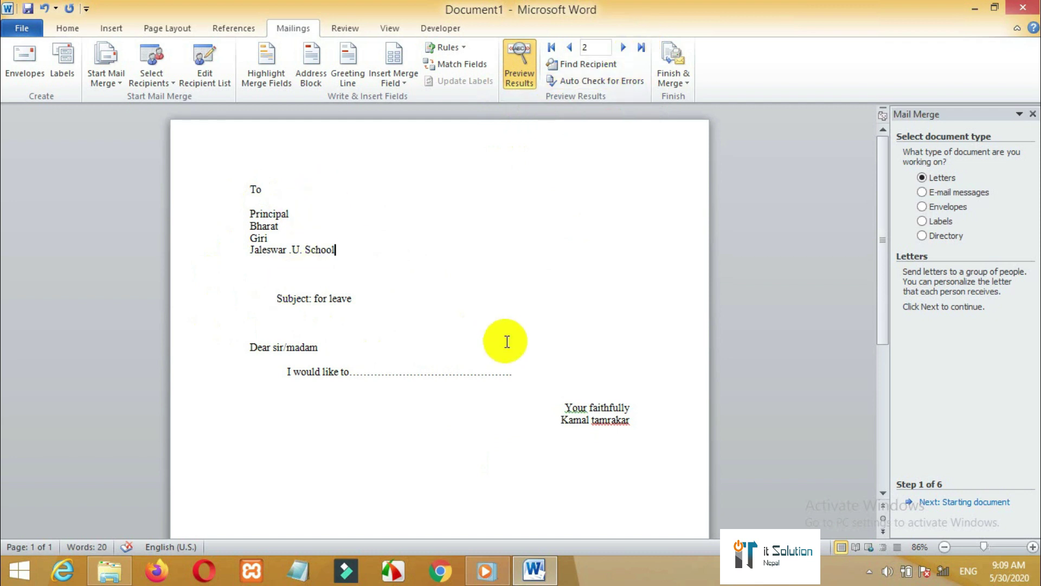
{"action": "left_click", "coordinate": [685, 81]}
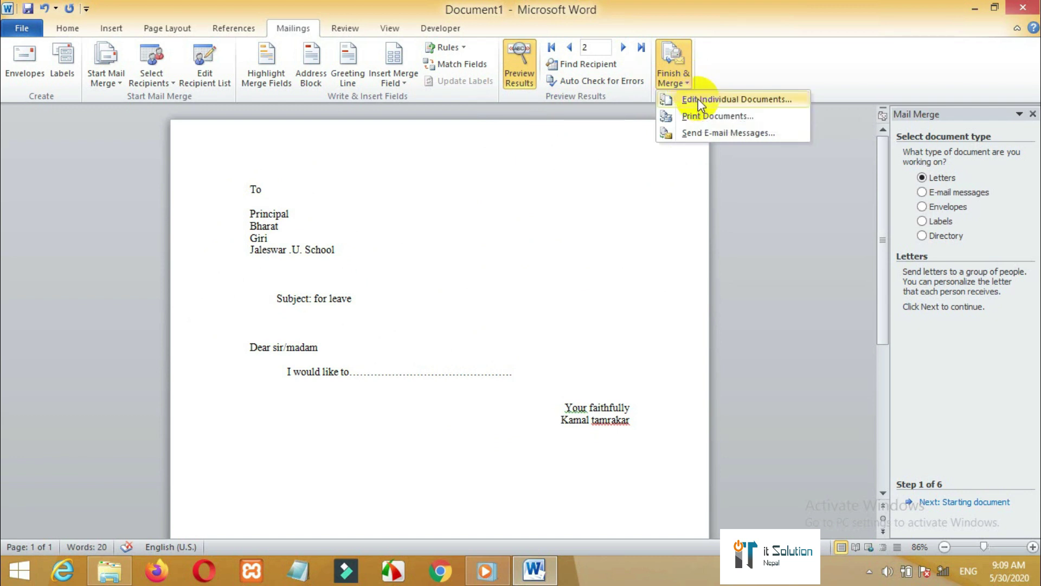
- Merge all records into a new editable Letters1 document and look through the letters
{"action": "left_click", "coordinate": [699, 100]}
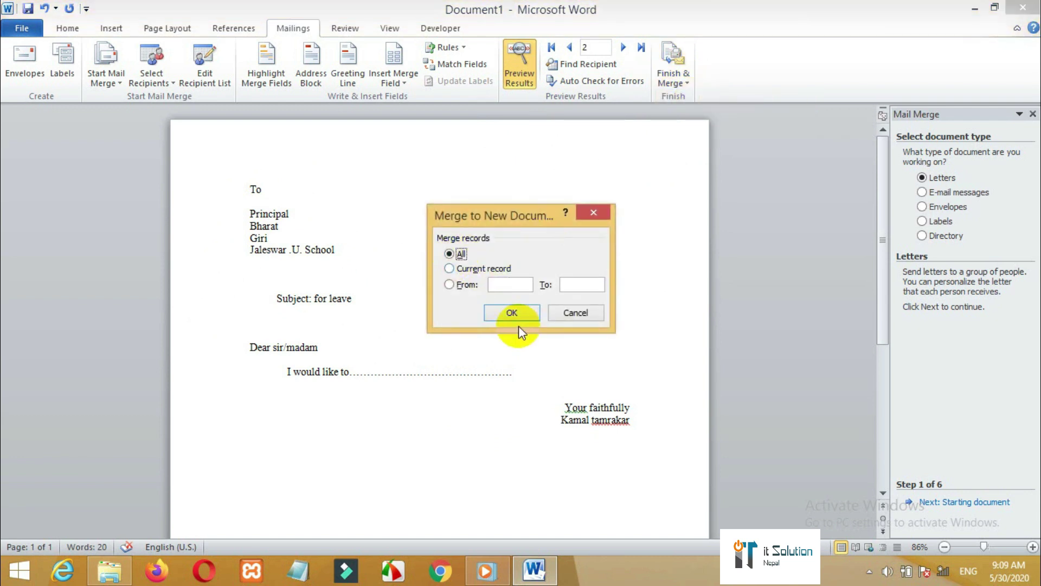
{"action": "left_click", "coordinate": [512, 313]}
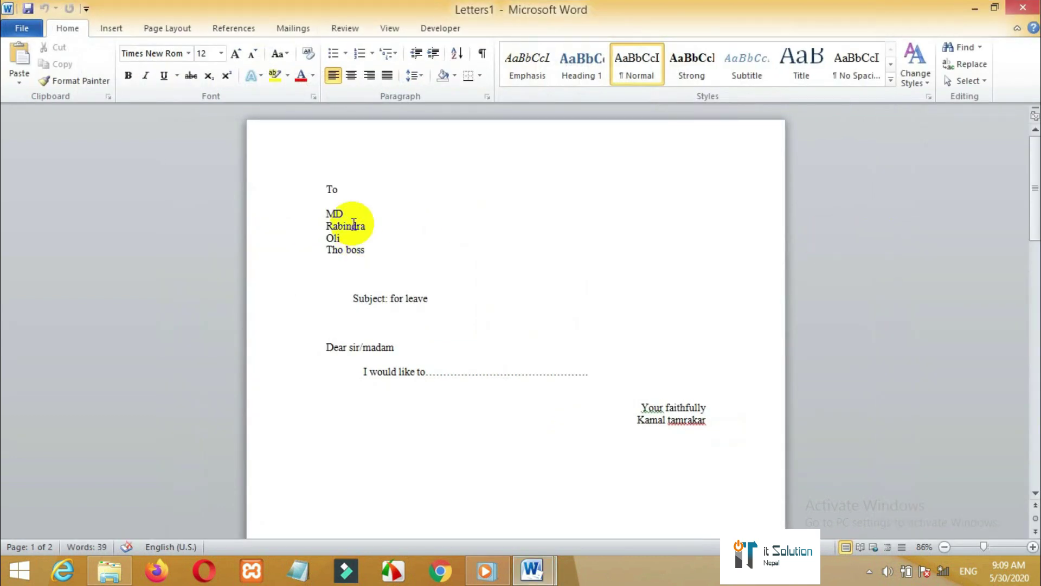
{"action": "left_click_drag", "start_coordinate": [320, 190], "coordinate": [740, 435]}
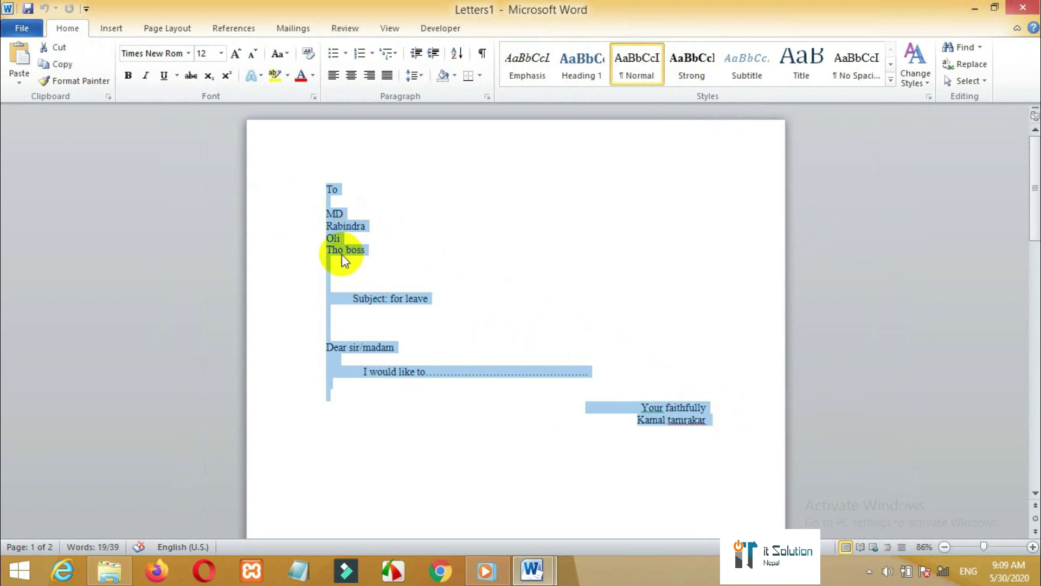
{"action": "mouse_move", "coordinate": [1035, 205]}
{"action": "left_mouse_down"}
{"action": "mouse_move", "coordinate": [1037, 414]}
{"action": "mouse_move", "coordinate": [1036, 181]}
{"action": "mouse_move", "coordinate": [1036, 190]}
{"action": "left_mouse_up"}
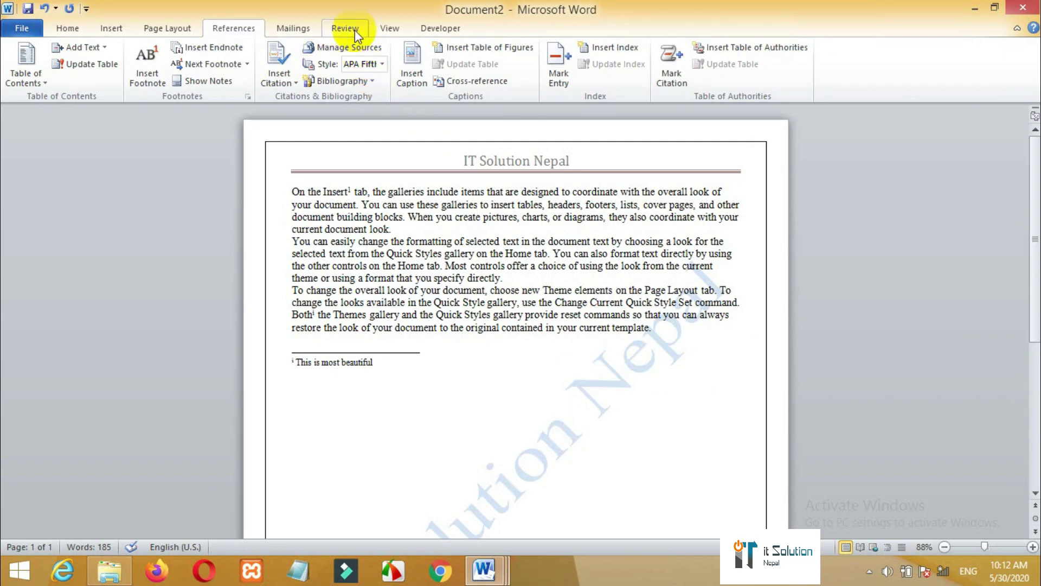
- Type the stray word 'thes' right after 'template.' at the end of the last paragraph
{"action": "left_click", "coordinate": [353, 32]}
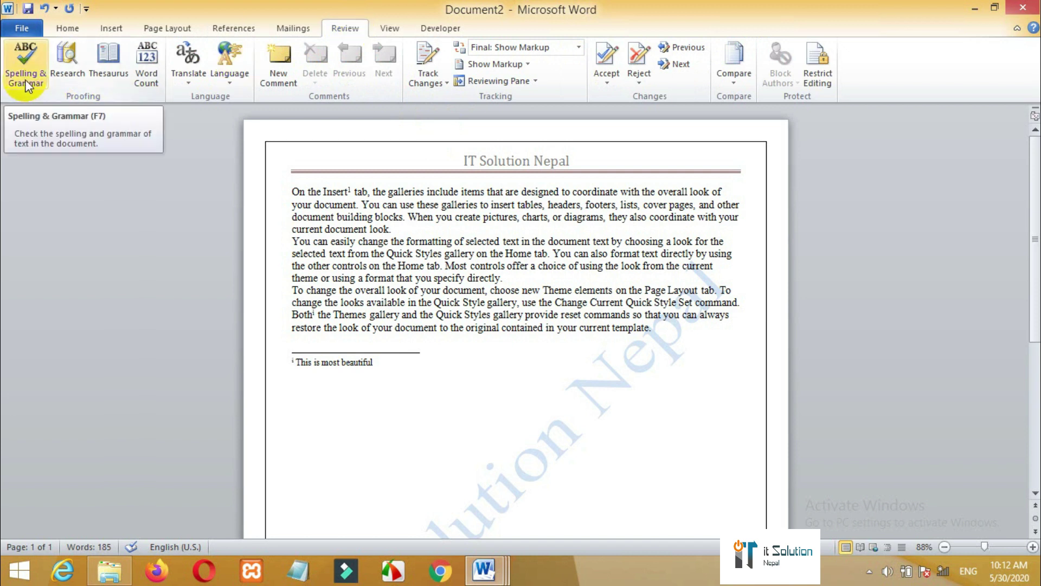
{"action": "left_click", "coordinate": [665, 333]}
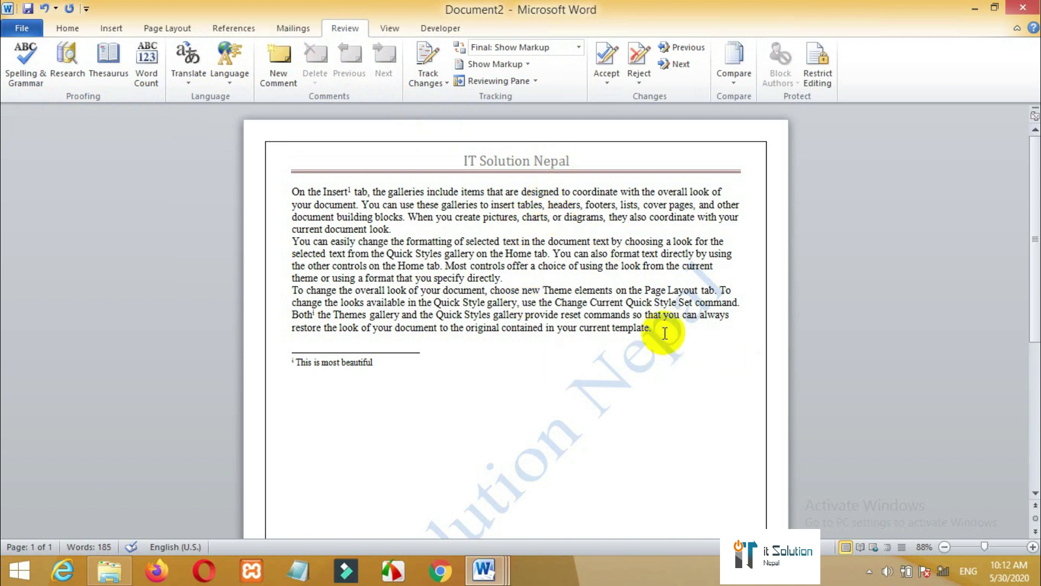
{"action": "type", "text": "thes"}
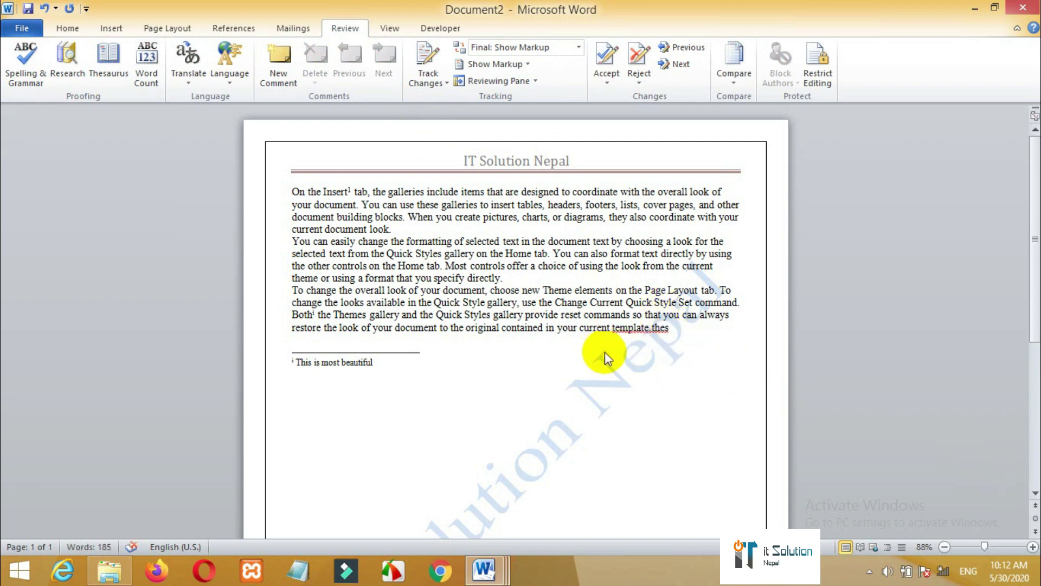
{"action": "left_click", "coordinate": [34, 77]}
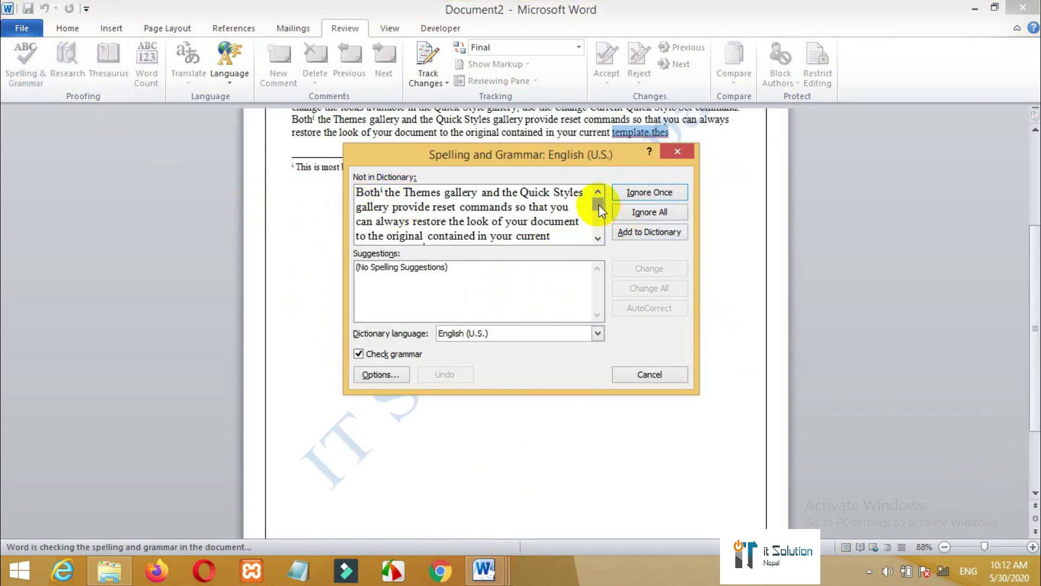
{"action": "left_click_drag", "start_coordinate": [599, 204], "coordinate": [599, 262]}
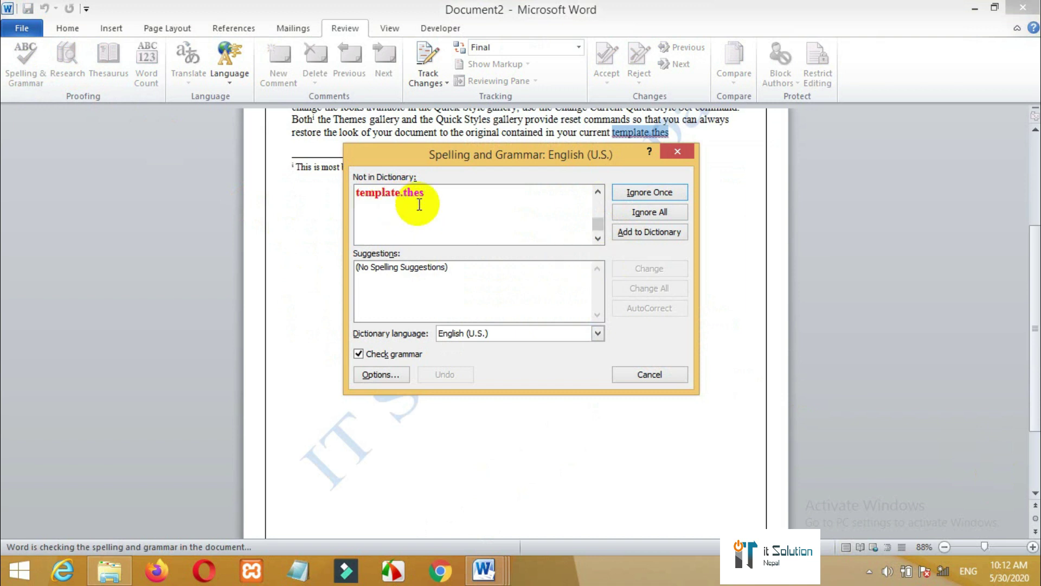
{"action": "left_click", "coordinate": [650, 212]}
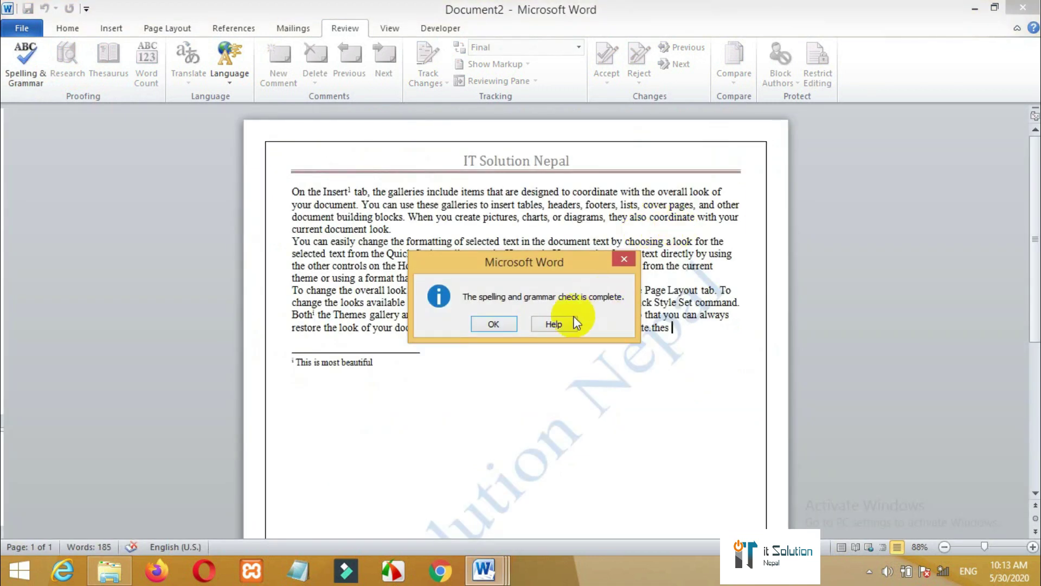
{"action": "left_click", "coordinate": [624, 259]}
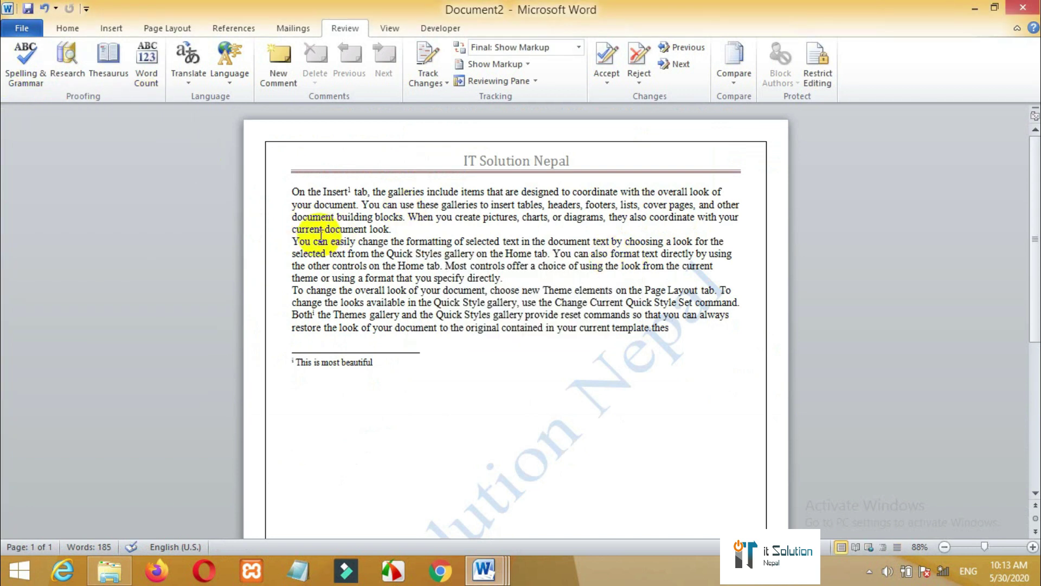
{"action": "left_click", "coordinate": [151, 79]}
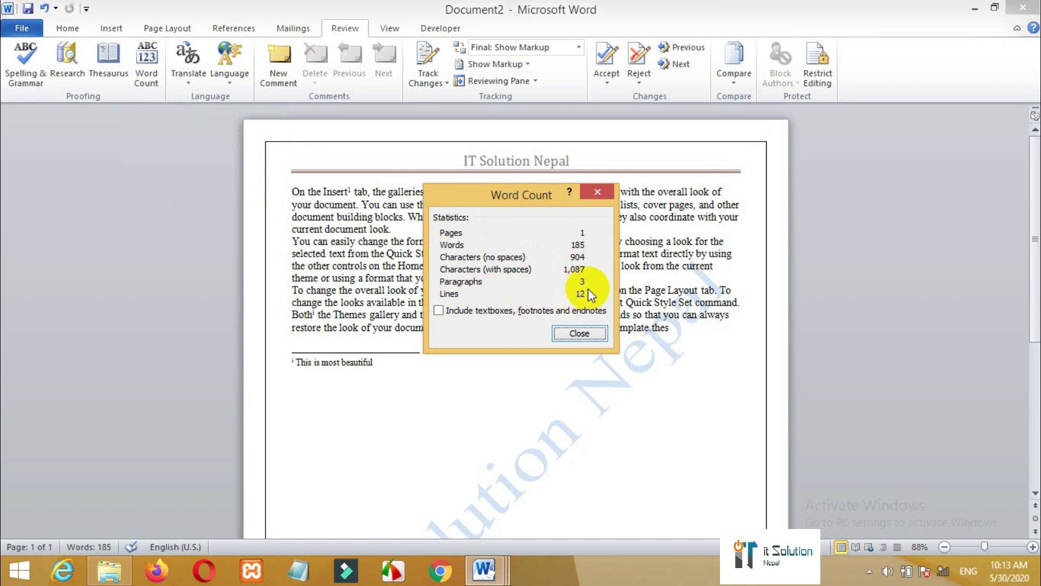
{"action": "left_click", "coordinate": [574, 333]}
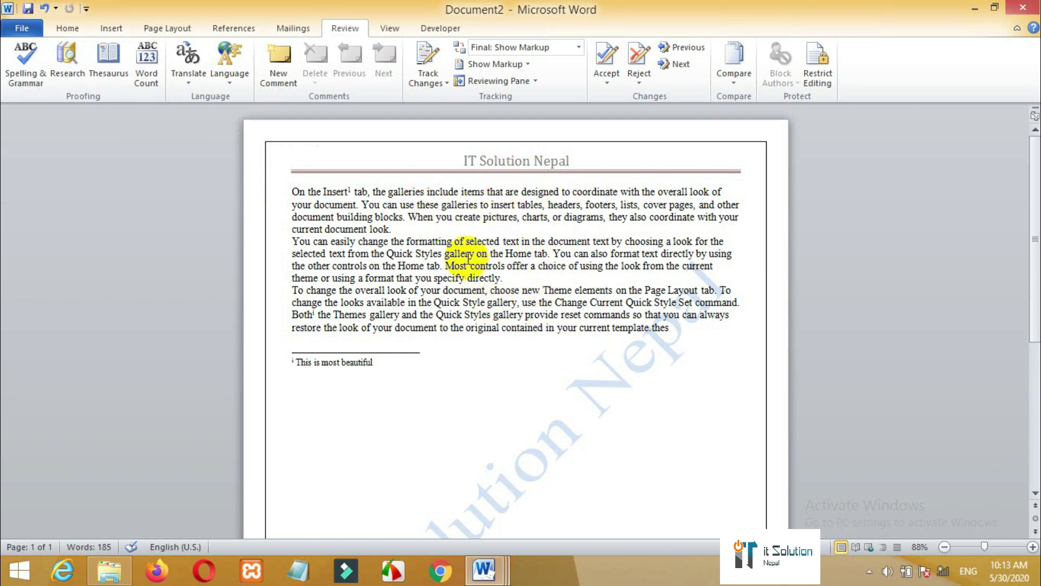
- Attach a comment reading 'More effective' to the word 'thes'
{"action": "left_click", "coordinate": [278, 82]}
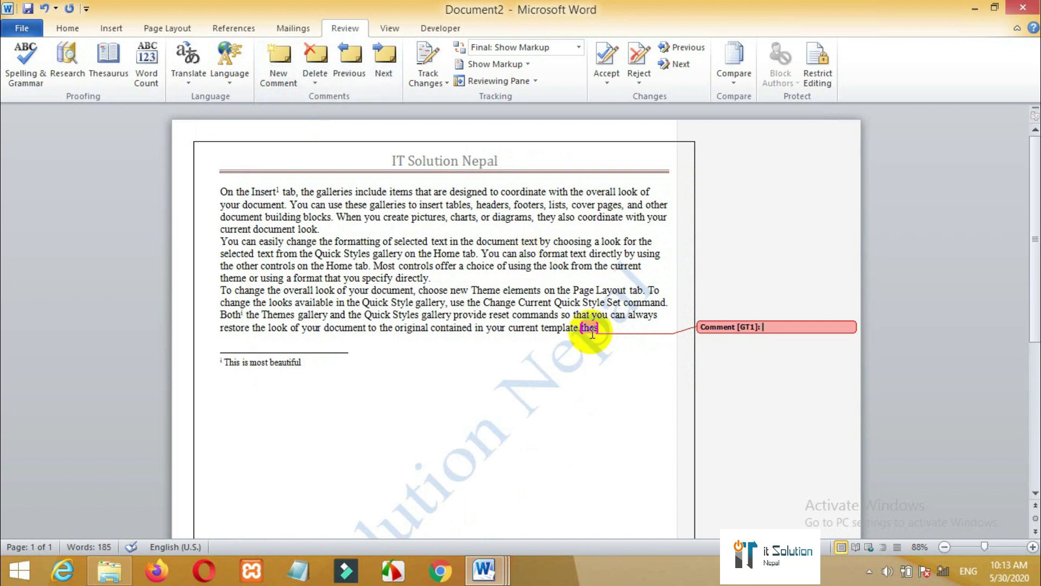
{"action": "mouse_move", "coordinate": [594, 334]}
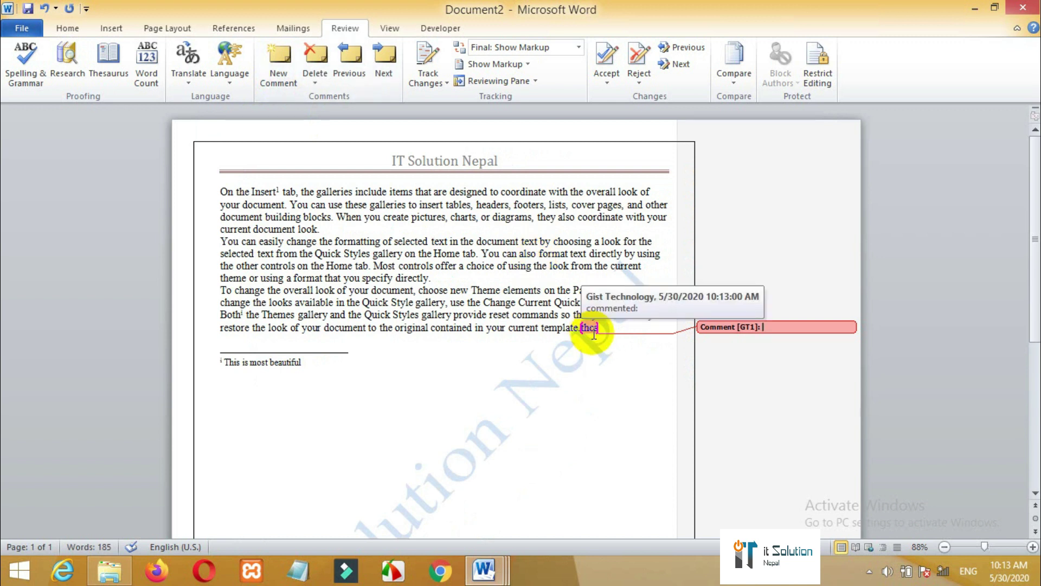
{"action": "type", "text": "More effective"}
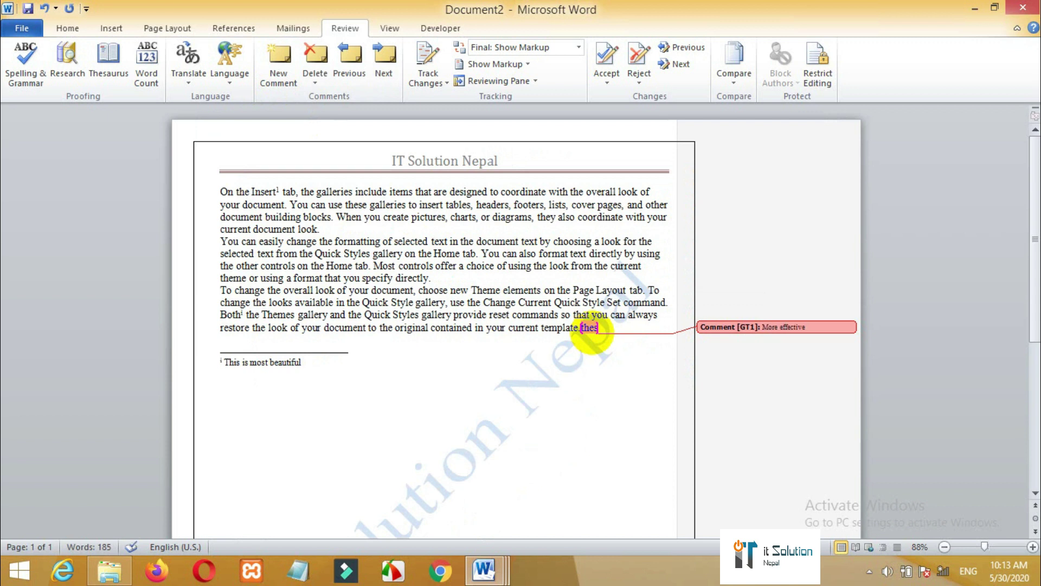
{"action": "left_click", "coordinate": [527, 392]}
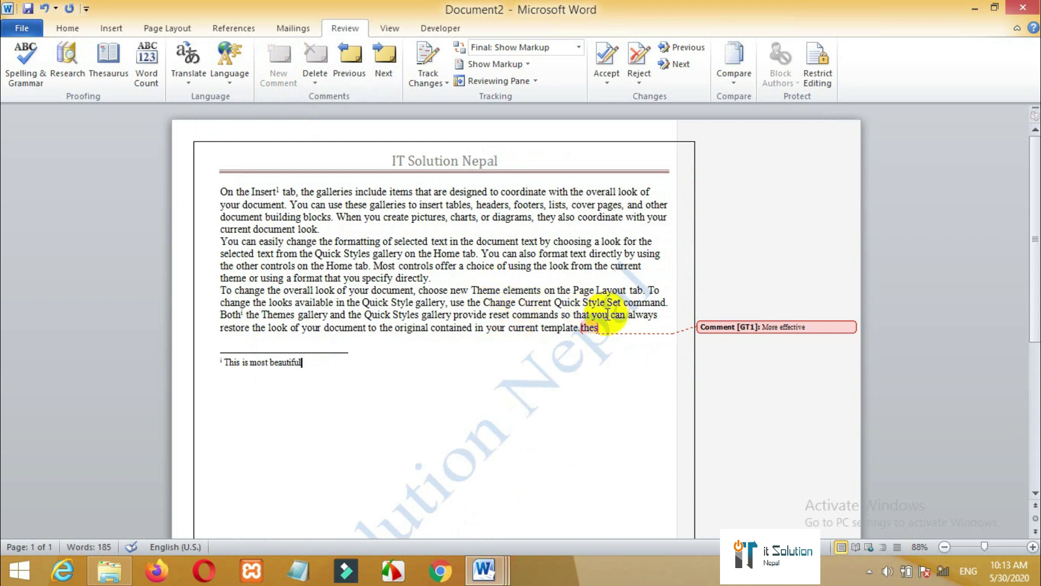
{"action": "left_click", "coordinate": [746, 329]}
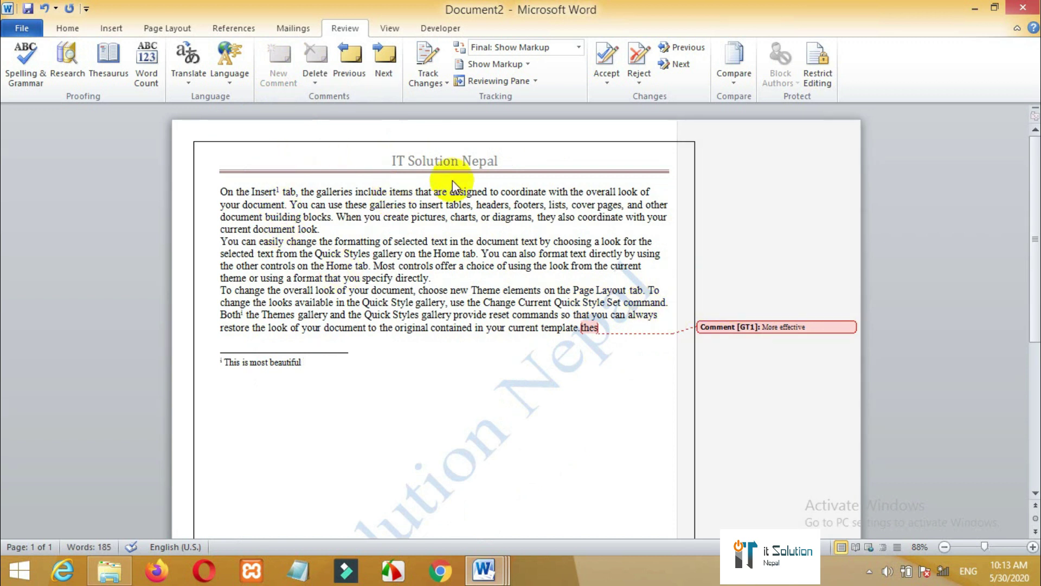
{"action": "left_click", "coordinate": [399, 29]}
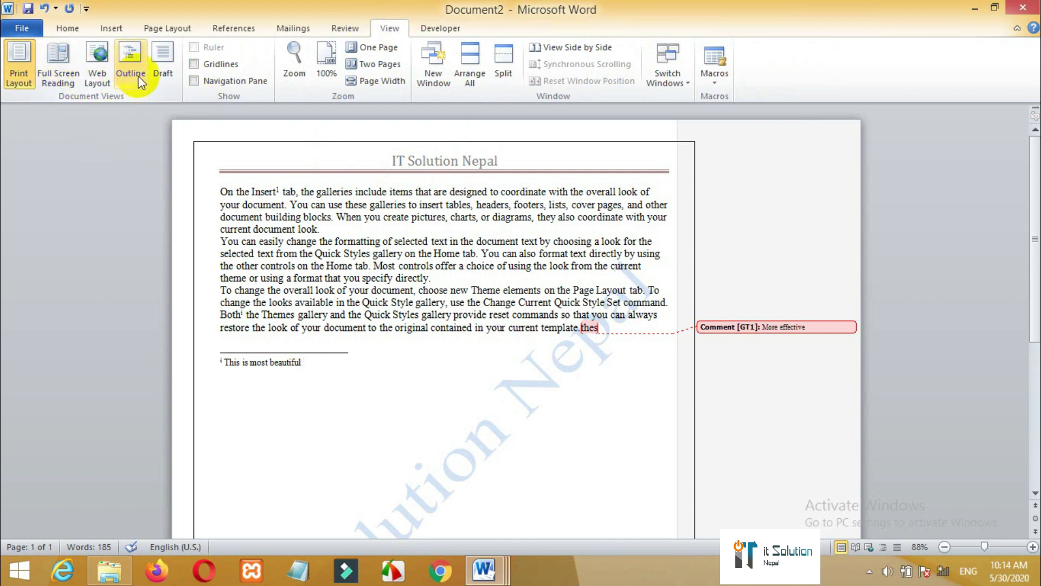
{"action": "left_click", "coordinate": [59, 76]}
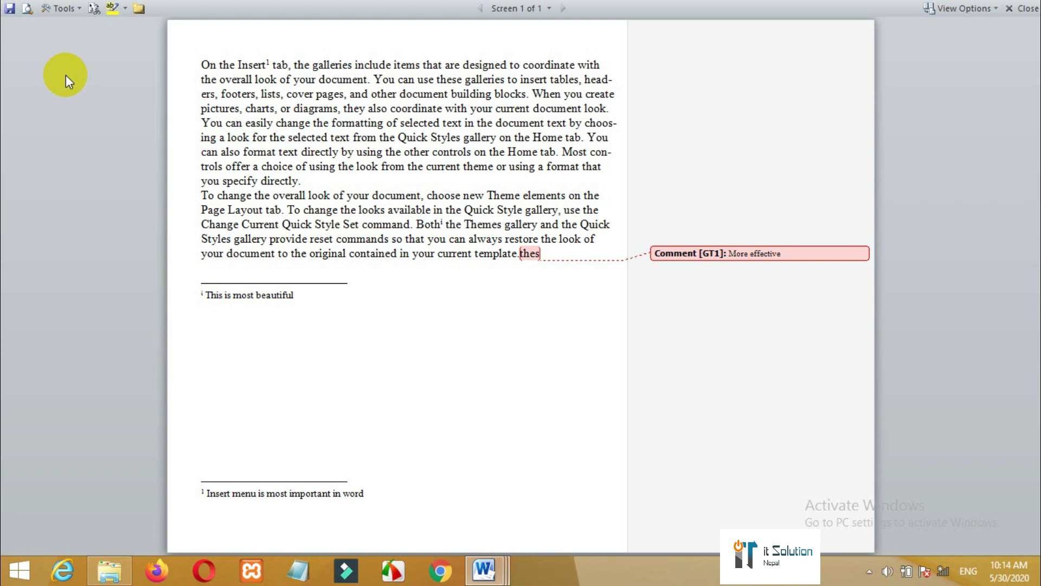
{"action": "key", "text": "Escape"}
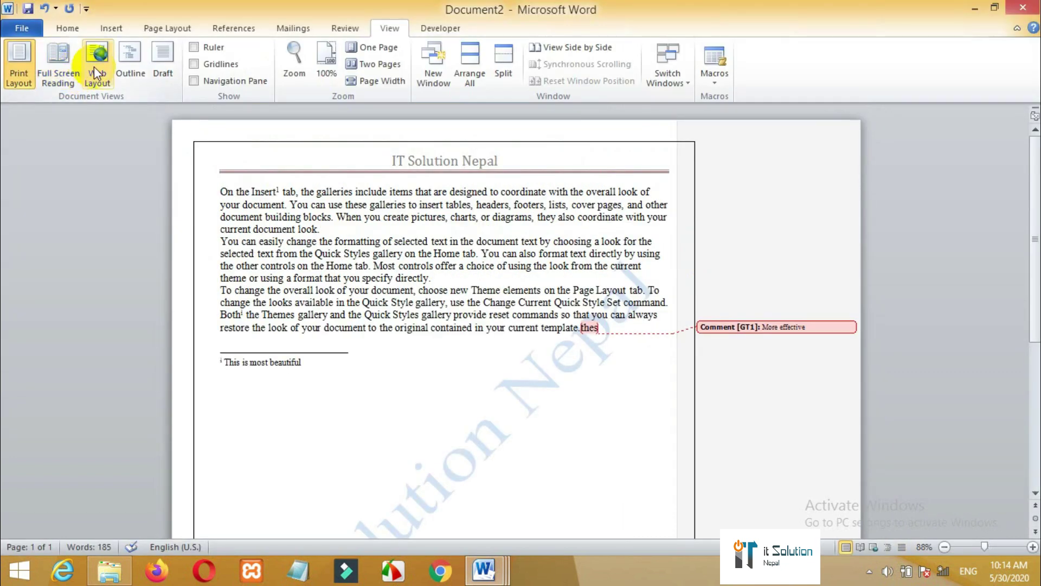
{"action": "left_click", "coordinate": [97, 73]}
{"action": "left_click", "coordinate": [145, 65]}
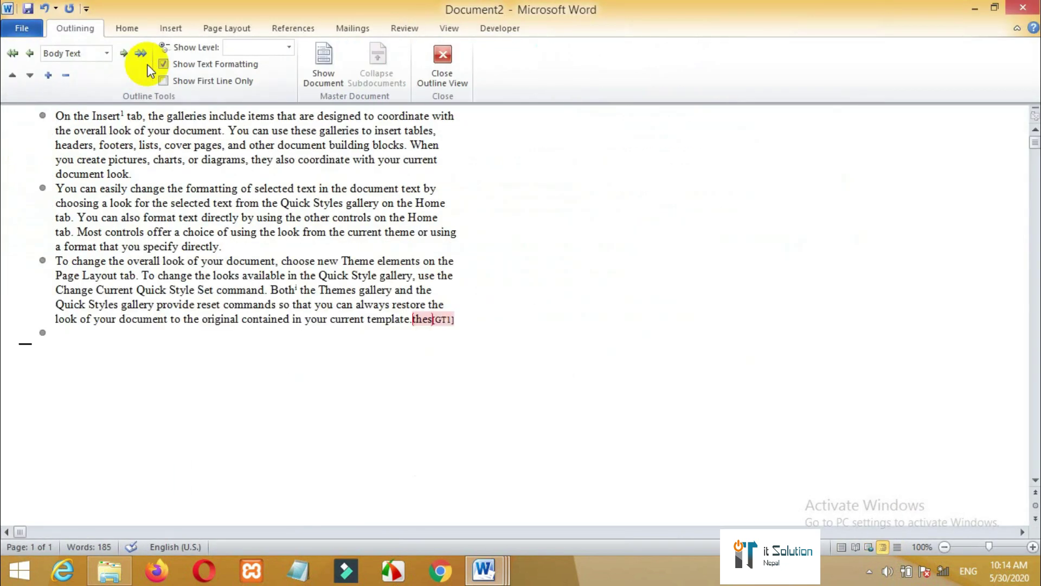
{"action": "left_click", "coordinate": [442, 70]}
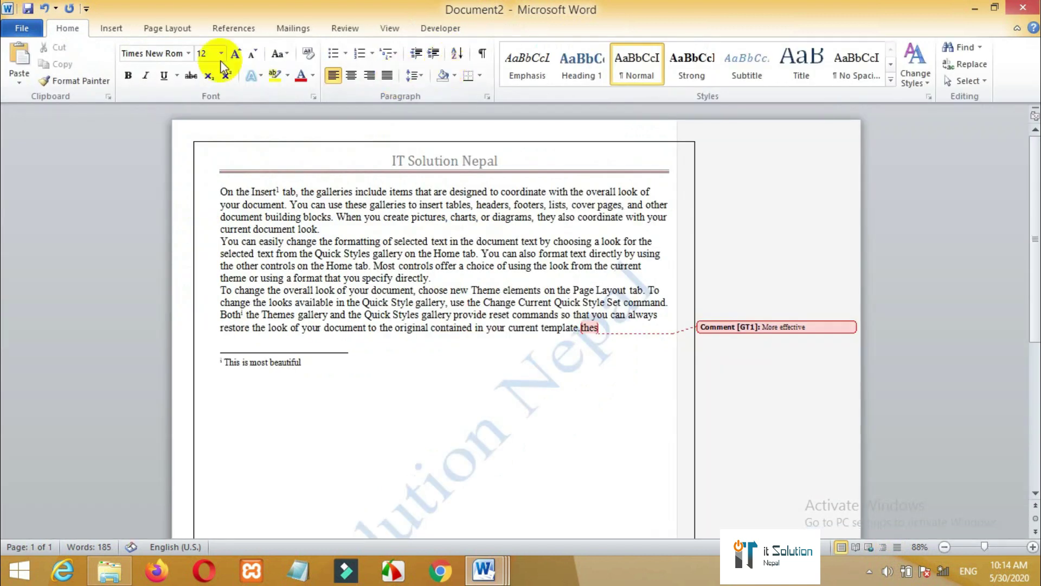
{"action": "left_click", "coordinate": [390, 26]}
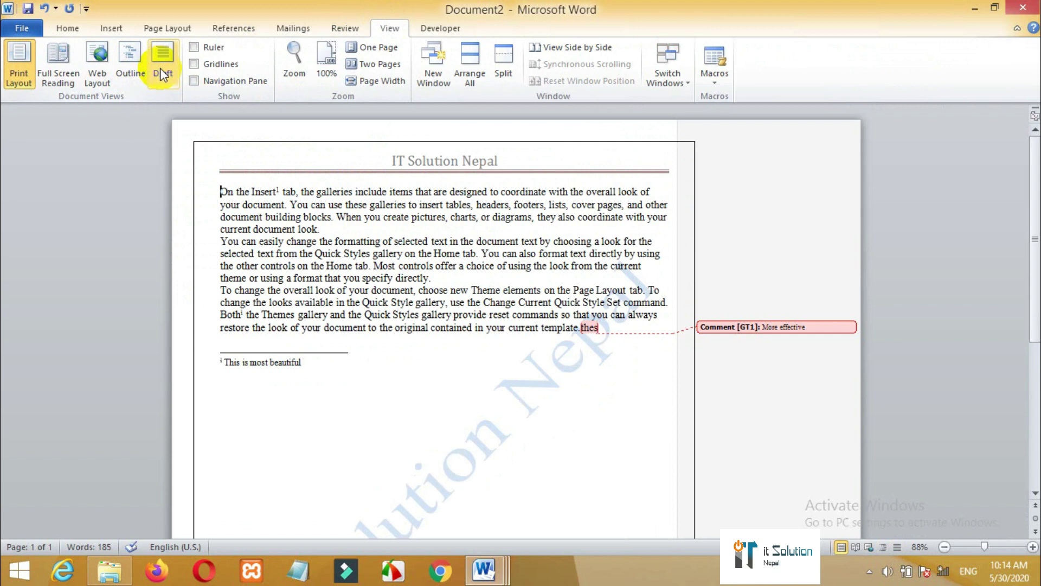
{"action": "left_click", "coordinate": [162, 75]}
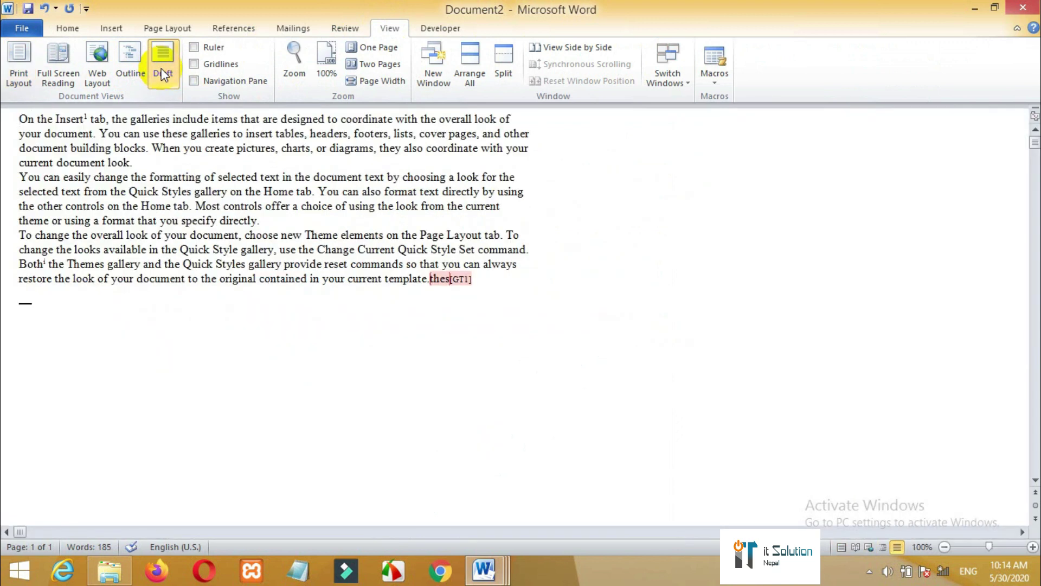
{"action": "left_click", "coordinate": [30, 71]}
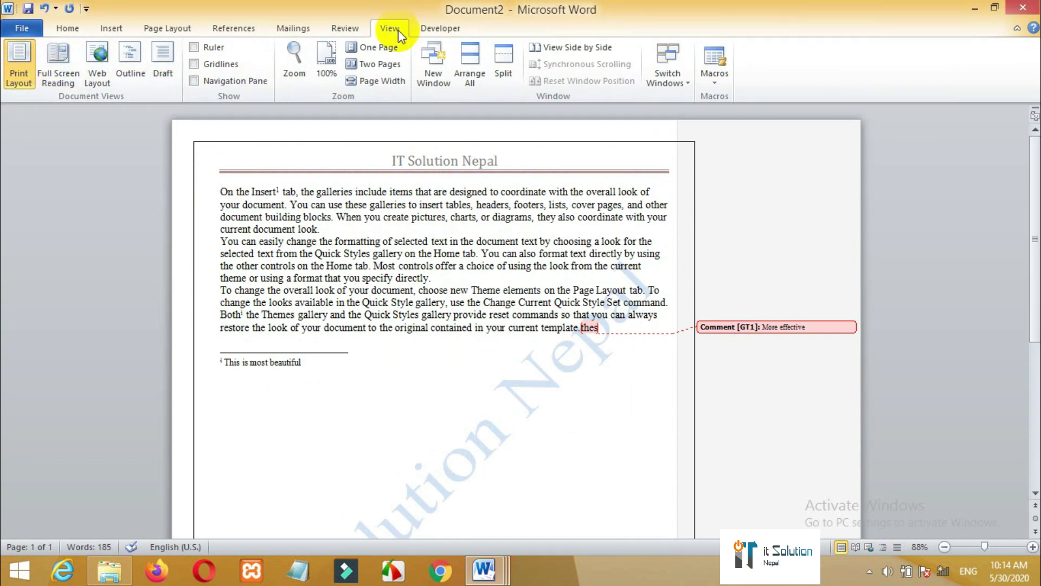
- Zoom to 100%, then set the document zoom to 75%
{"action": "left_click", "coordinate": [327, 77]}
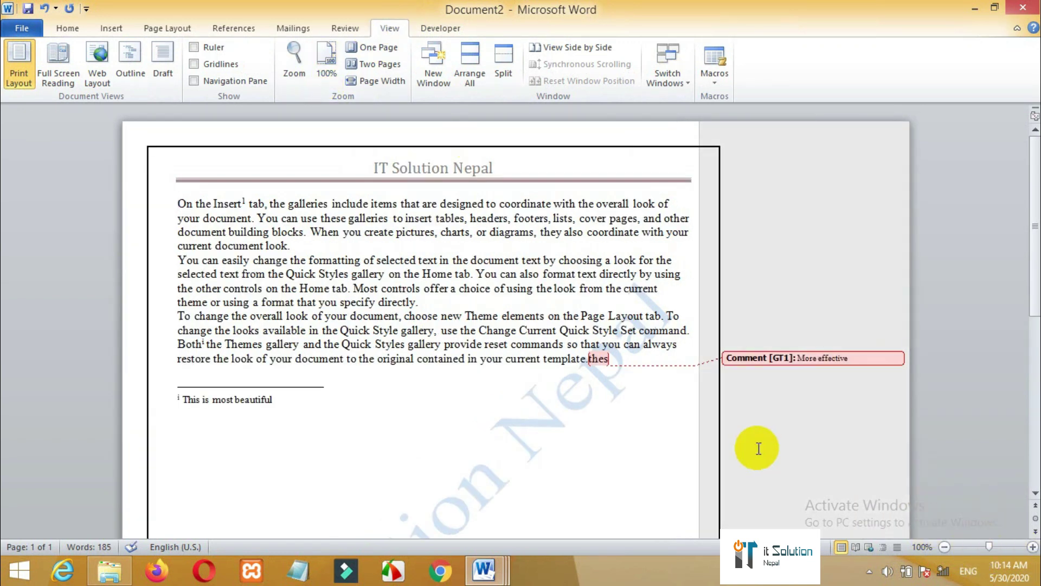
{"action": "left_click", "coordinate": [297, 71]}
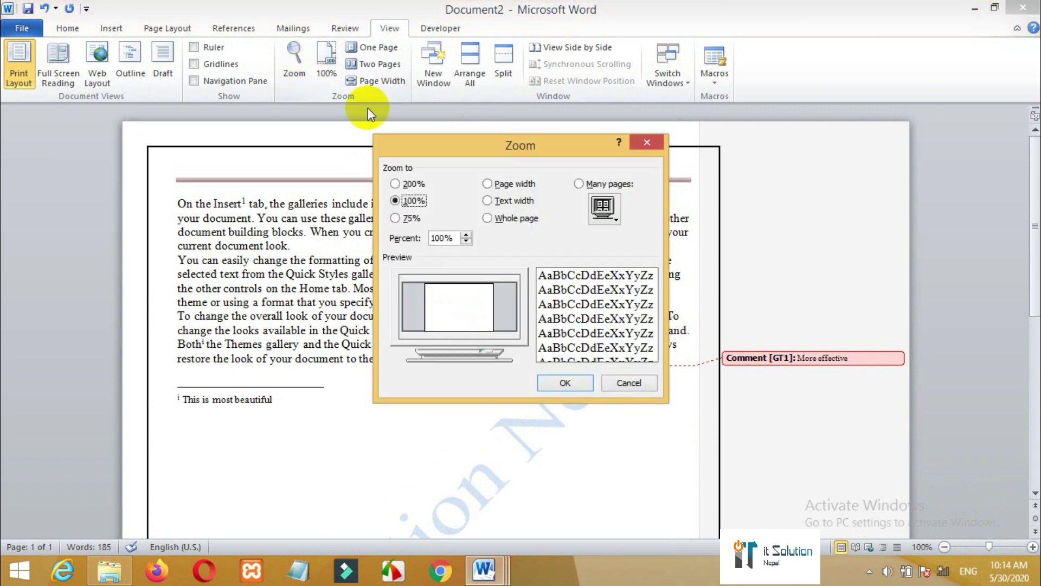
{"action": "left_click", "coordinate": [401, 219]}
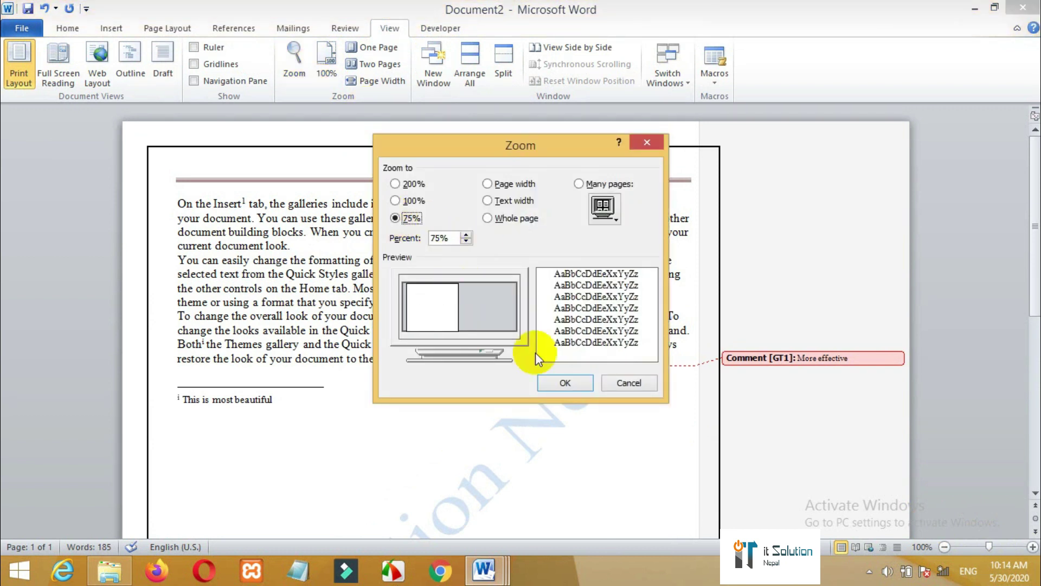
{"action": "left_click", "coordinate": [564, 382]}
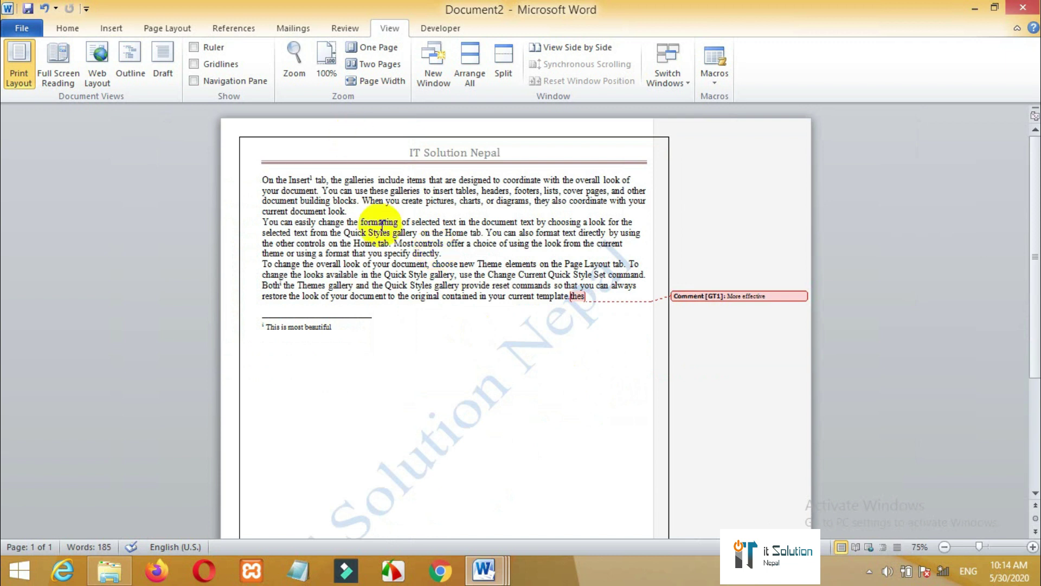
- Show the ruler, undo the gridlines, and open then close the Navigation Pane
{"action": "left_click", "coordinate": [195, 50]}
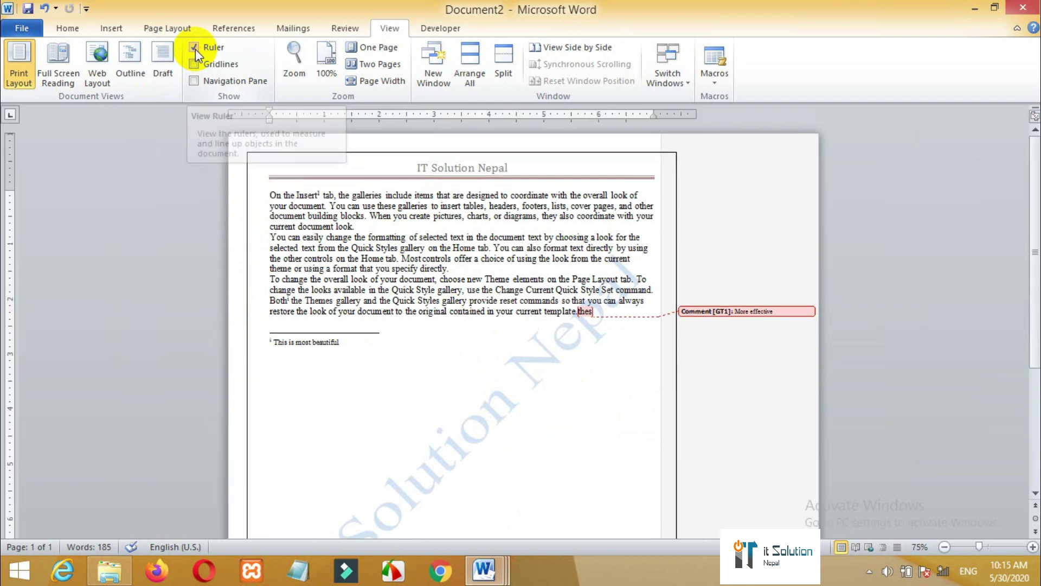
{"action": "left_click_drag", "start_coordinate": [9, 187], "coordinate": [9, 170]}
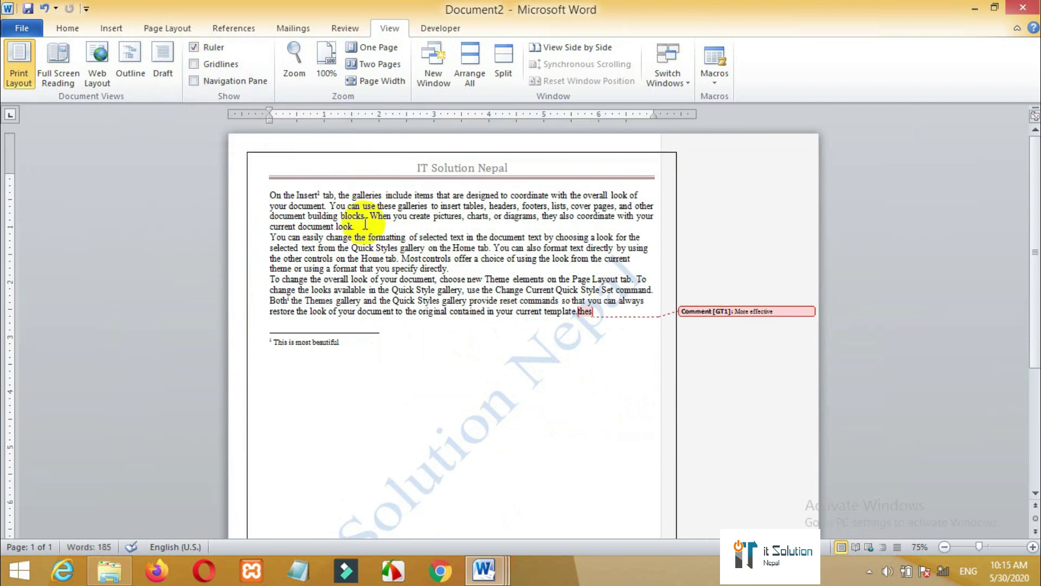
{"action": "left_click", "coordinate": [194, 64]}
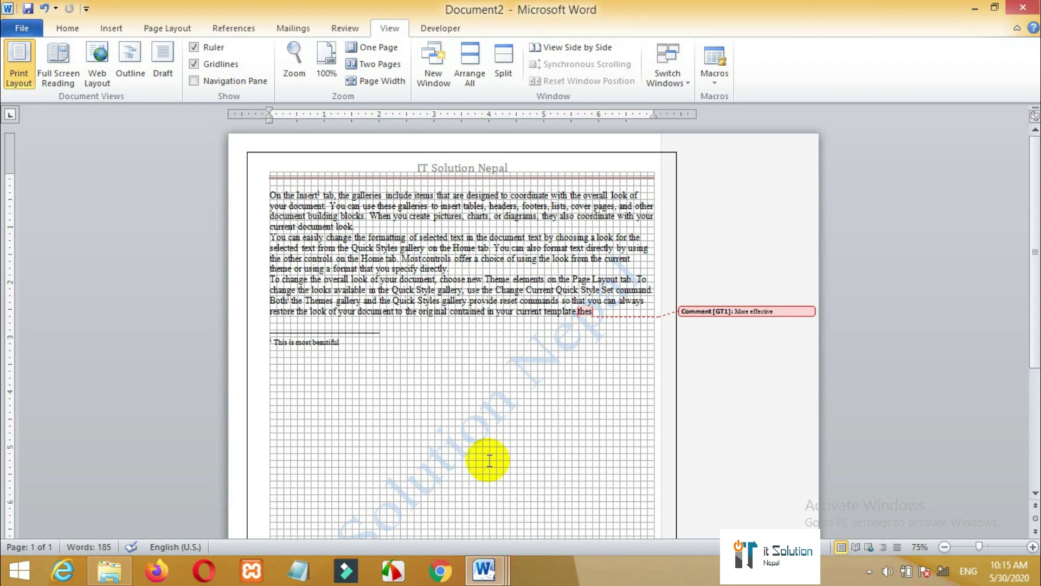
{"action": "key", "text": "ctrl+z"}
{"action": "key", "text": "ctrl+z"}
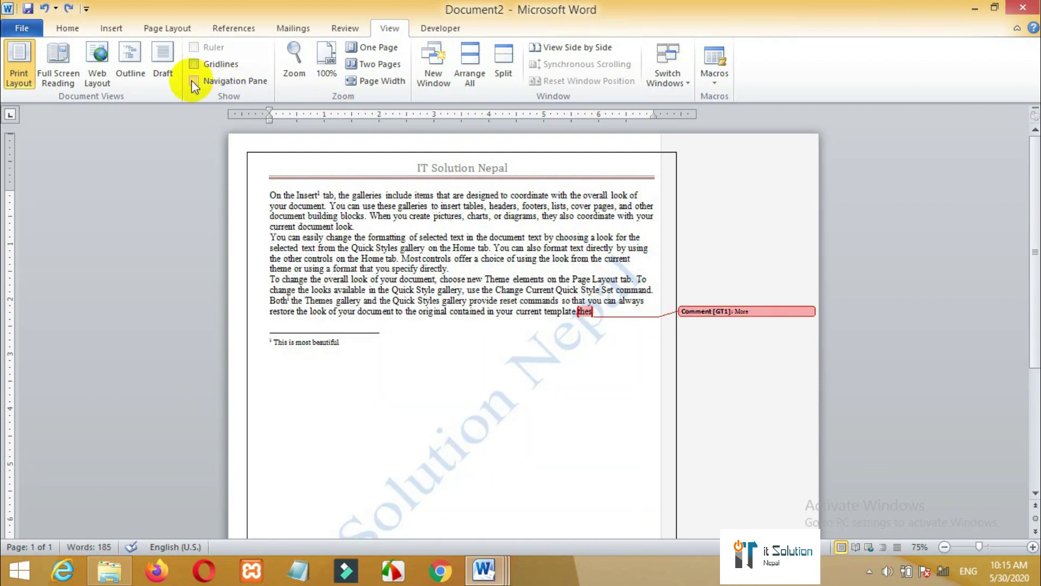
{"action": "left_click", "coordinate": [197, 82]}
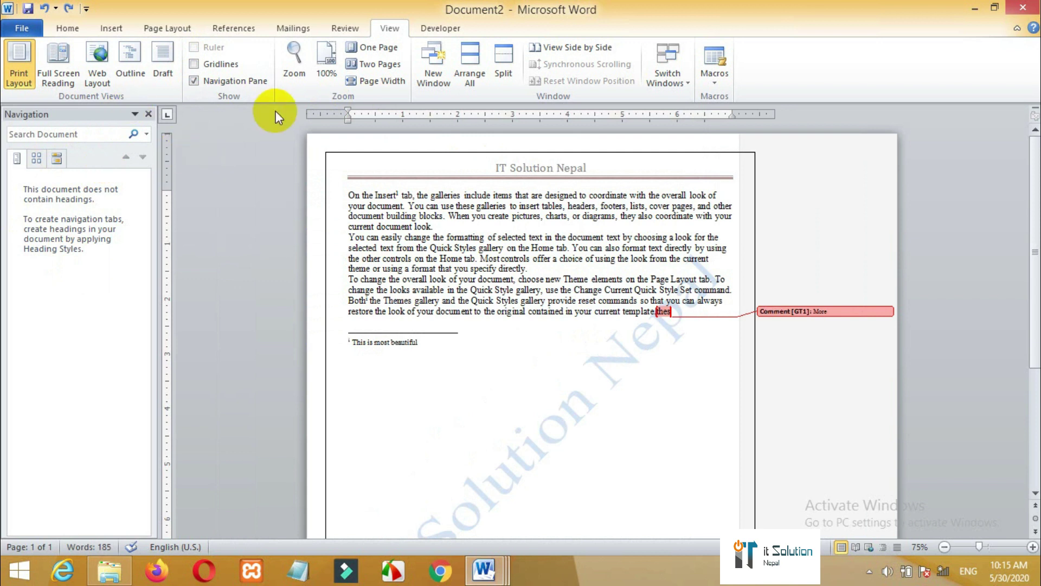
{"action": "left_click", "coordinate": [197, 77]}
- Fit one page, zoom in slightly, delete the comment text 'More', and create Document3
{"action": "left_click", "coordinate": [378, 49]}
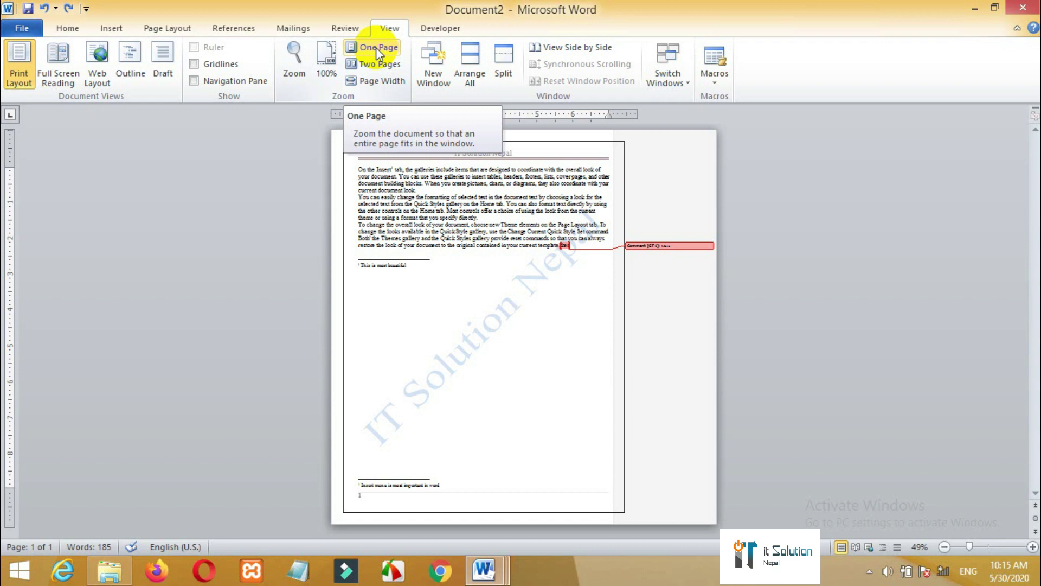
{"action": "left_click_drag", "start_coordinate": [968, 546], "coordinate": [989, 547]}
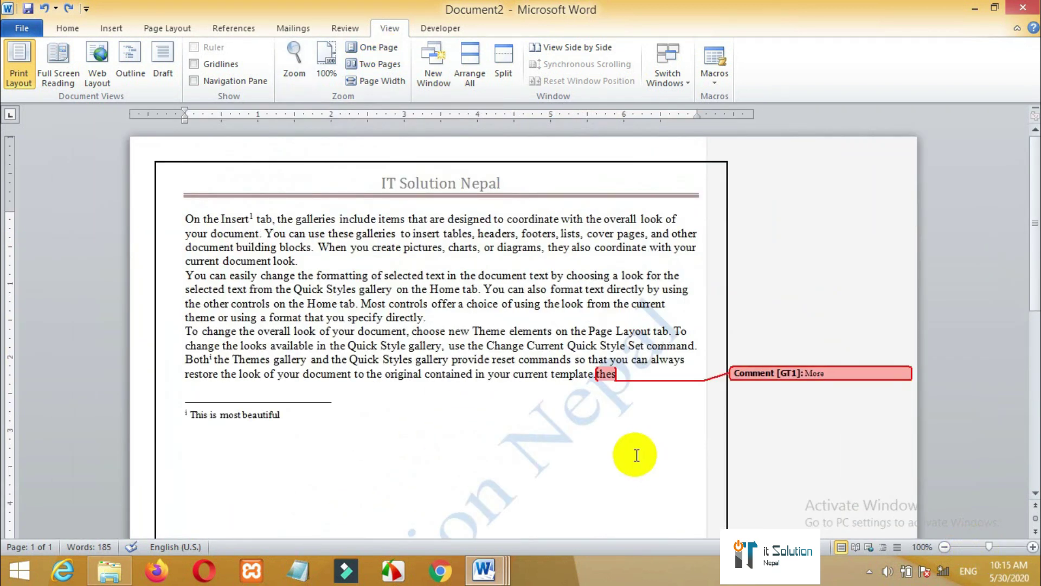
{"action": "key", "text": "ctrl+shift+Left"}
{"action": "key", "text": "BackSpace"}
{"action": "key", "text": "ctrl+n"}
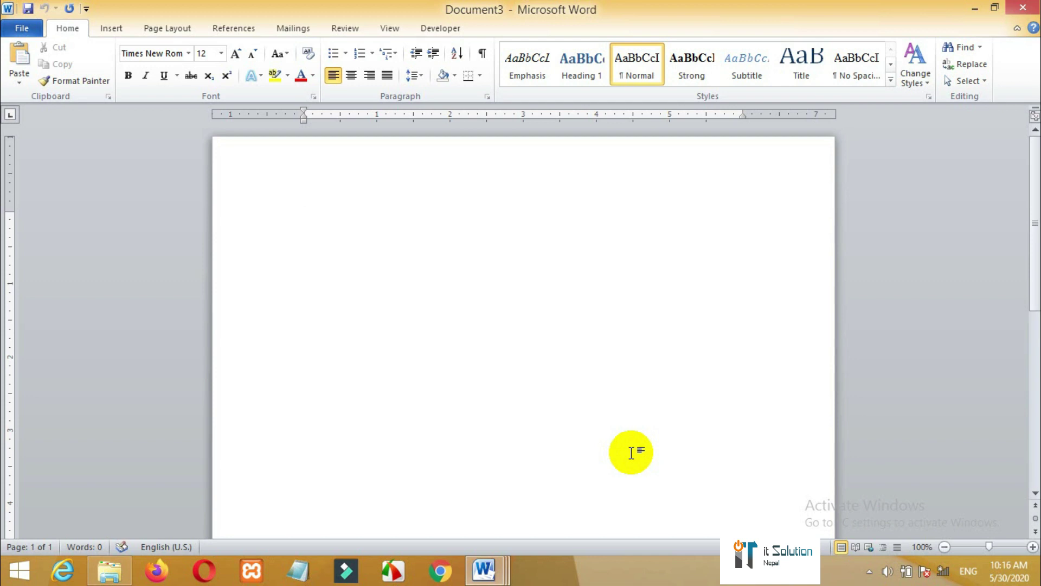
- Set the font to Preeti at 20 pt
{"action": "double_click", "coordinate": [169, 55]}
{"action": "left_click", "coordinate": [158, 55]}
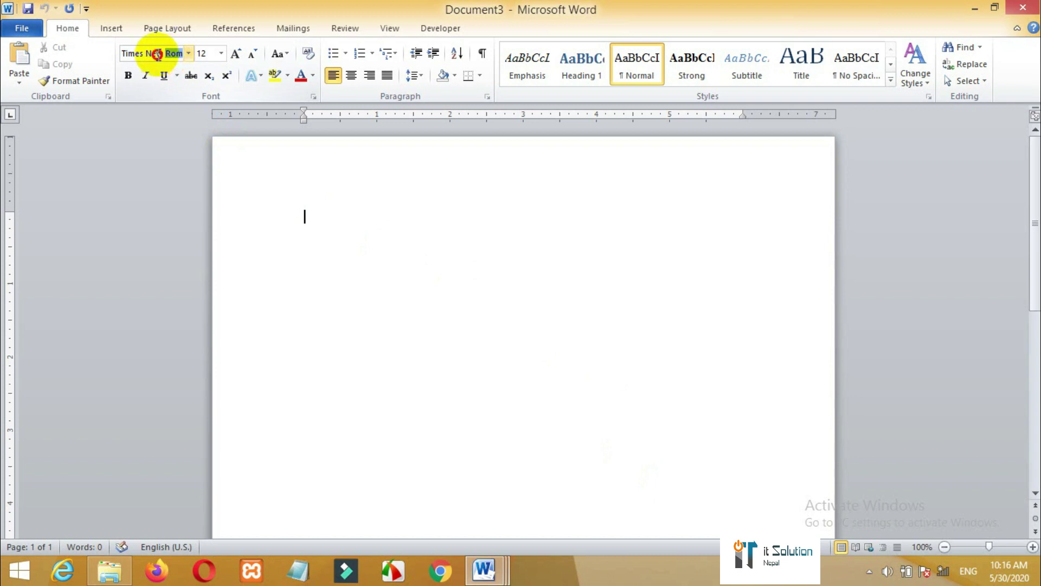
{"action": "left_click", "coordinate": [158, 54]}
{"action": "type", "text": "Preeti"}
{"action": "key", "text": "Return"}
{"action": "key", "text": "ctrl+shift+p"}
{"action": "type", "text": "20"}
{"action": "key", "text": "Return"}
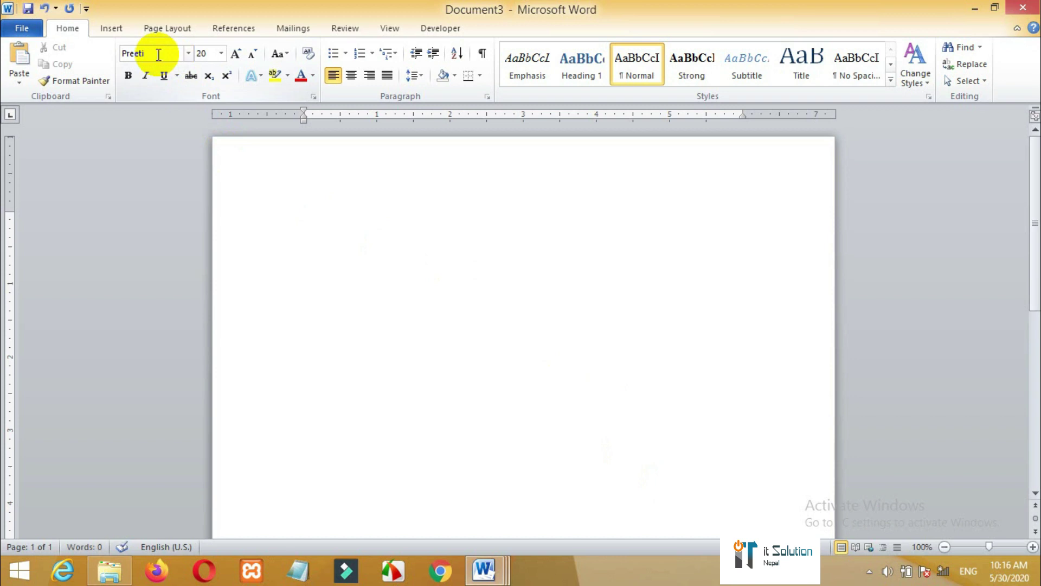
- Type the Nepali sentence 'मेरो देश नेपाल सबै भन्दा प्यारो छ' and remove the stray trailing mark
{"action": "type", "text": "d]/"}
{"action": "key", "text": "BackSpace"}
{"action": "key", "text": "BackSpace"}
{"action": "key", "text": "BackSpace"}
{"action": "type", "text": "d]/f] b]z g]kfn "}
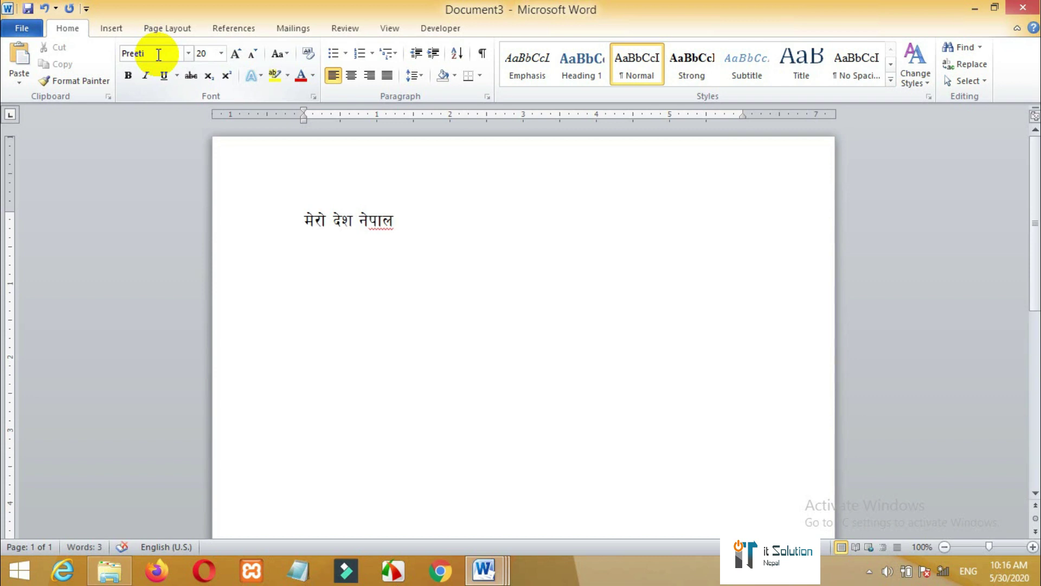
{"action": "type", "text": ";a} eGbf Kof/"}
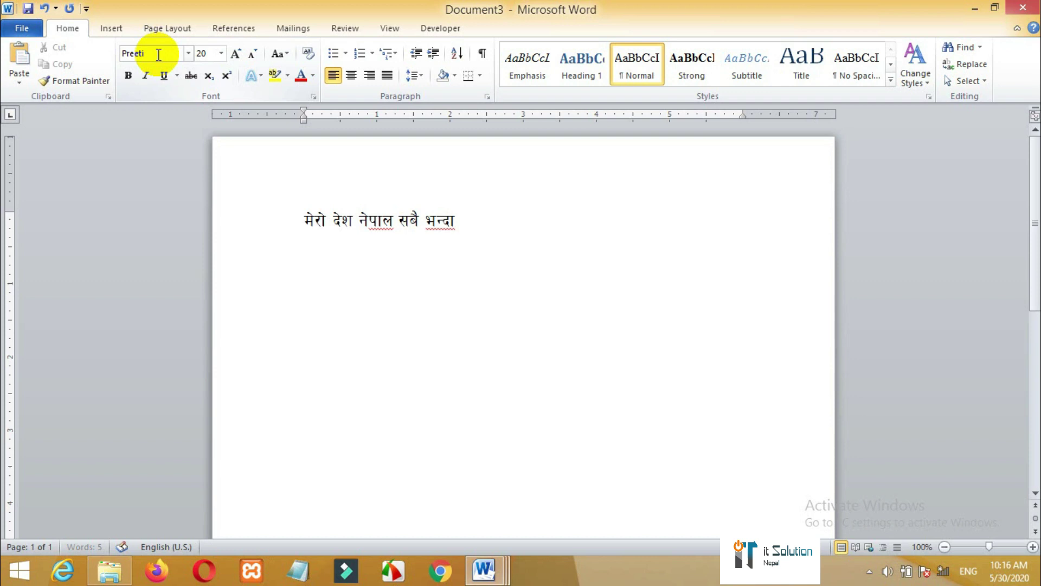
{"action": "type", "text": "f] 5 B"}
{"action": "key", "text": "BackSpace"}
{"action": "type", "text": "b]z"}
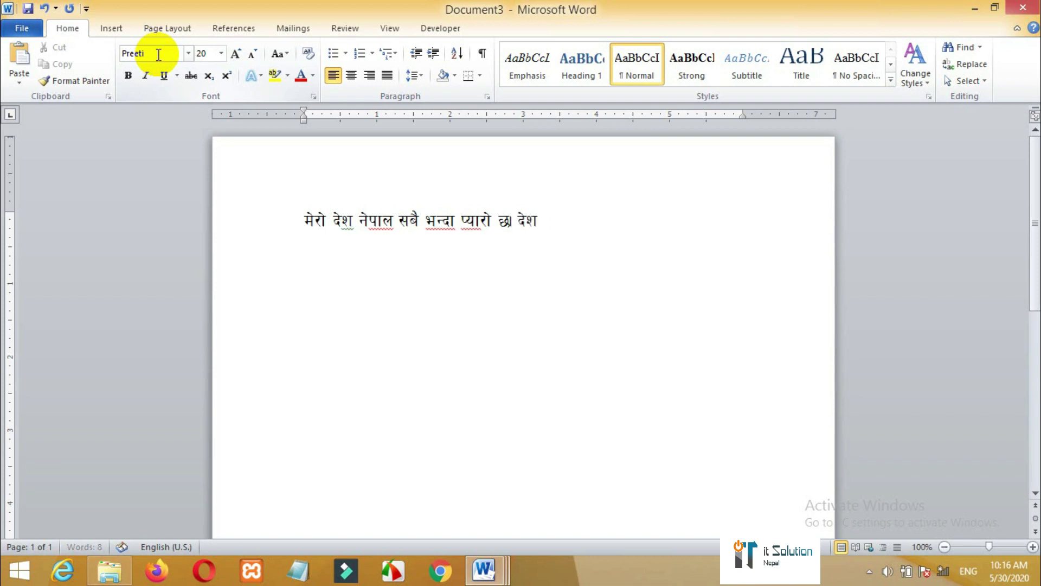
{"action": "key", "text": "BackSpace"}
{"action": "key", "text": "BackSpace"}
{"action": "key", "text": "BackSpace"}
{"action": "type", "text": "b"}
{"action": "key", "text": "BackSpace"}
{"action": "type", "text": "O'"}
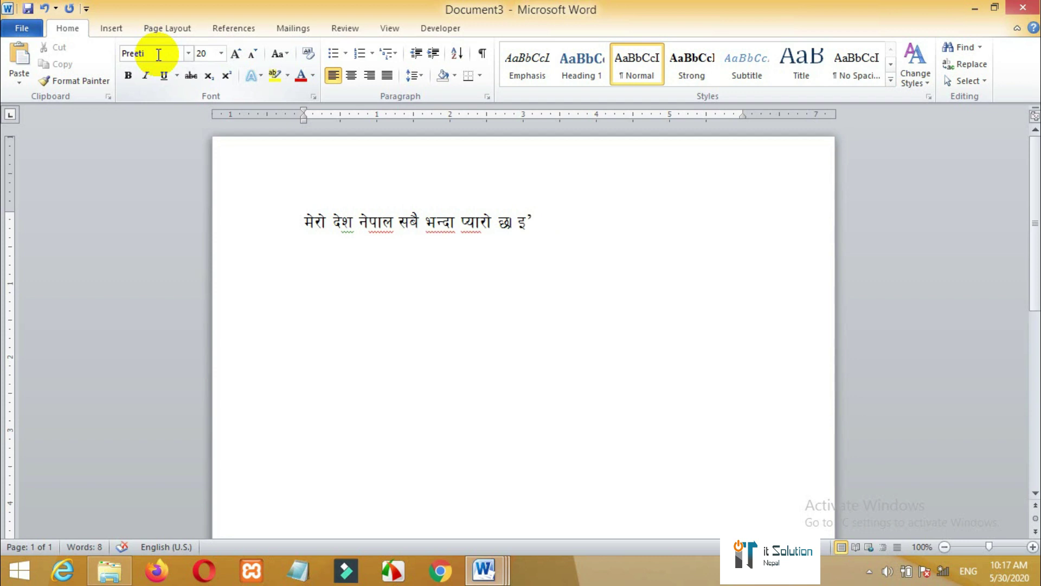
{"action": "key", "text": "BackSpace"}
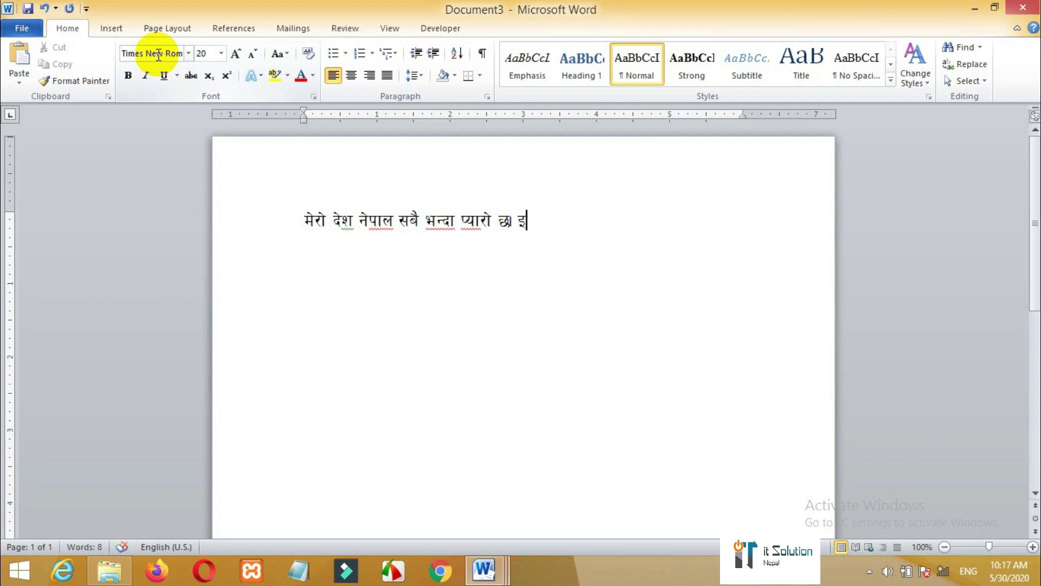
- Go to the Proofing page of Word Options and launch AutoCorrect Options
{"action": "left_click", "coordinate": [22, 30]}
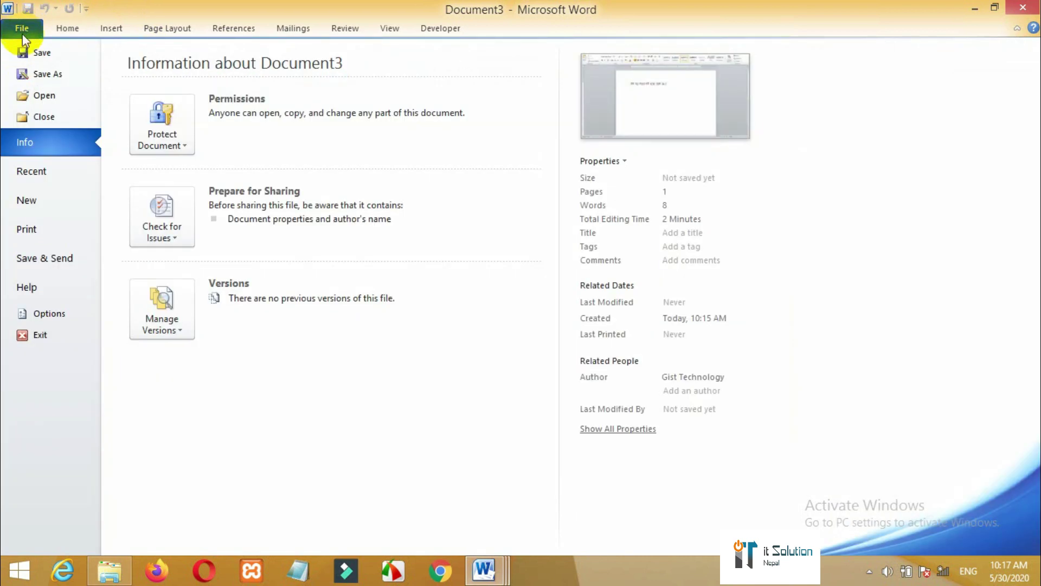
{"action": "left_click", "coordinate": [49, 313]}
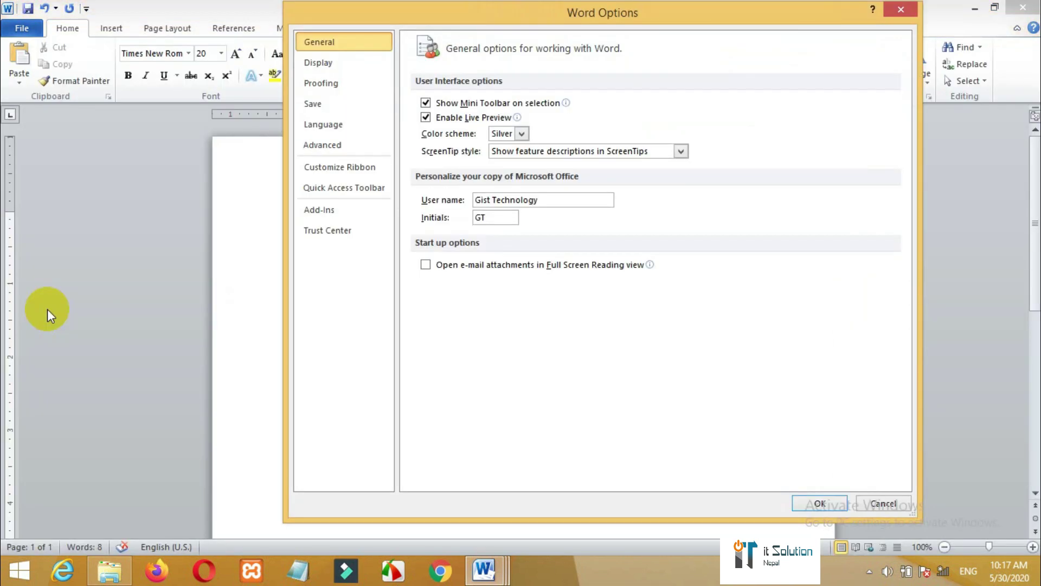
{"action": "left_click", "coordinate": [339, 83]}
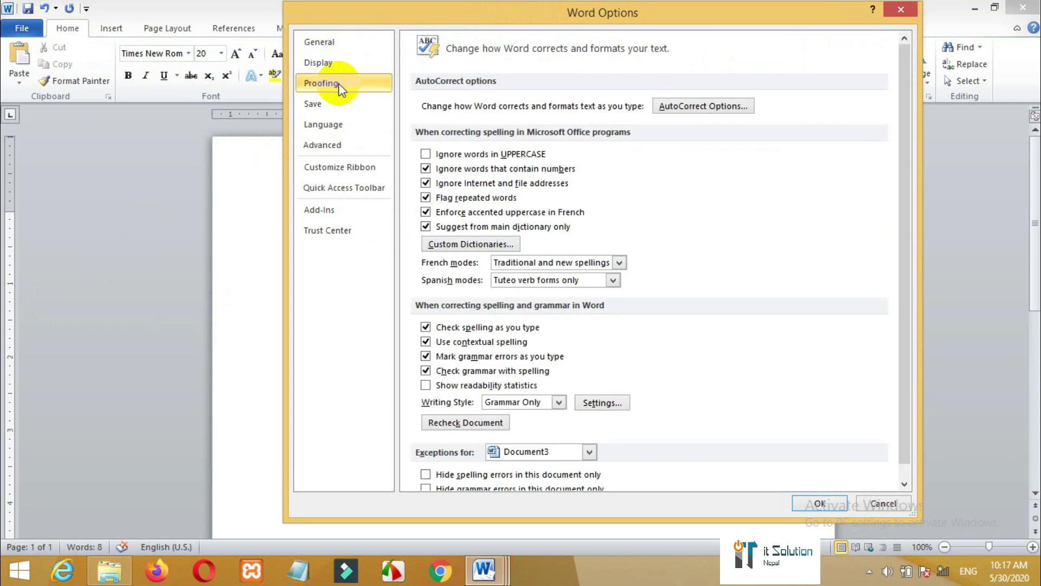
{"action": "left_click", "coordinate": [681, 107]}
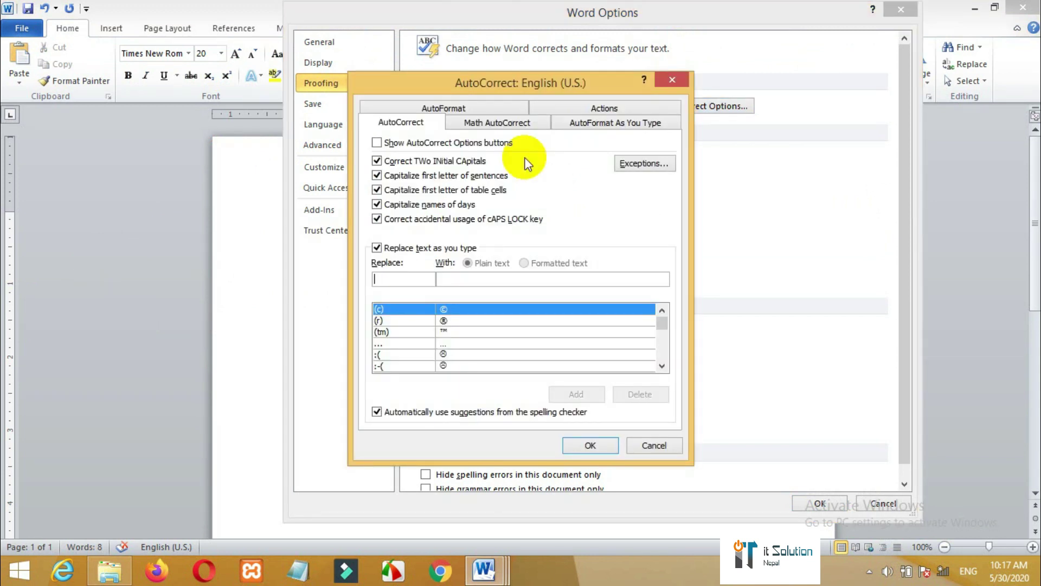
- Turn off AutoCorrect's two-initial-capitals fix and capitalization of sentences, table cells and day names
{"action": "left_click", "coordinate": [413, 161]}
{"action": "left_click", "coordinate": [404, 176]}
{"action": "left_click", "coordinate": [398, 190]}
{"action": "left_click", "coordinate": [393, 206]}
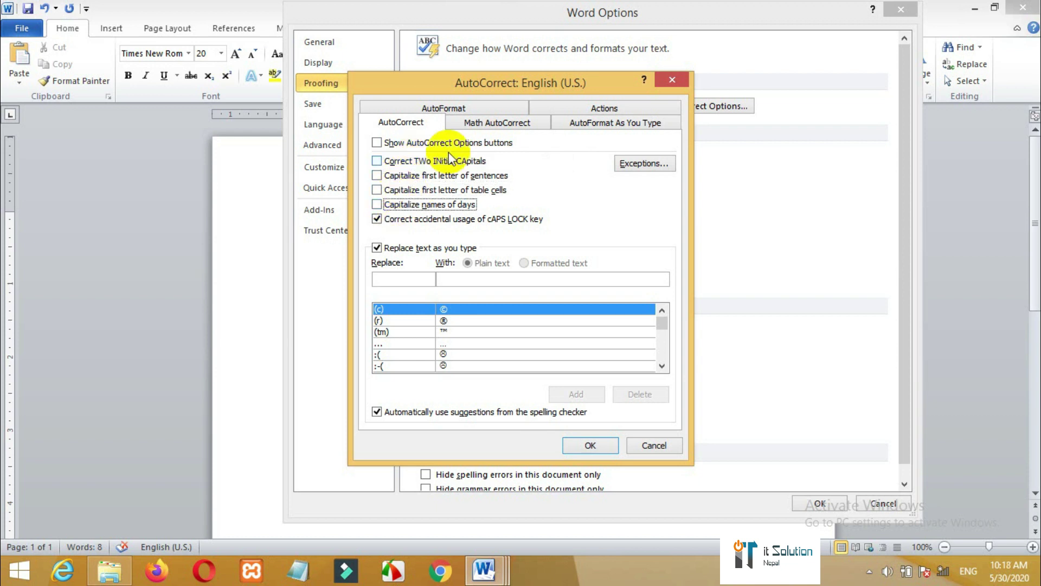
- In AutoFormat, turn off smart quotes, superscript ordinals, fraction characters and hyphen-to-dash replacement
{"action": "left_click", "coordinate": [469, 107]}
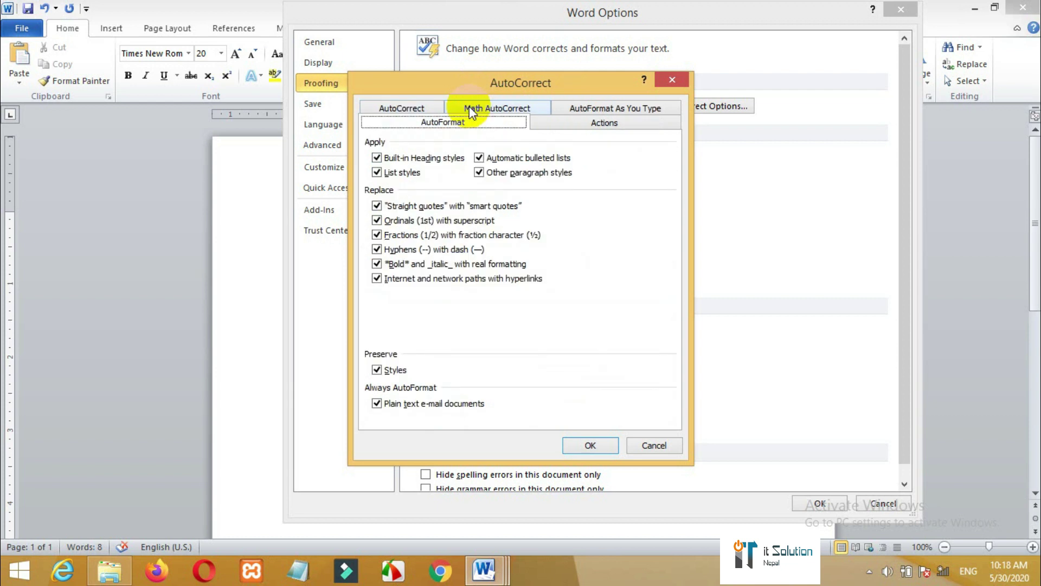
{"action": "left_click", "coordinate": [402, 208]}
{"action": "left_click", "coordinate": [402, 221]}
{"action": "left_click", "coordinate": [400, 236]}
{"action": "left_click", "coordinate": [398, 250]}
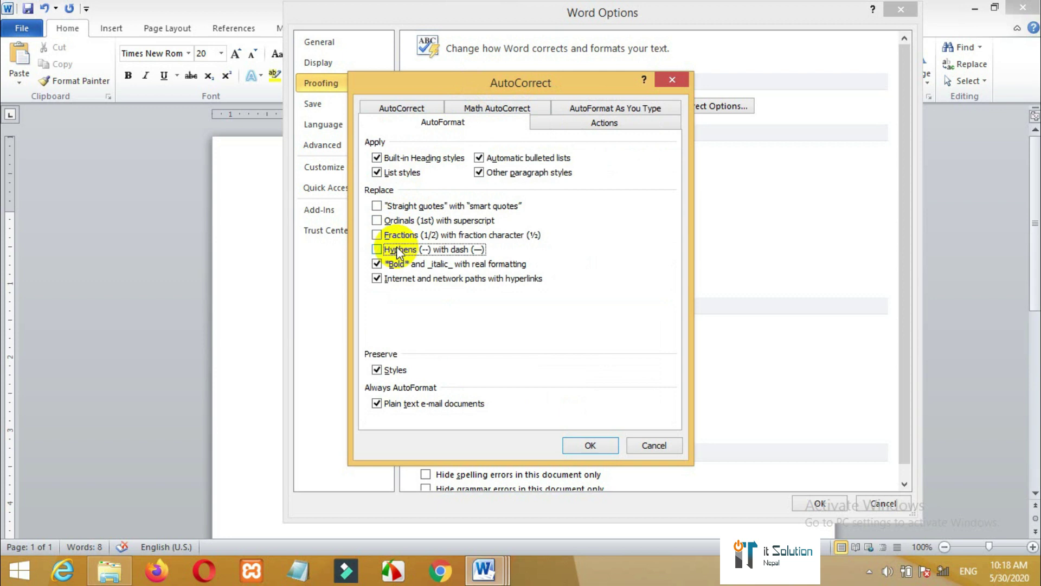
- In AutoFormat As You Type, disable smart quotes and fractions, enable bold/italic formatting, and confirm both dialogs
{"action": "left_click", "coordinate": [578, 110]}
{"action": "left_click", "coordinate": [412, 160]}
{"action": "left_click", "coordinate": [407, 173]}
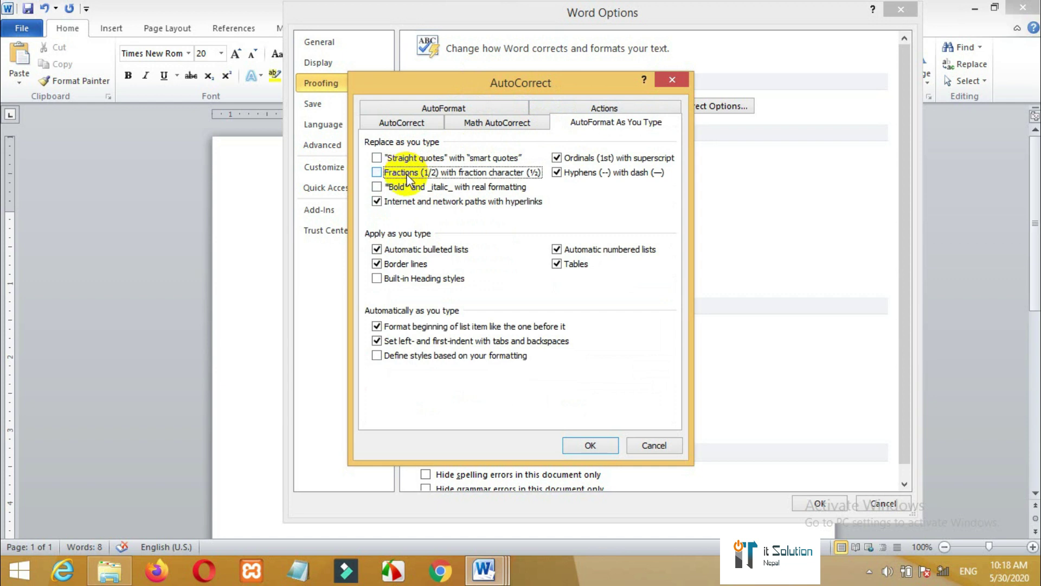
{"action": "left_click", "coordinate": [388, 188]}
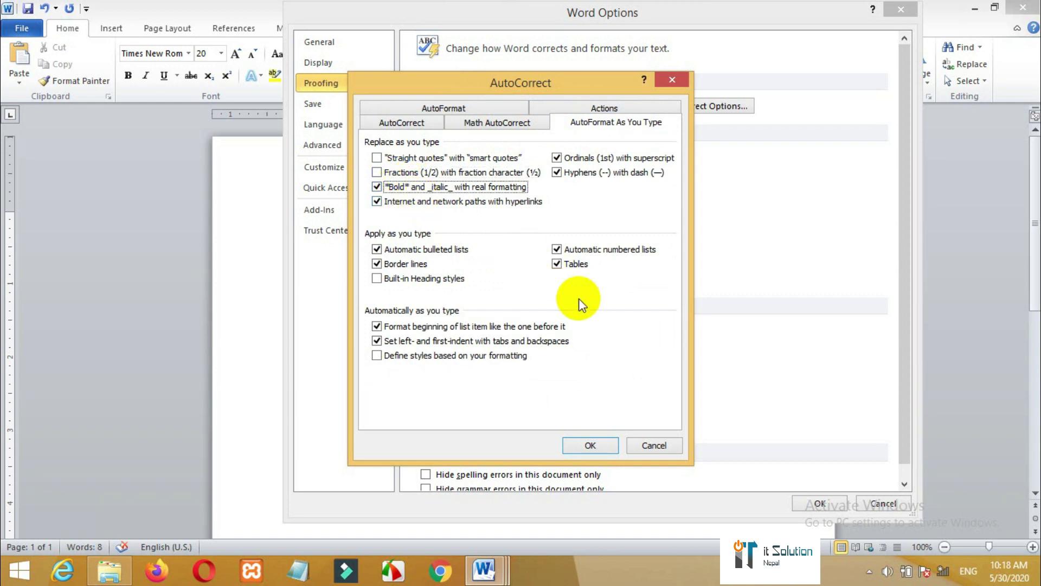
{"action": "left_click", "coordinate": [583, 447]}
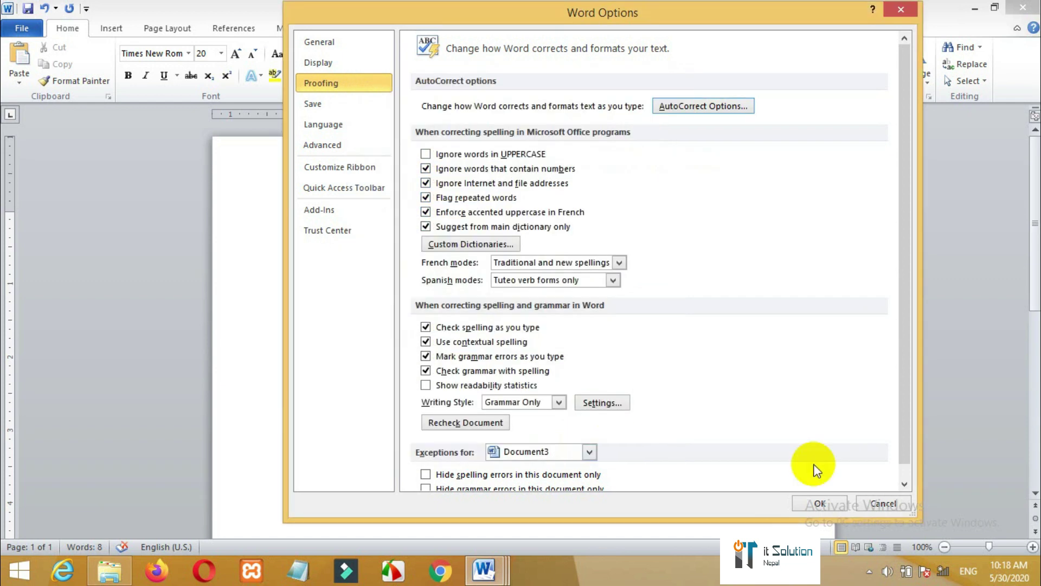
{"action": "left_click", "coordinate": [813, 502]}
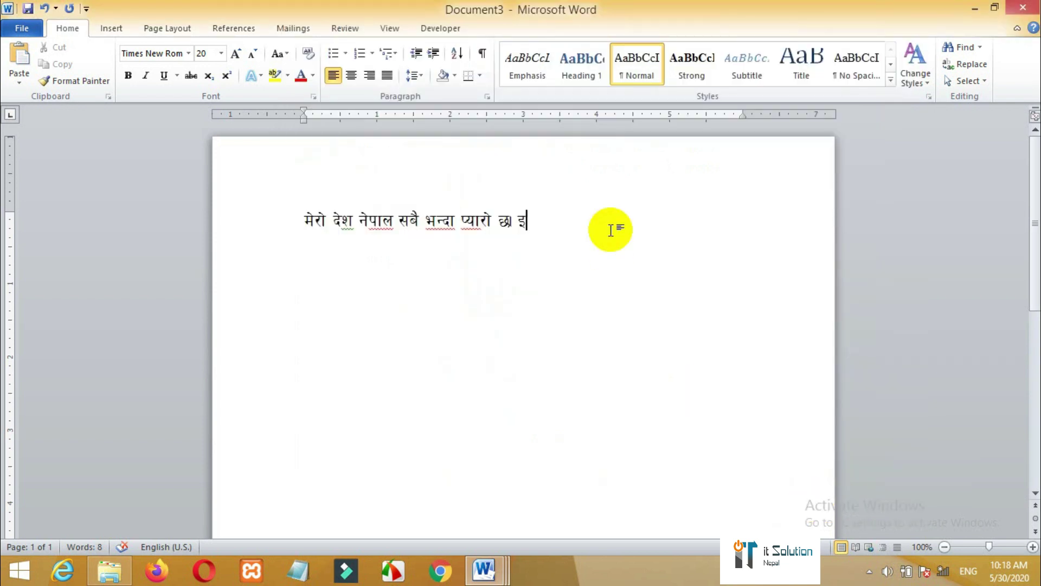
- Delete the trailing इ and continue the Preeti sentence with 'युवक । मेरा', fixing the last letter
{"action": "key", "text": "BackSpace"}
{"action": "type", "text": "यु"}
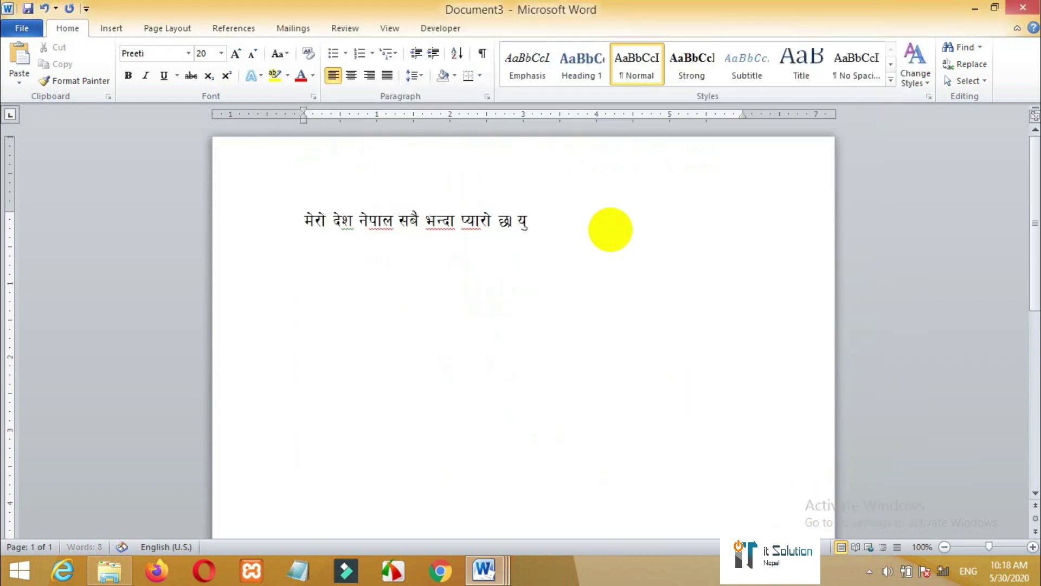
{"action": "type", "text": "वक ।"}
{"action": "type", "text": " मे"}
{"action": "type", "text": "रा"}
{"action": "key", "text": "BackSpace"}
{"action": "key", "text": "BackSpace"}
{"action": "key", "text": "BackSpace"}
{"action": "key", "text": "BackSpace"}
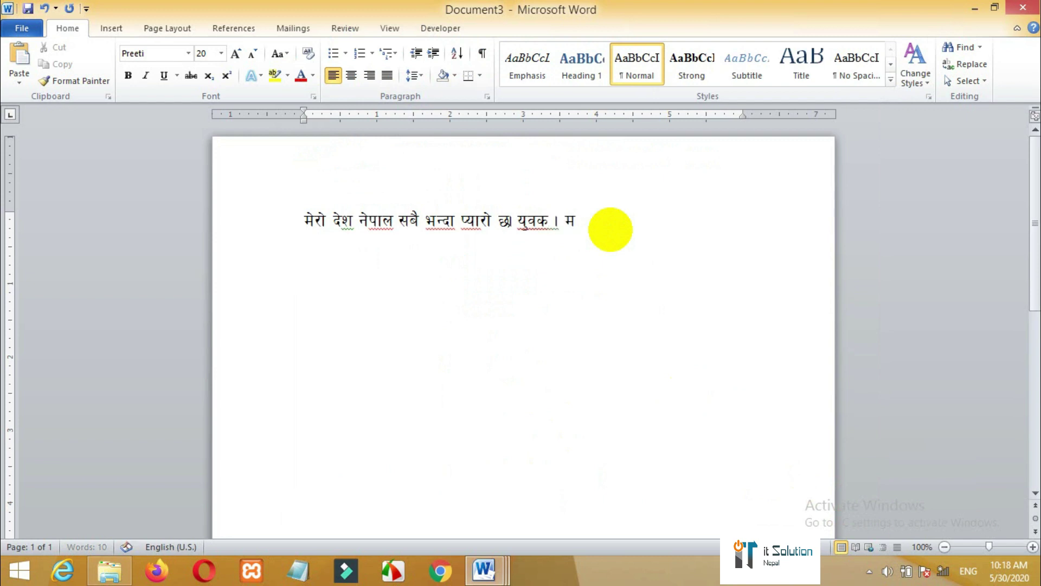
{"action": "type", "text": "मेरा"}
- Select the Nepali line and set its size to 16 pt, after trying 26 and 67
{"action": "left_click_drag", "start_coordinate": [593, 226], "coordinate": [299, 232]}
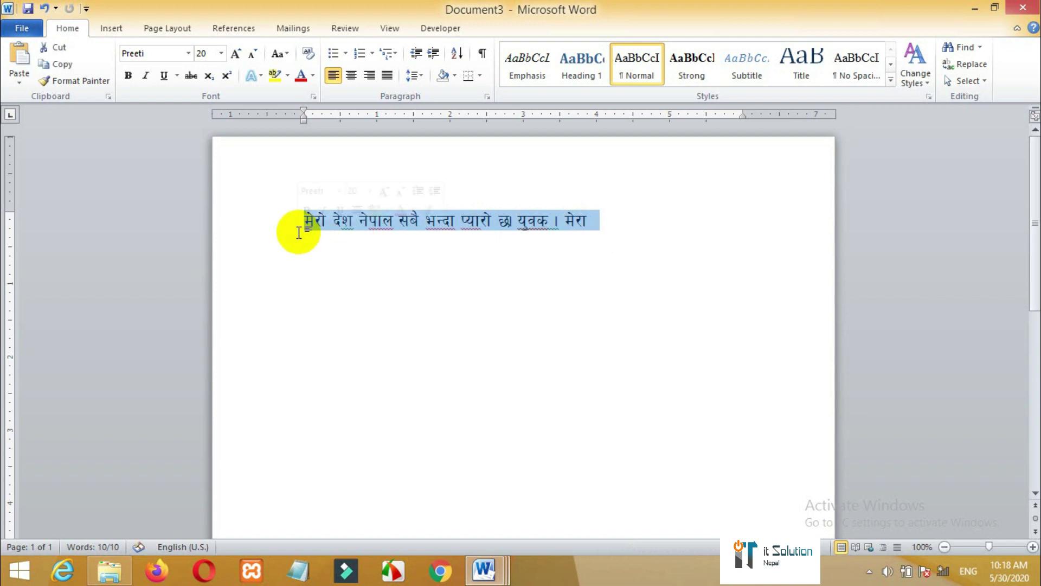
{"action": "left_click", "coordinate": [220, 53]}
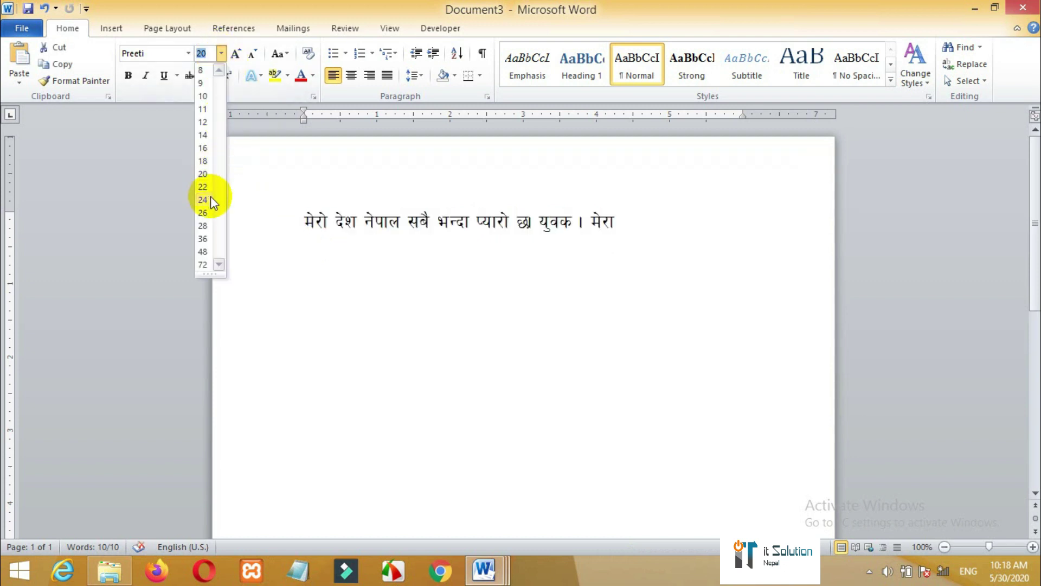
{"action": "left_click", "coordinate": [207, 216]}
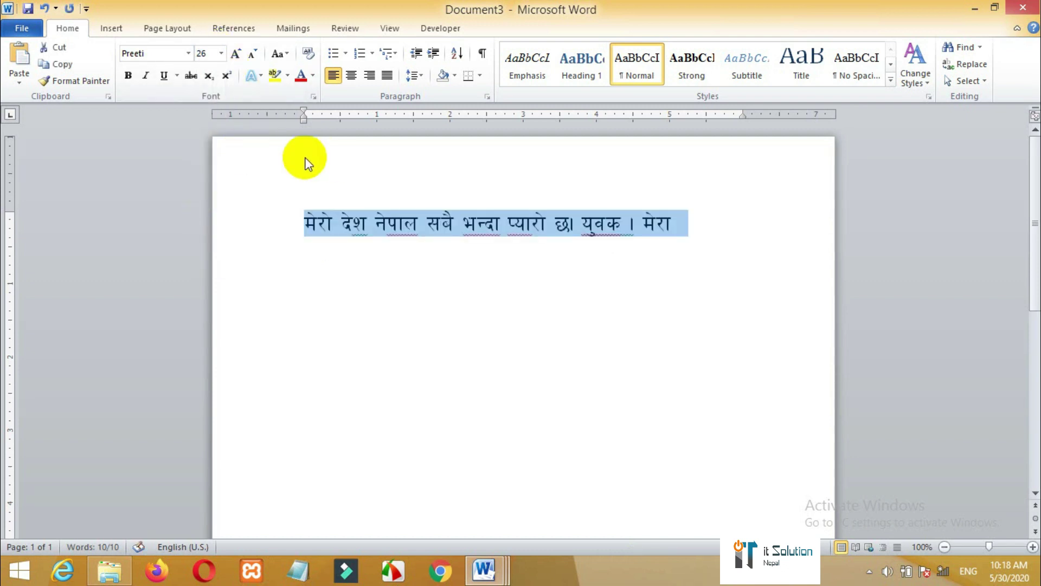
{"action": "left_click", "coordinate": [200, 55]}
{"action": "type", "text": "6"}
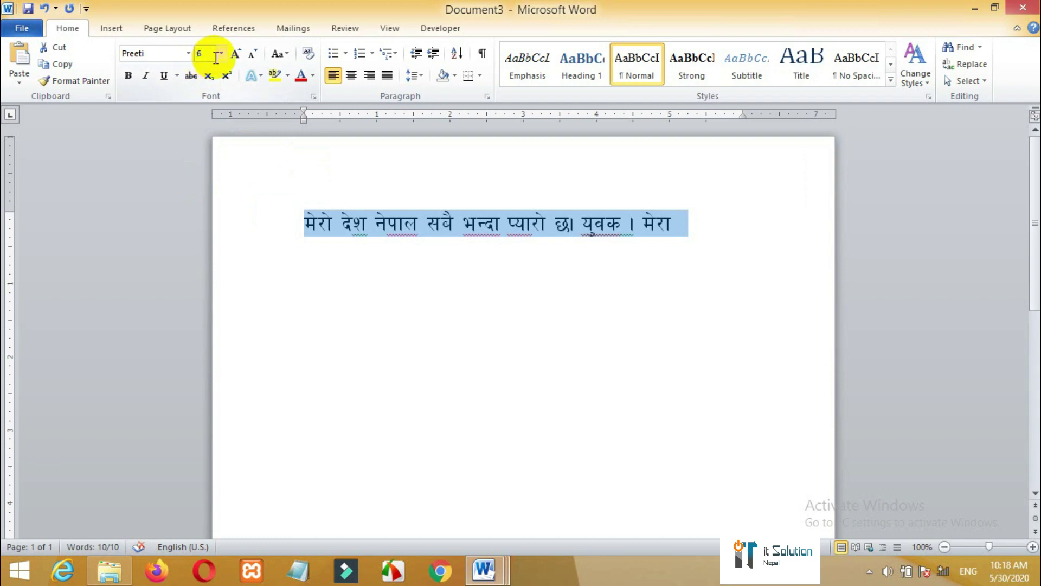
{"action": "type", "text": "7"}
{"action": "key", "text": "Return"}
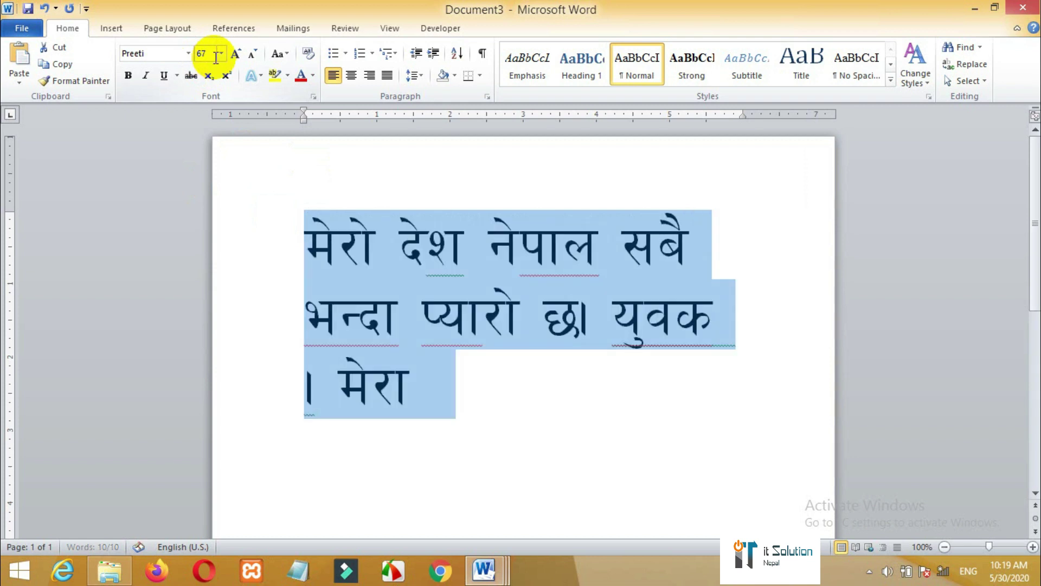
{"action": "left_click", "coordinate": [203, 53]}
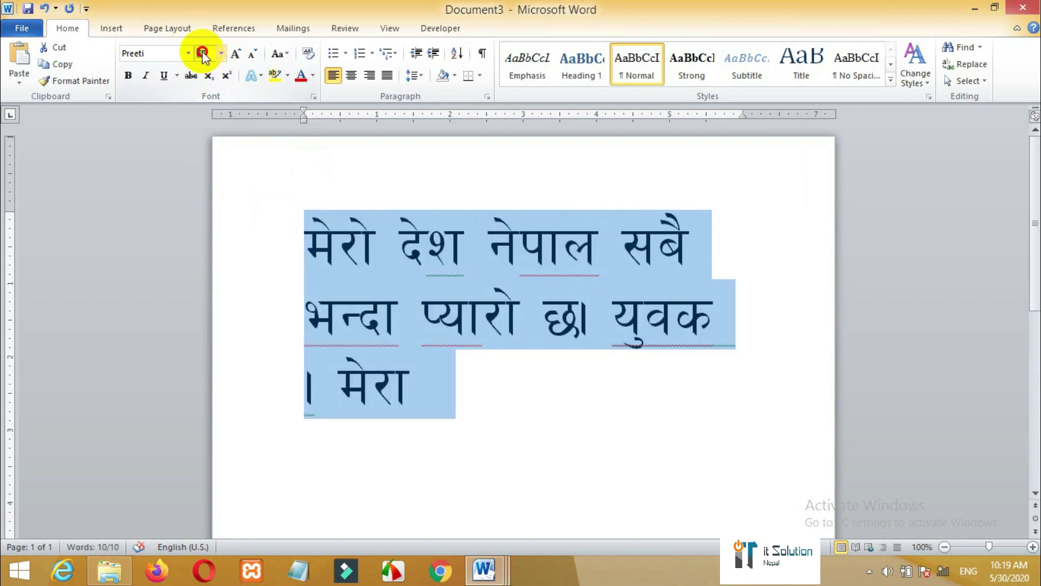
{"action": "type", "text": "16"}
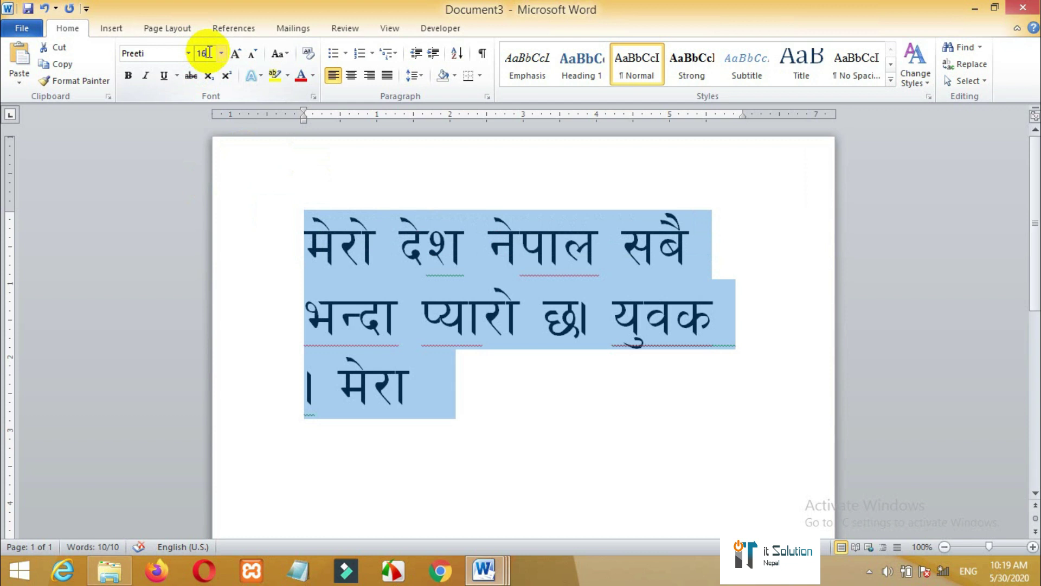
{"action": "key", "text": "Return"}
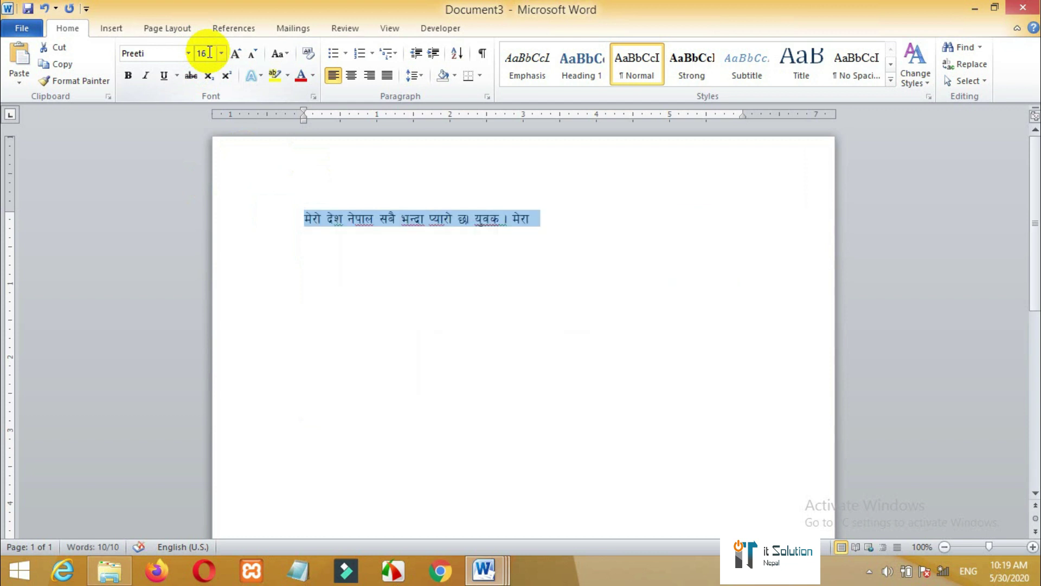
- Change the line's font from Preeti to Kantipur, then deselect the text
{"action": "left_click", "coordinate": [133, 53]}
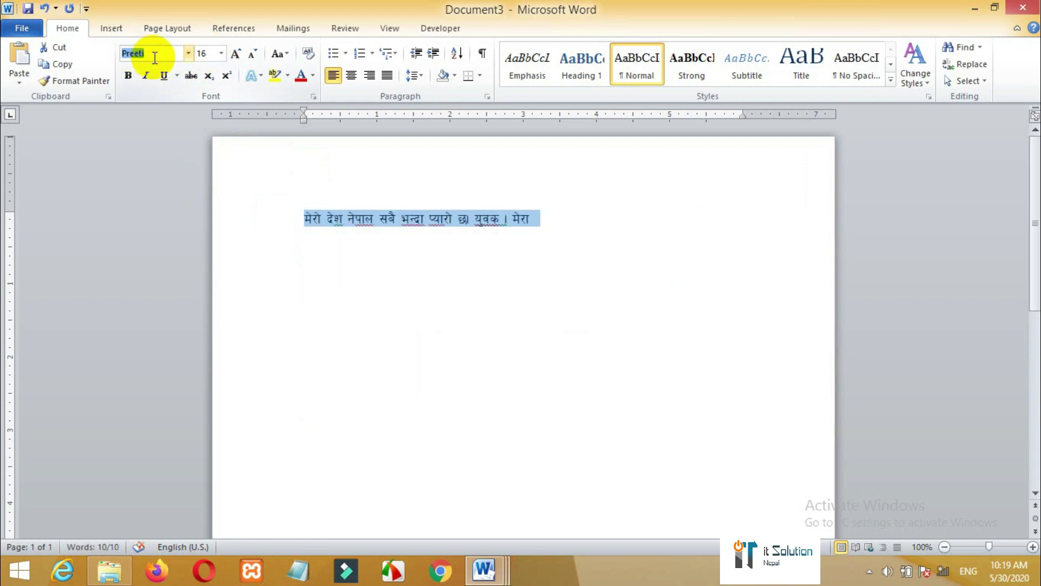
{"action": "type", "text": "Kantipur"}
{"action": "key", "text": "Return"}
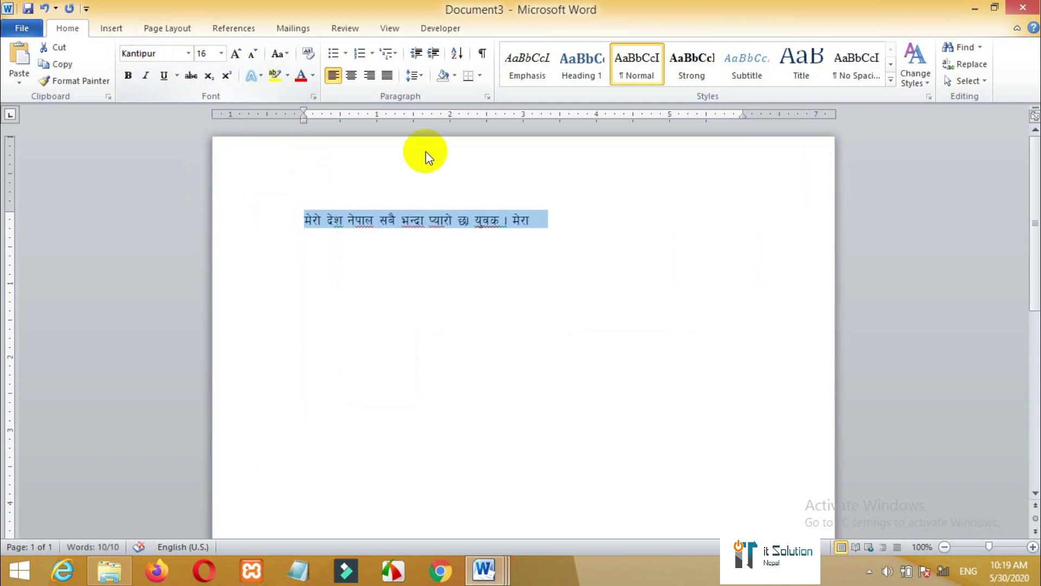
{"action": "left_click", "coordinate": [495, 252]}
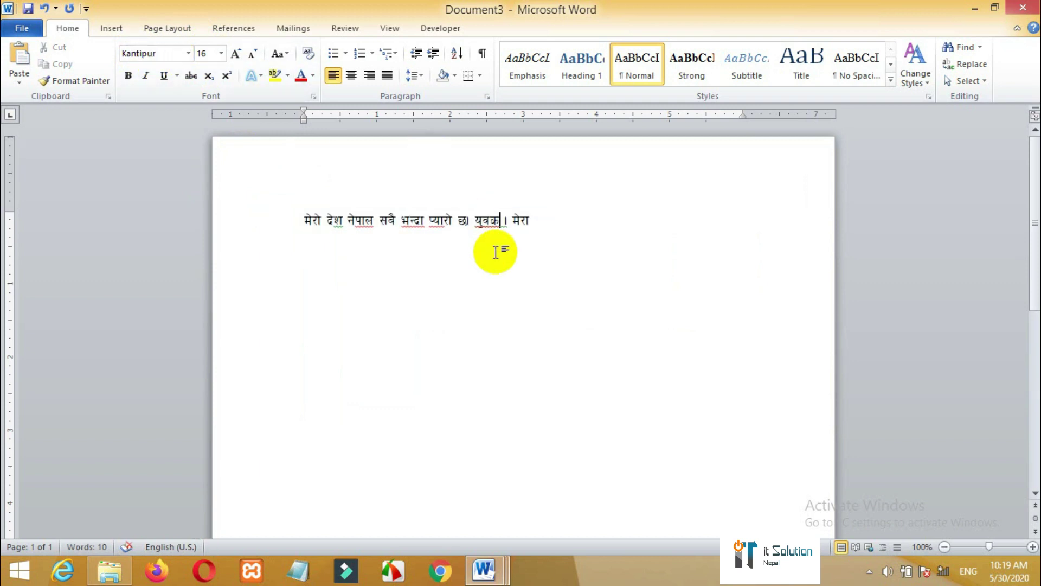